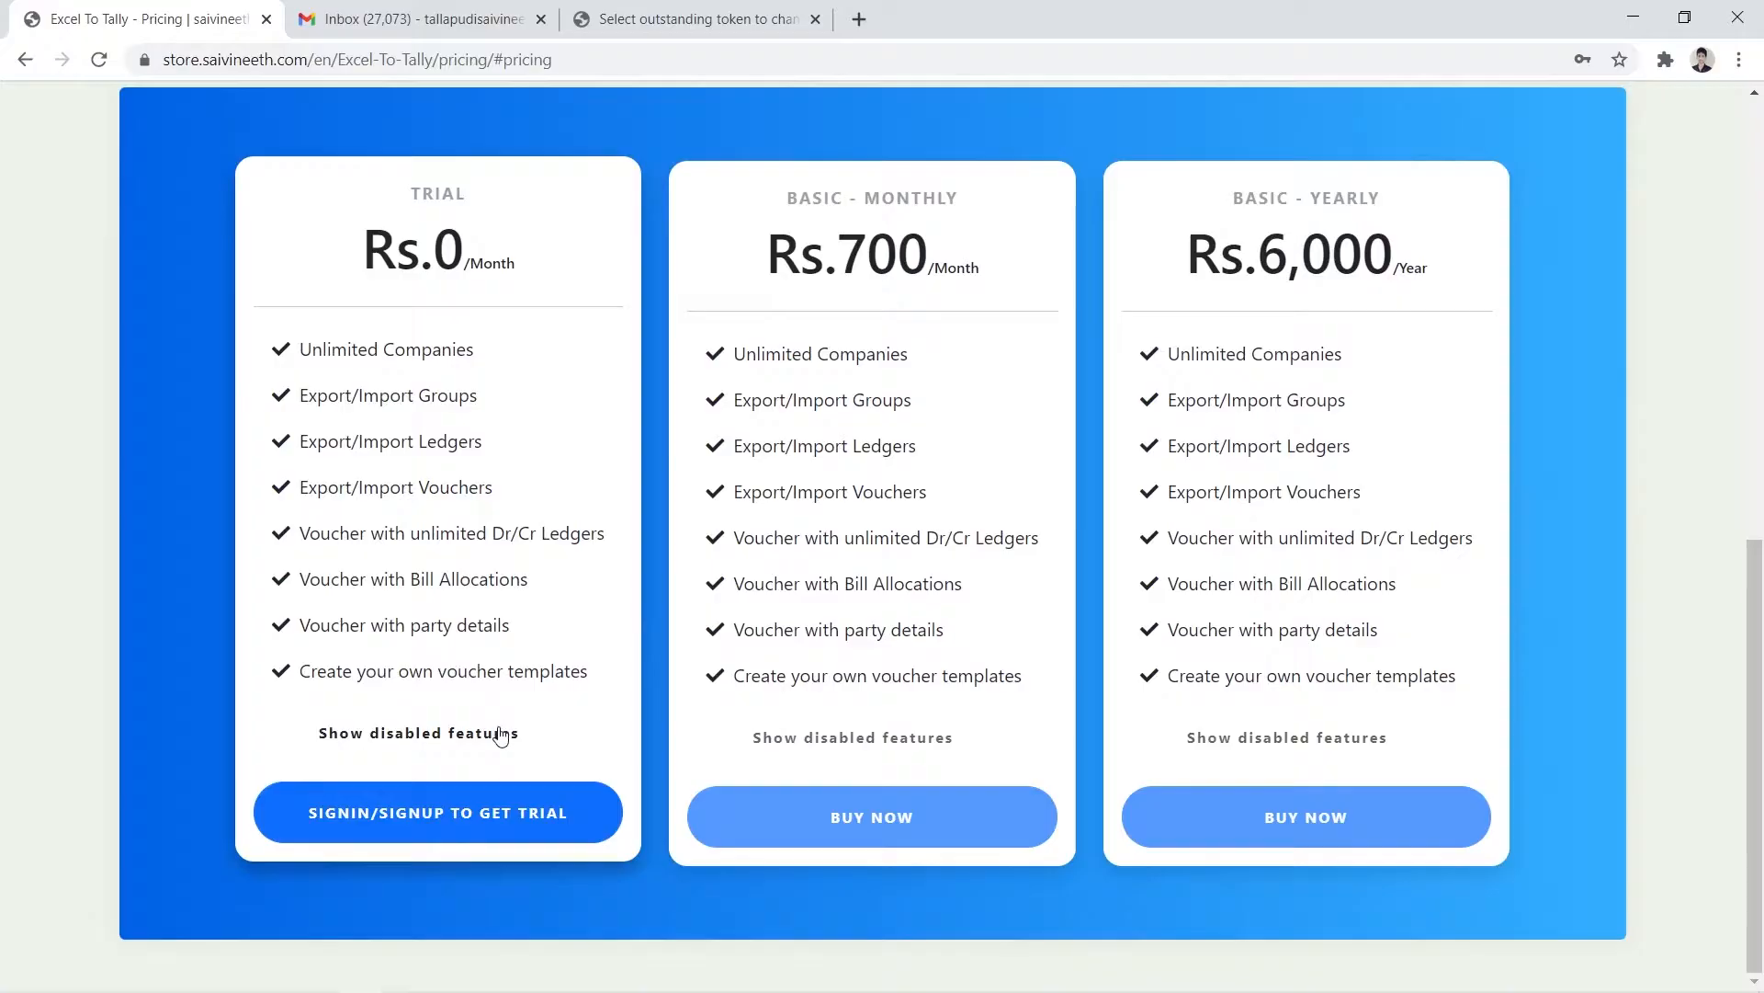
Step: Reveal each plan's disabled features and open the trial sign-in form
left_click(504, 735)
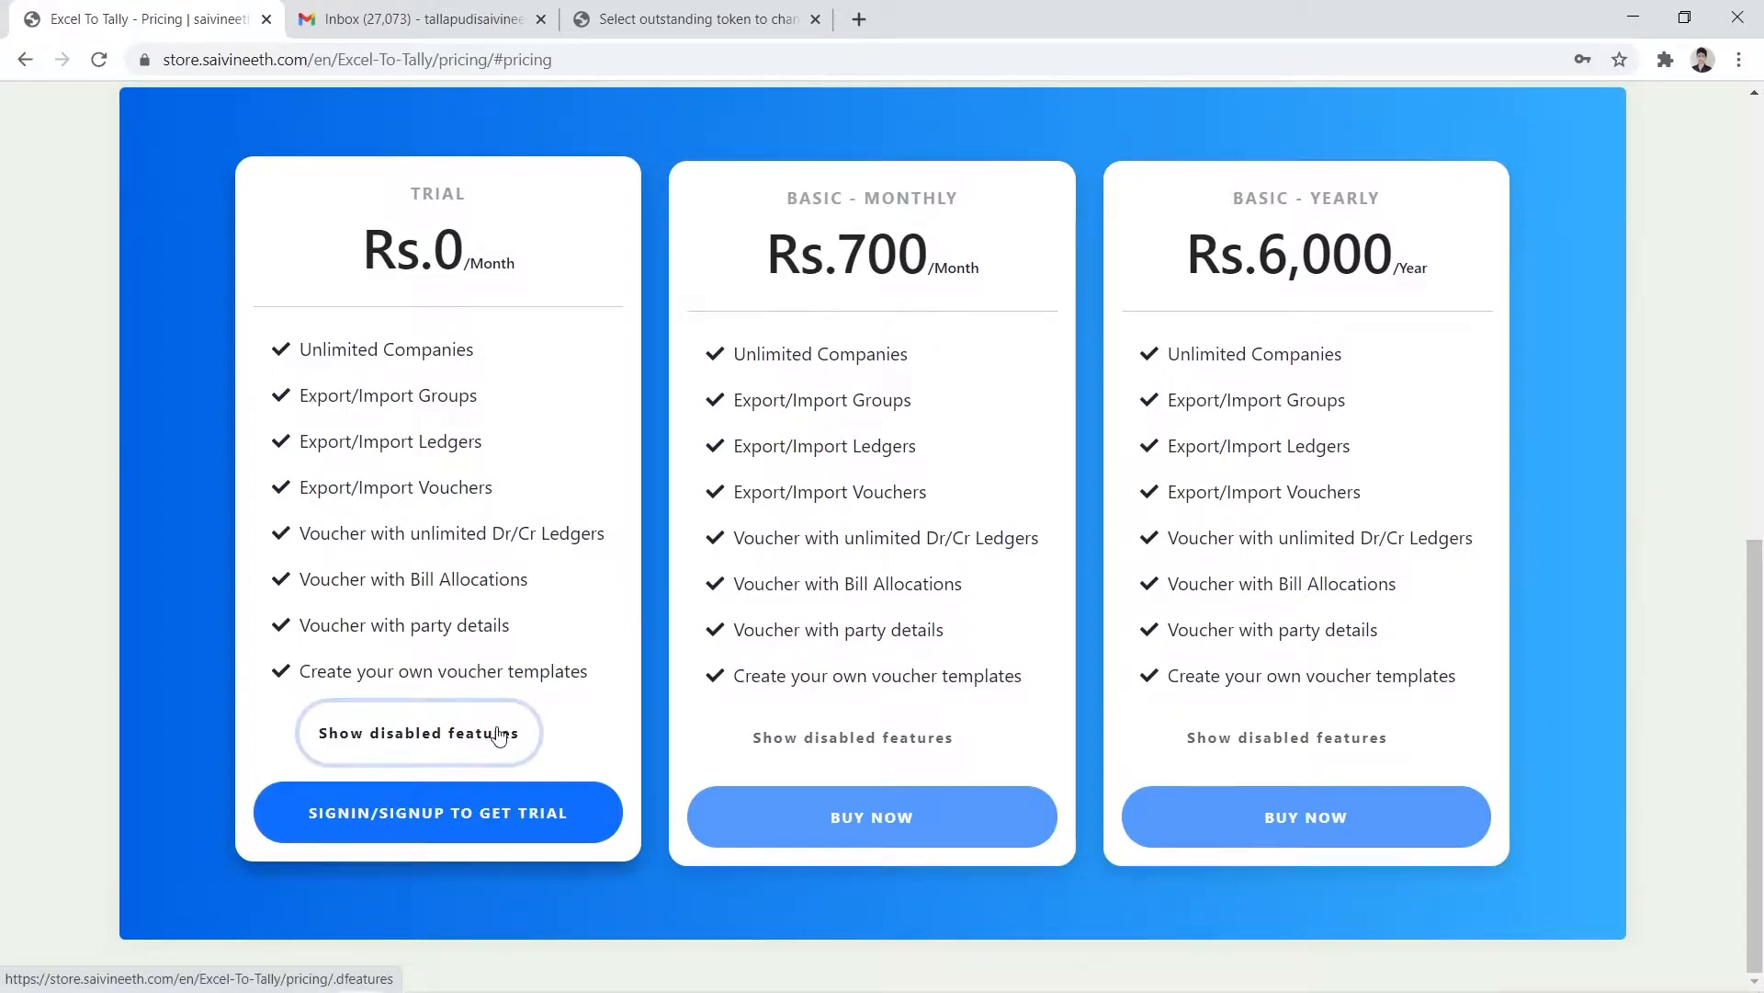
scroll(404, 838, "down", 2)
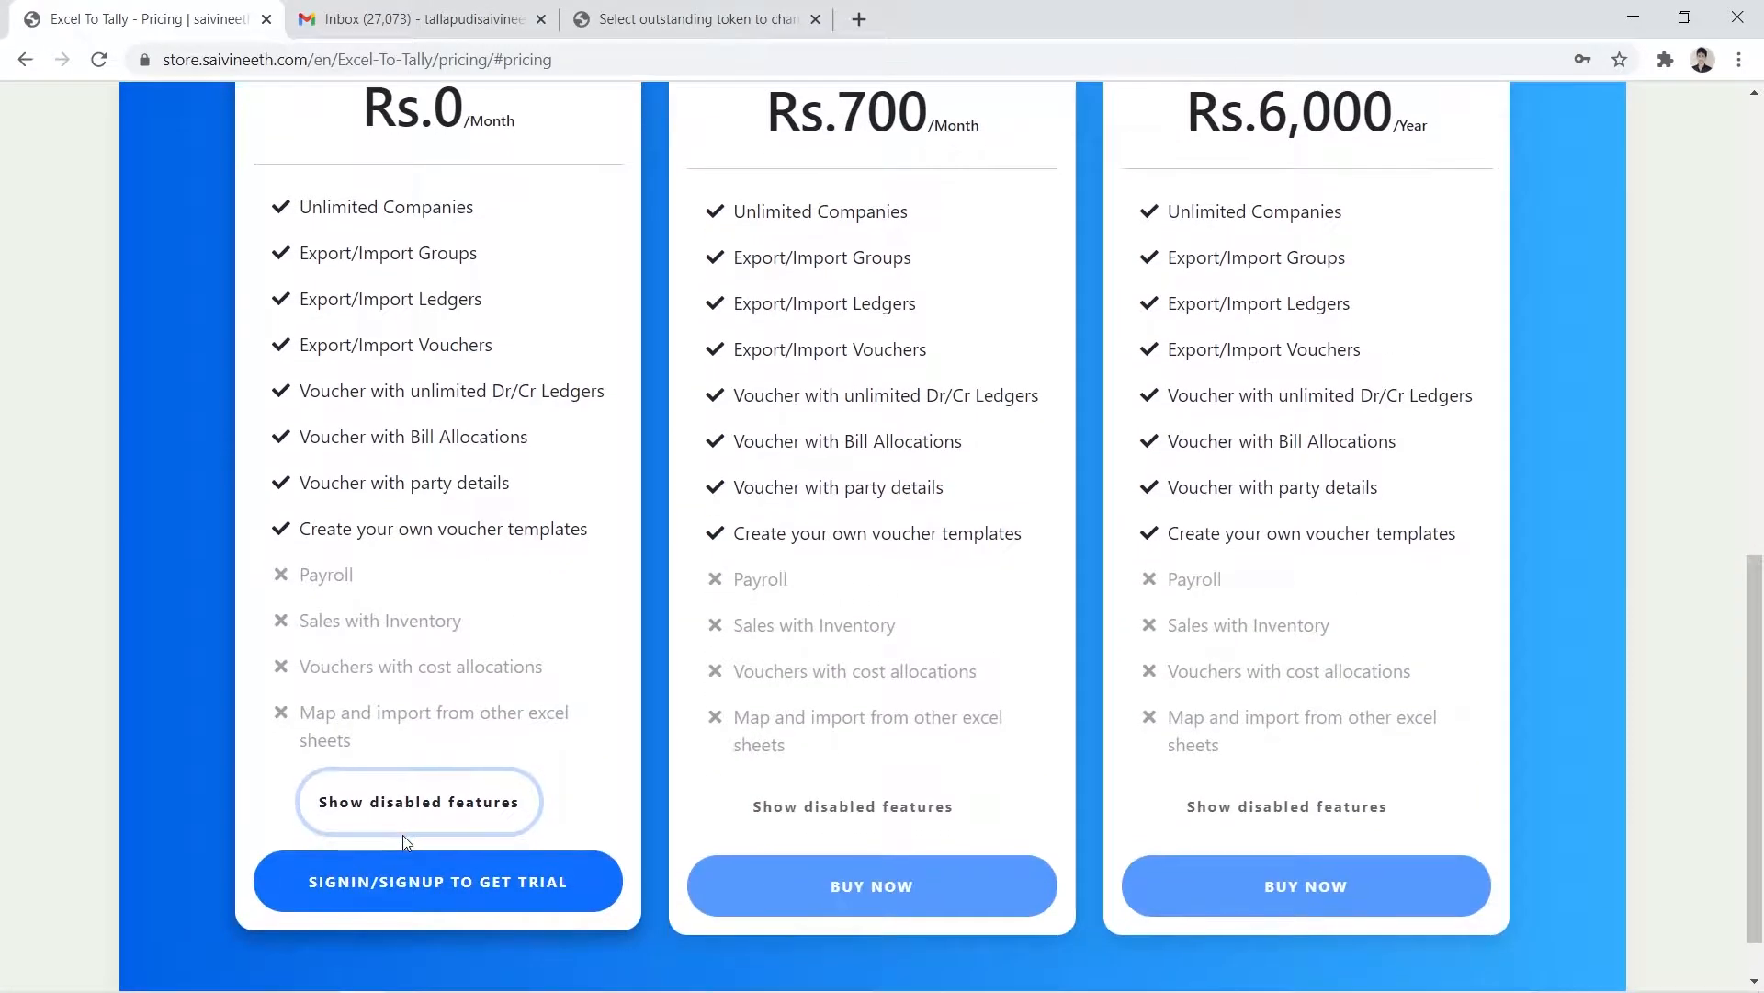
left_click(467, 882)
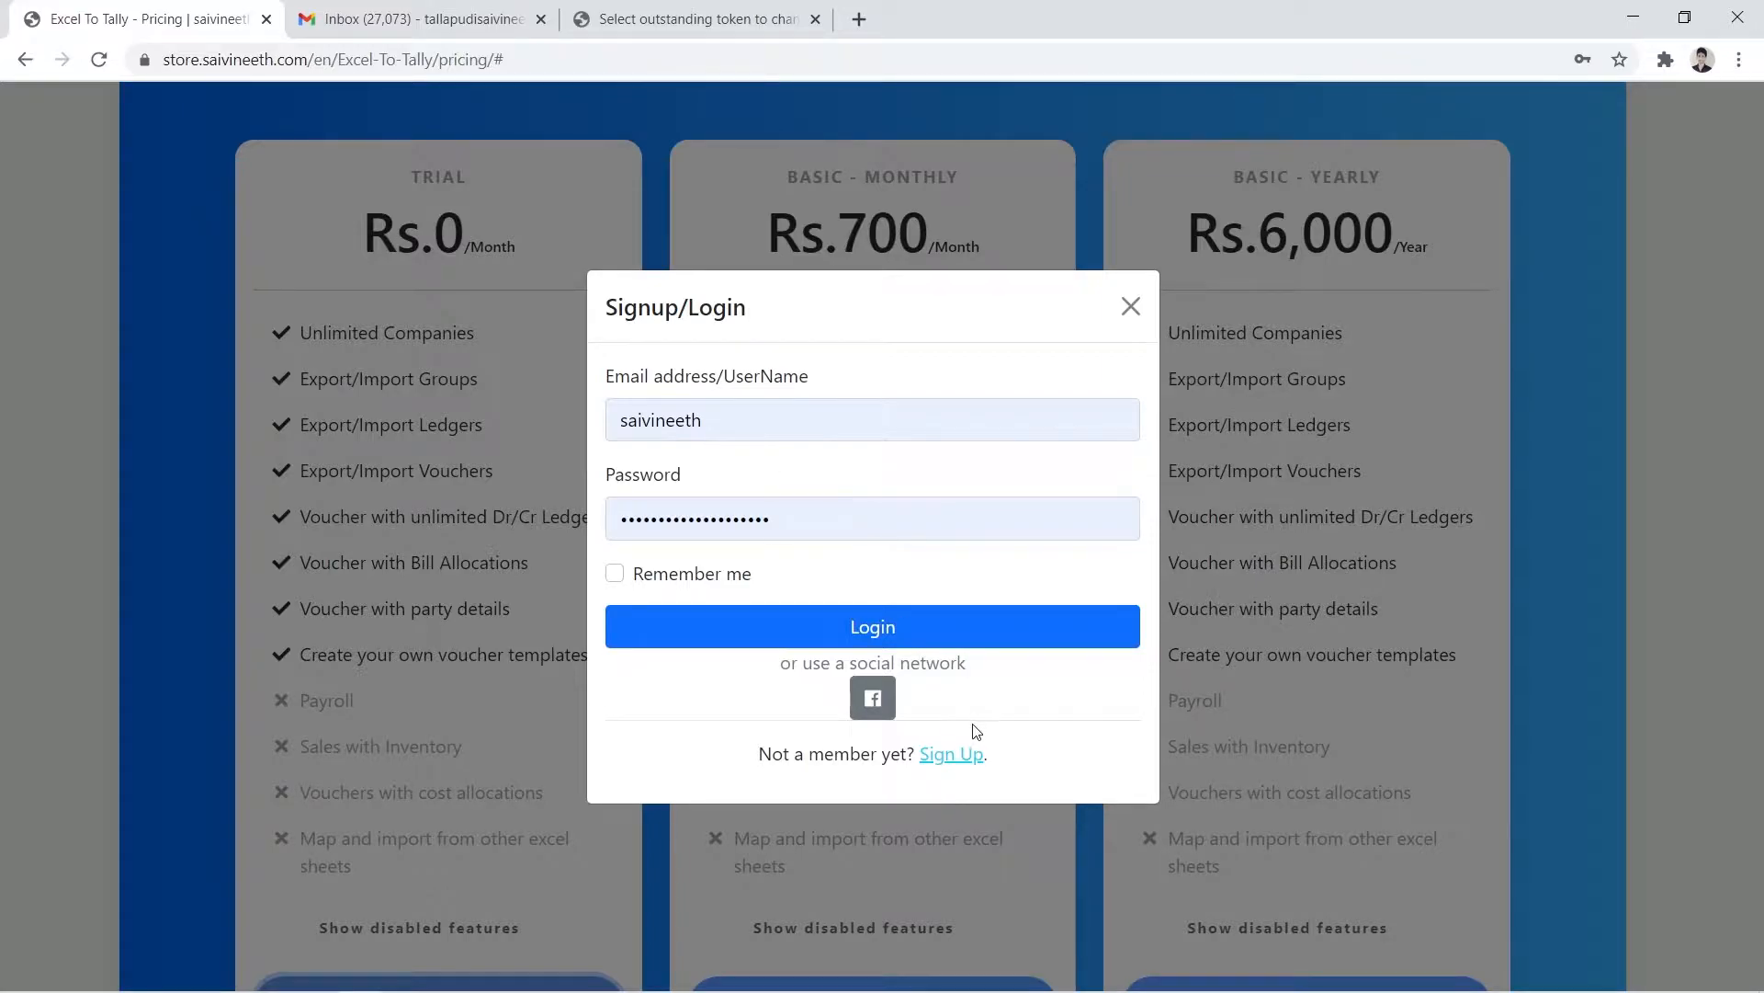
left_click(975, 754)
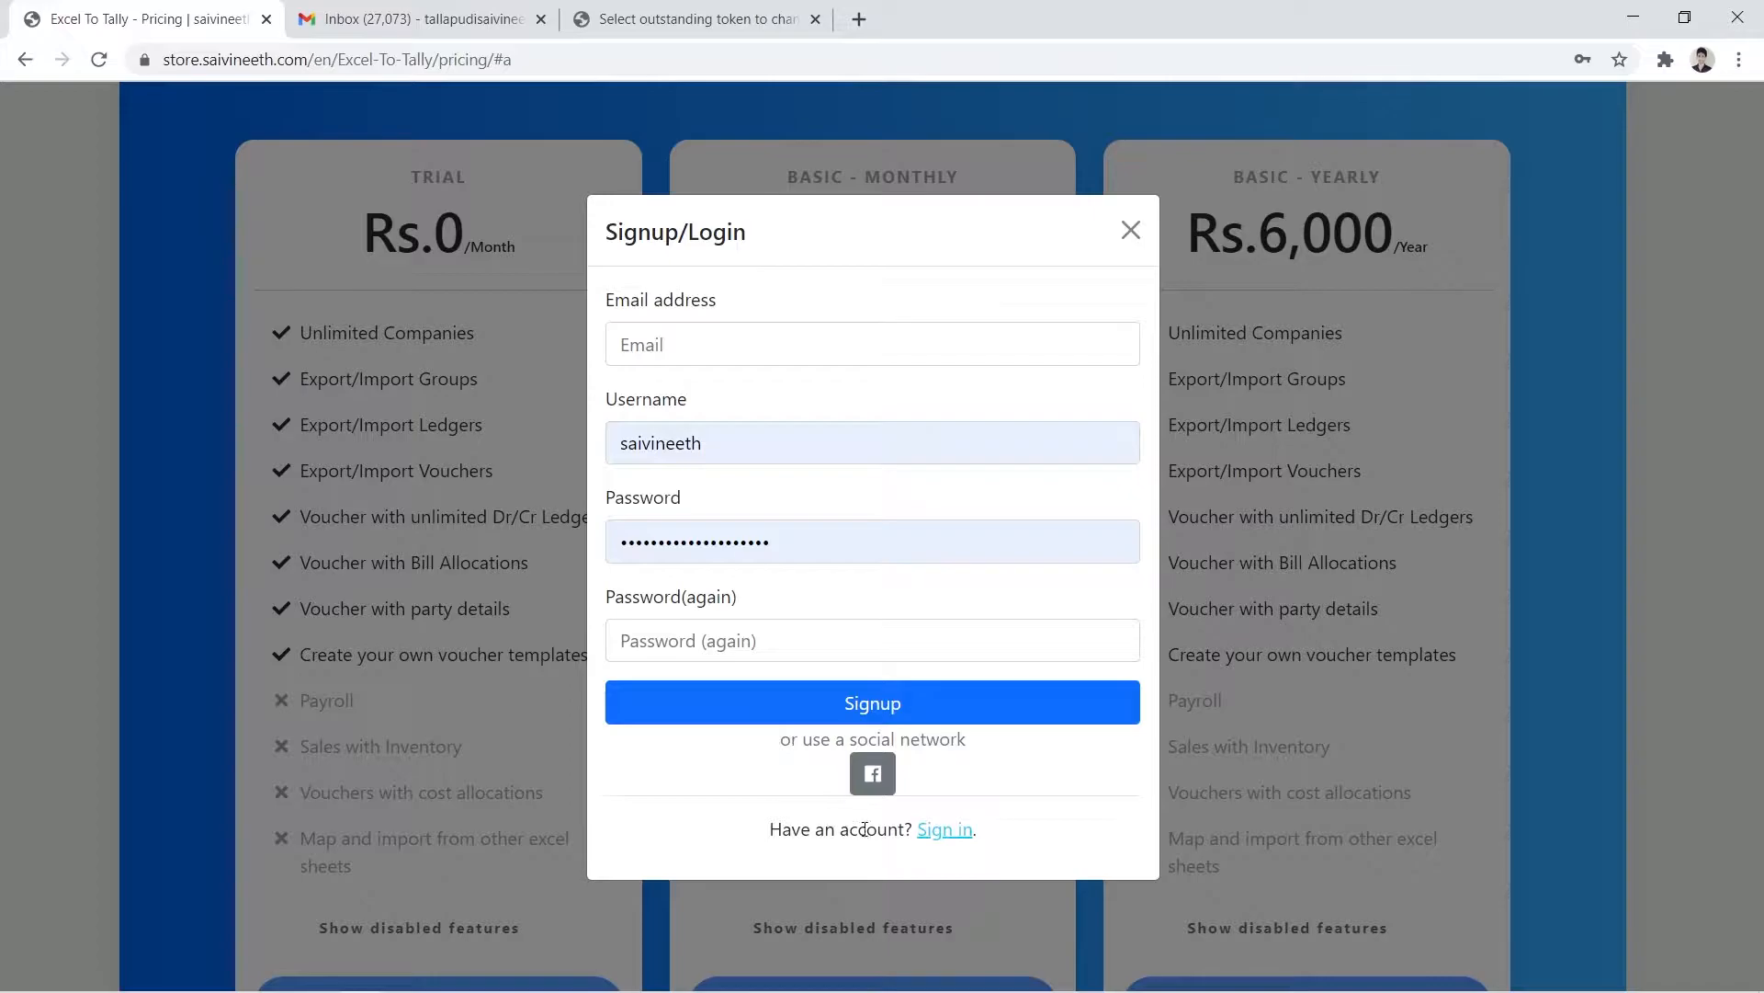
left_click(944, 830)
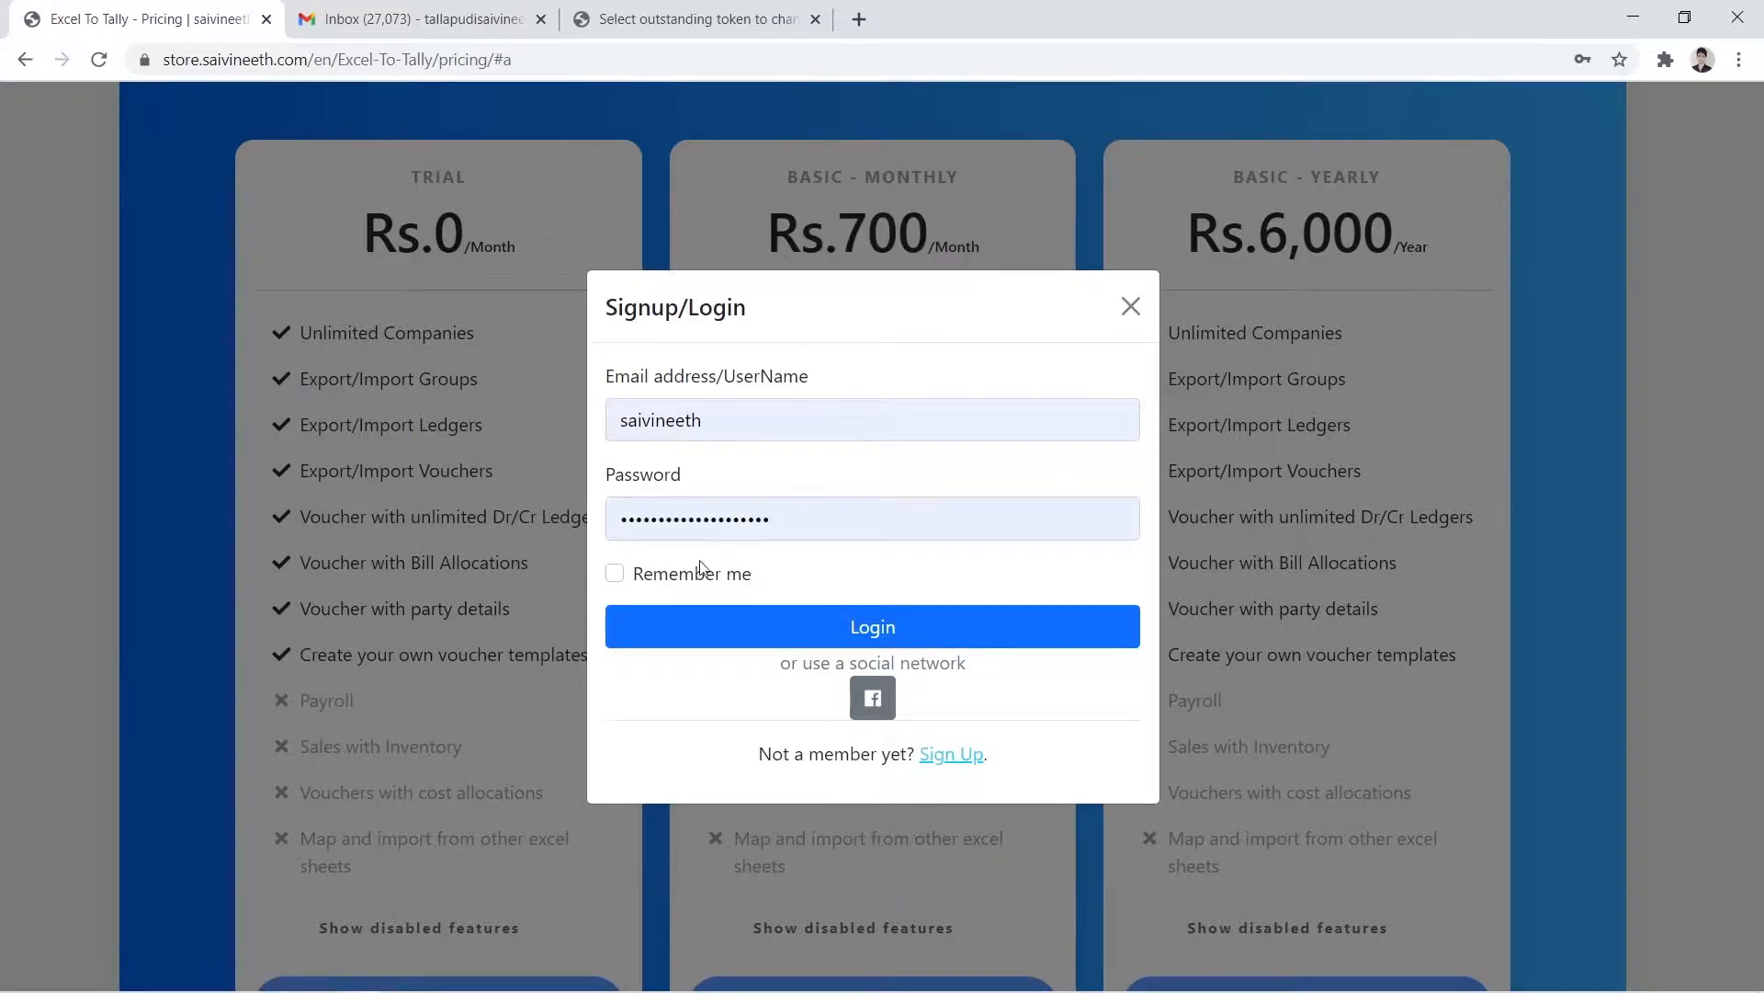
Step: Log in with the edited username and new password, with Remember me on, and dismiss the unverified-mail error
left_click(725, 418)
type("_")
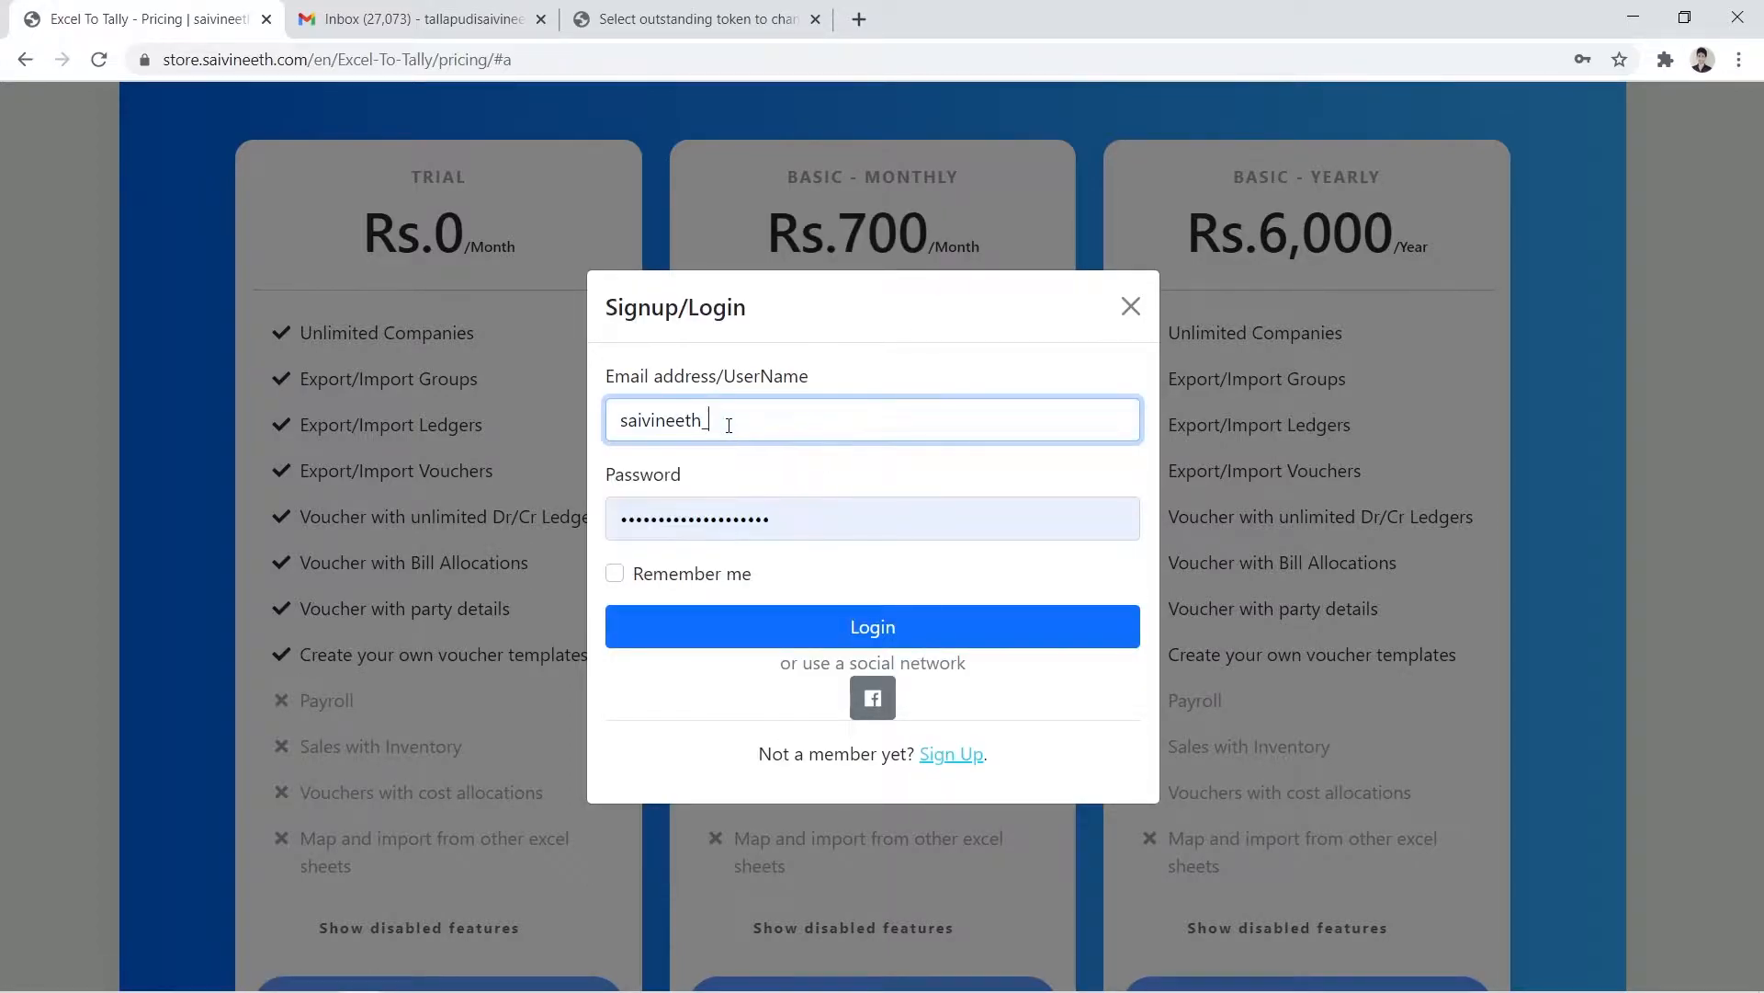
left_click_drag(848, 527, 153, 419)
type("••••••")
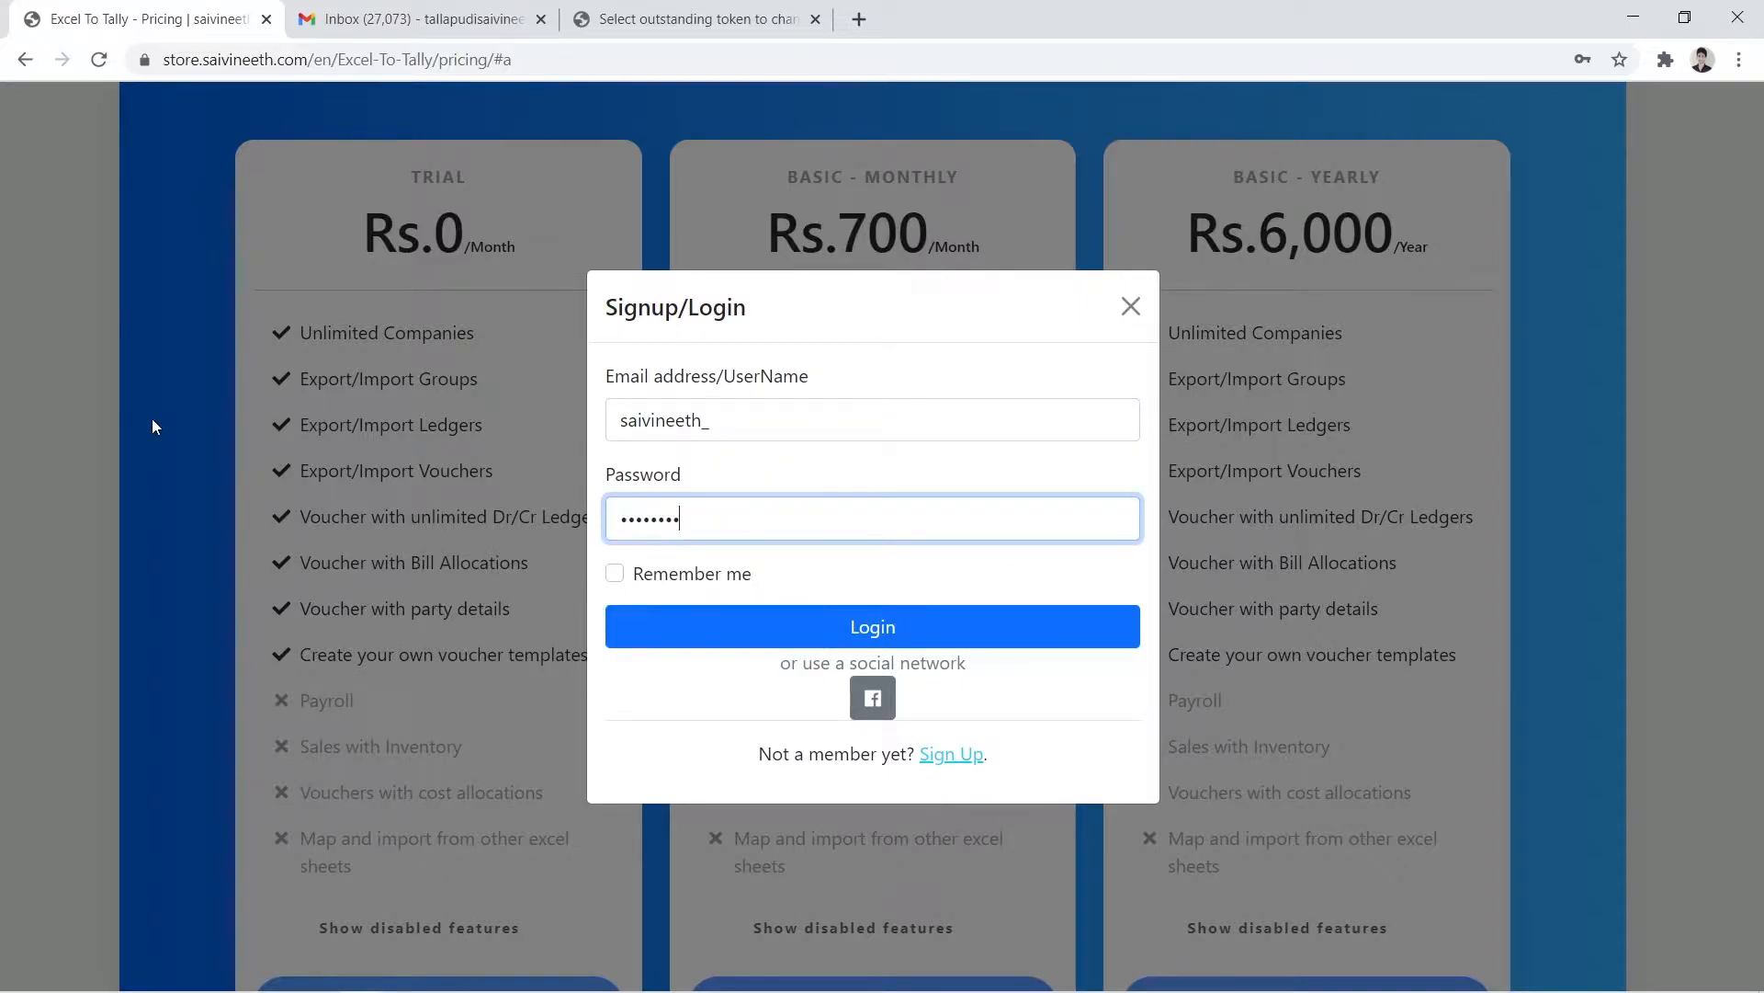
left_click(680, 577)
left_click(868, 608)
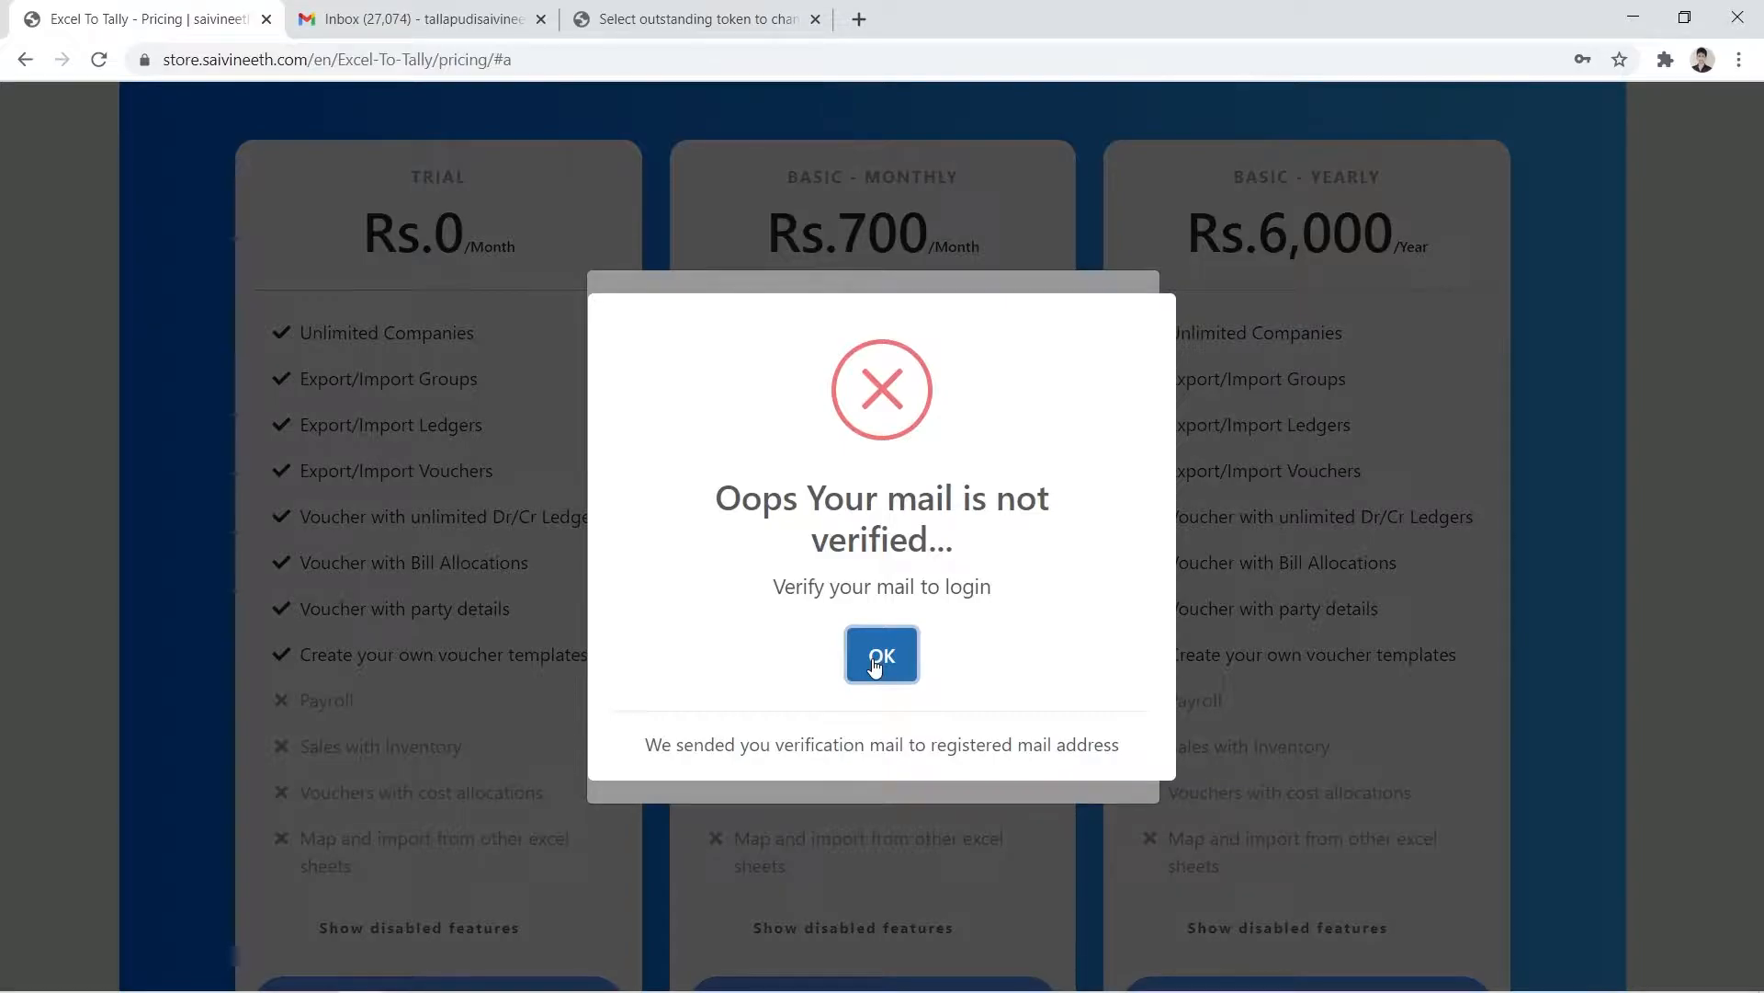
left_click(873, 658)
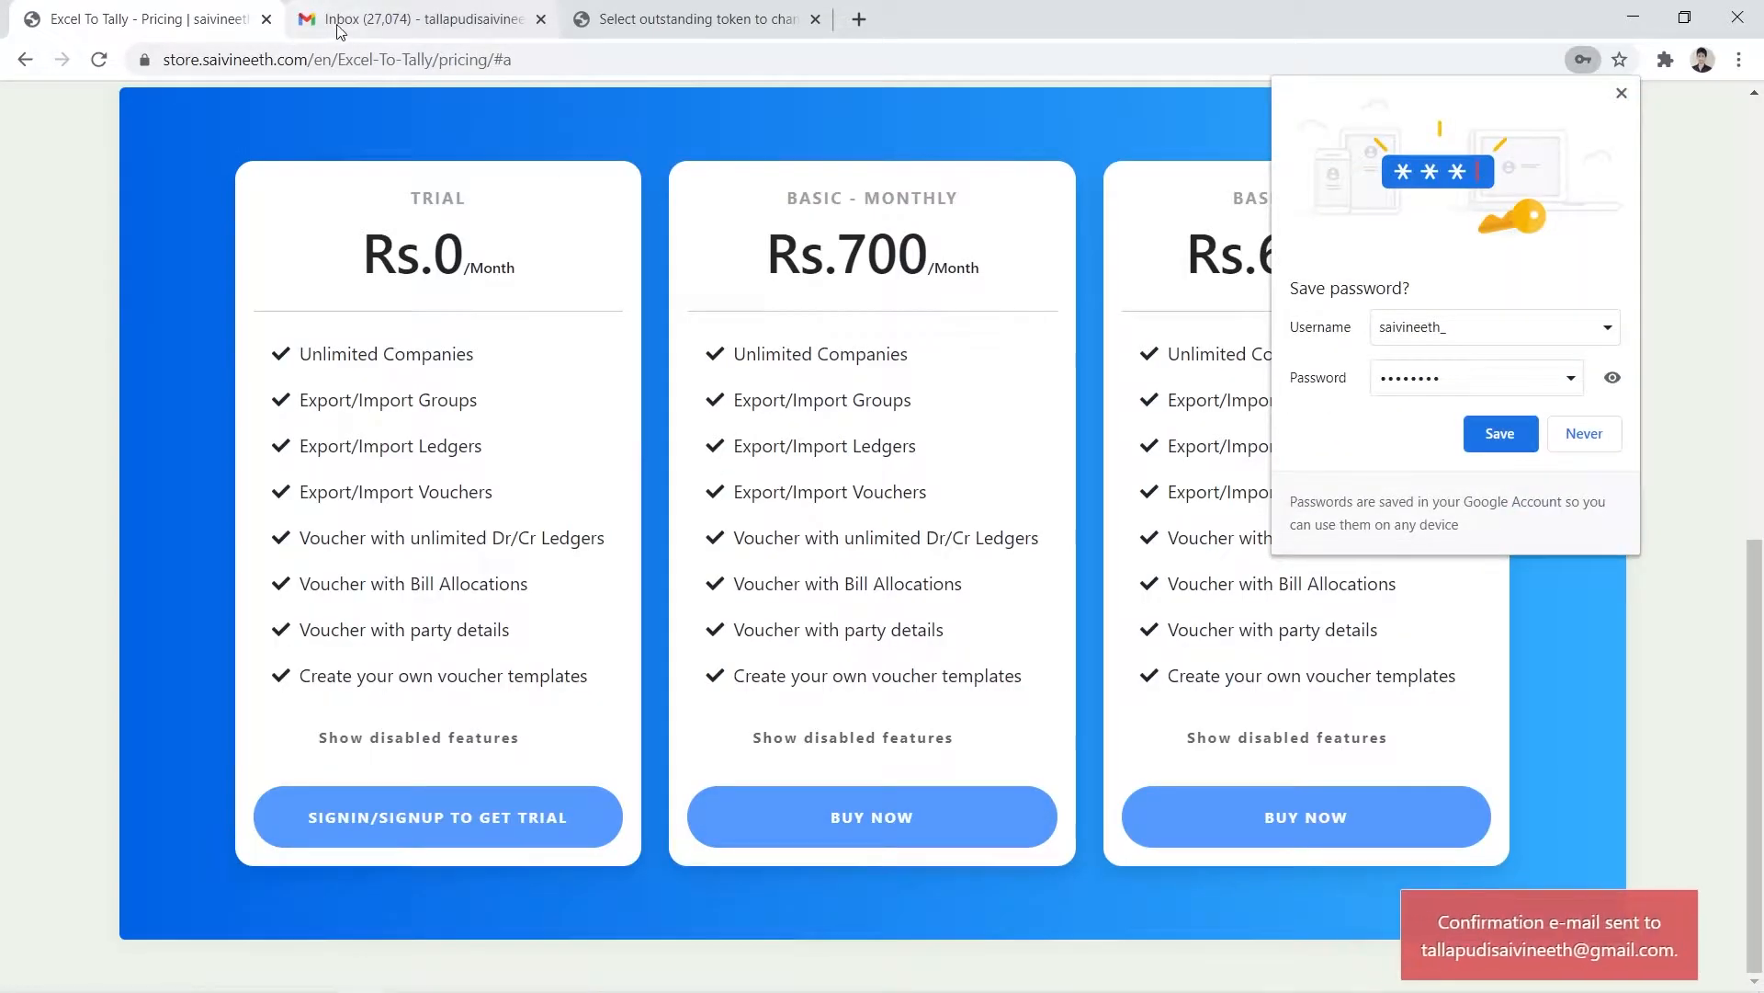
Step: Save the login in the browser, refresh the Gmail inbox and discard the empty draft
left_click(1498, 434)
left_click(359, 20)
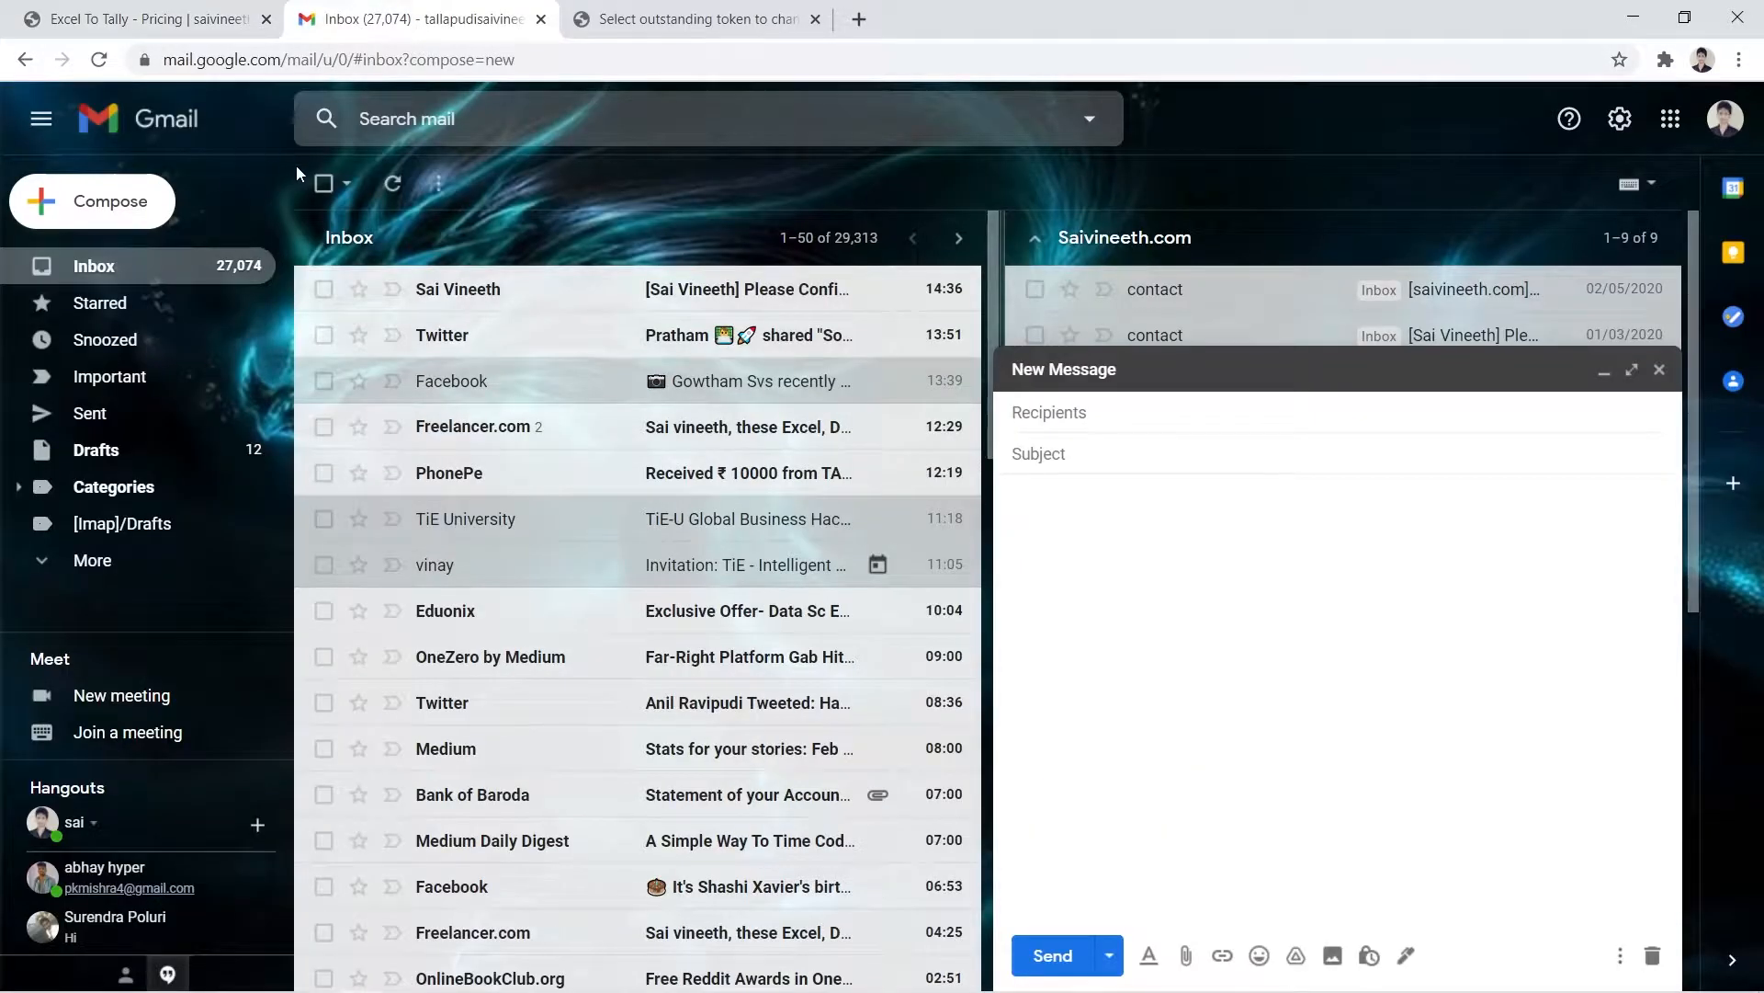
left_click(392, 184)
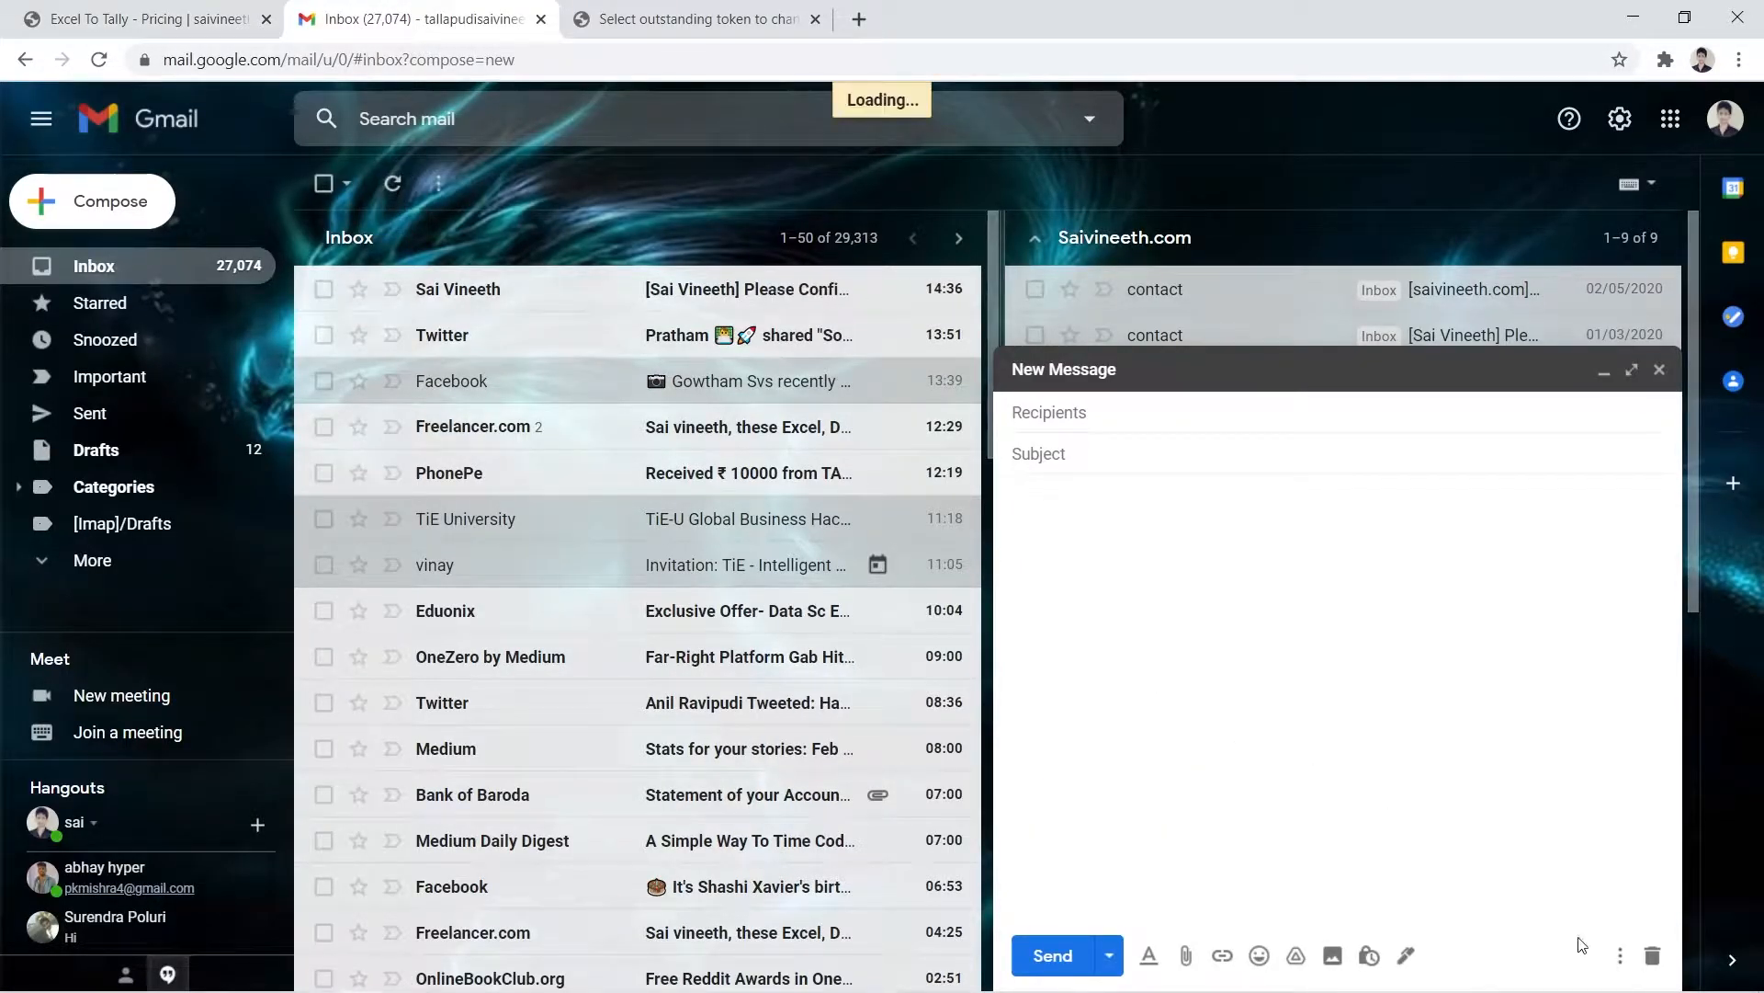
left_click(1653, 956)
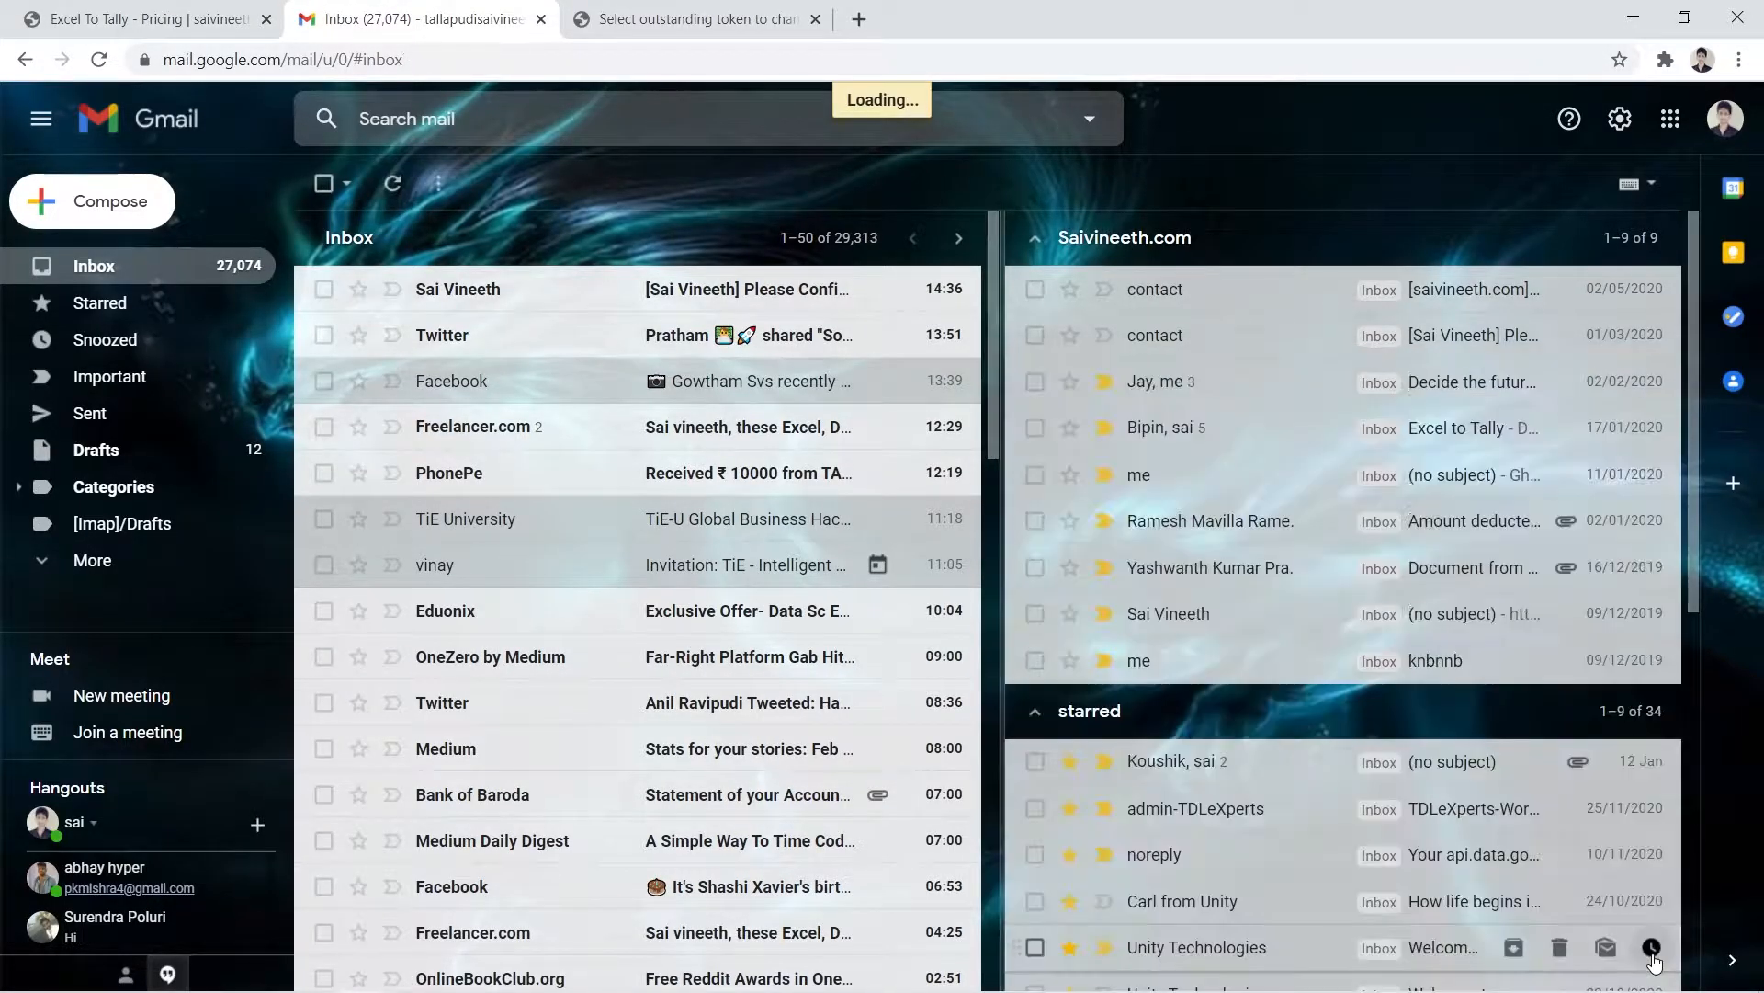
Step: Follow the account-confirmation e-mail's link, confirm the address, and return to the pricing page
left_click(521, 290)
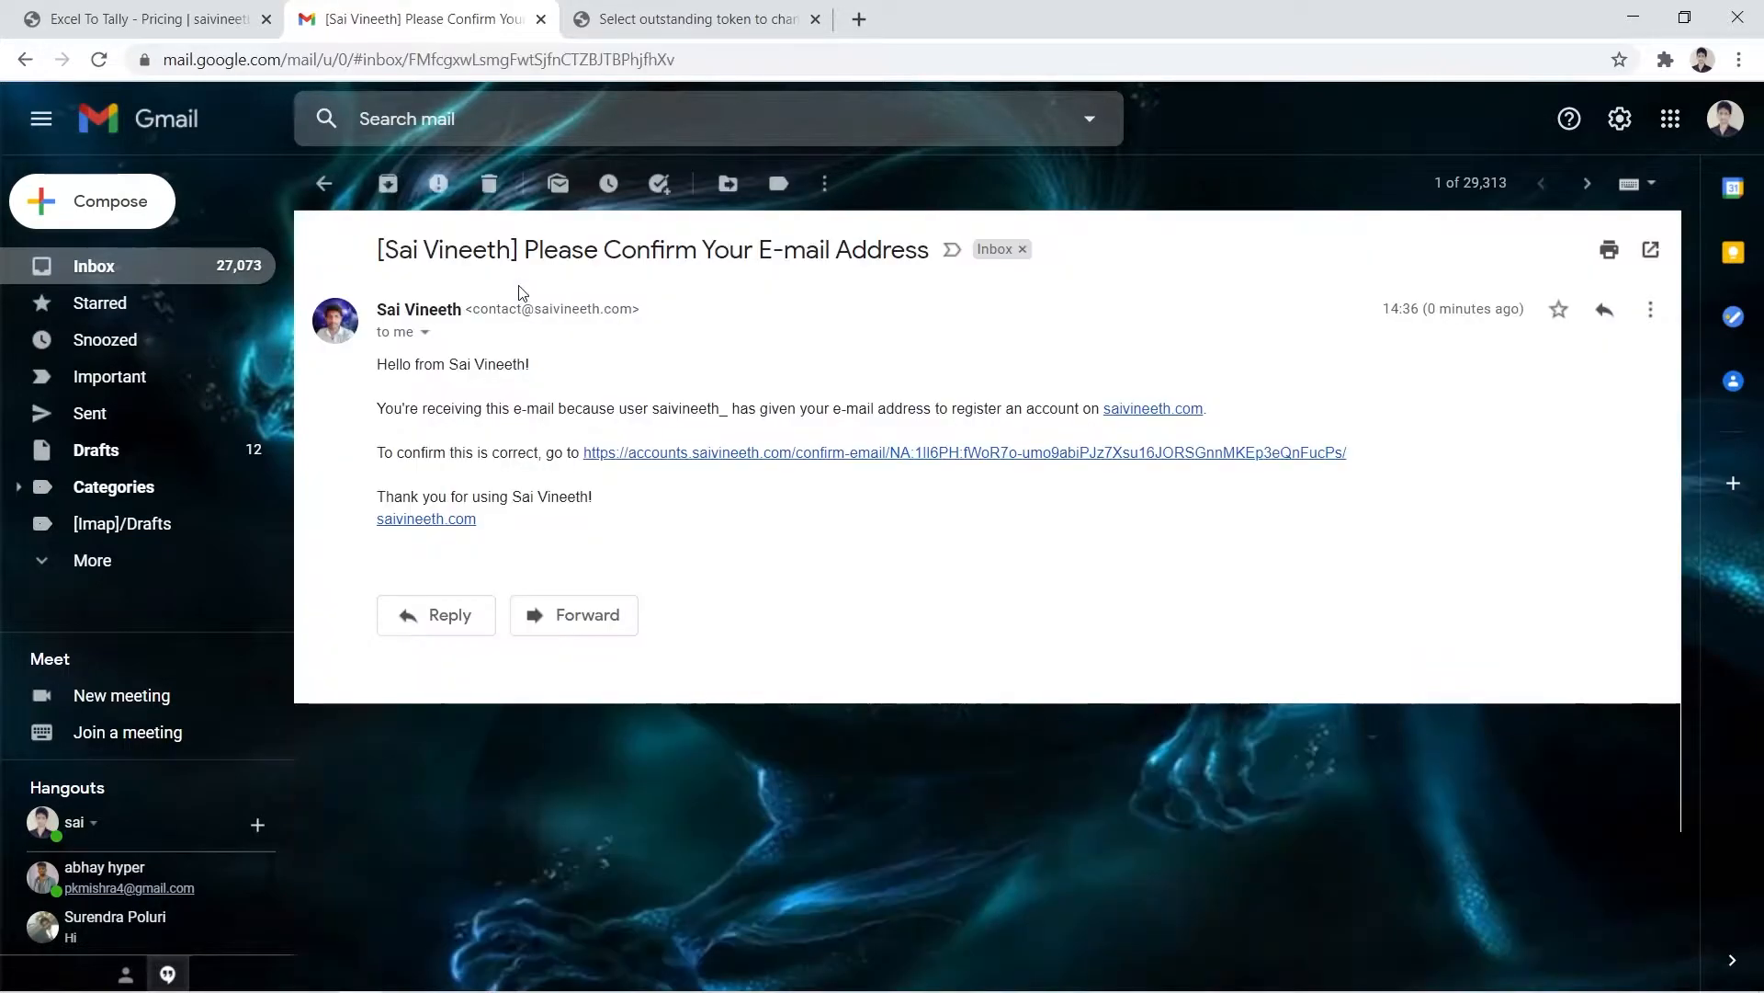
left_click(807, 454)
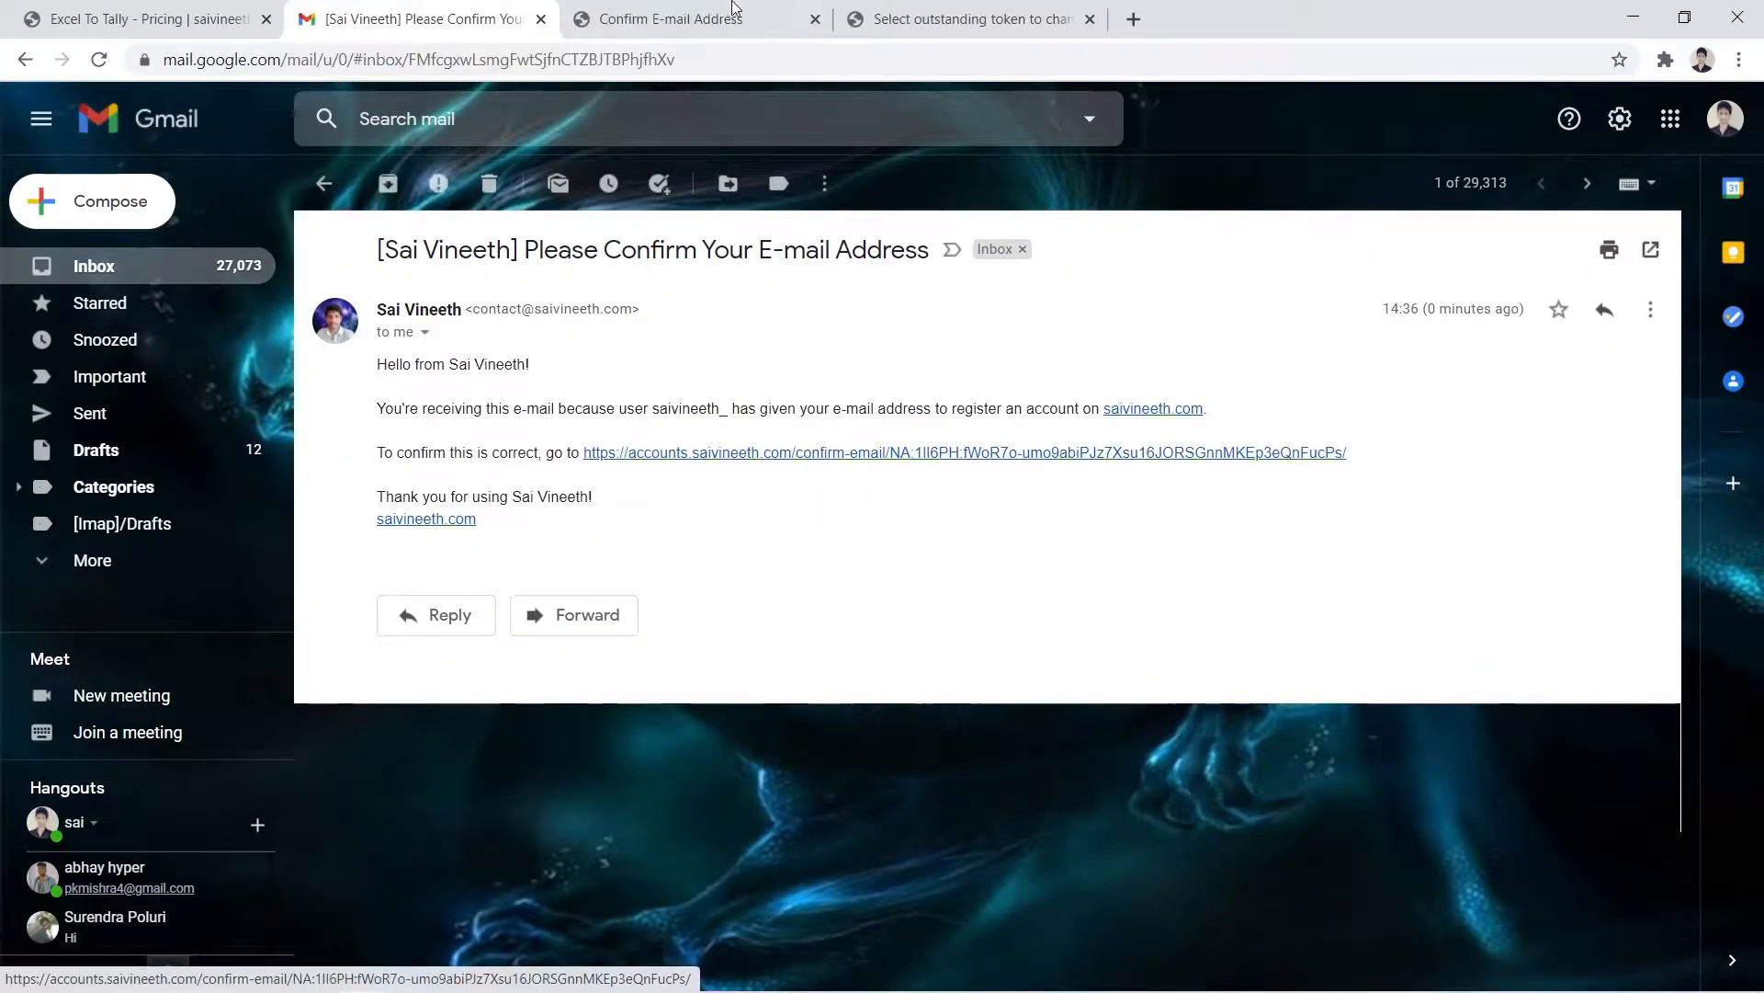
left_click(717, 11)
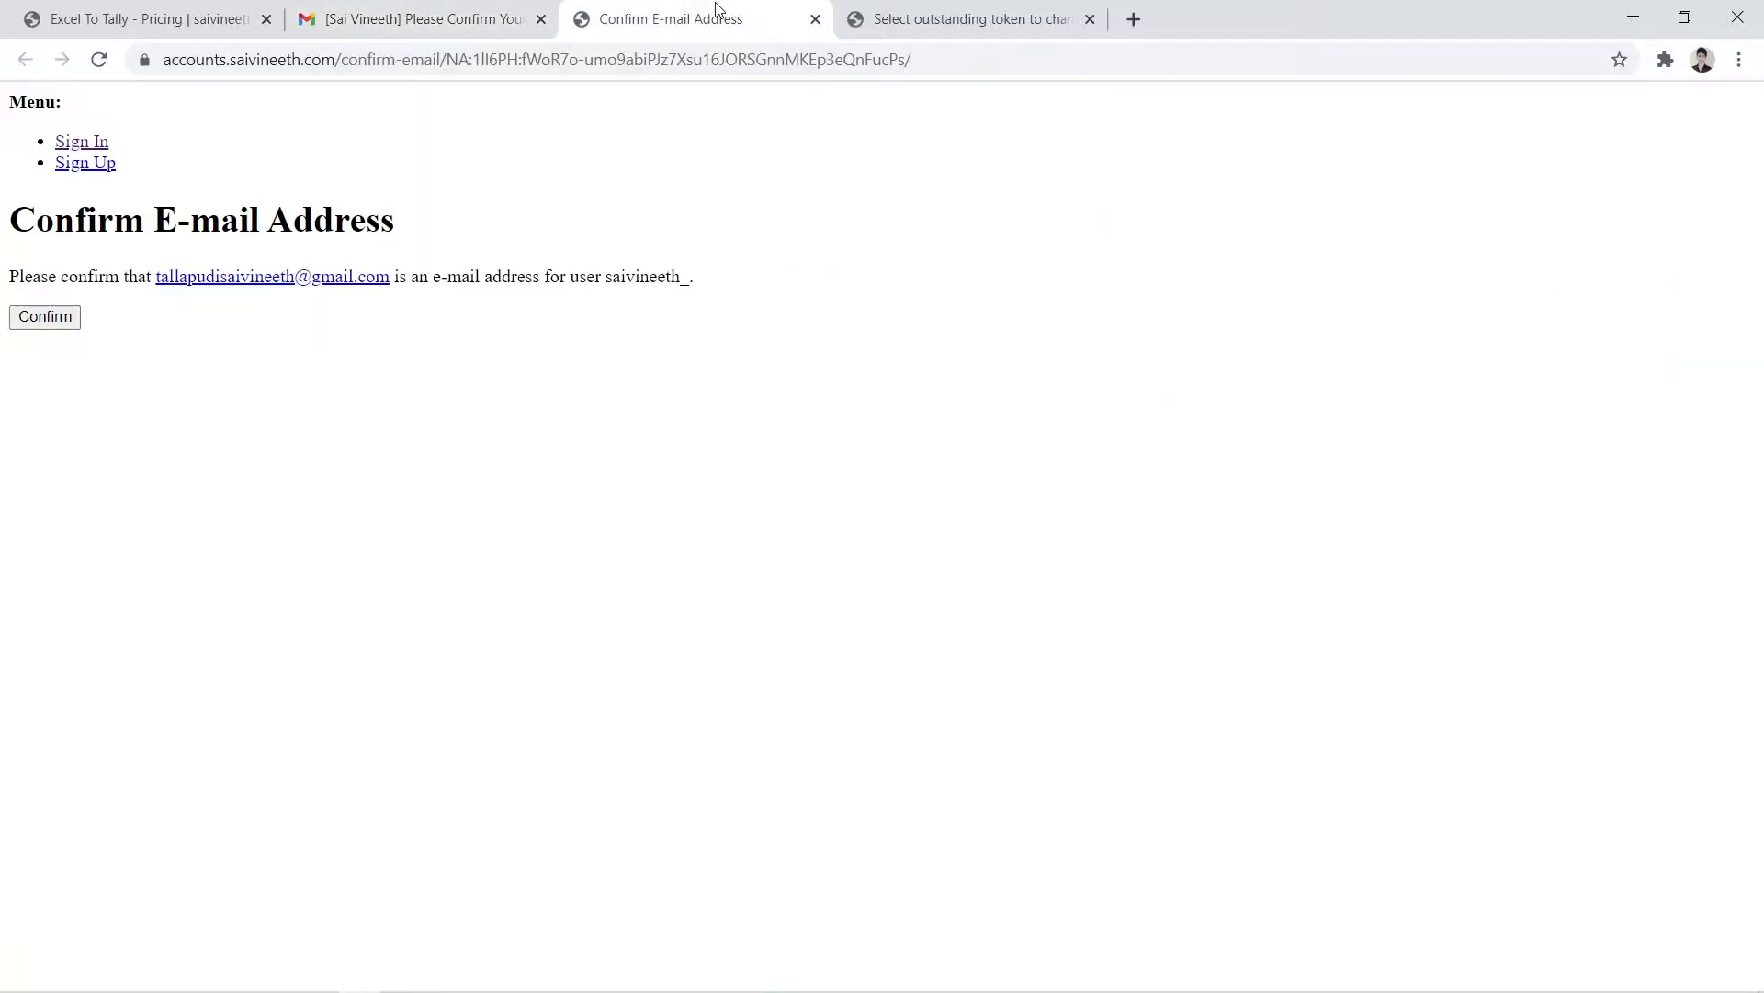
left_click(41, 318)
left_click(150, 20)
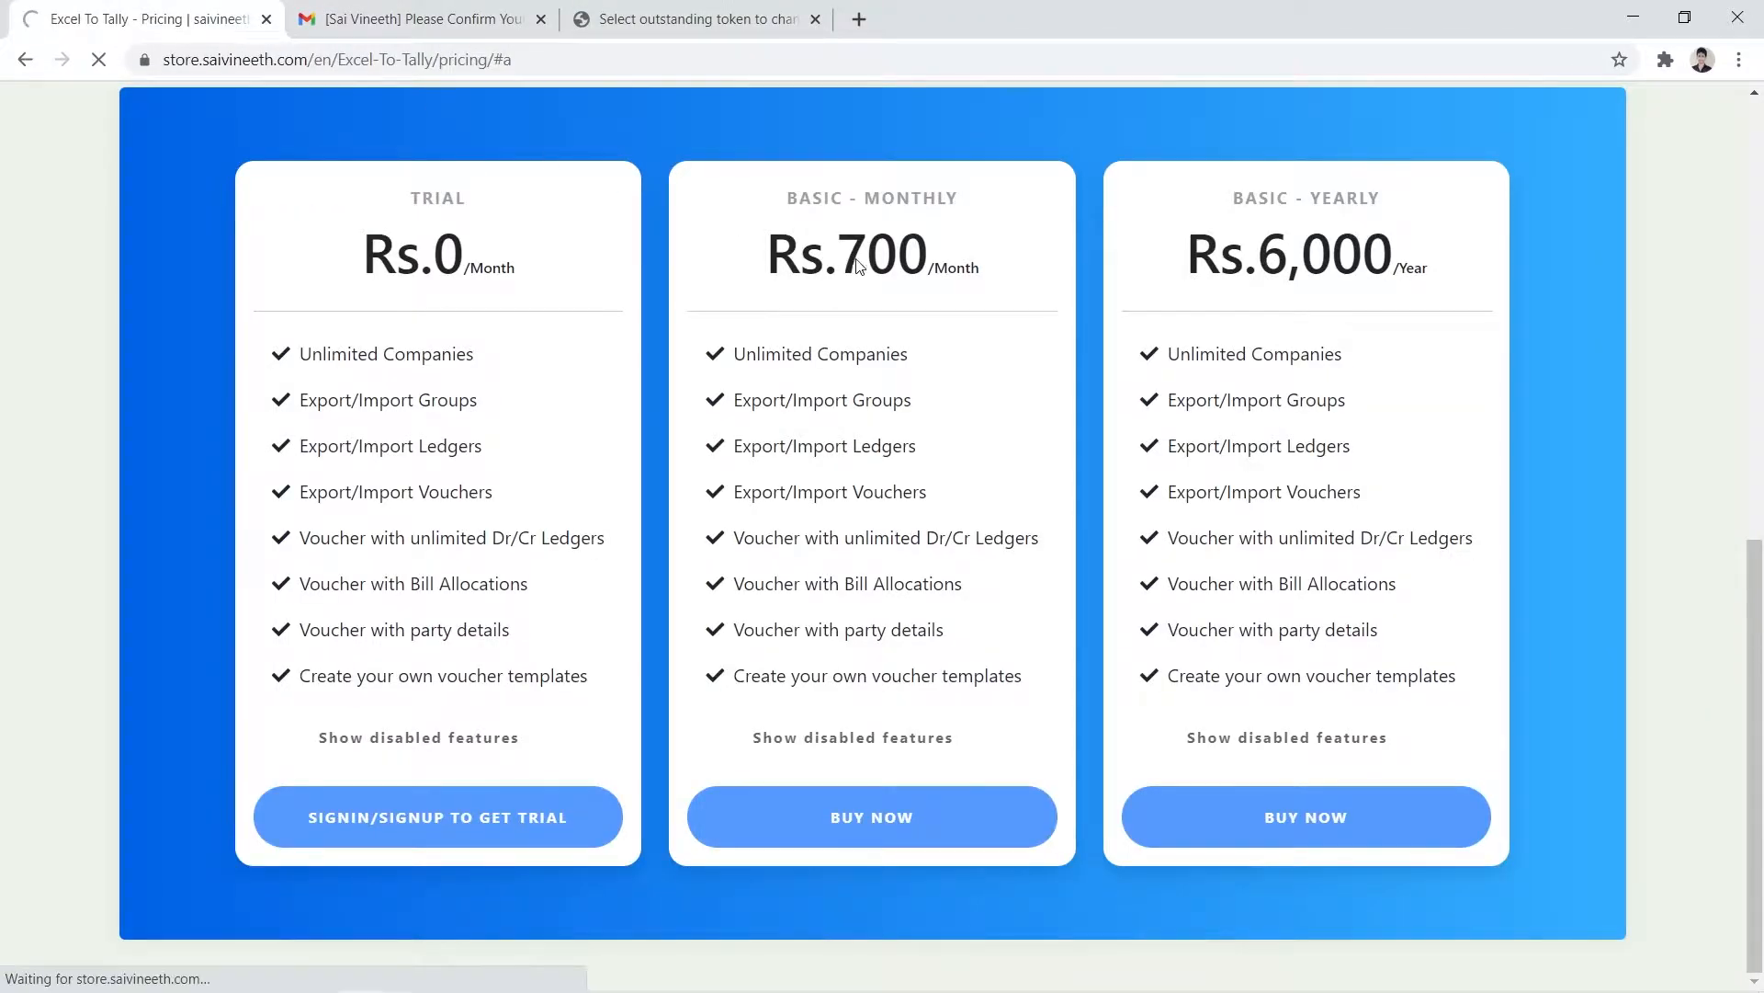
Step: Sign in to Excel To Tally with Remember me ticked
scroll(1216, 249, "up", 10)
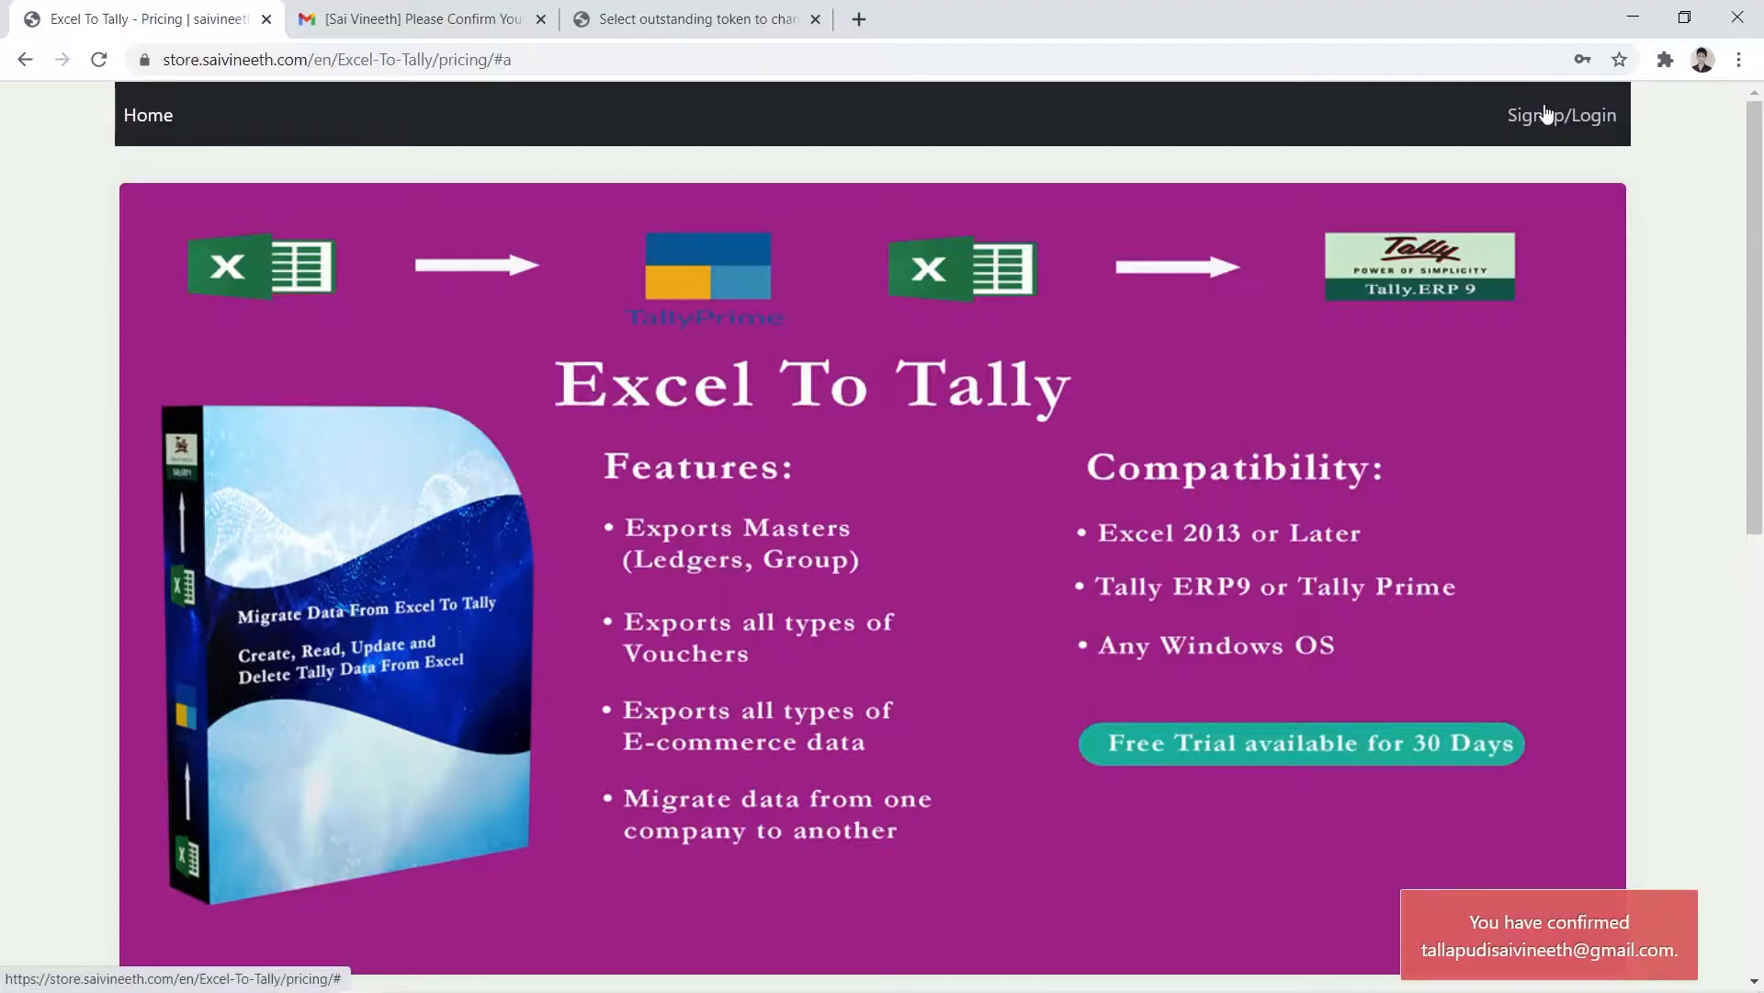
left_click(1547, 114)
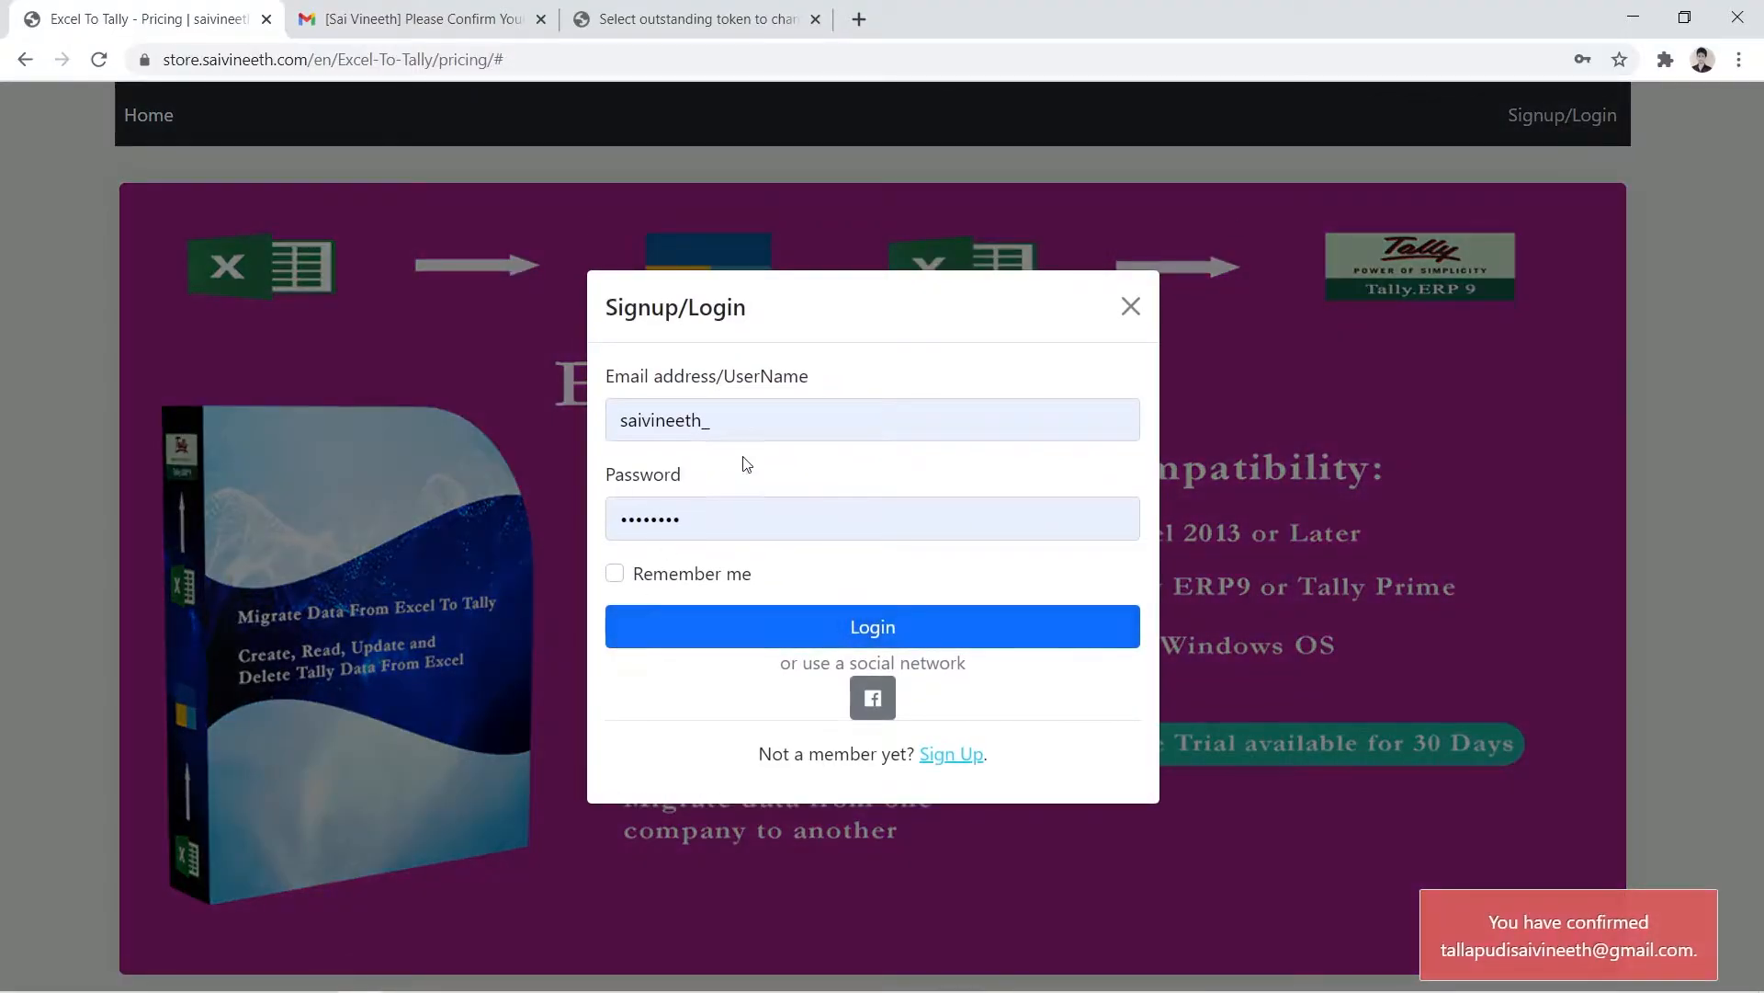
left_click(646, 576)
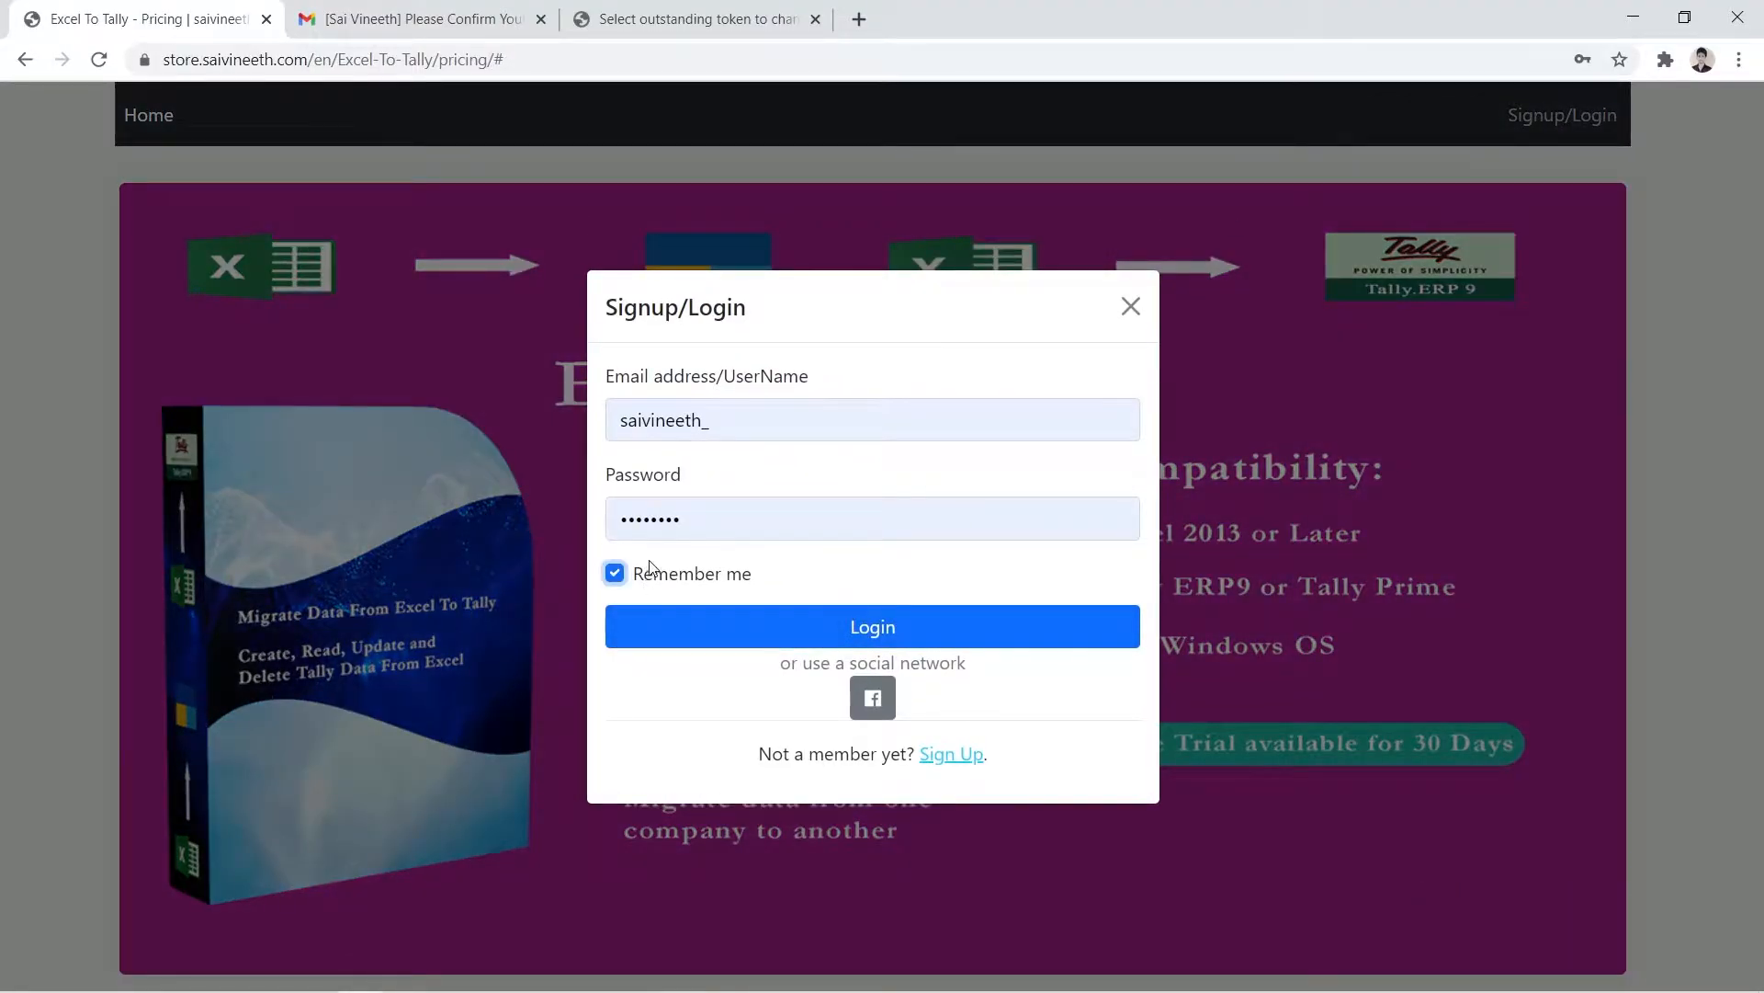
left_click(864, 643)
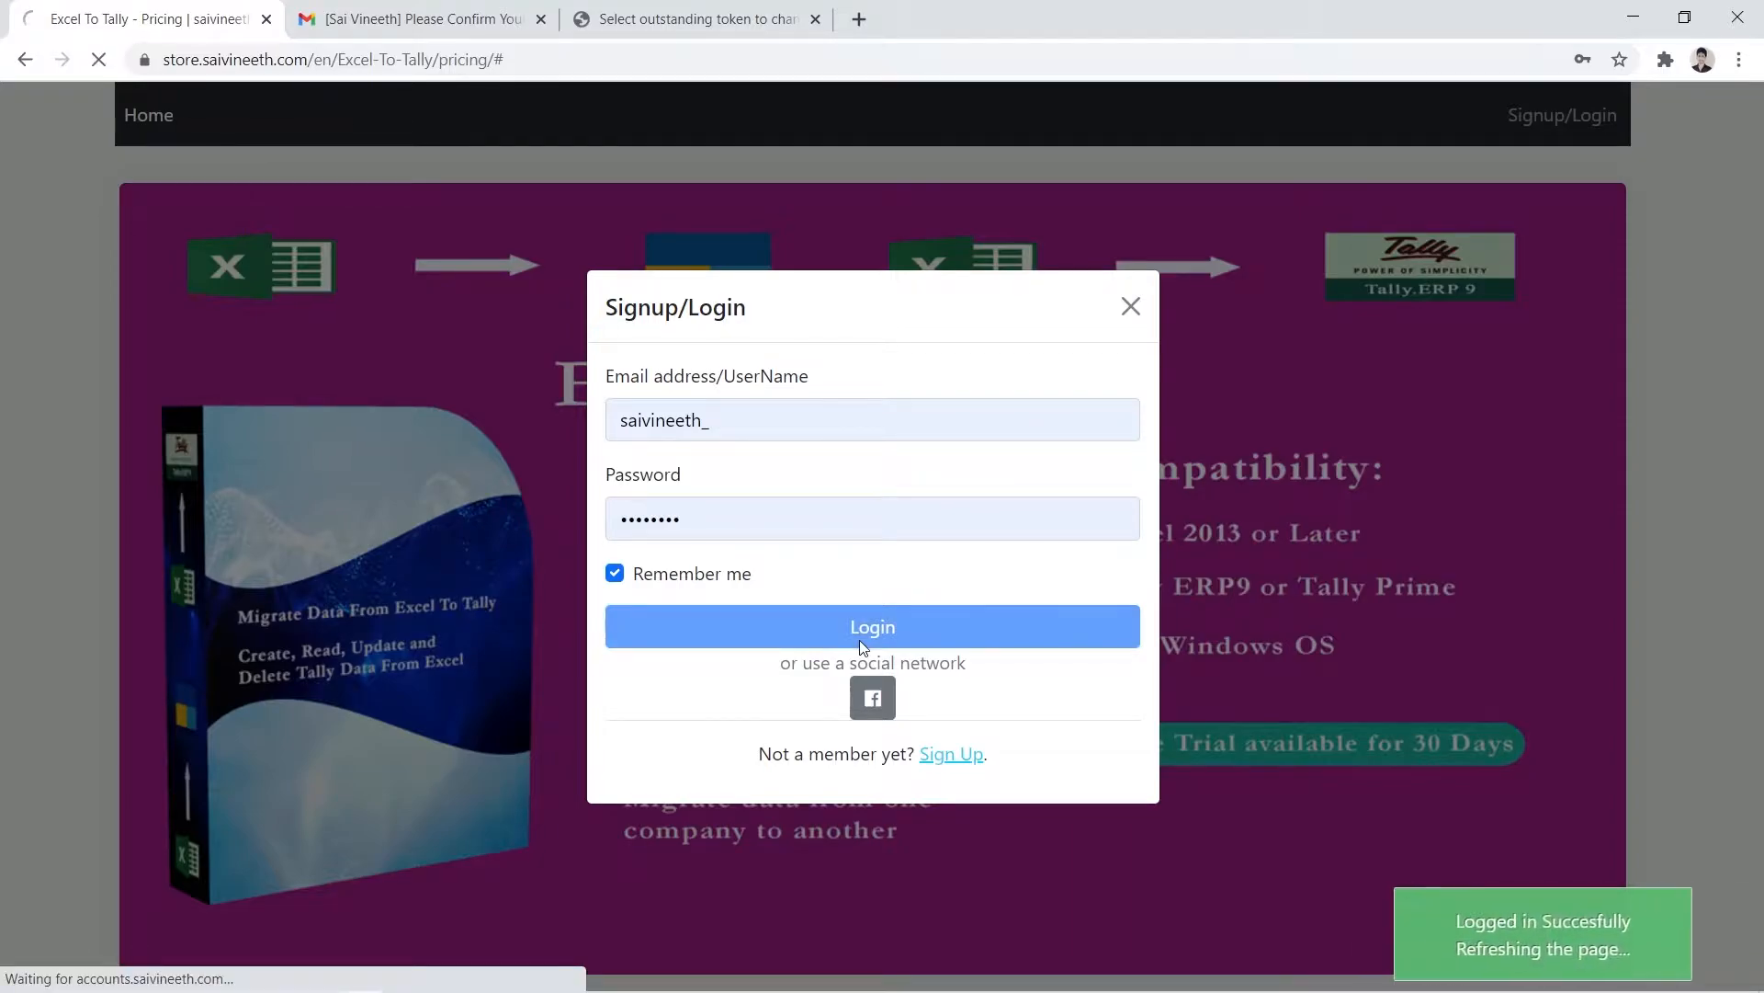
Step: Download the trial installer Excel To Tally.exe and view it in Chrome's Downloads page
scroll(861, 642, "down", 8)
scroll(860, 643, "down", 2)
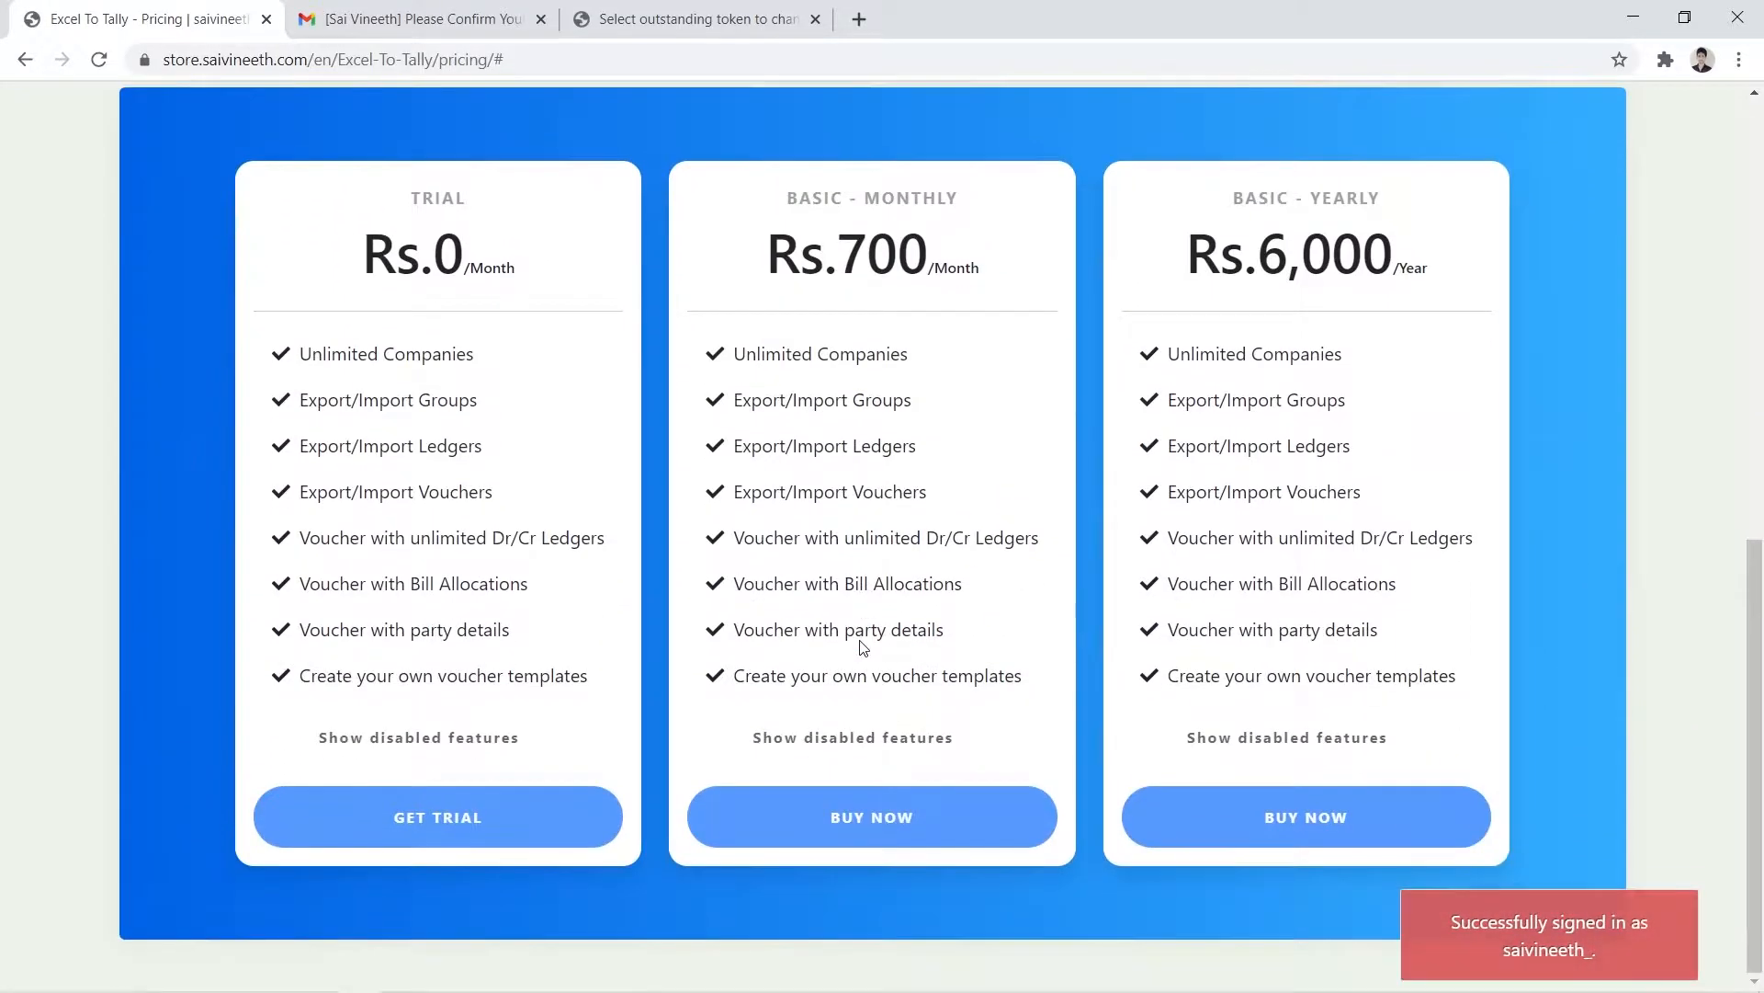
left_click(403, 818)
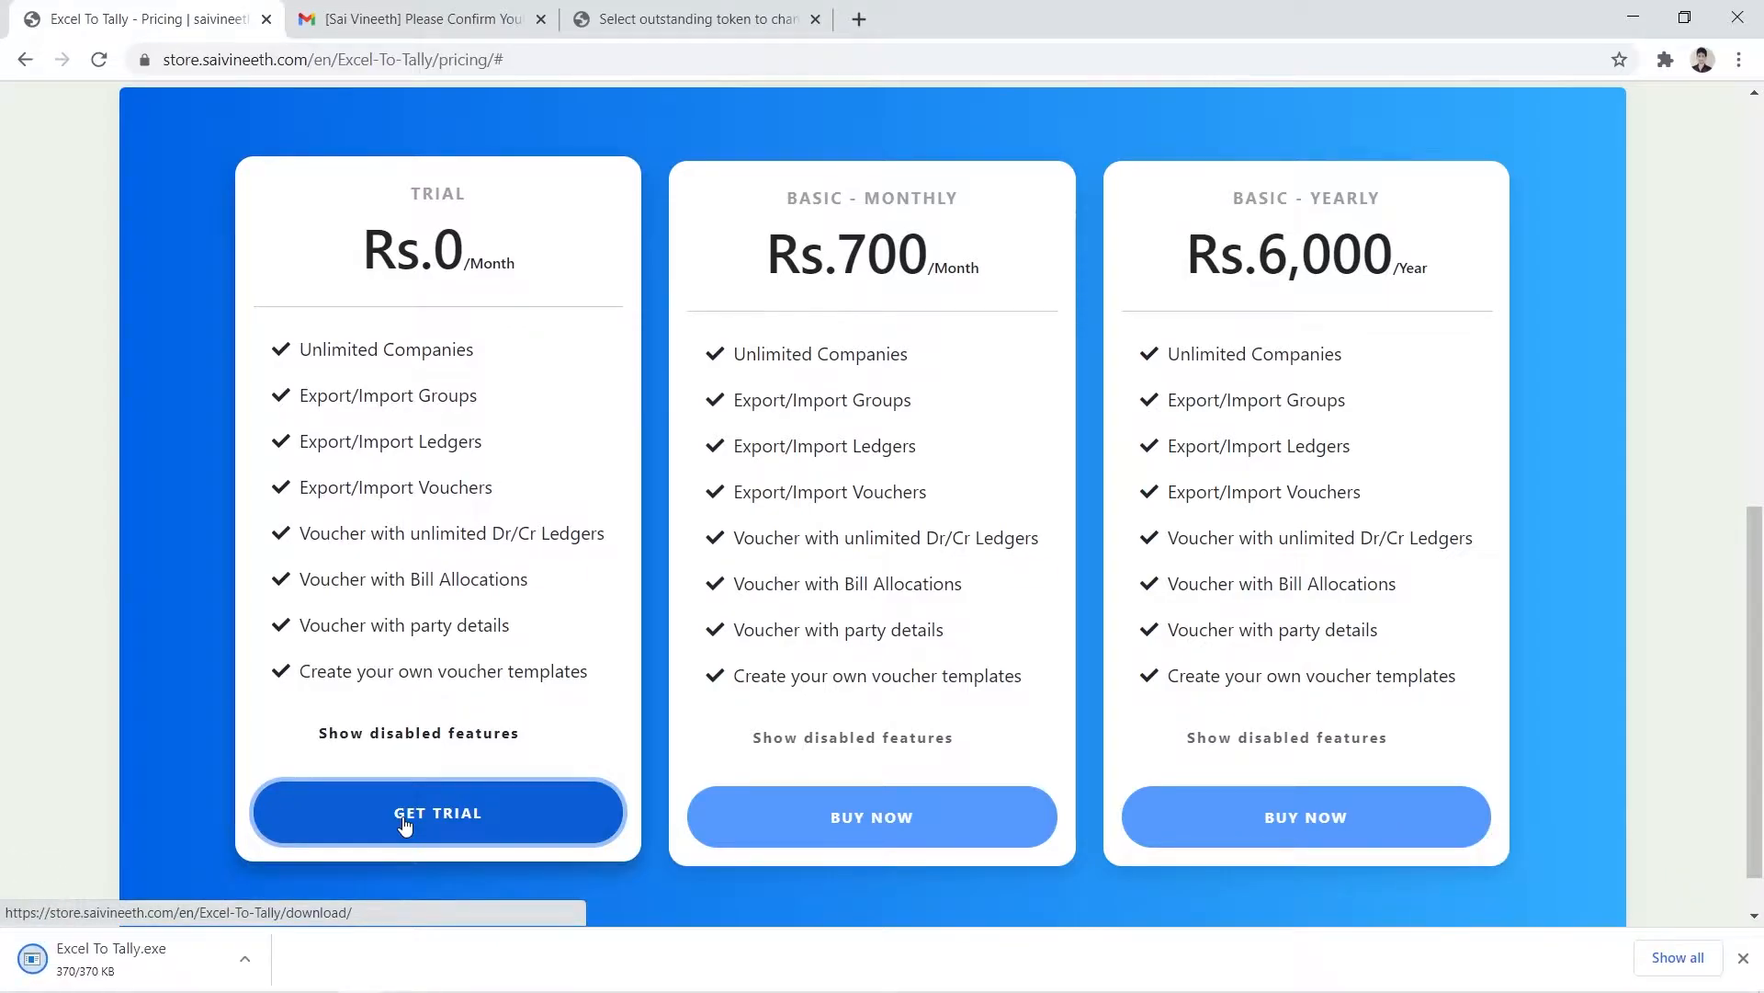
key("ctrl+j")
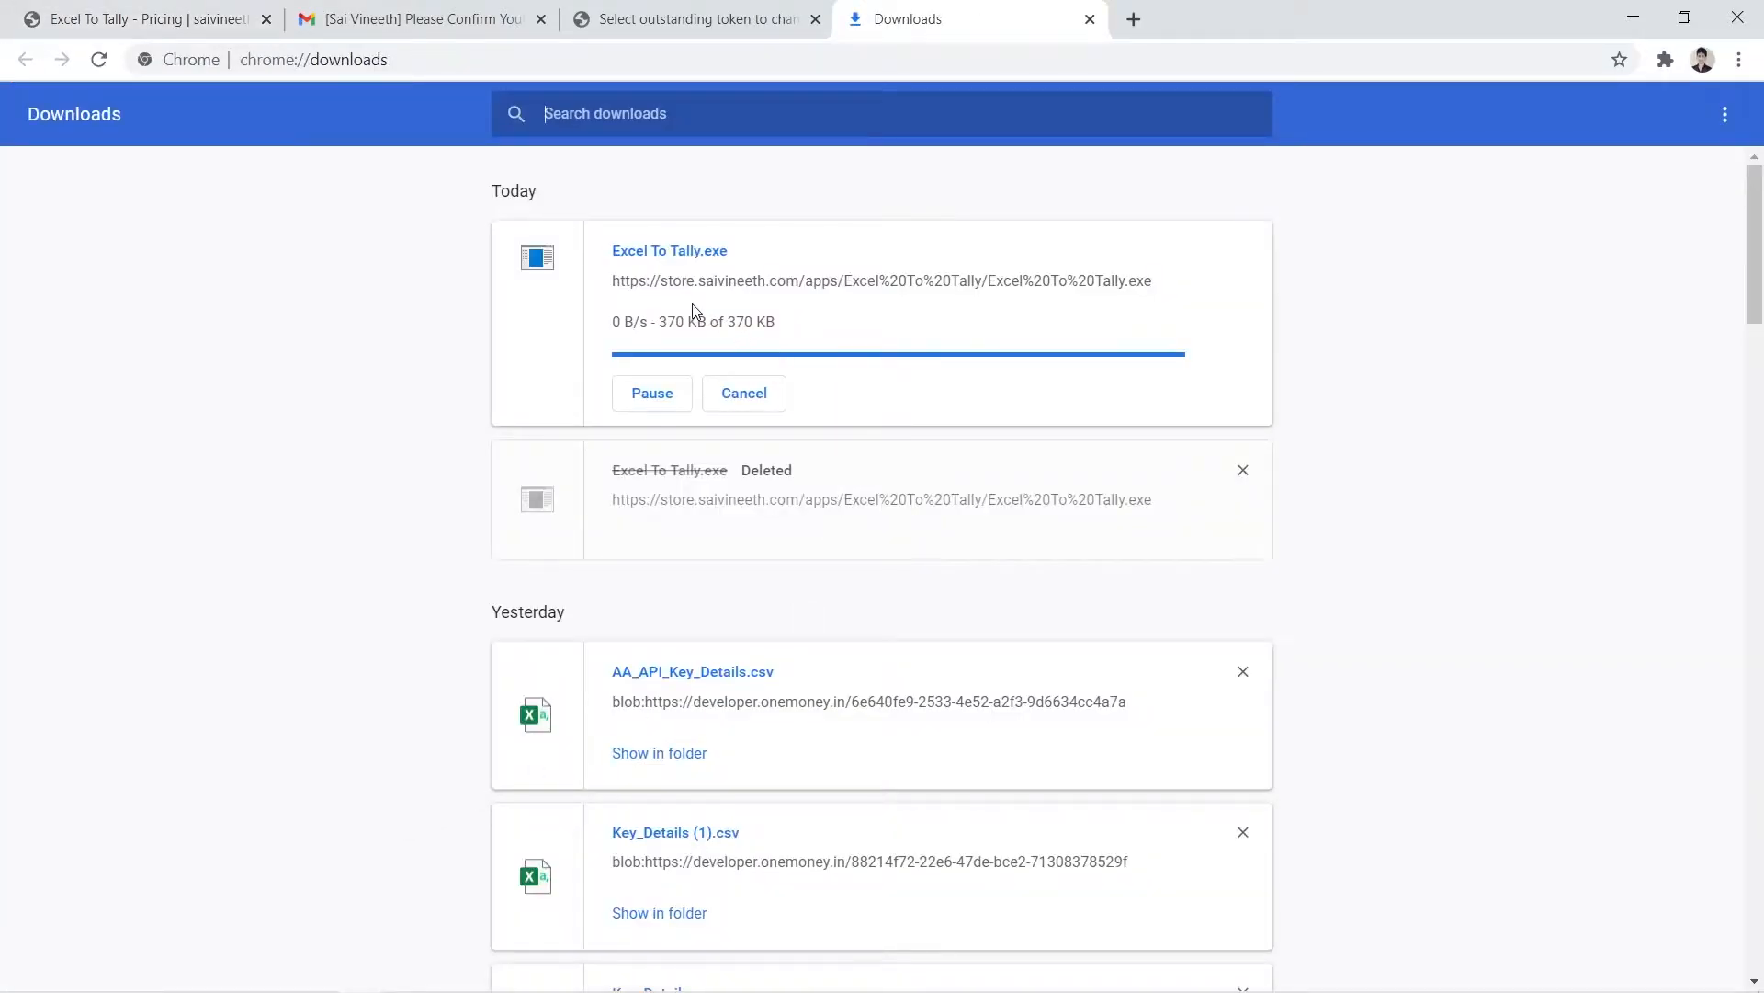
Step: Run Excel To Tally.exe from the Downloads folder as administrator, bypassing the SmartScreen warning
left_click(660, 333)
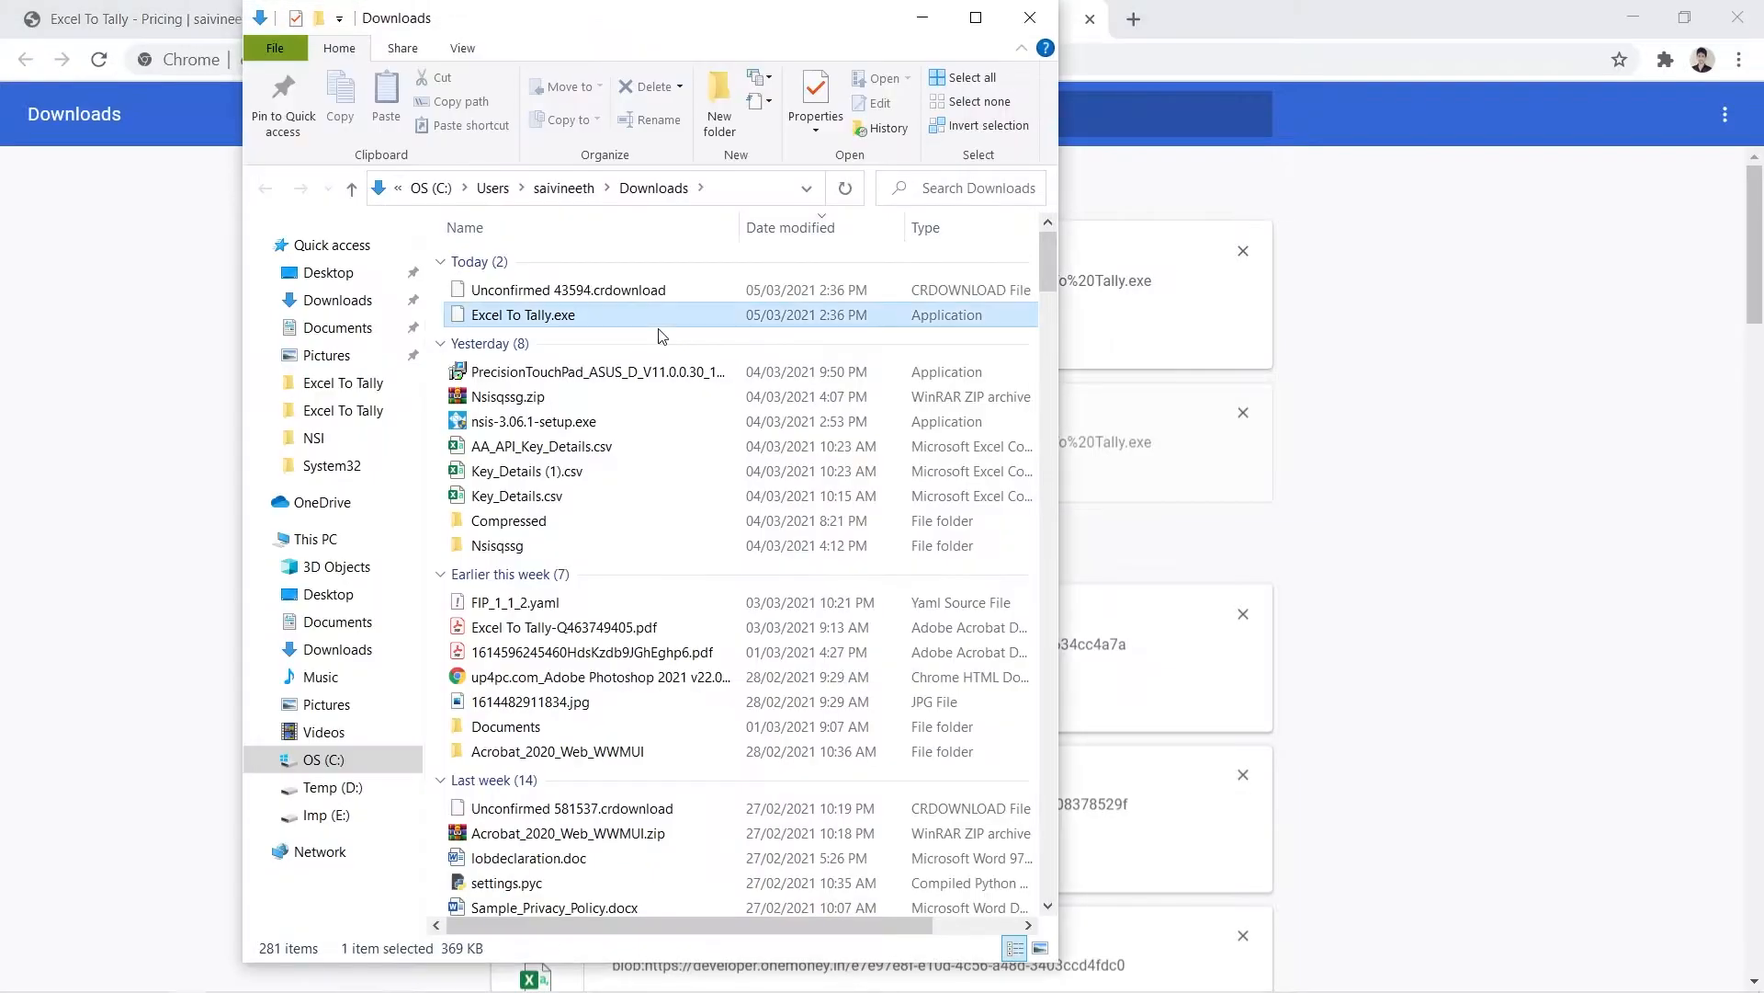
left_click(847, 185)
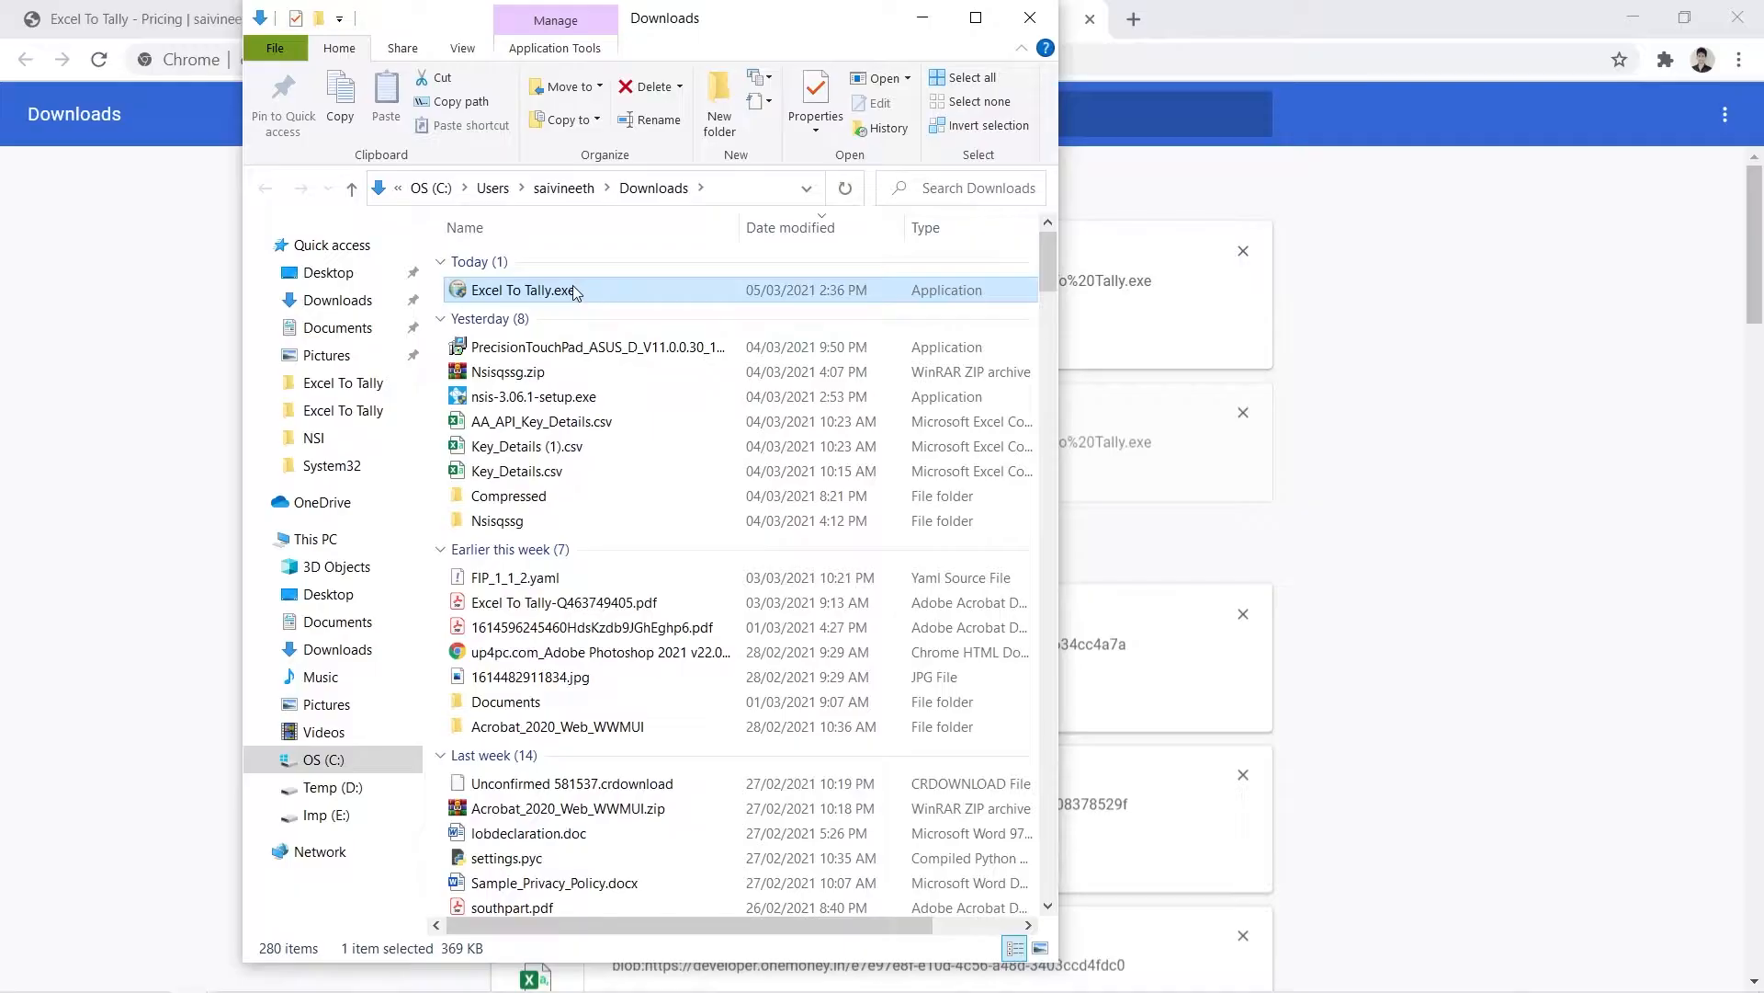
right_click(573, 286)
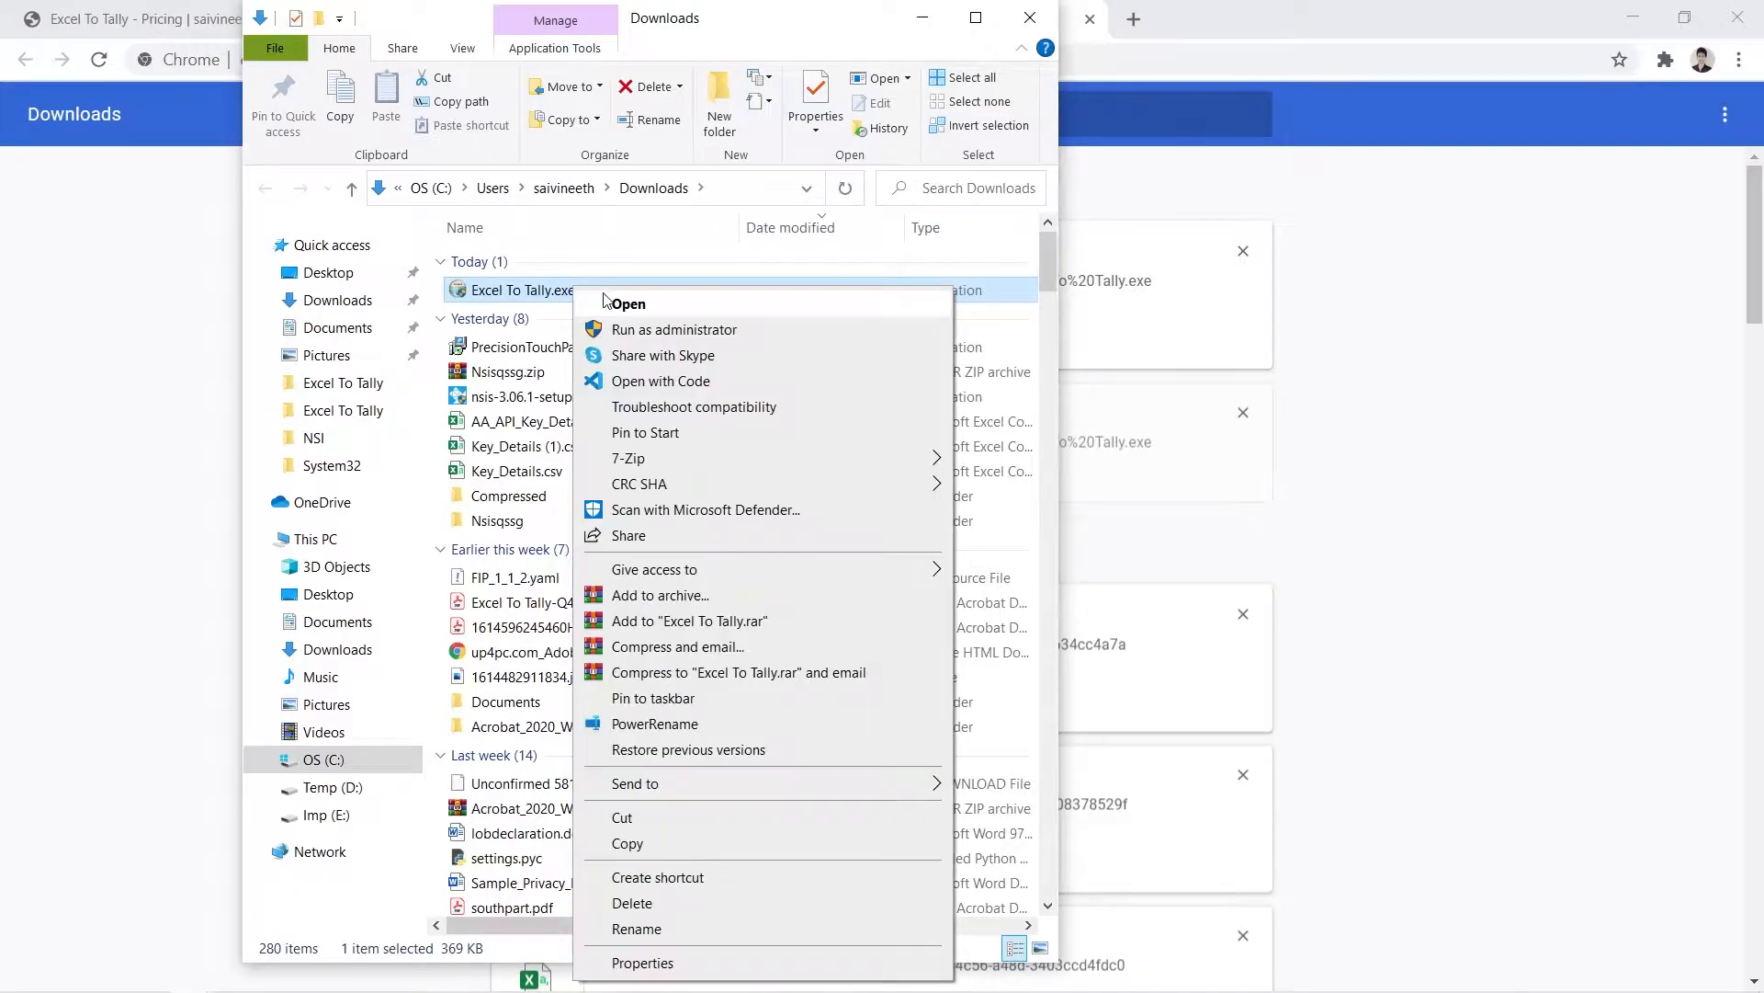
left_click(649, 330)
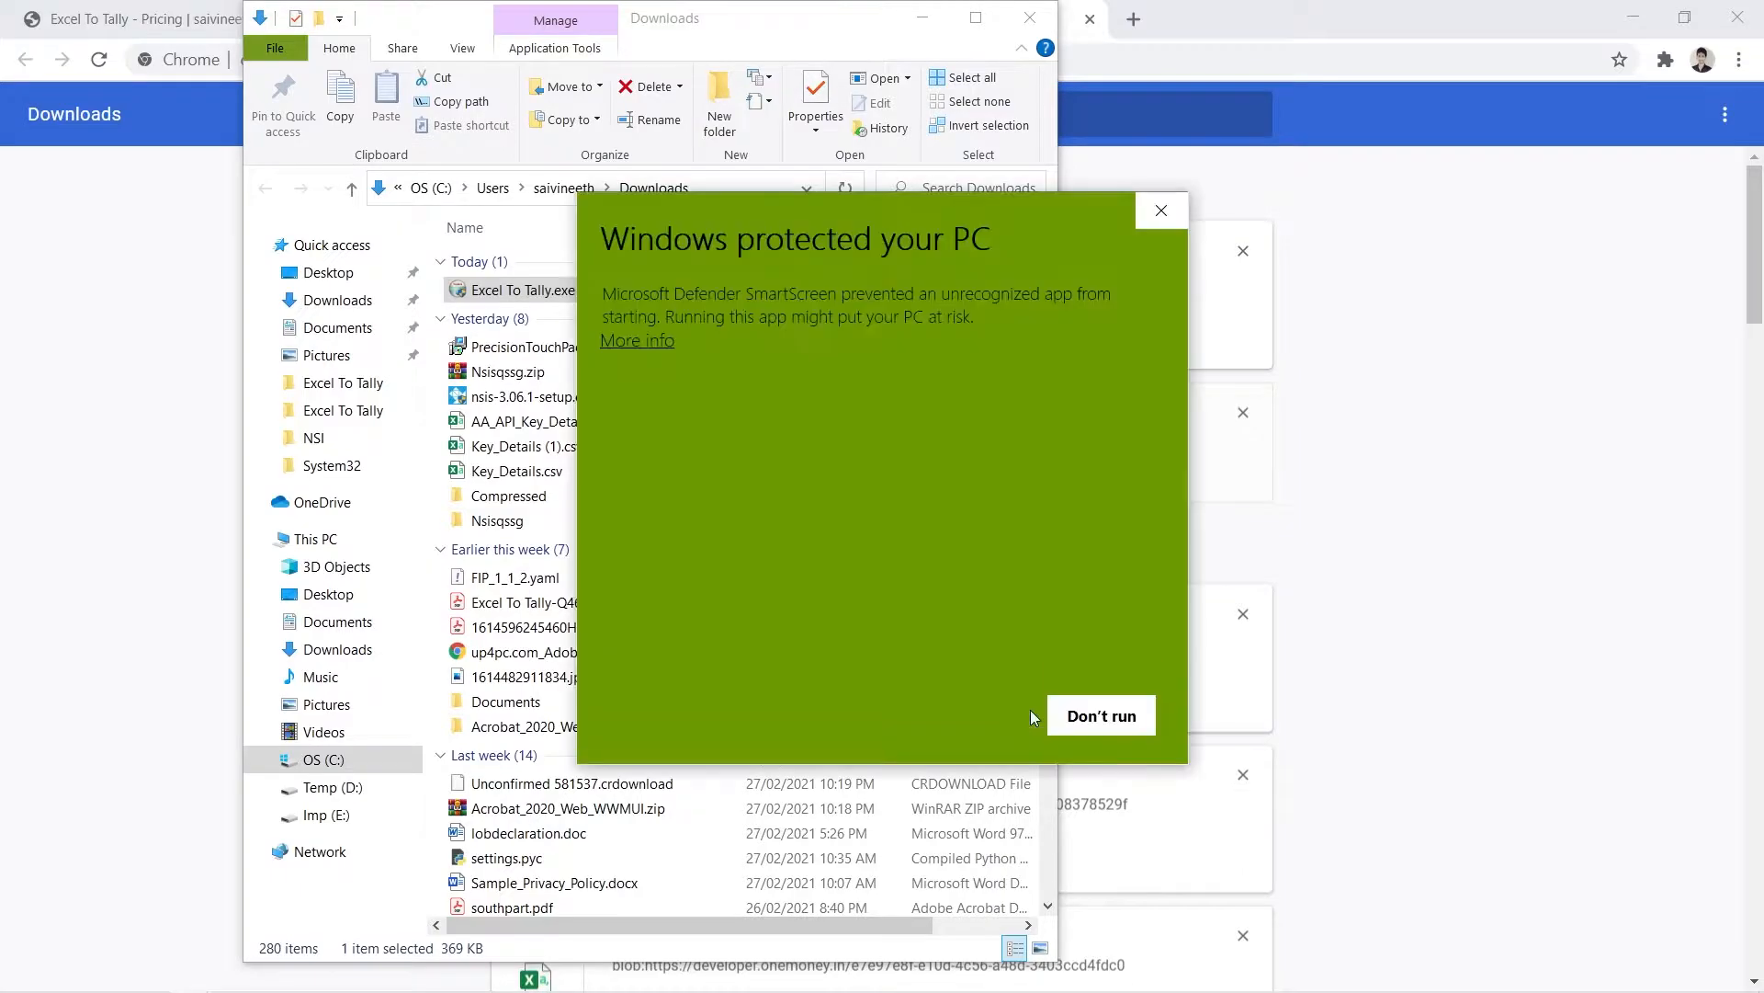
left_click(608, 353)
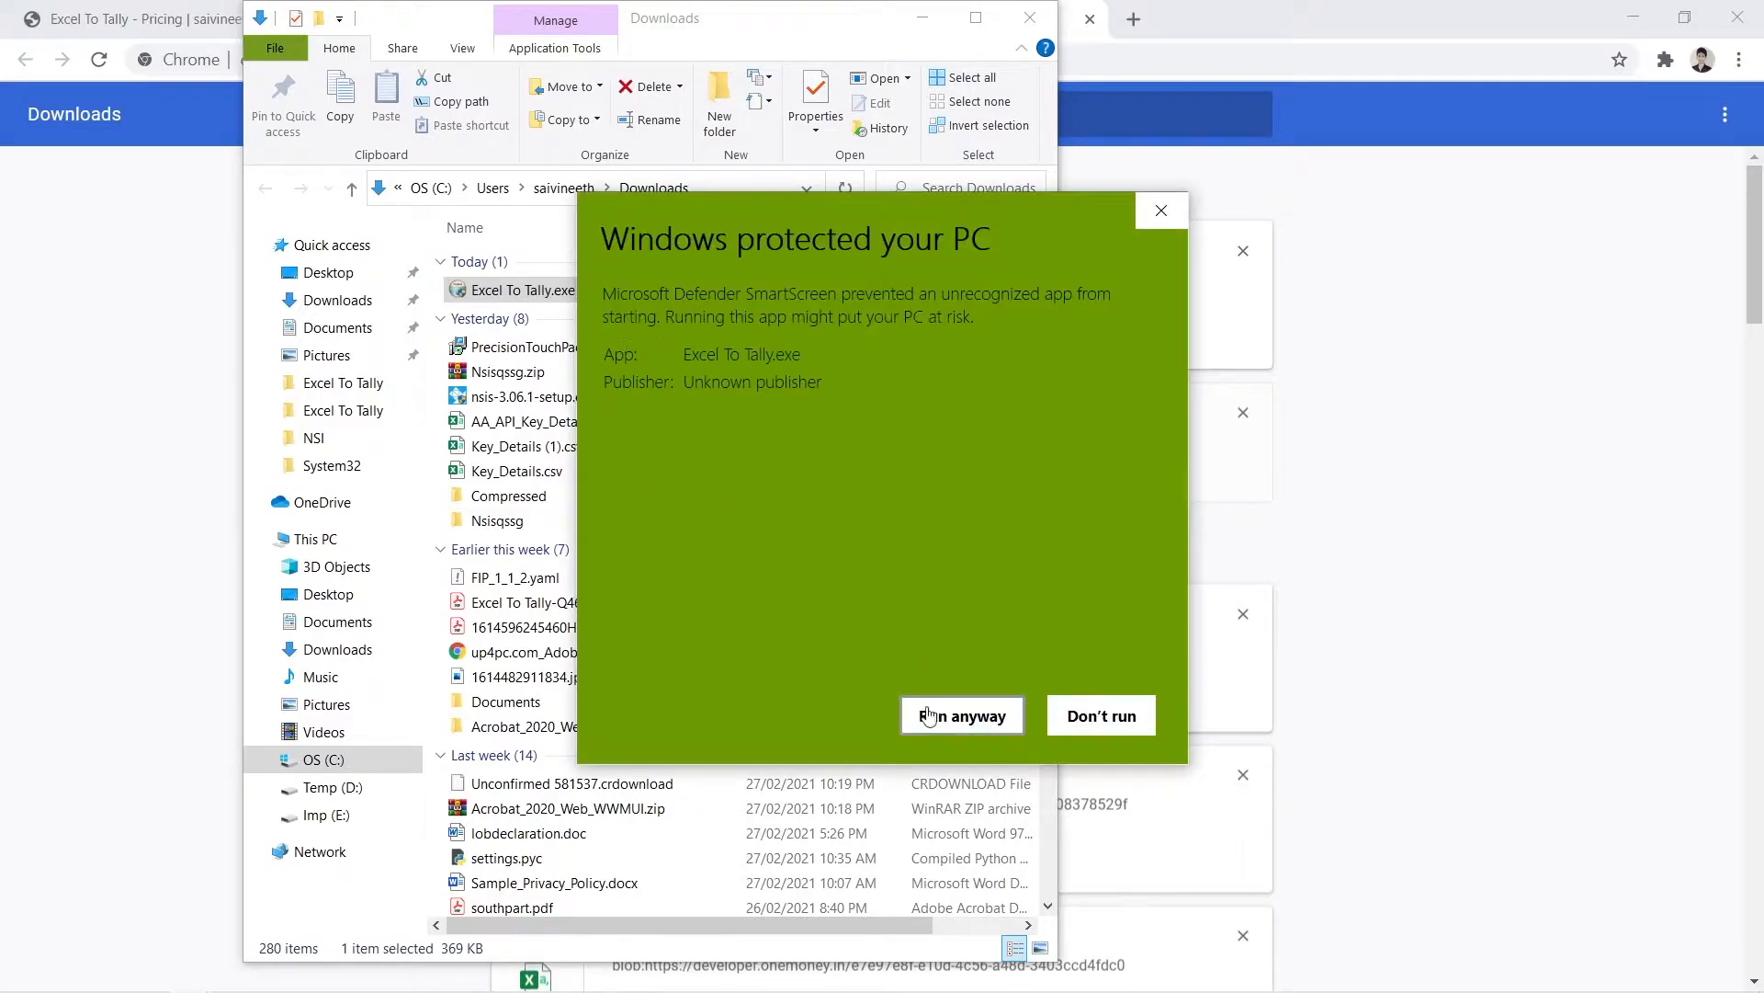
left_click(991, 721)
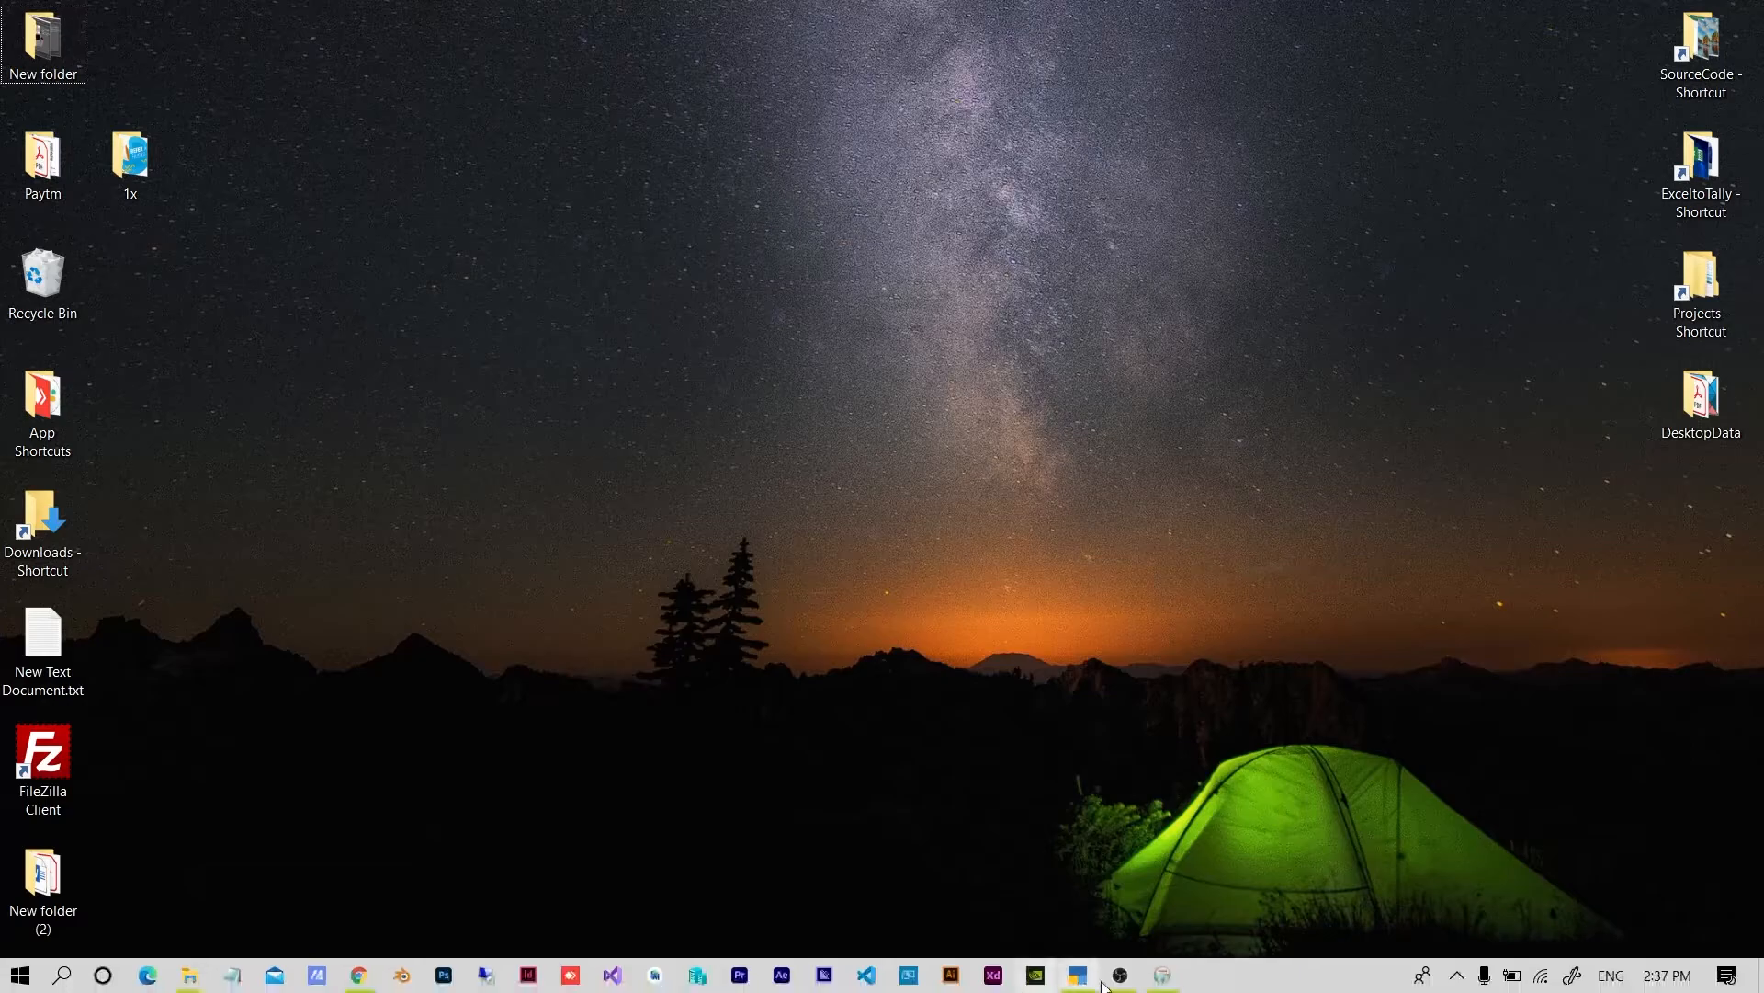
Step: Install Excel To Tally through the setup wizard and open ExcelToTally.xlsx from the desktop shortcut
left_click(1011, 689)
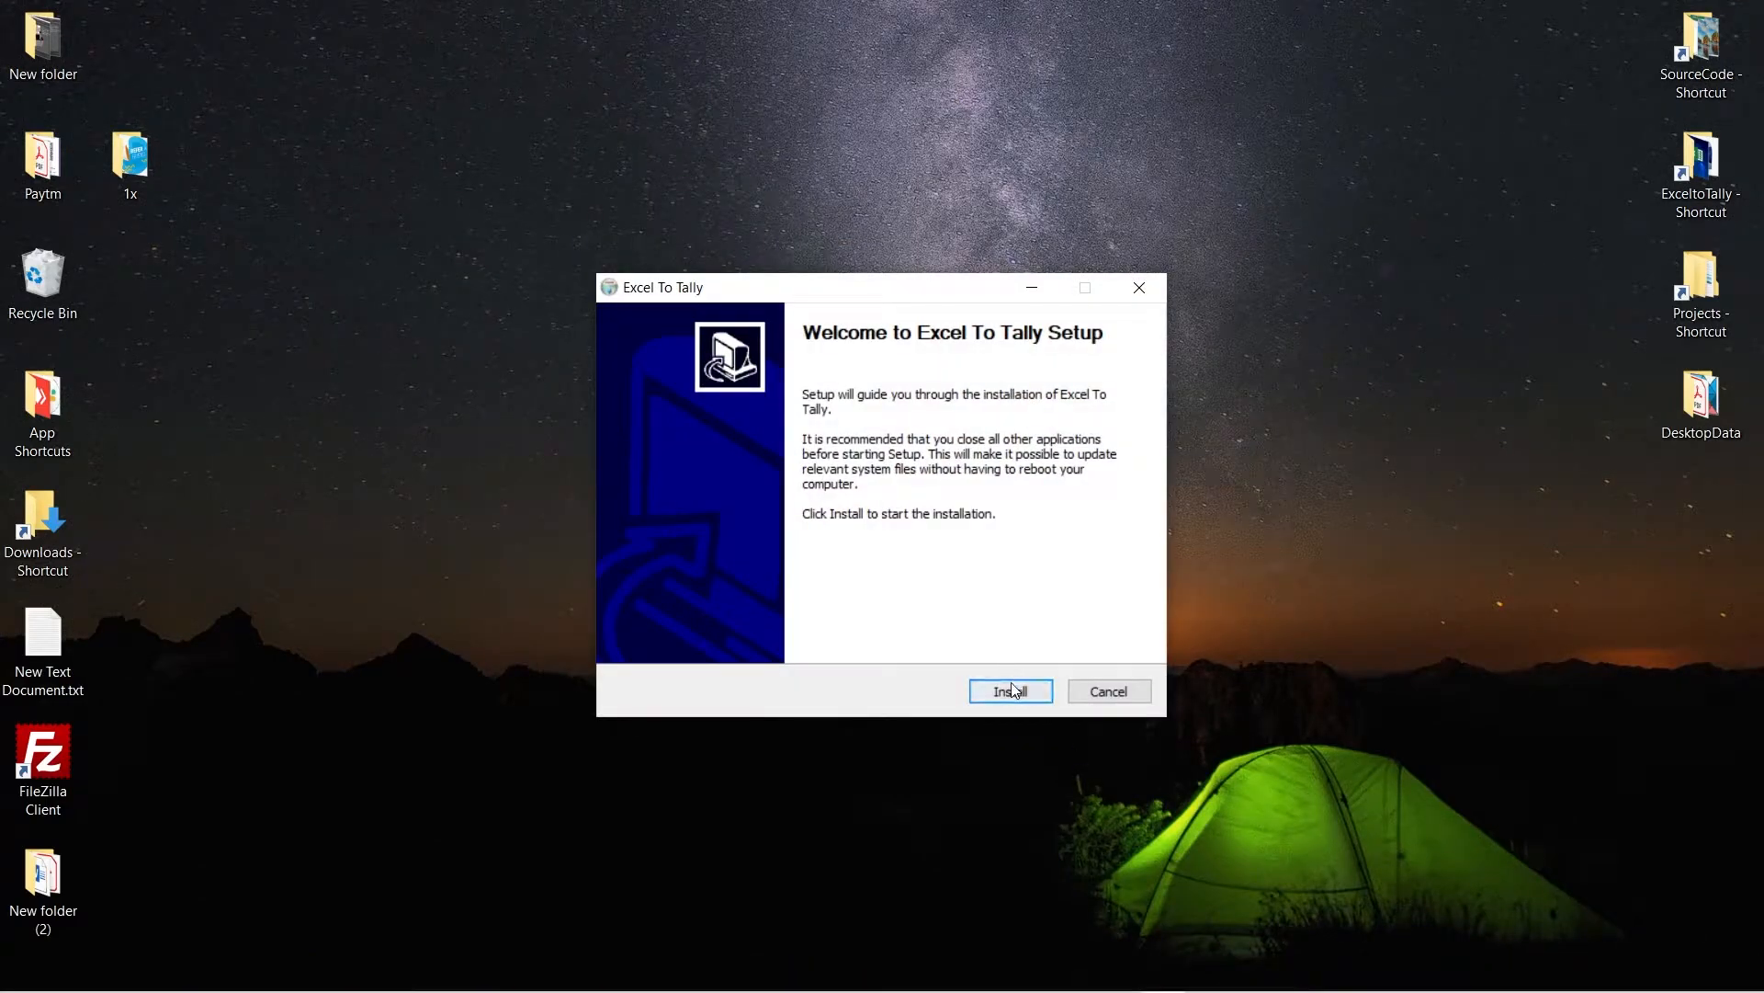
left_click(1011, 690)
left_click(1011, 688)
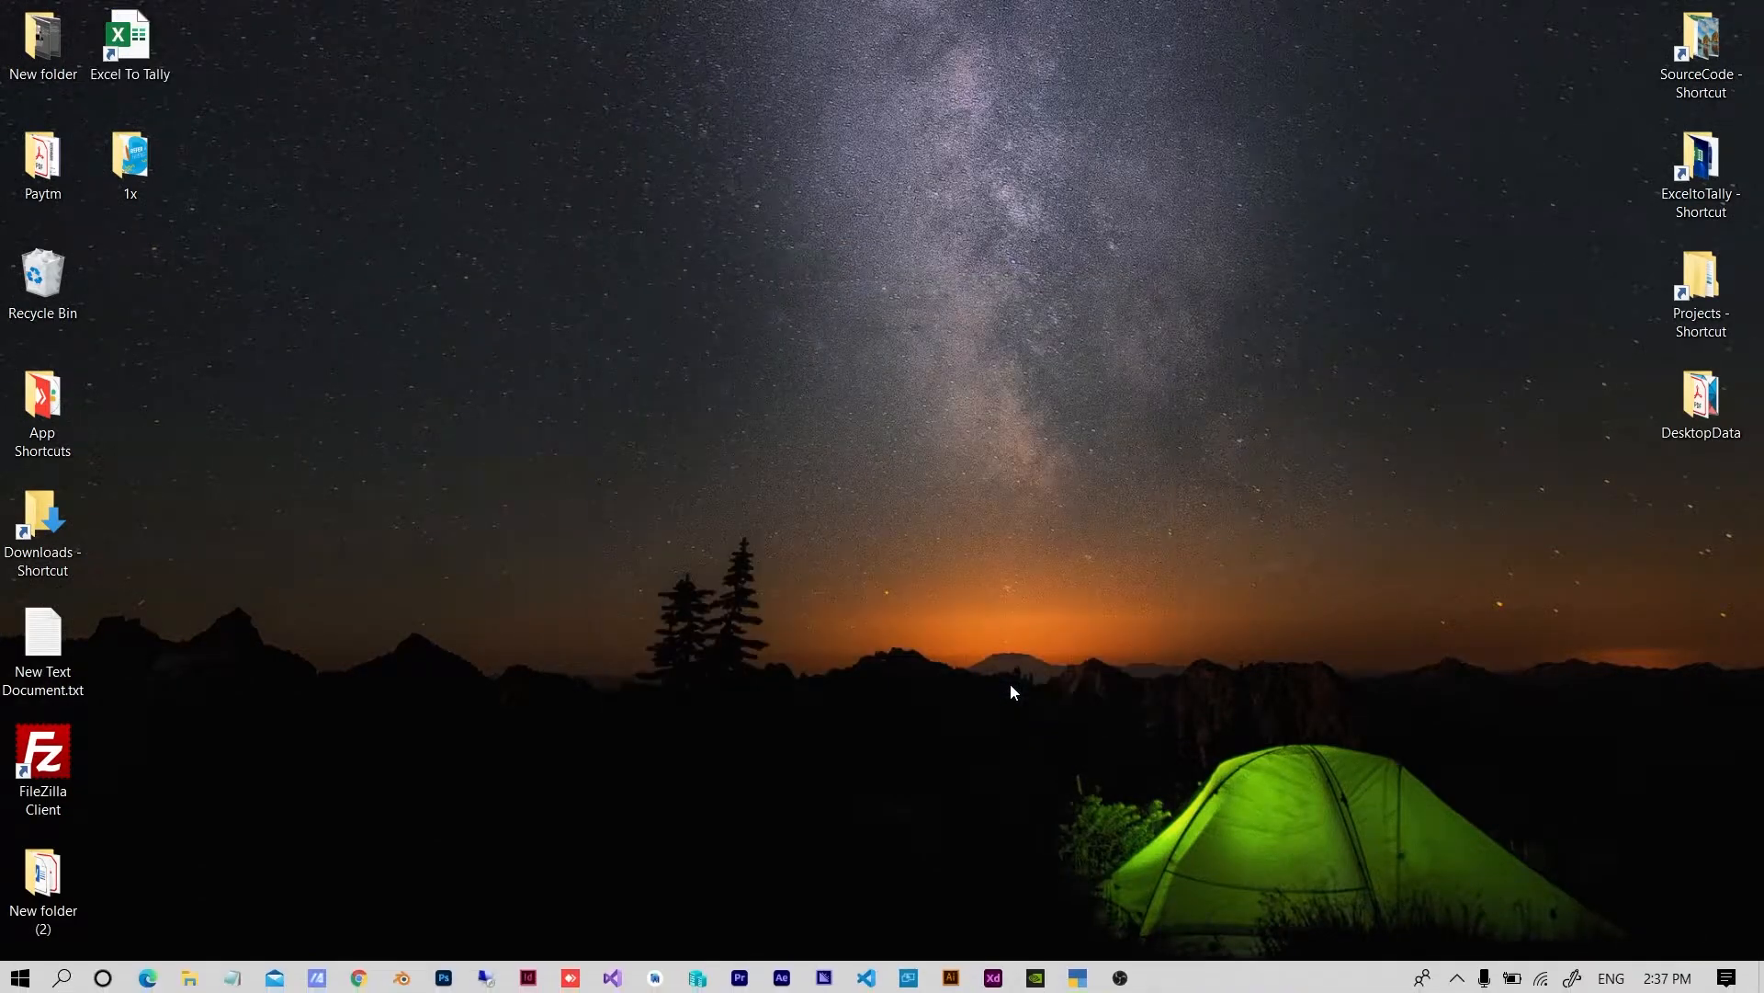
double_click(151, 37)
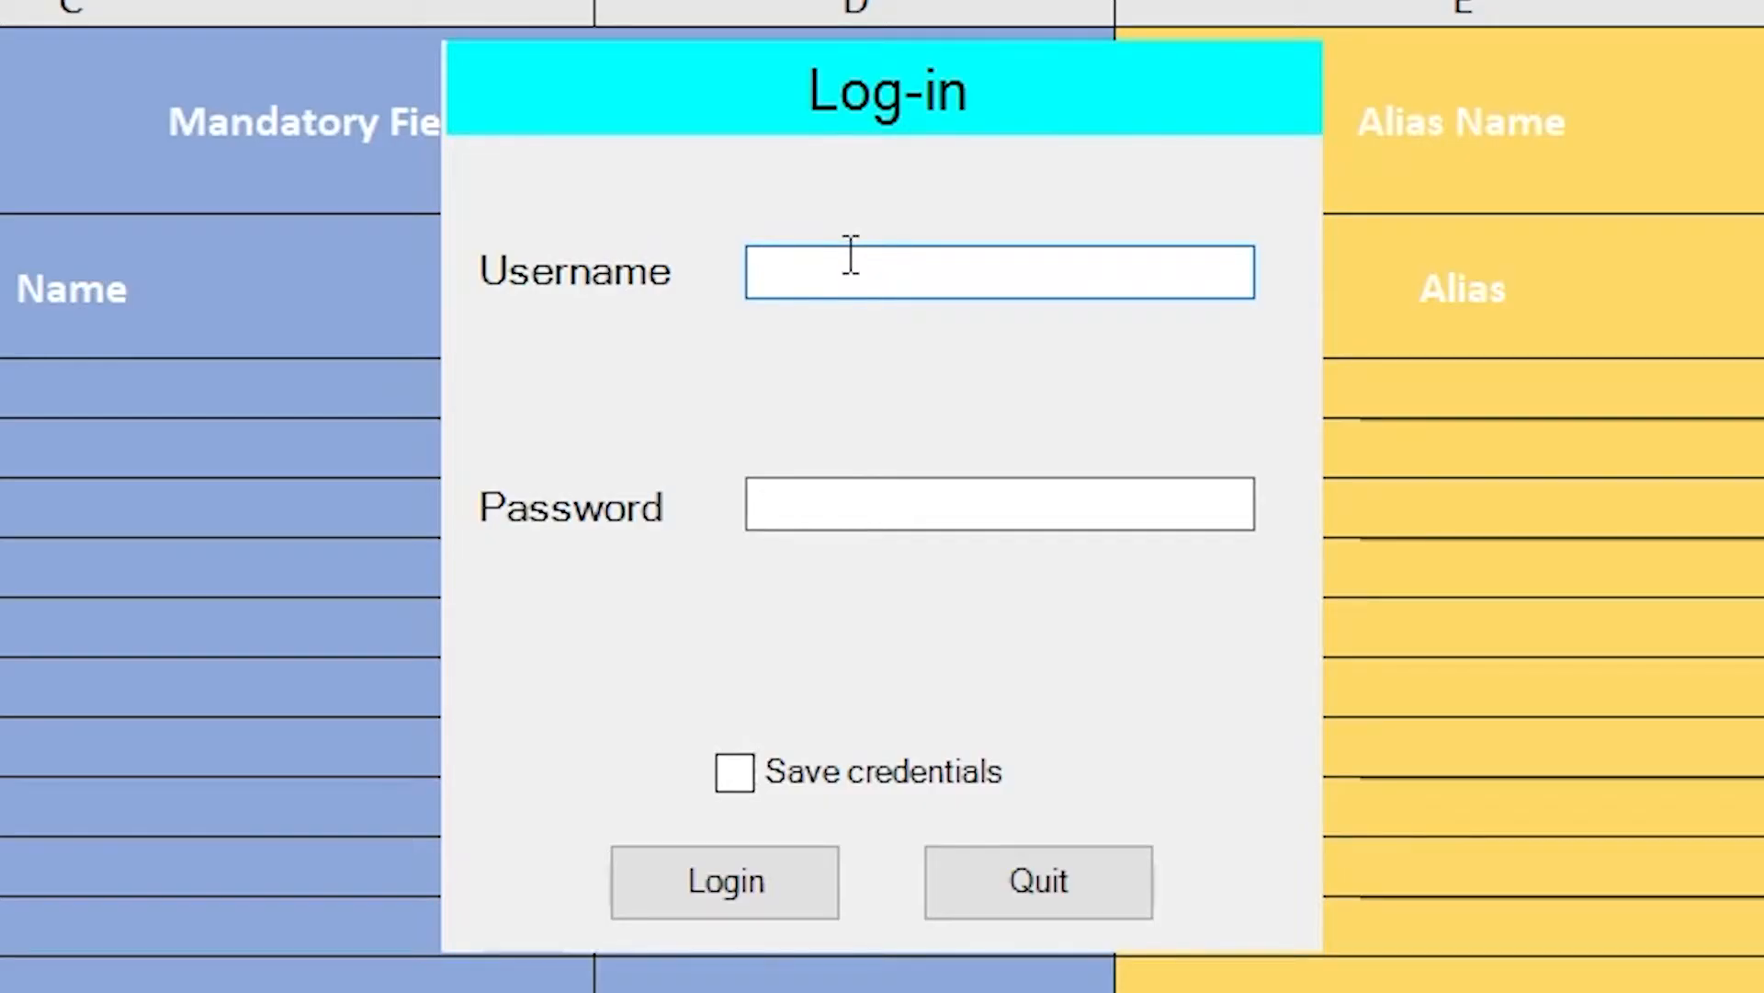
Step: Log in to the add-in with the account username and password, saving the credentials
type("saivineeth_")
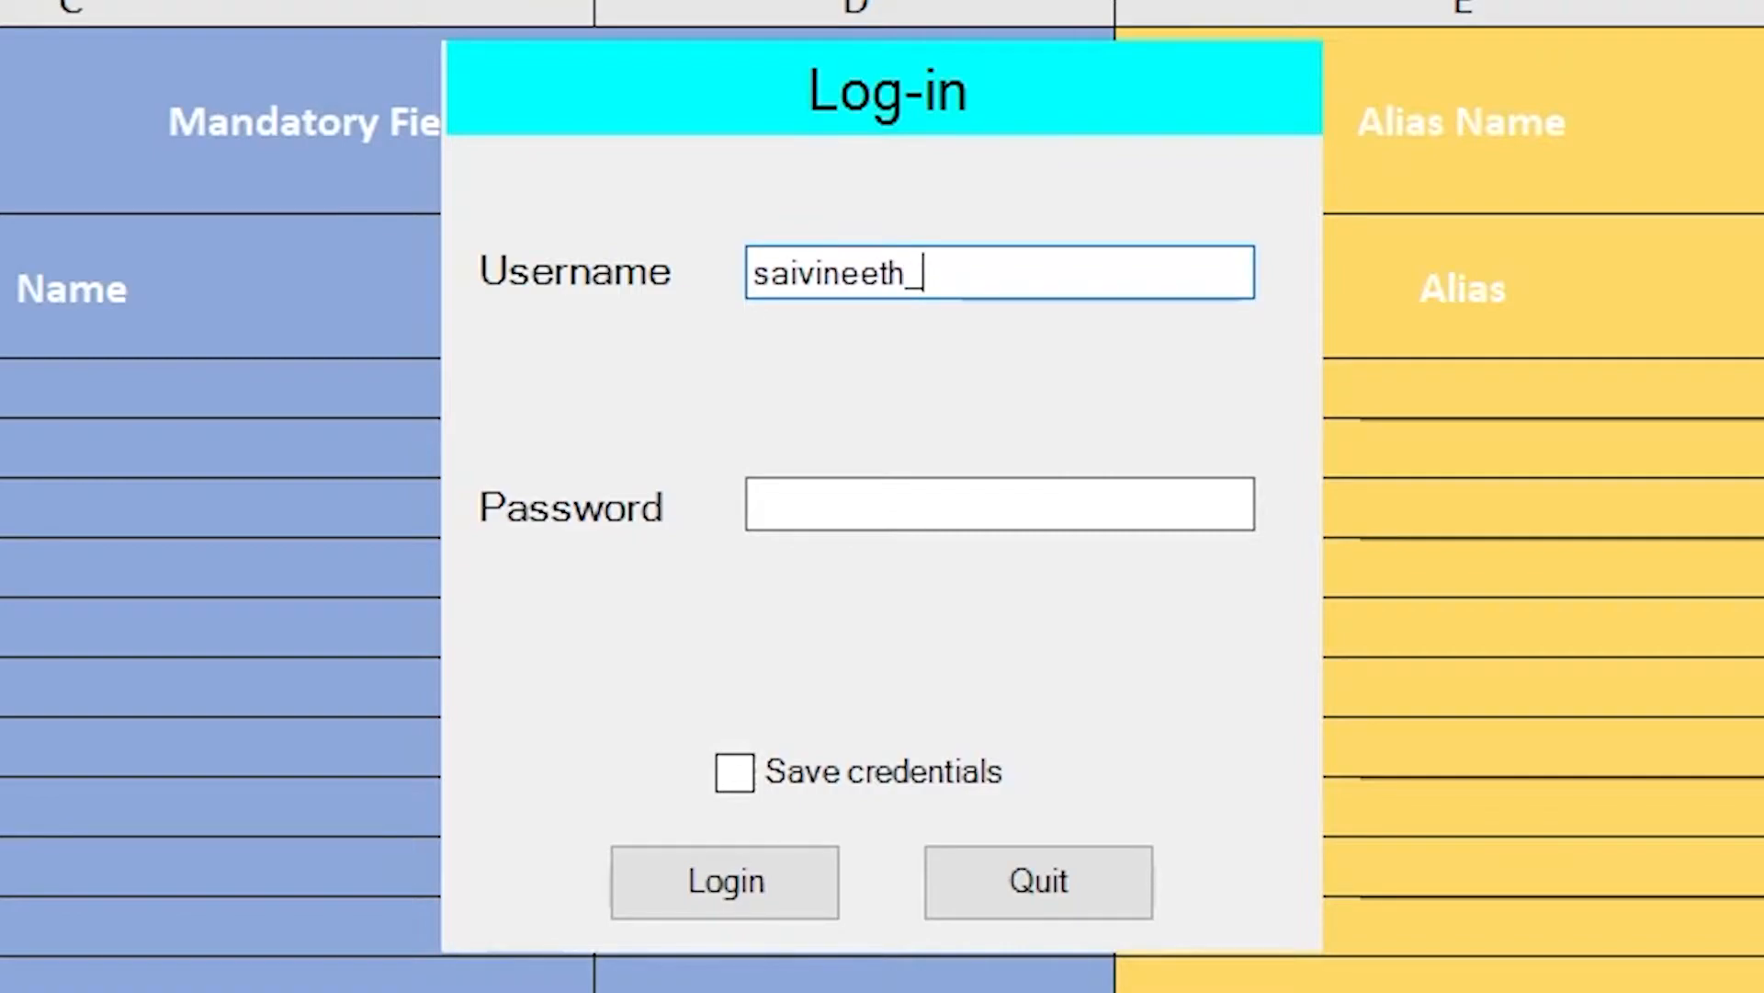
key("Tab")
type("********")
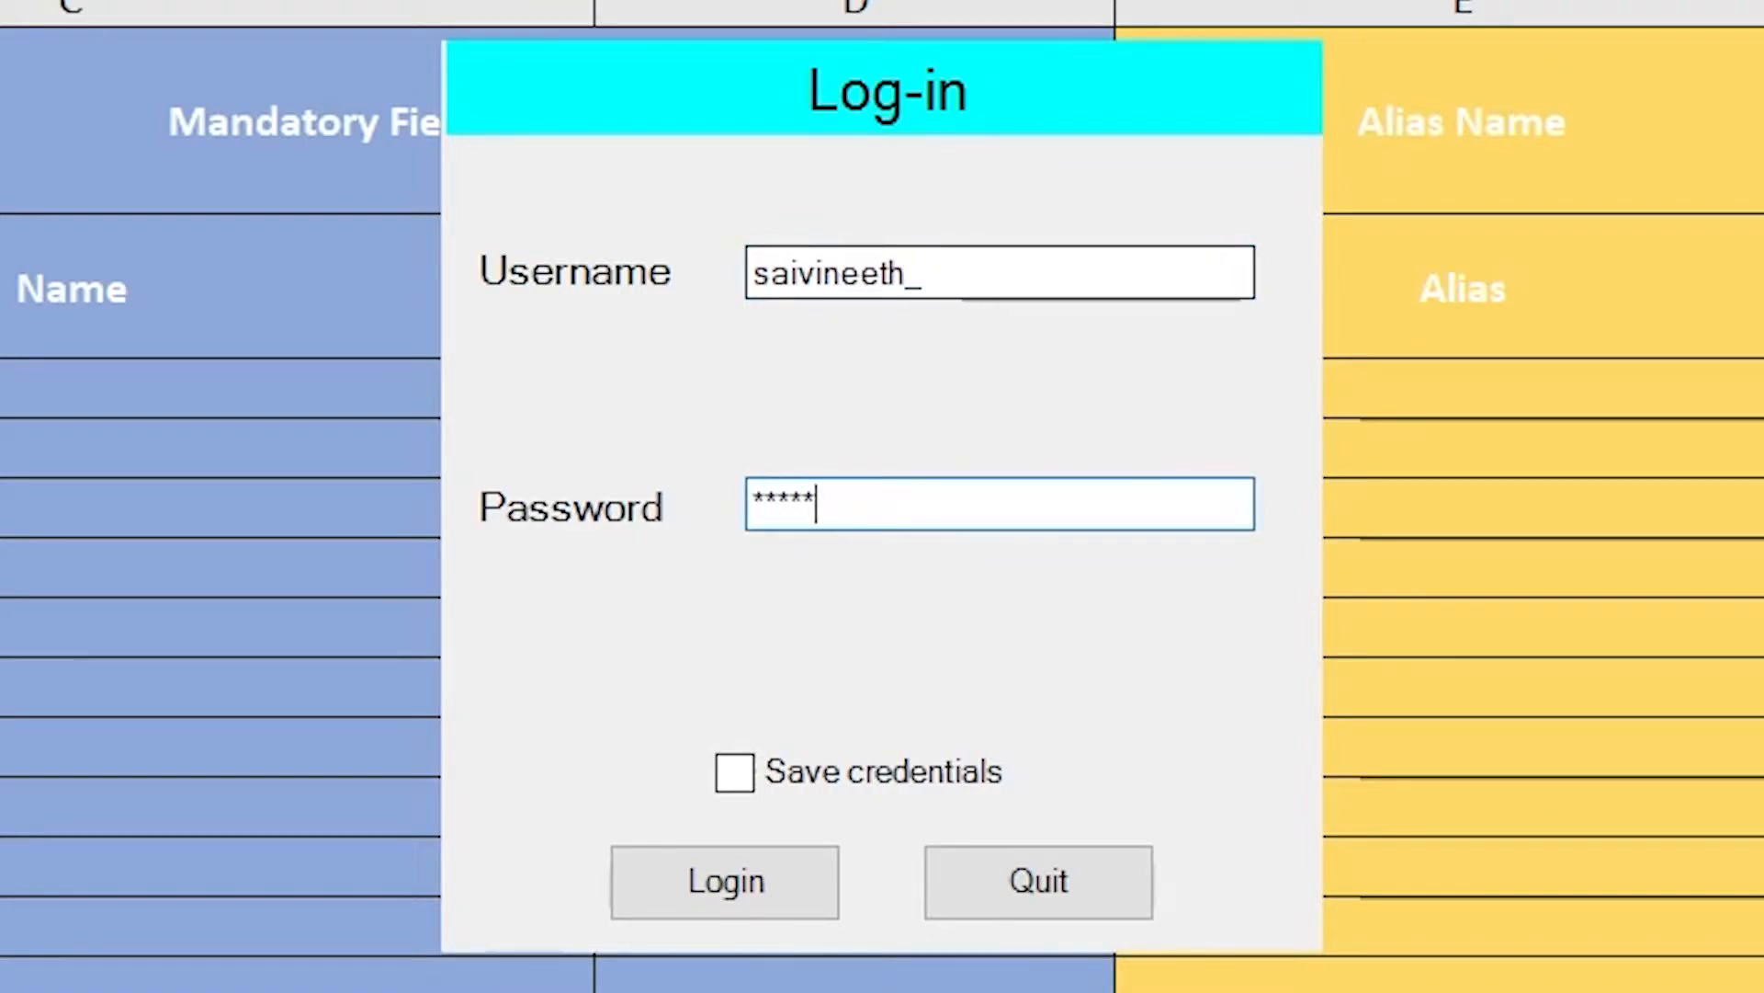
left_click(825, 772)
left_click(732, 877)
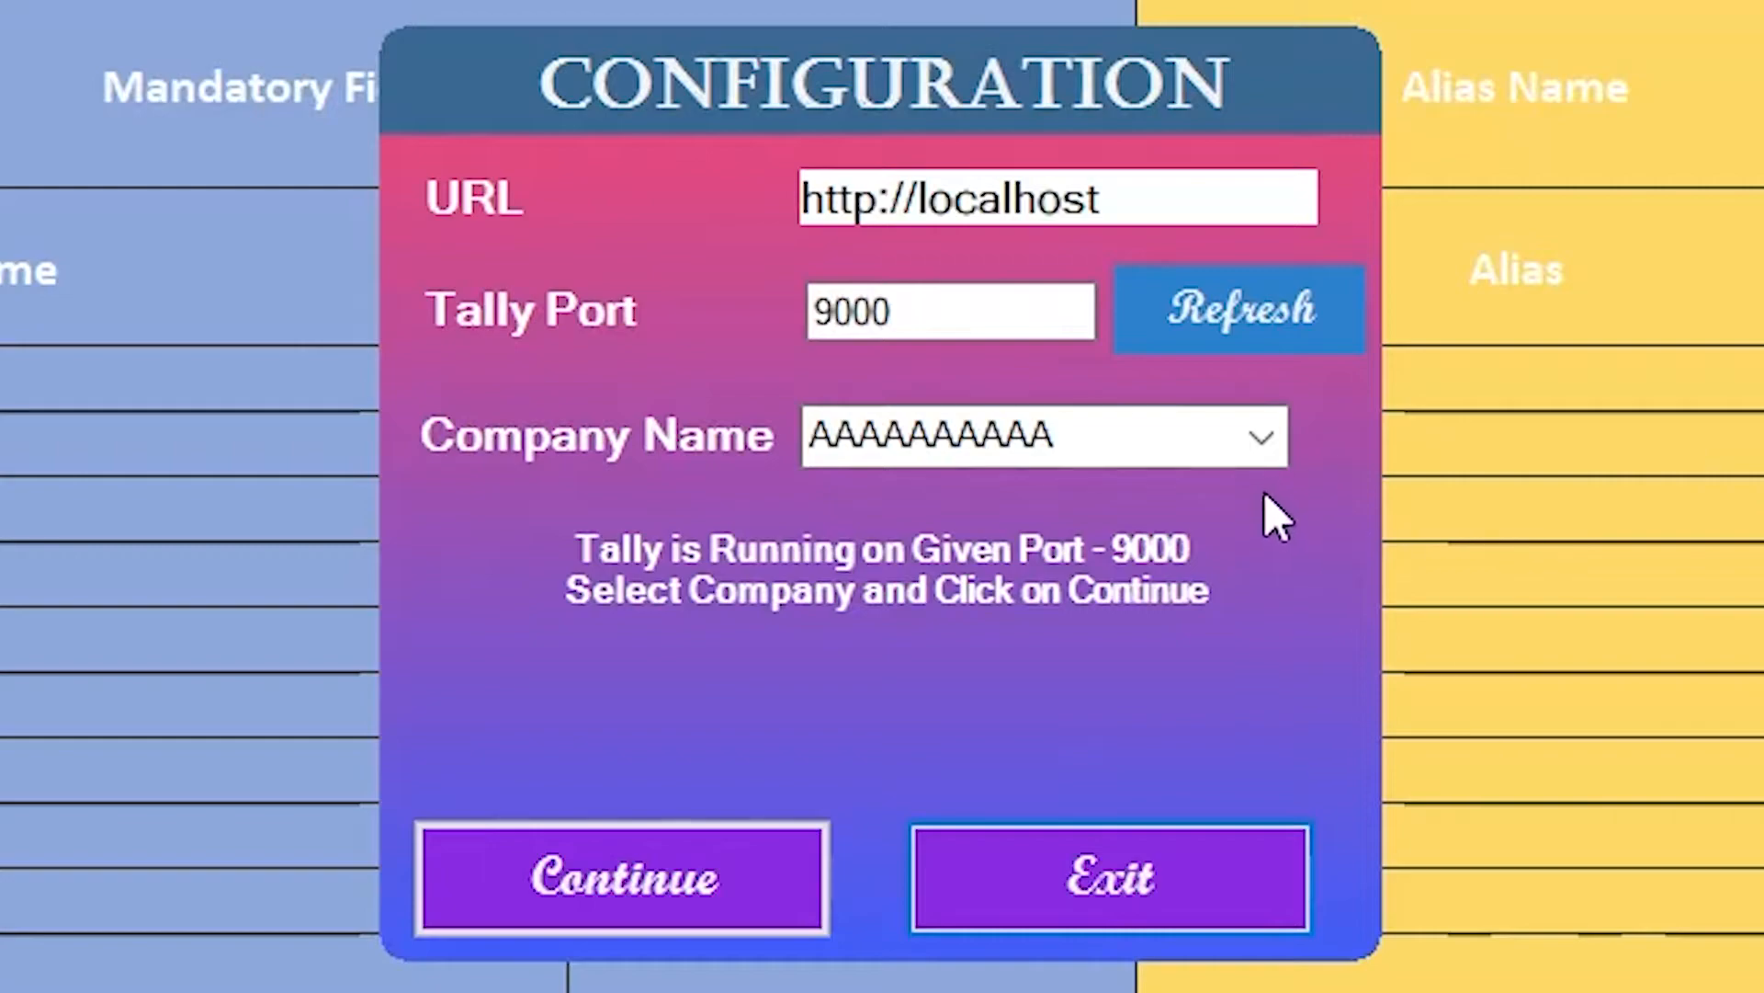
Step: Connect the add-in to ABC Company from the Company Name dropdown
left_click(1011, 475)
left_click(1261, 439)
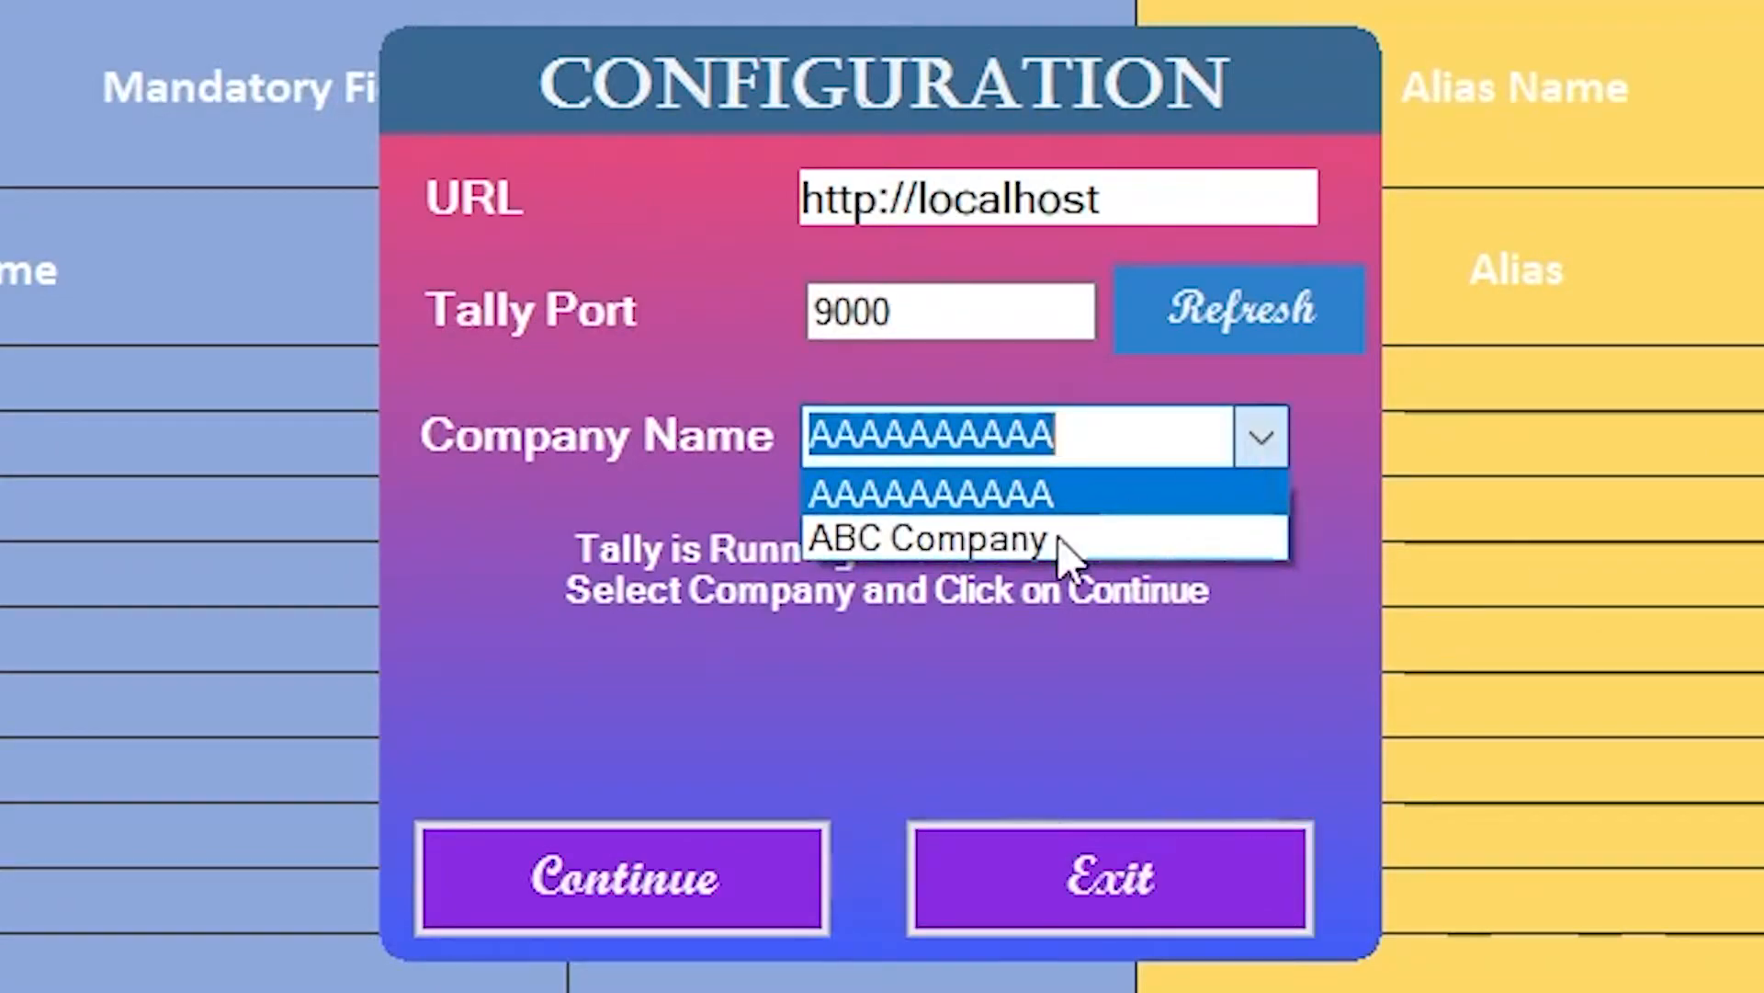
left_click(892, 538)
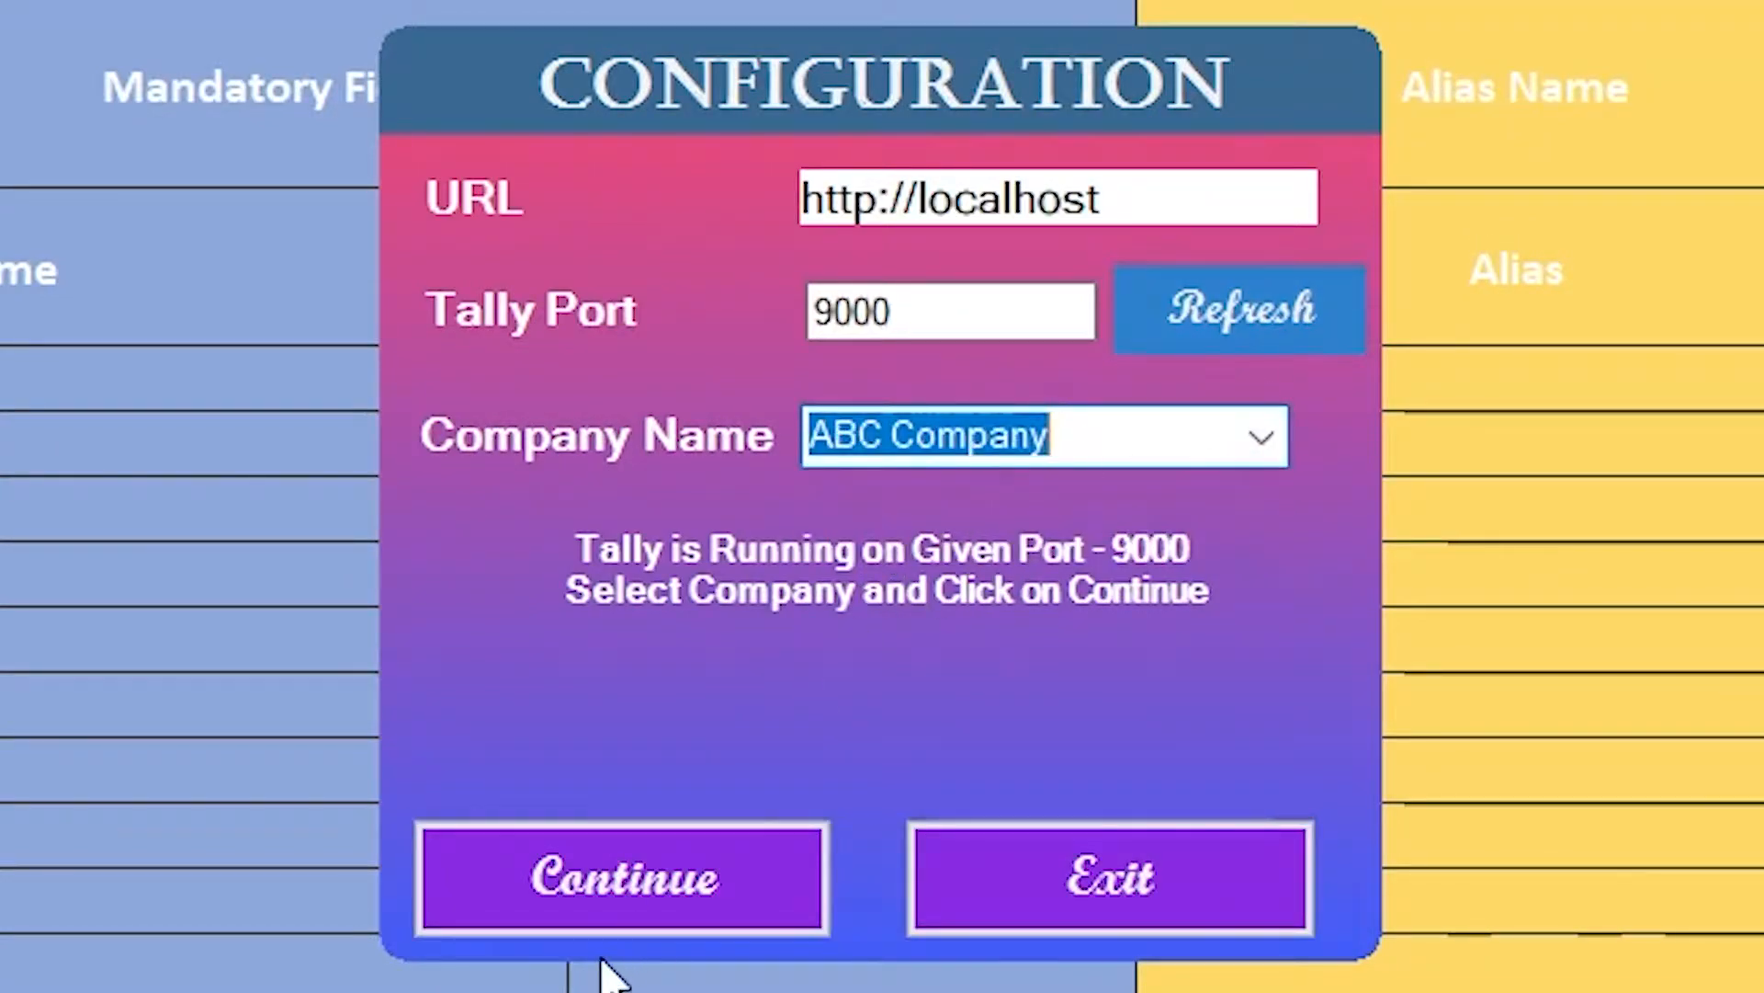
left_click(649, 889)
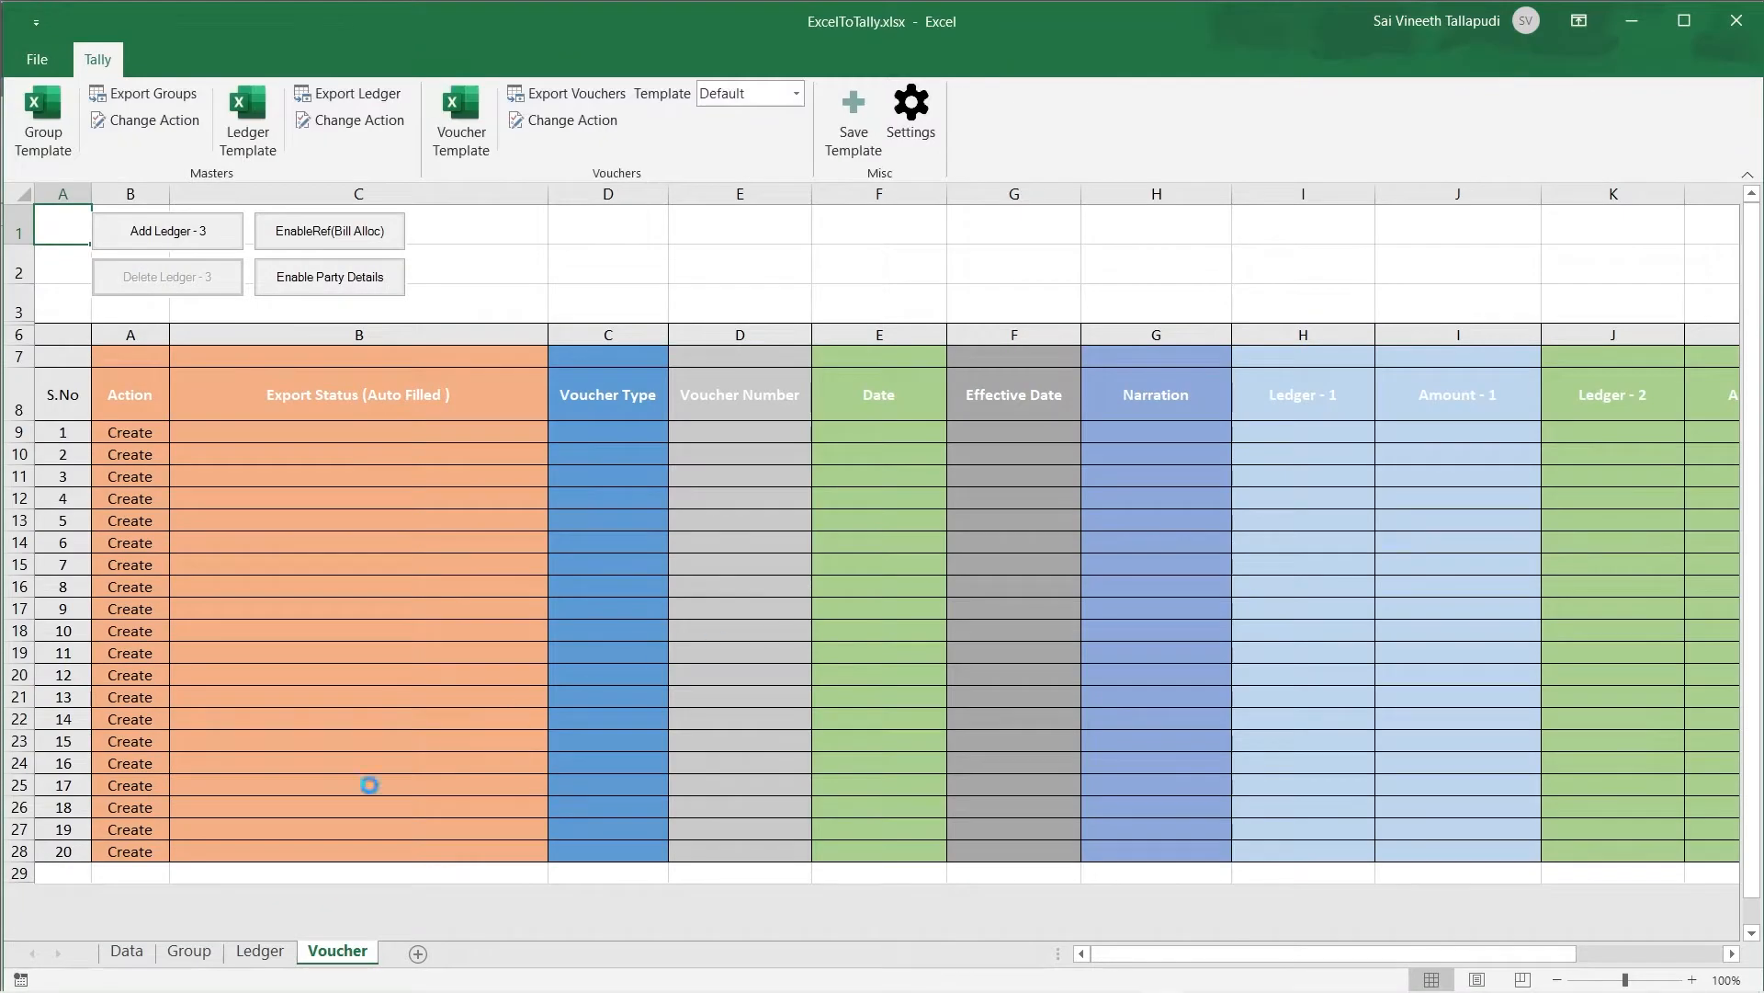
Step: Go to the Data sheet and select the first ledger cell A6
left_click(128, 952)
left_click(296, 364)
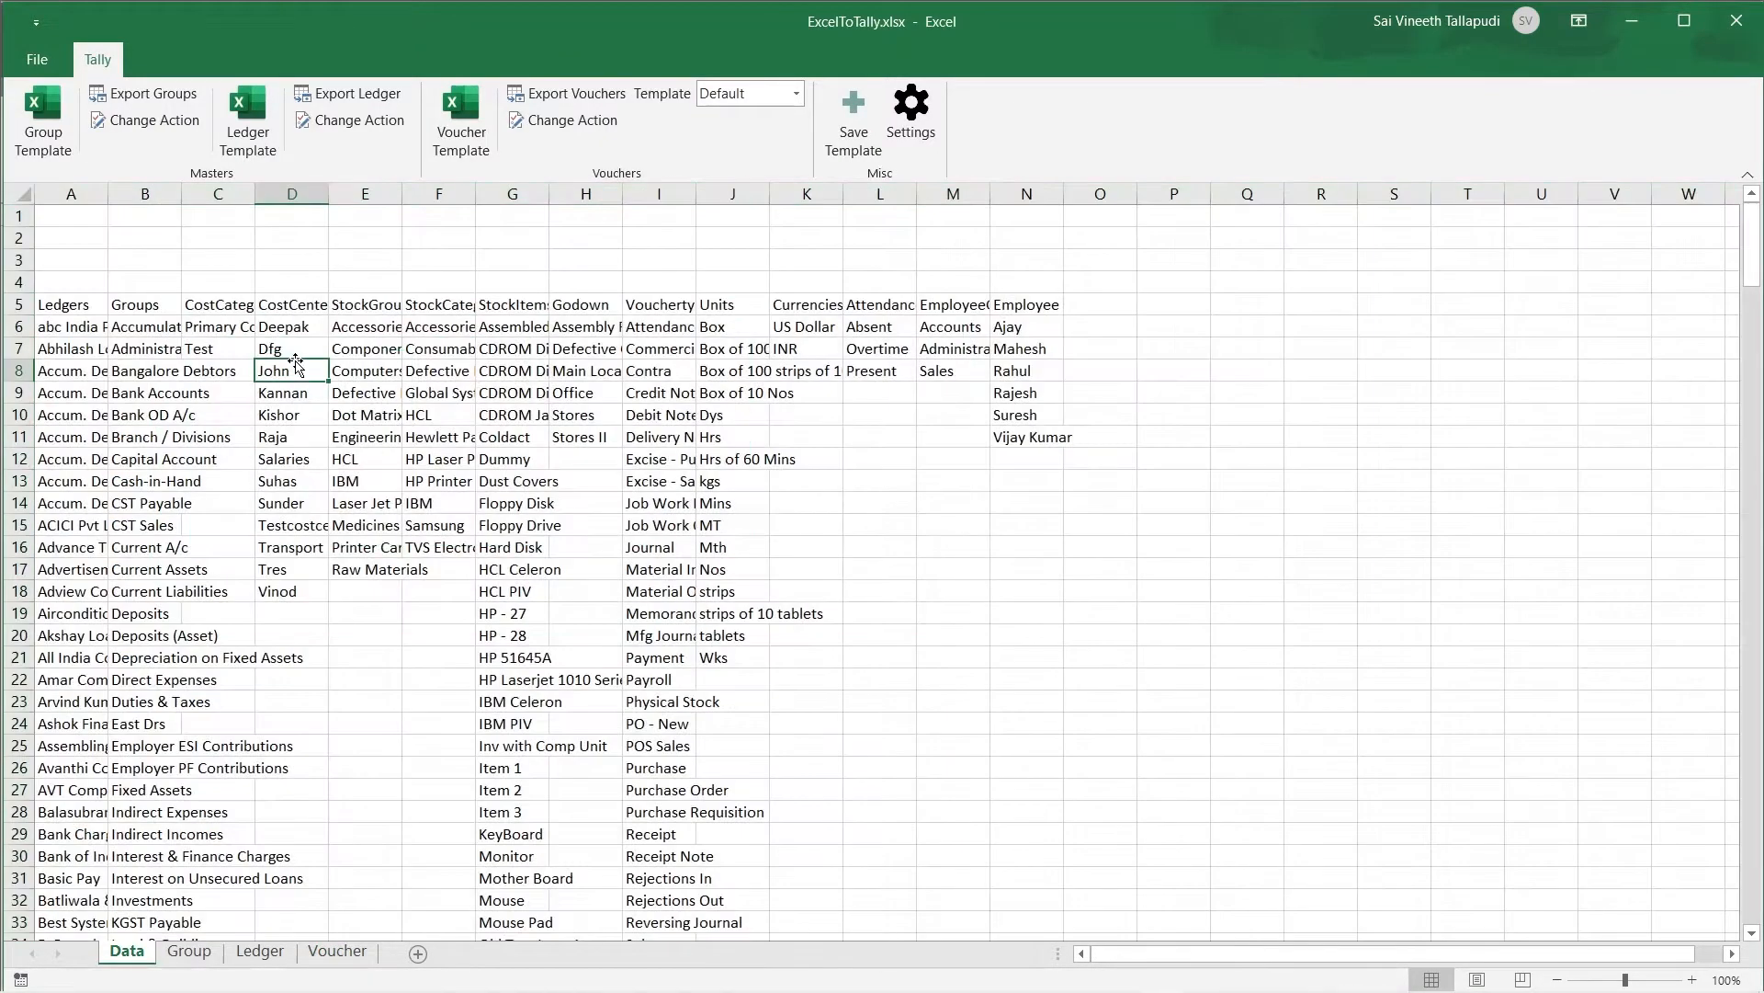
left_click(79, 323)
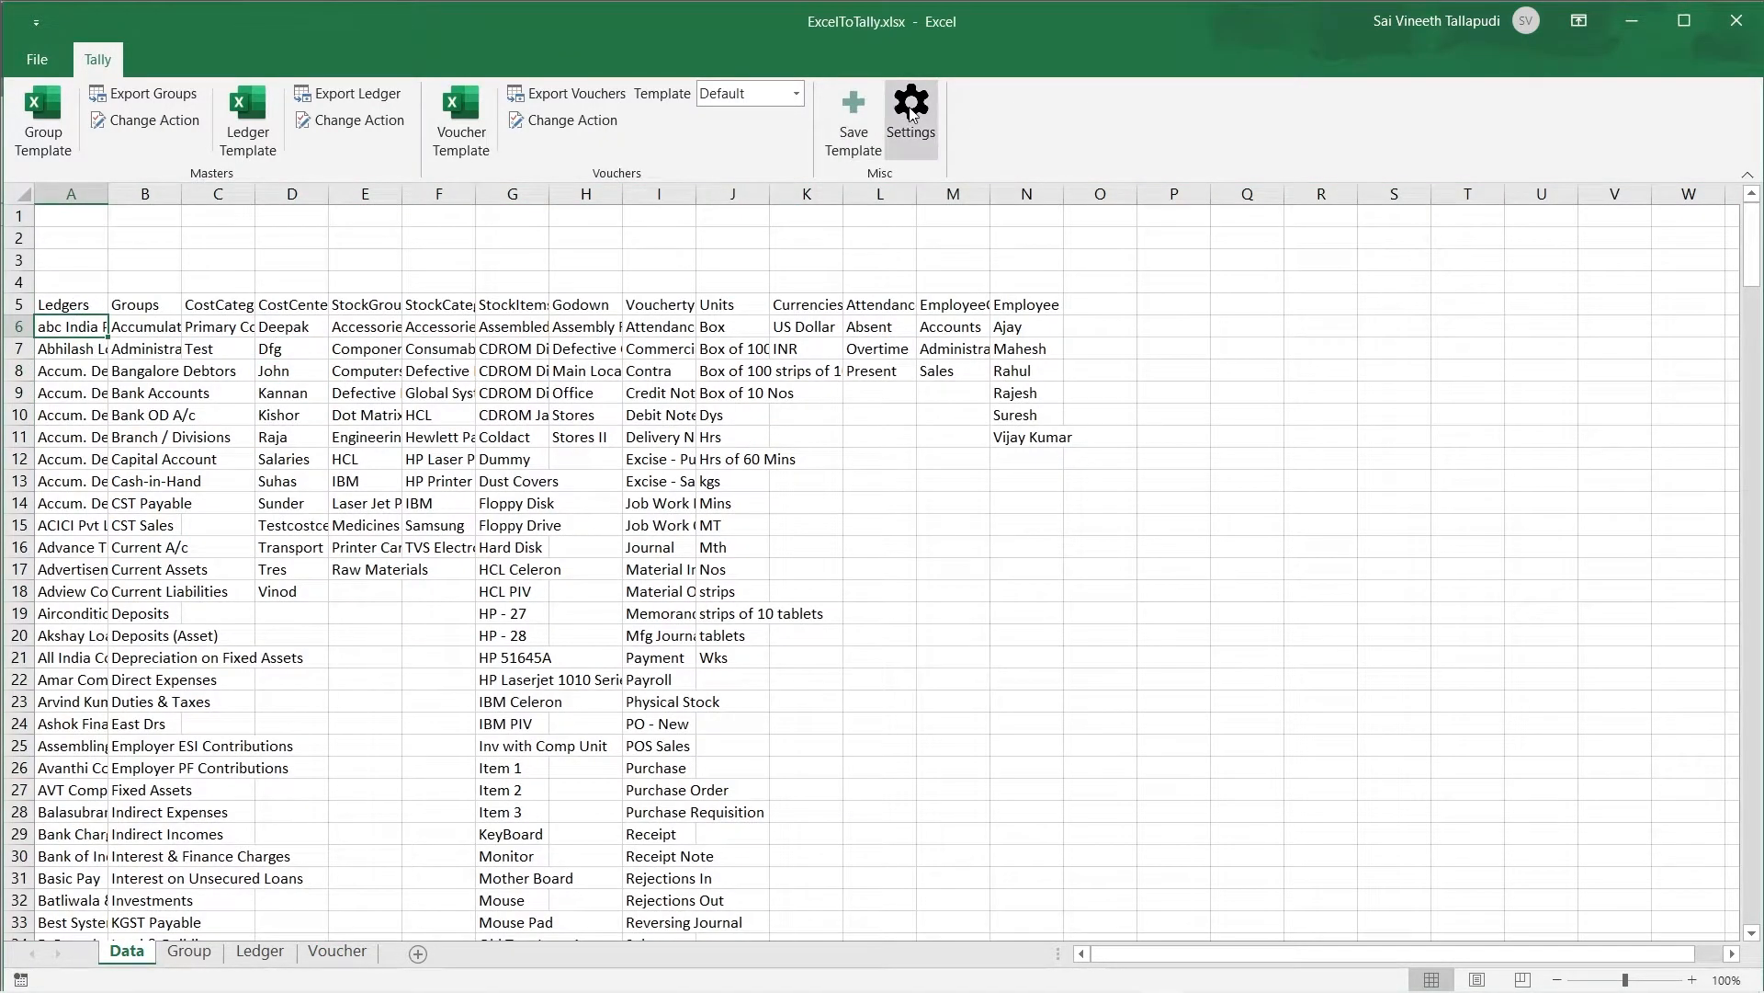
Step: Check TallyPrime's Statistics report, then select across data row 6 in Excel
key("alt+Tab")
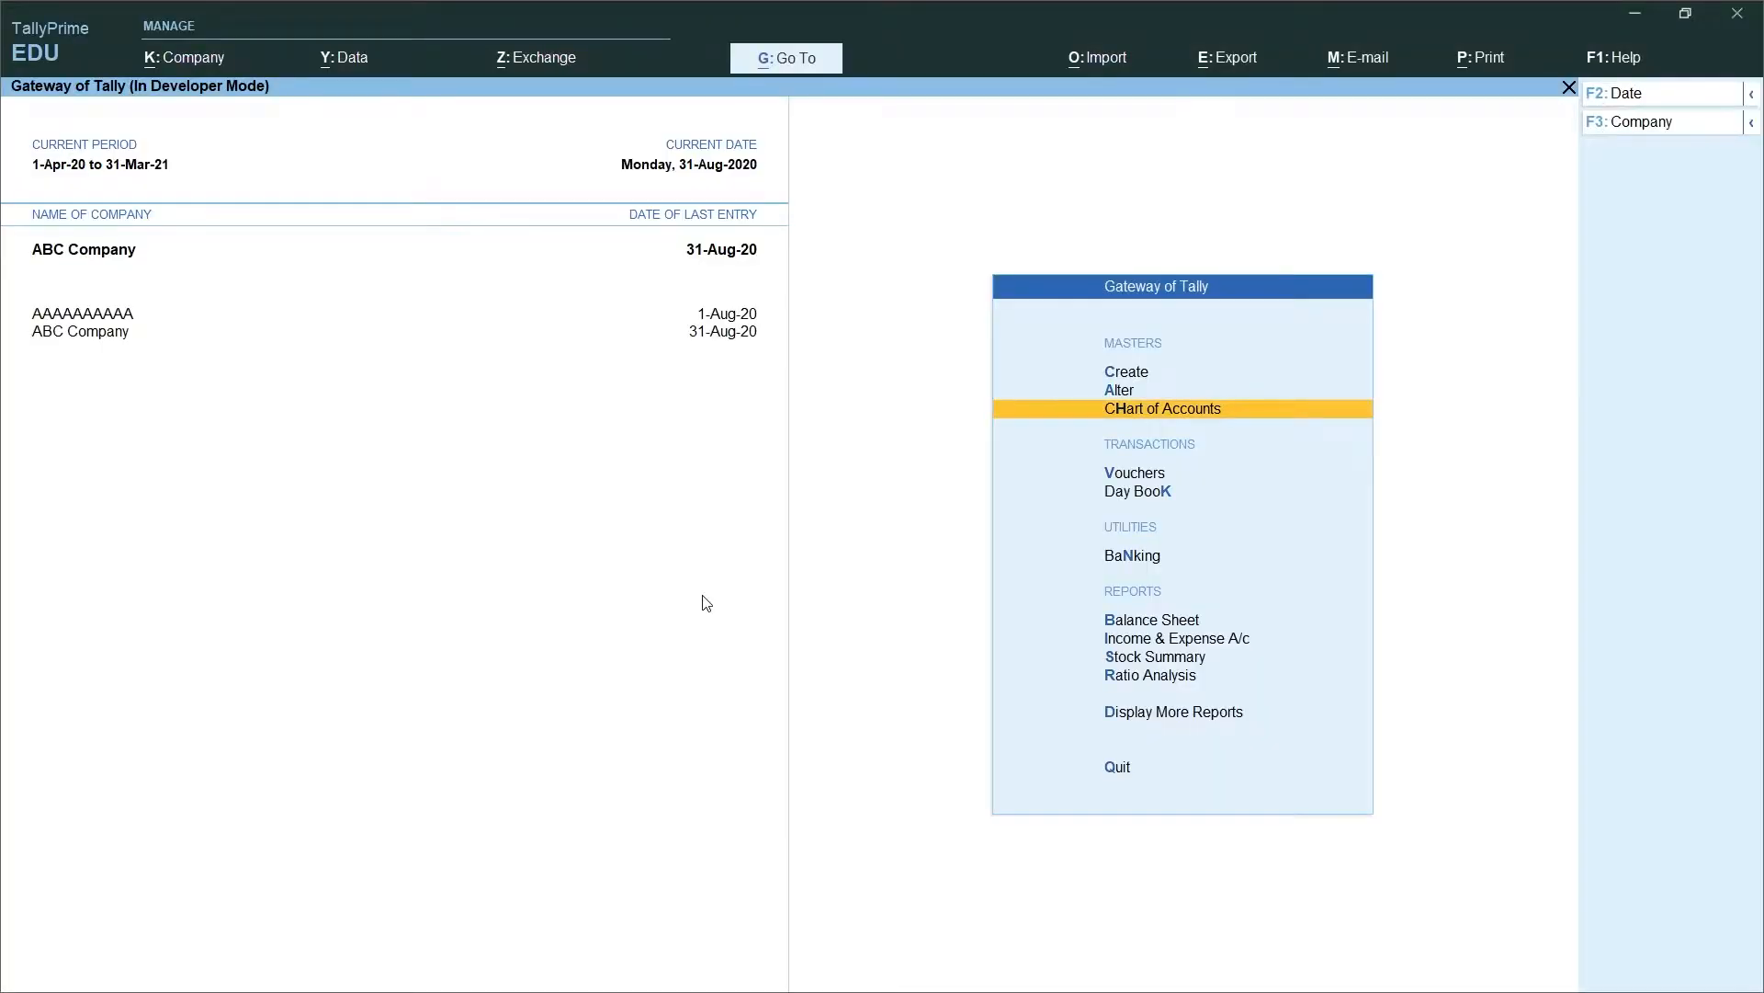
key("d")
key("s")
key("s")
key("Right")
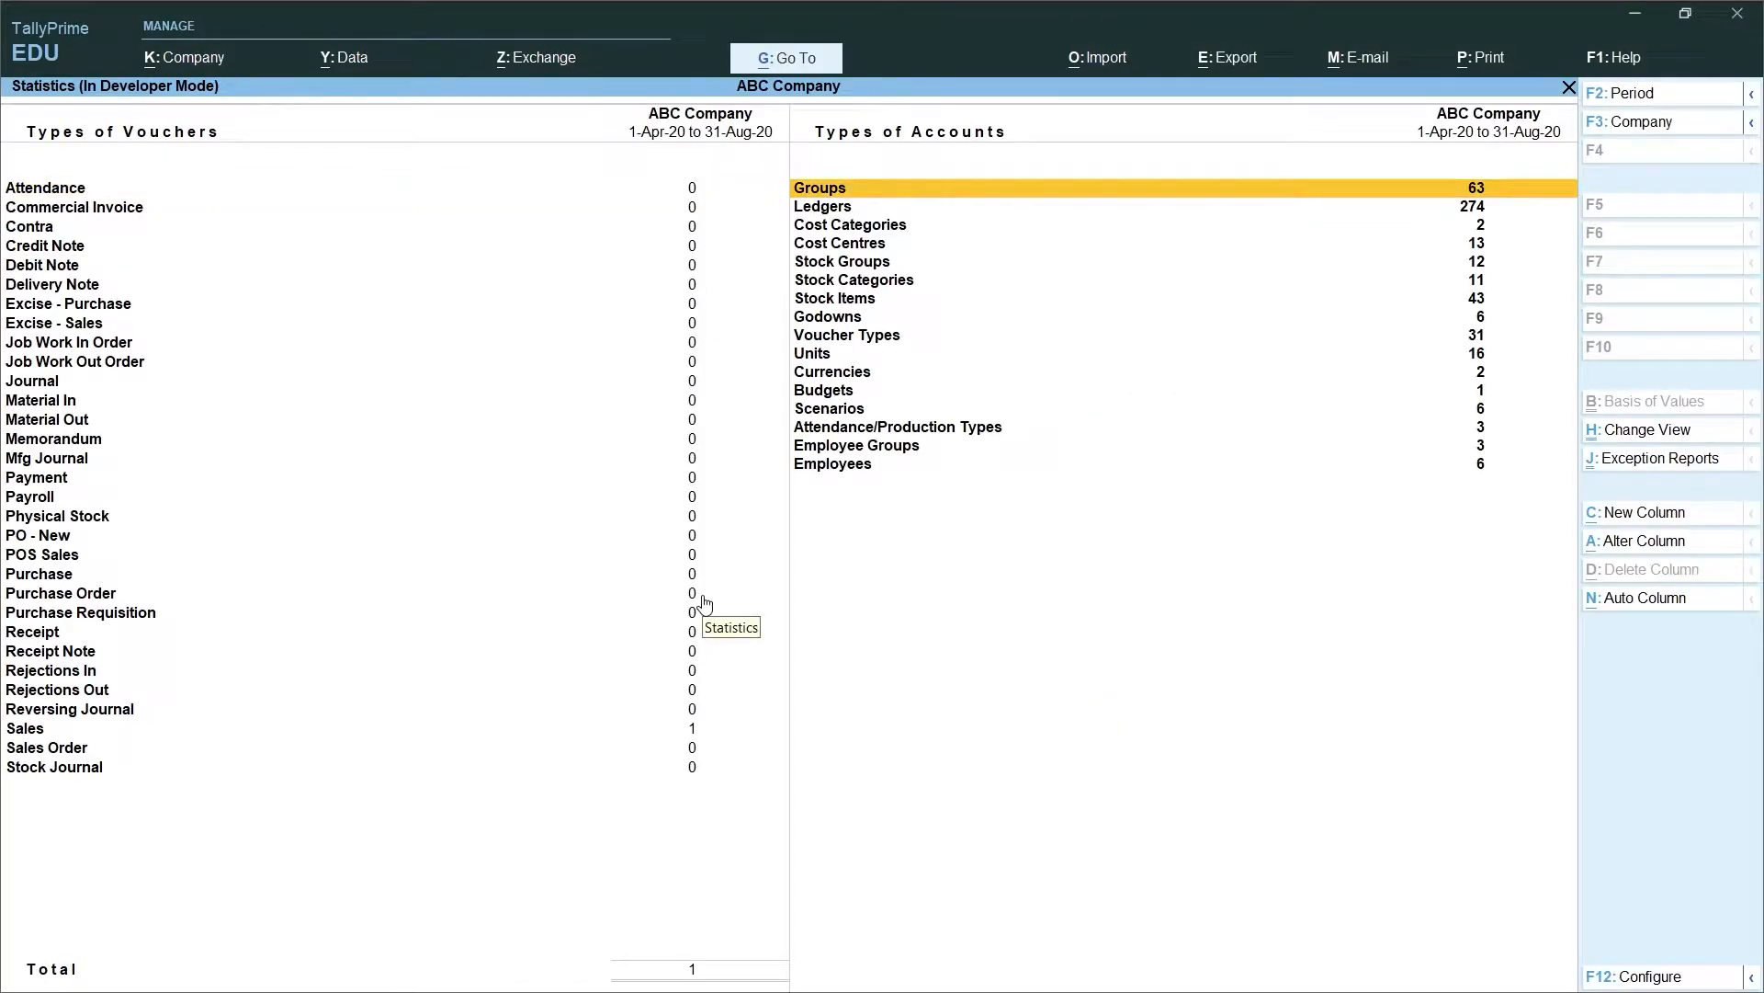
key("alt+Tab")
key("ctrl+Right")
key("ctrl+shift+Left")
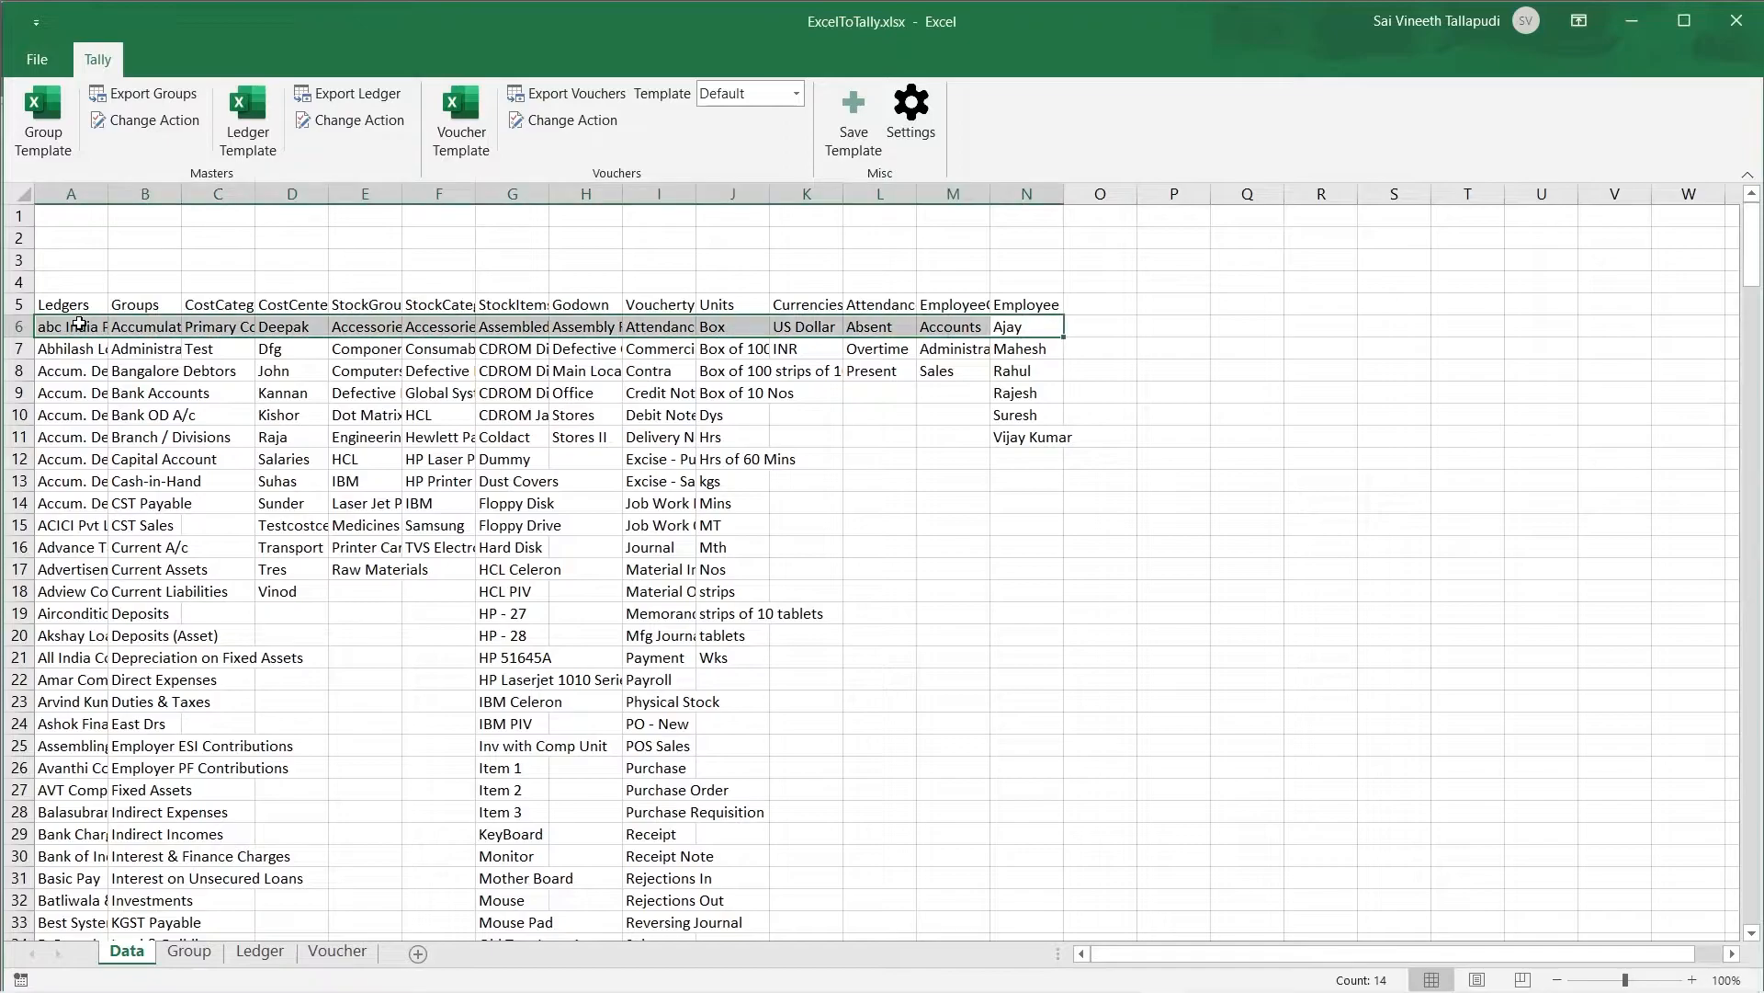
key("Left")
key("Left")
key("Left")
key("Left")
key("Left")
key("Left")
key("Left")
key("Left")
key("Left")
key("Left")
key("Left")
key("Left")
key("Left")
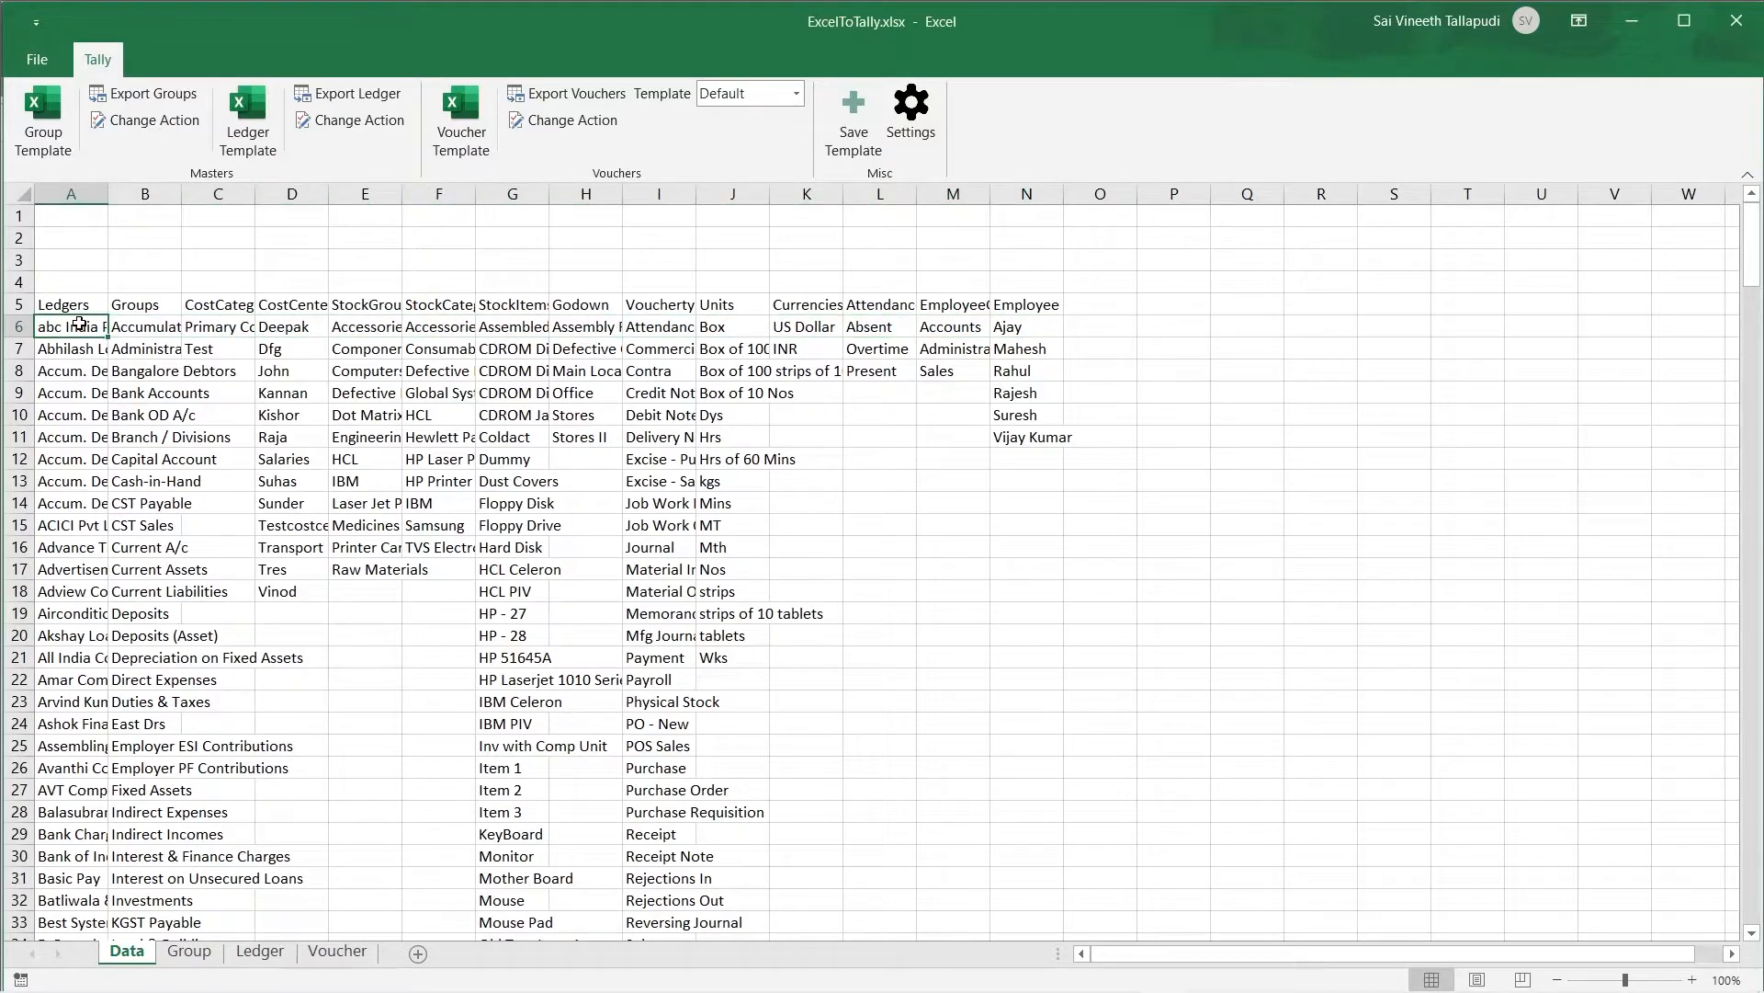
Step: Select column A's ledger names to confirm the 274 count, then close Tally's Statistics report
key("ctrl+shift+Down")
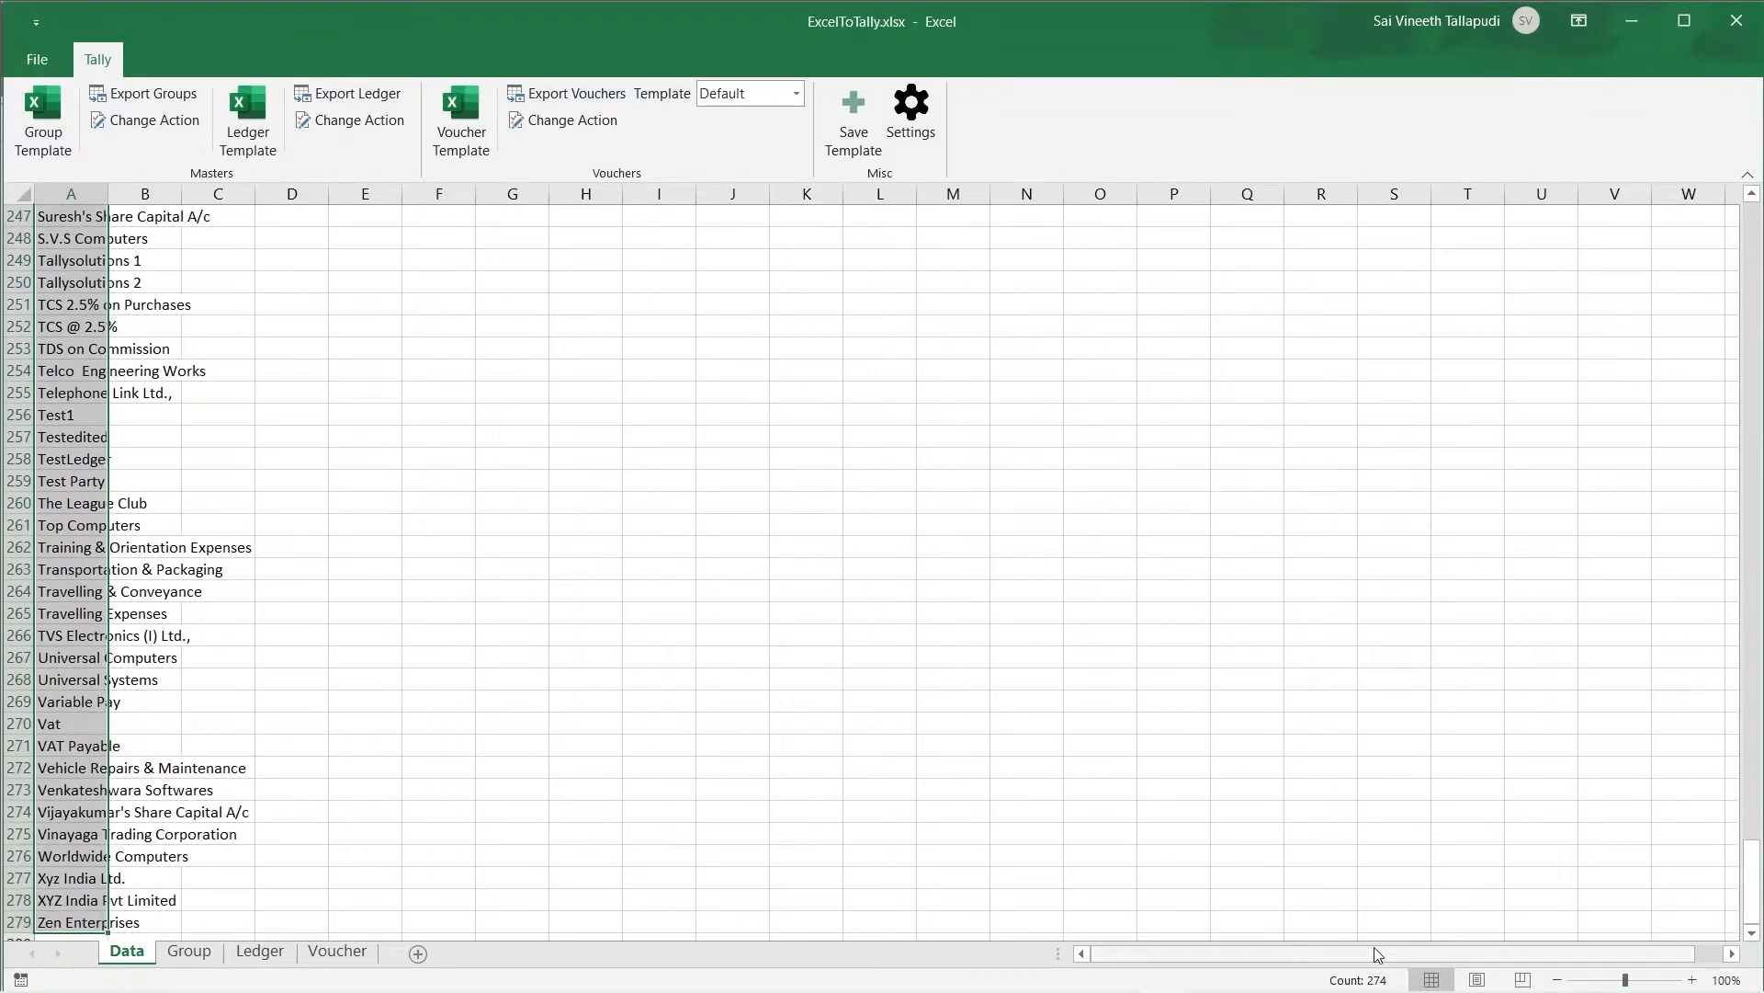
left_click(227, 500)
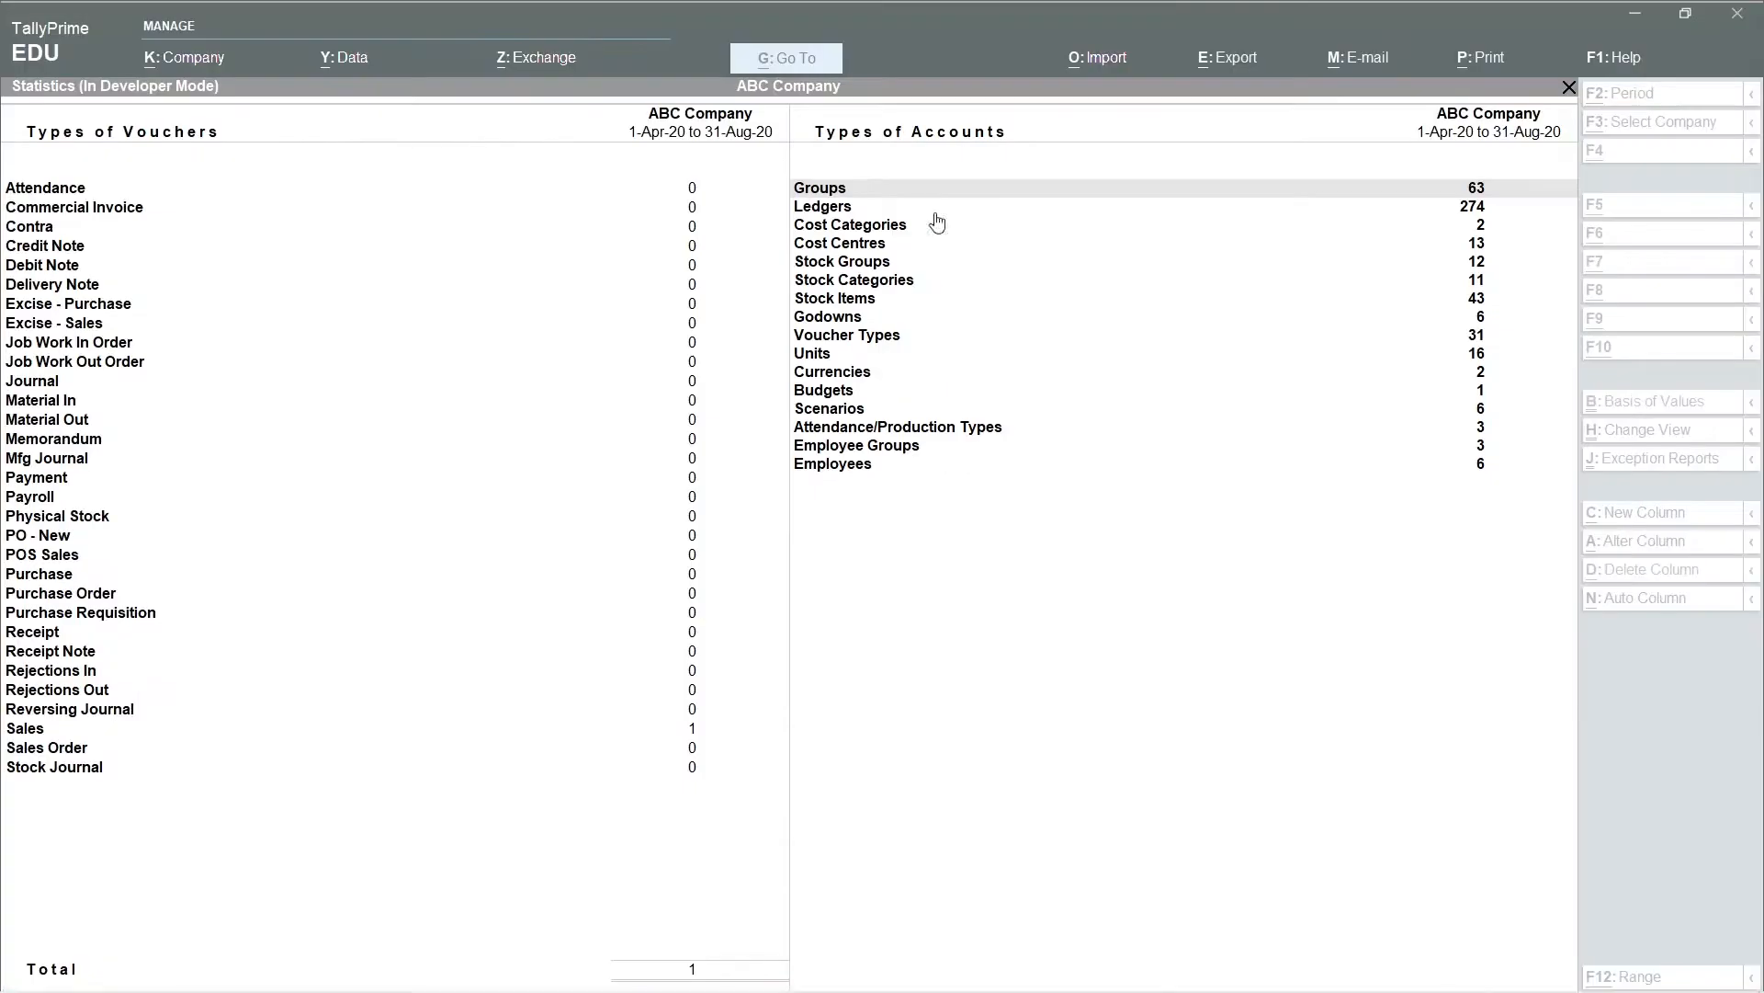
key("alt+Tab")
key("Escape")
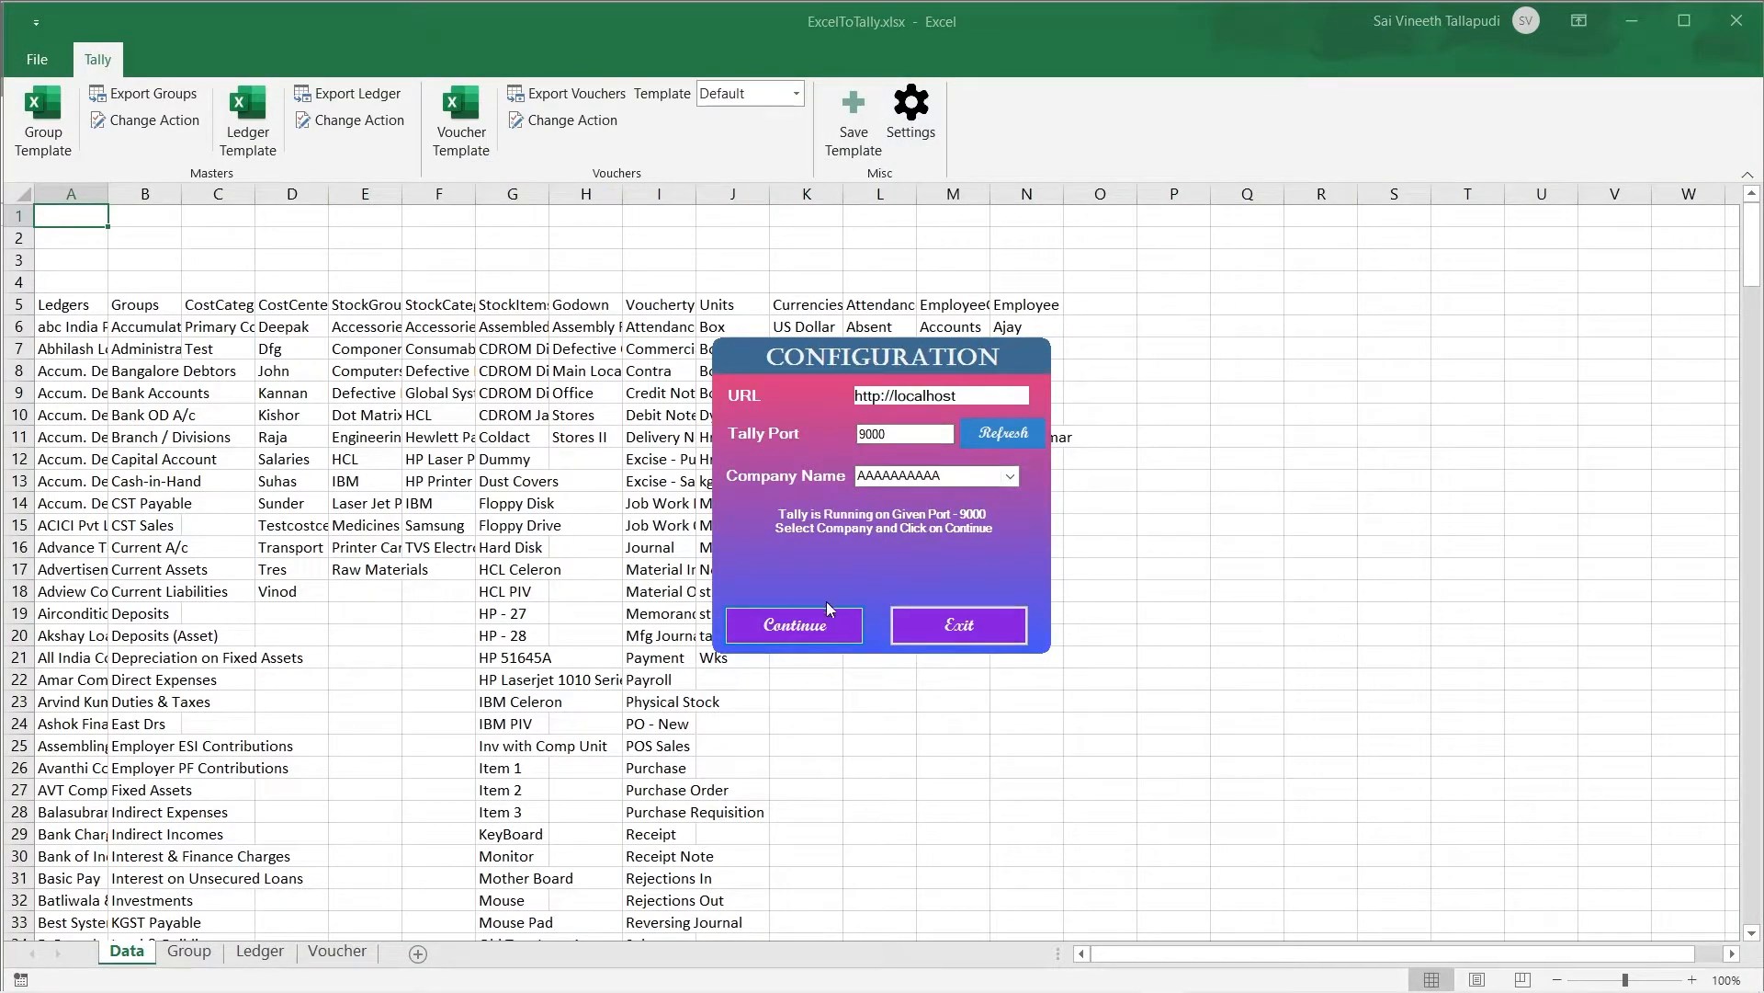
Step: Reload data from Tally and review company AAAAAAAAAA's Statistics counts in TallyPrime
left_click(793, 619)
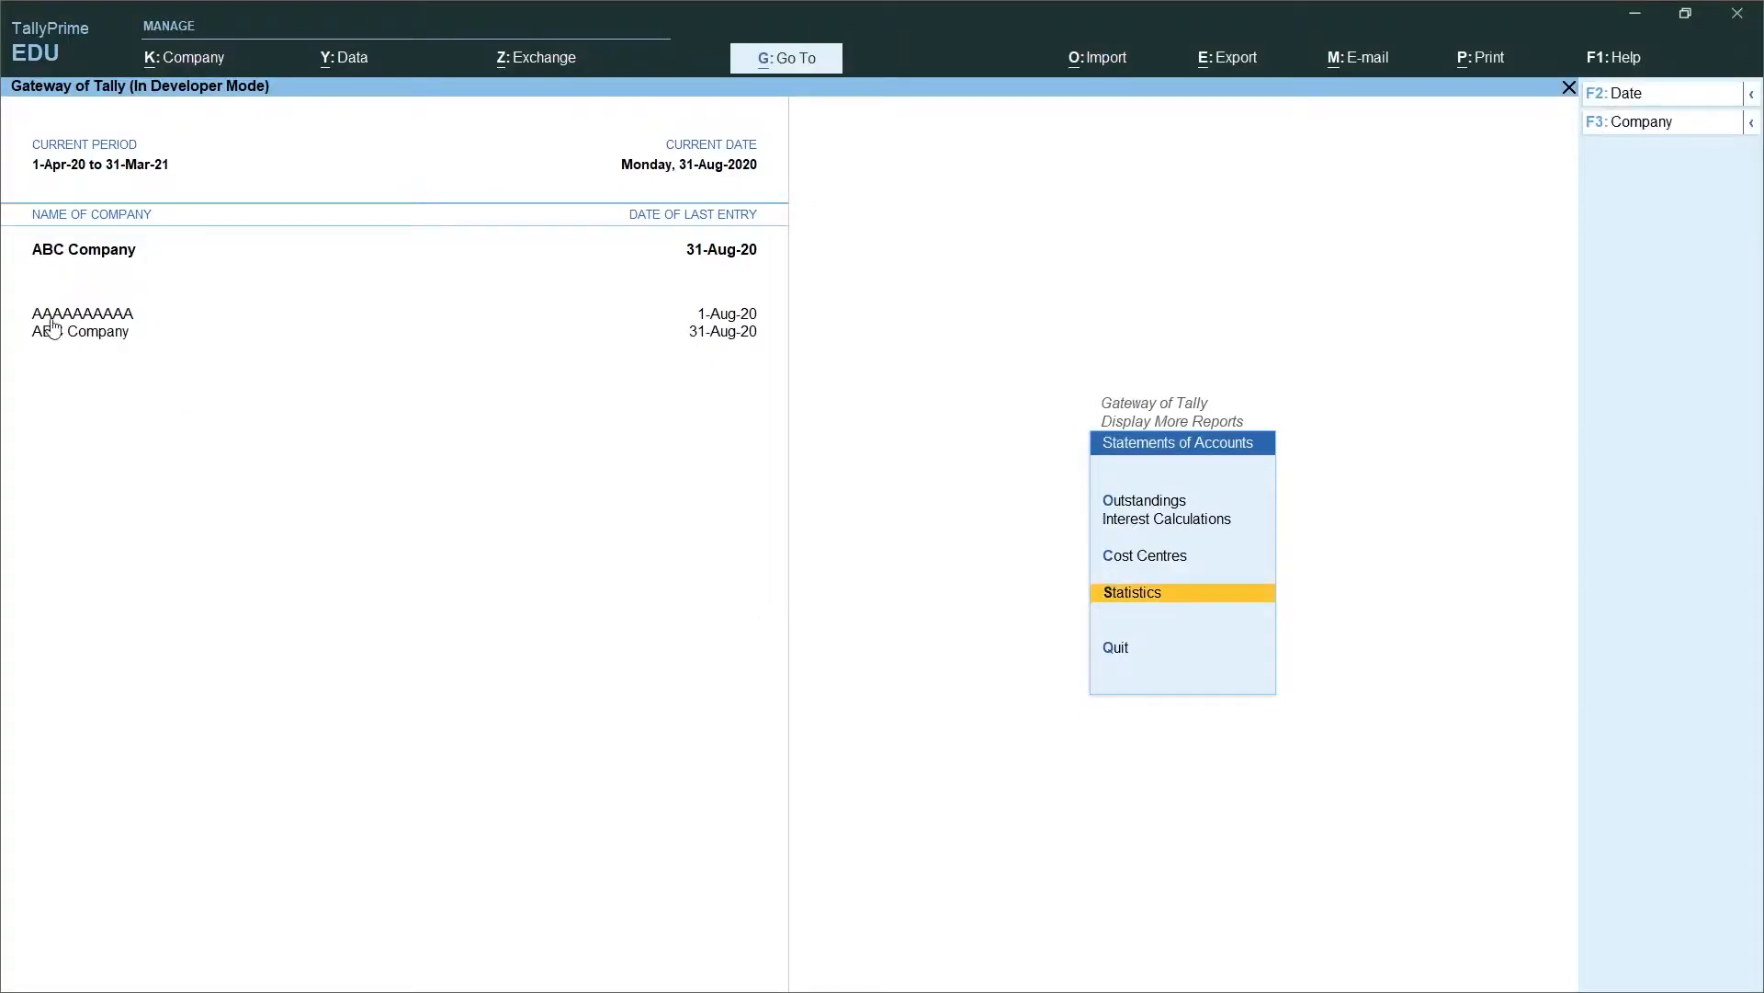
left_click(73, 316)
key("Return")
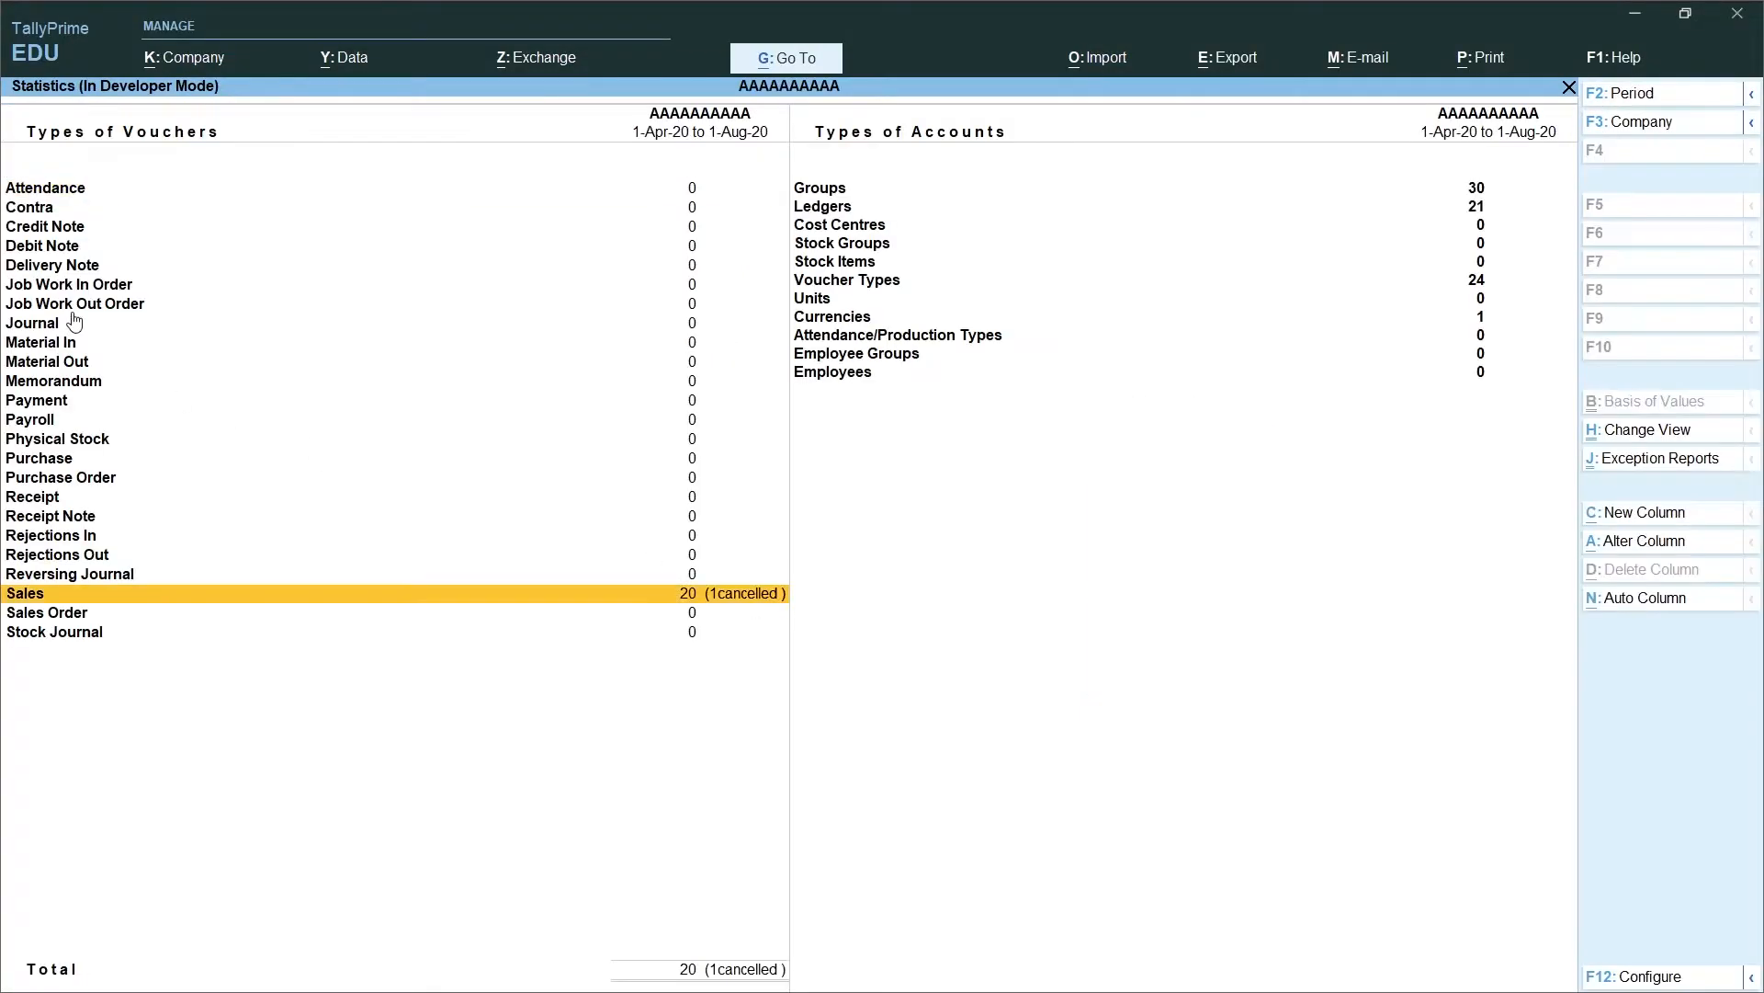
key("Right")
key("Up")
key("Up")
key("Up")
key("Up")
key("Up")
key("Up")
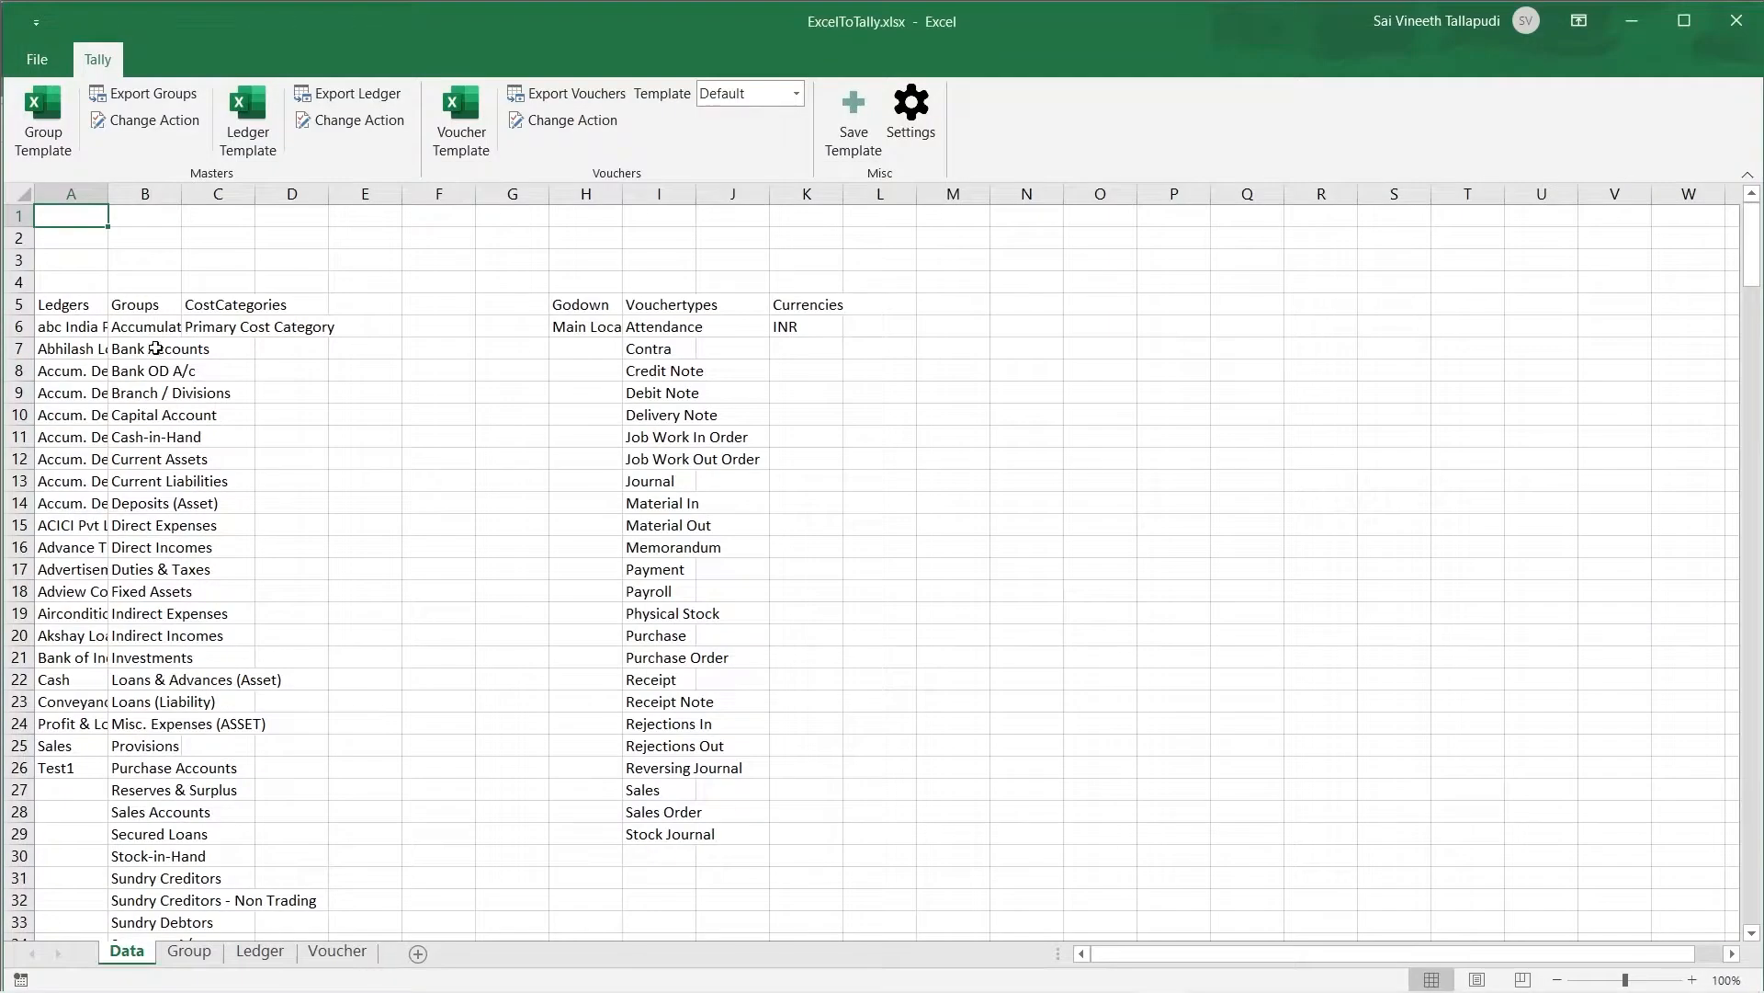
Step: Select the Data sheet's ledger names to compare their count with Tally's 21 ledgers
left_click_drag(83, 328, 80, 750)
left_click(113, 382)
left_click(120, 351)
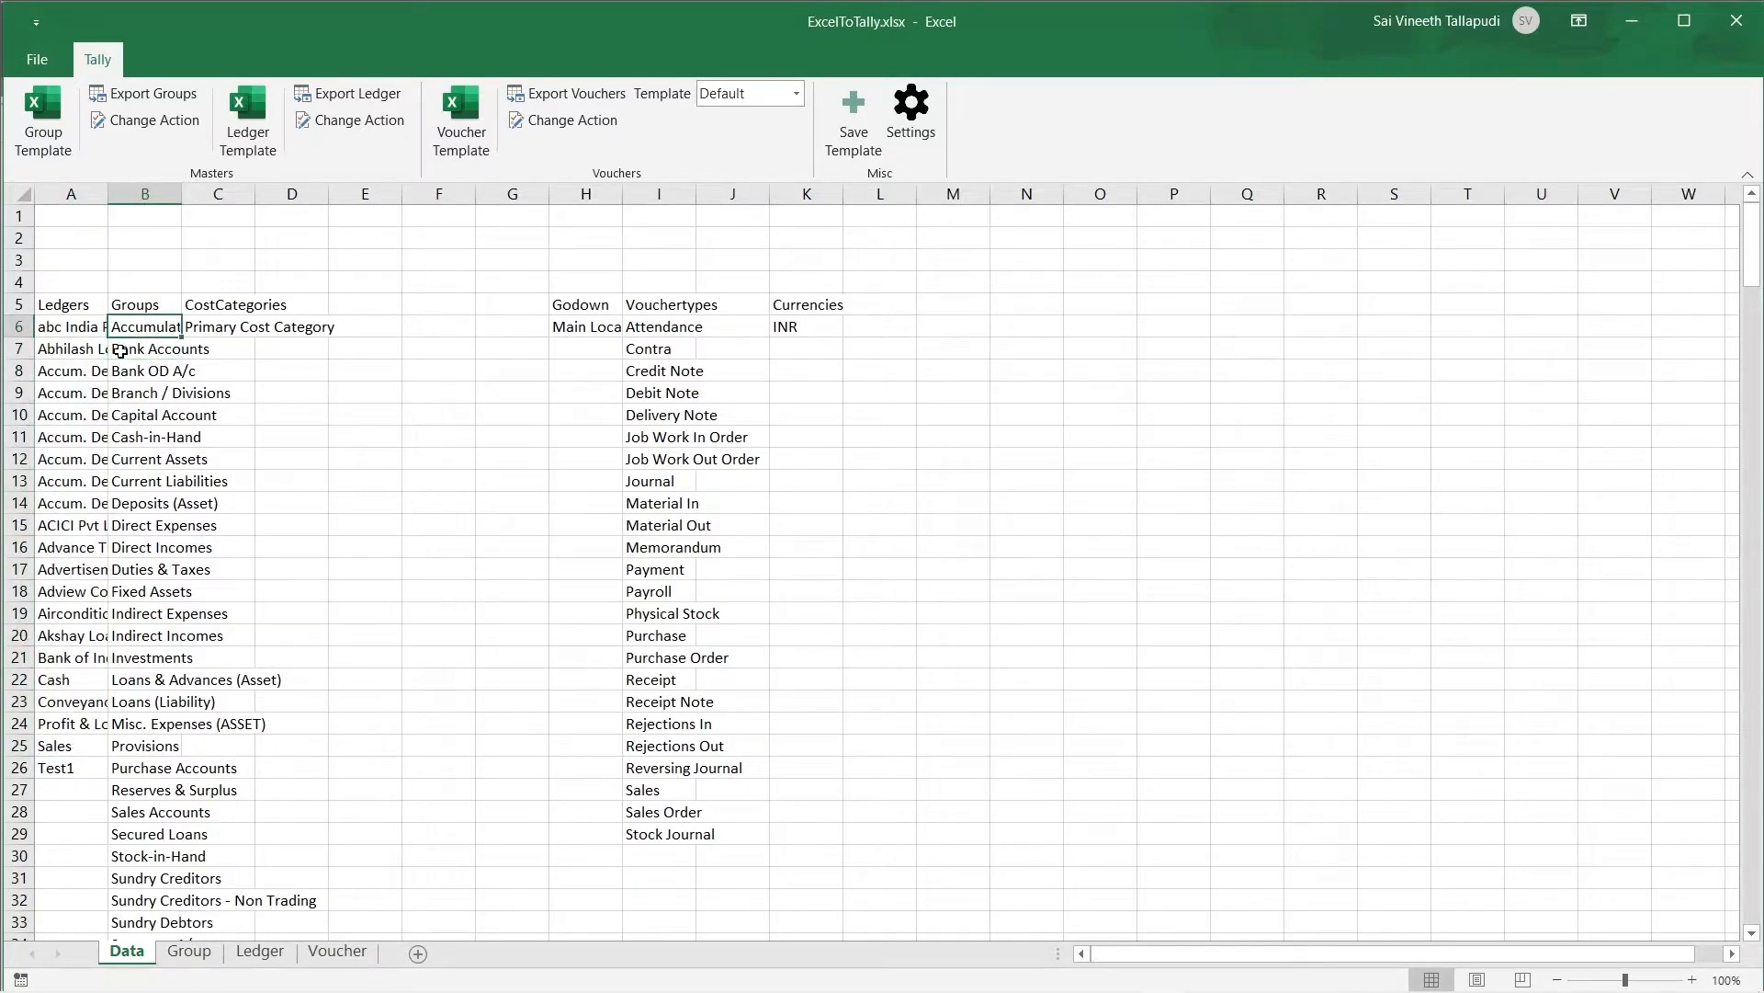
Step: View the Group, Ledger and Voucher template sheets, ending on Group Template
left_click(43, 120)
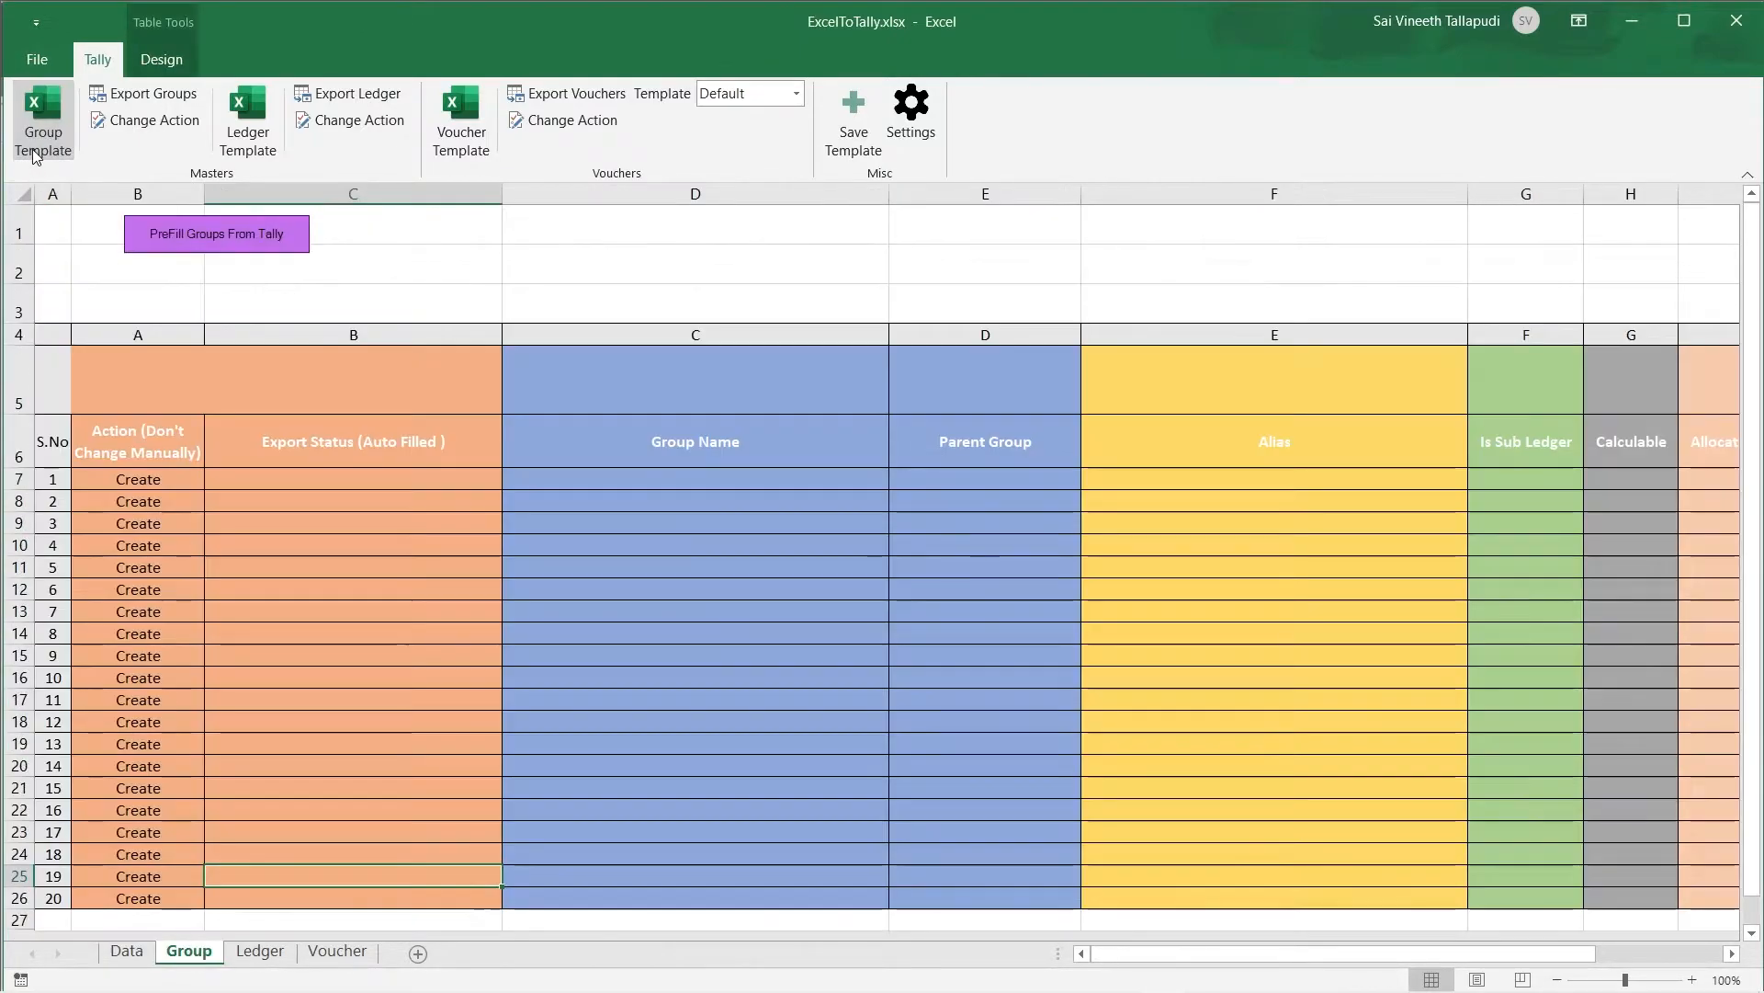
left_click(248, 128)
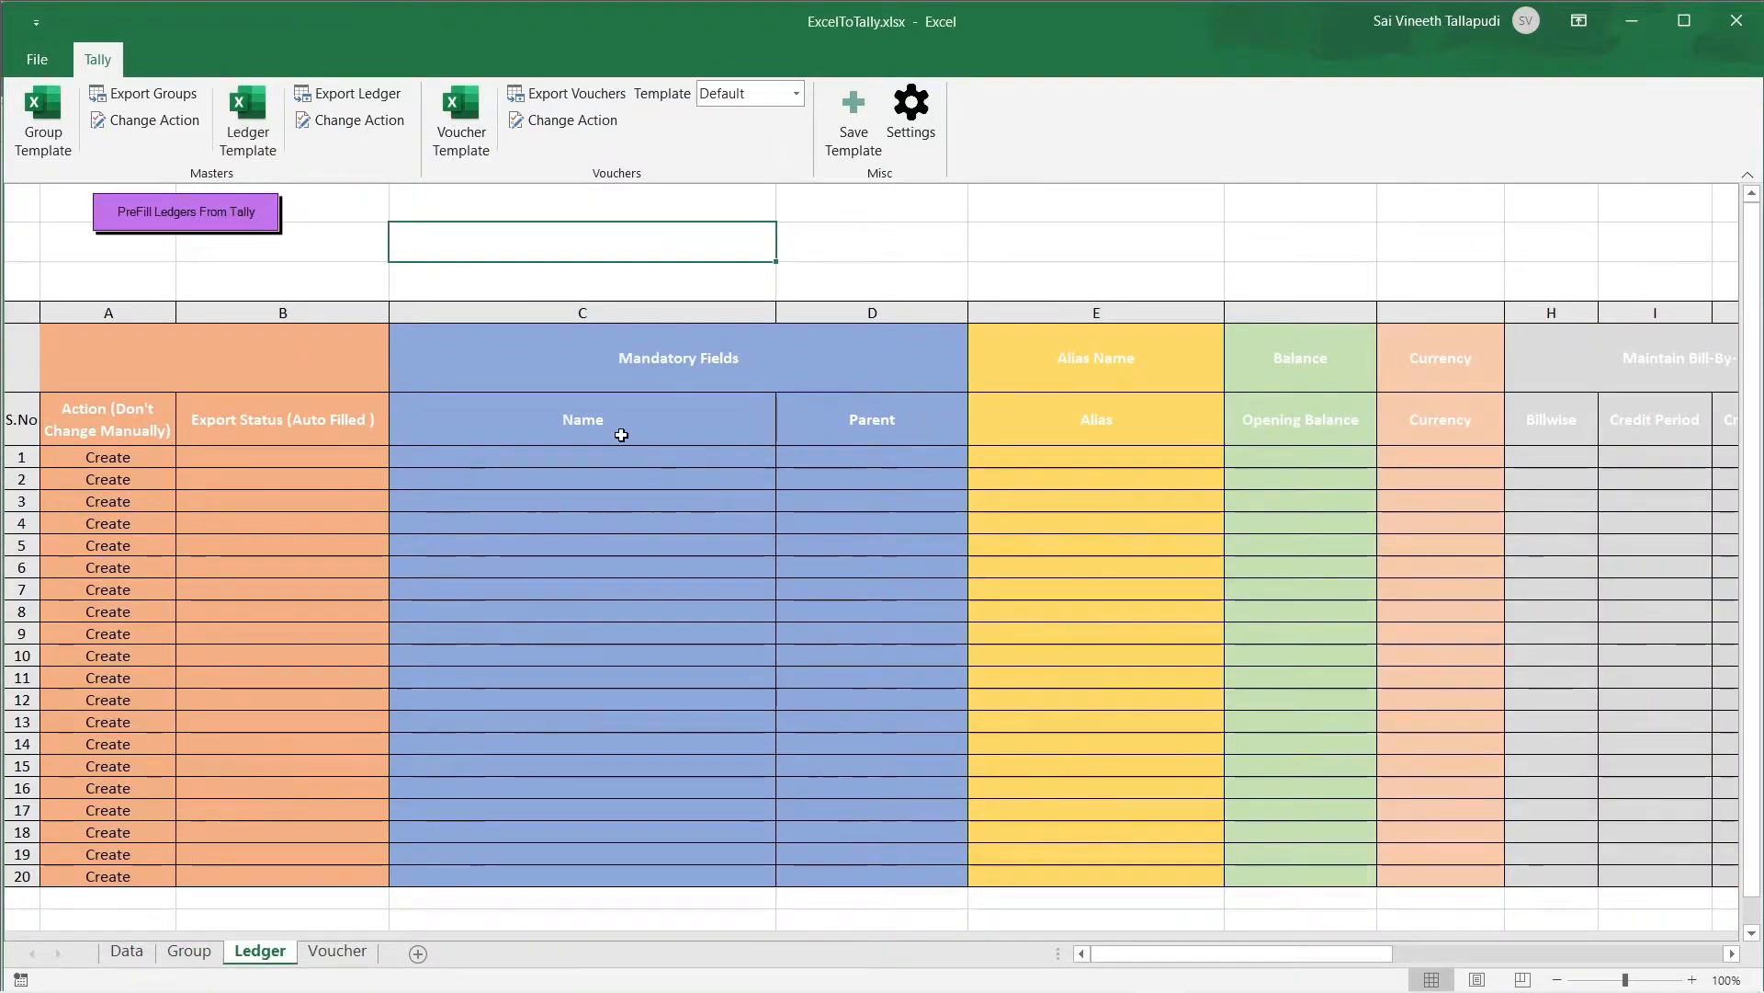
left_click(471, 102)
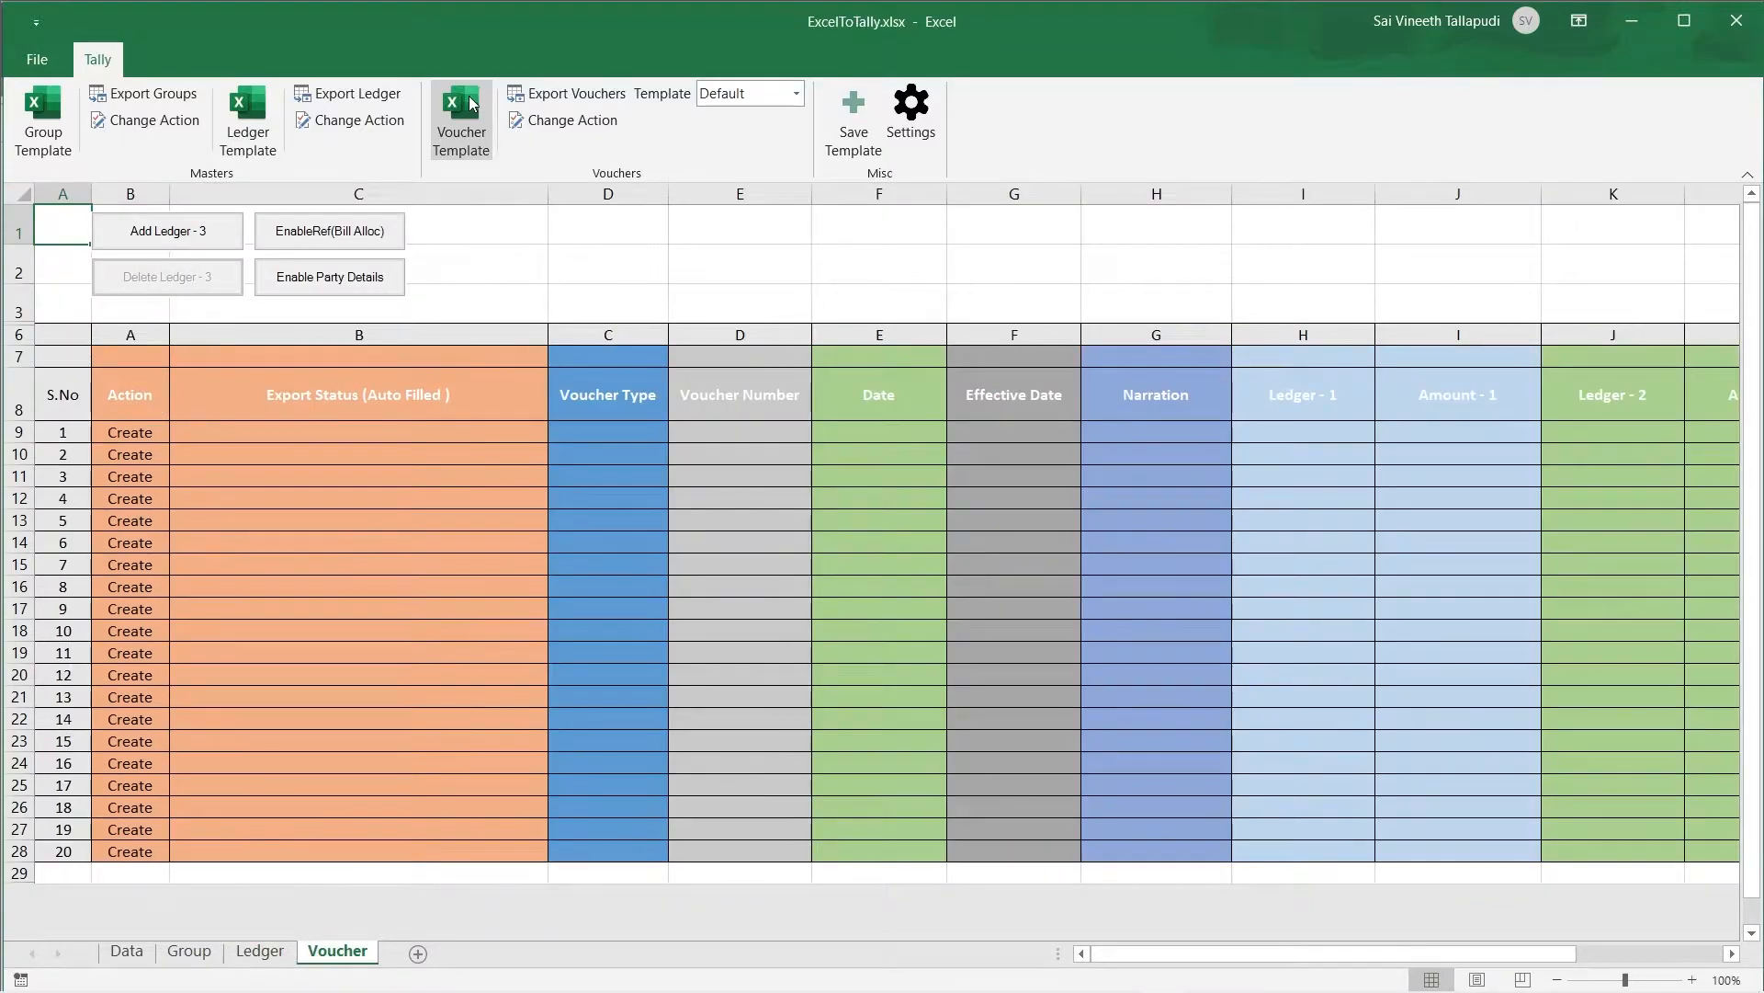
left_click(42, 118)
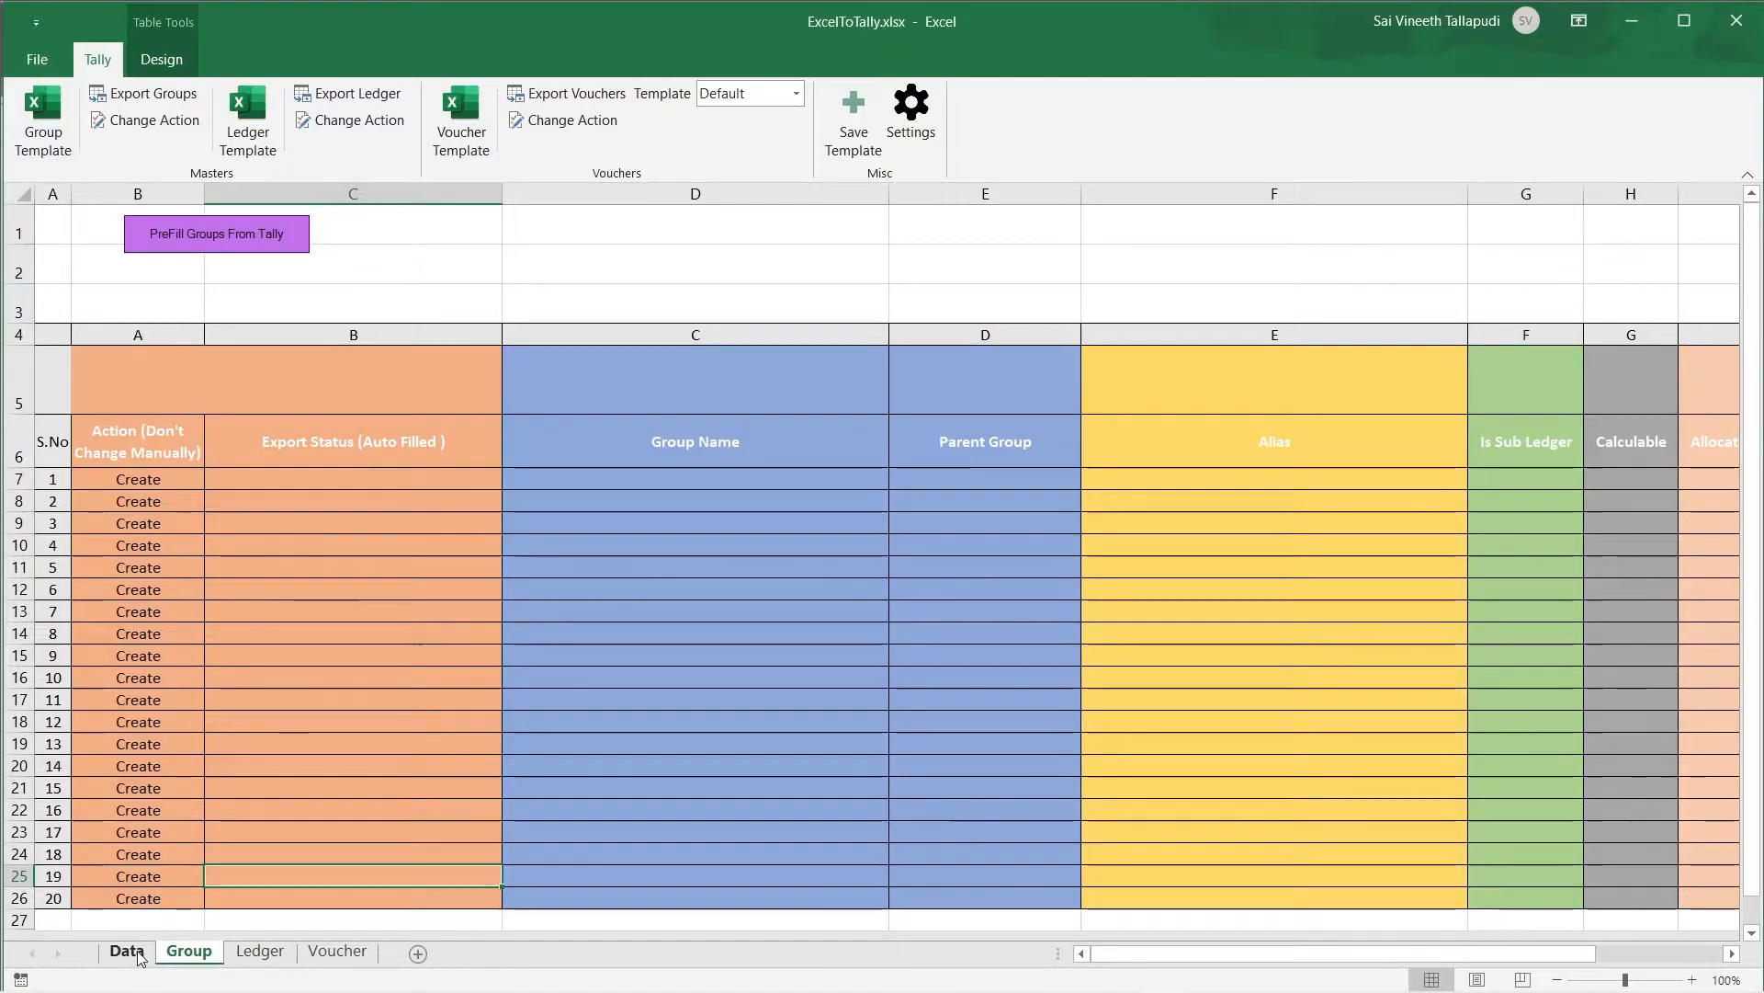
Step: Copy the 16 group names in B6:B21 from the Data sheet
left_click(127, 951)
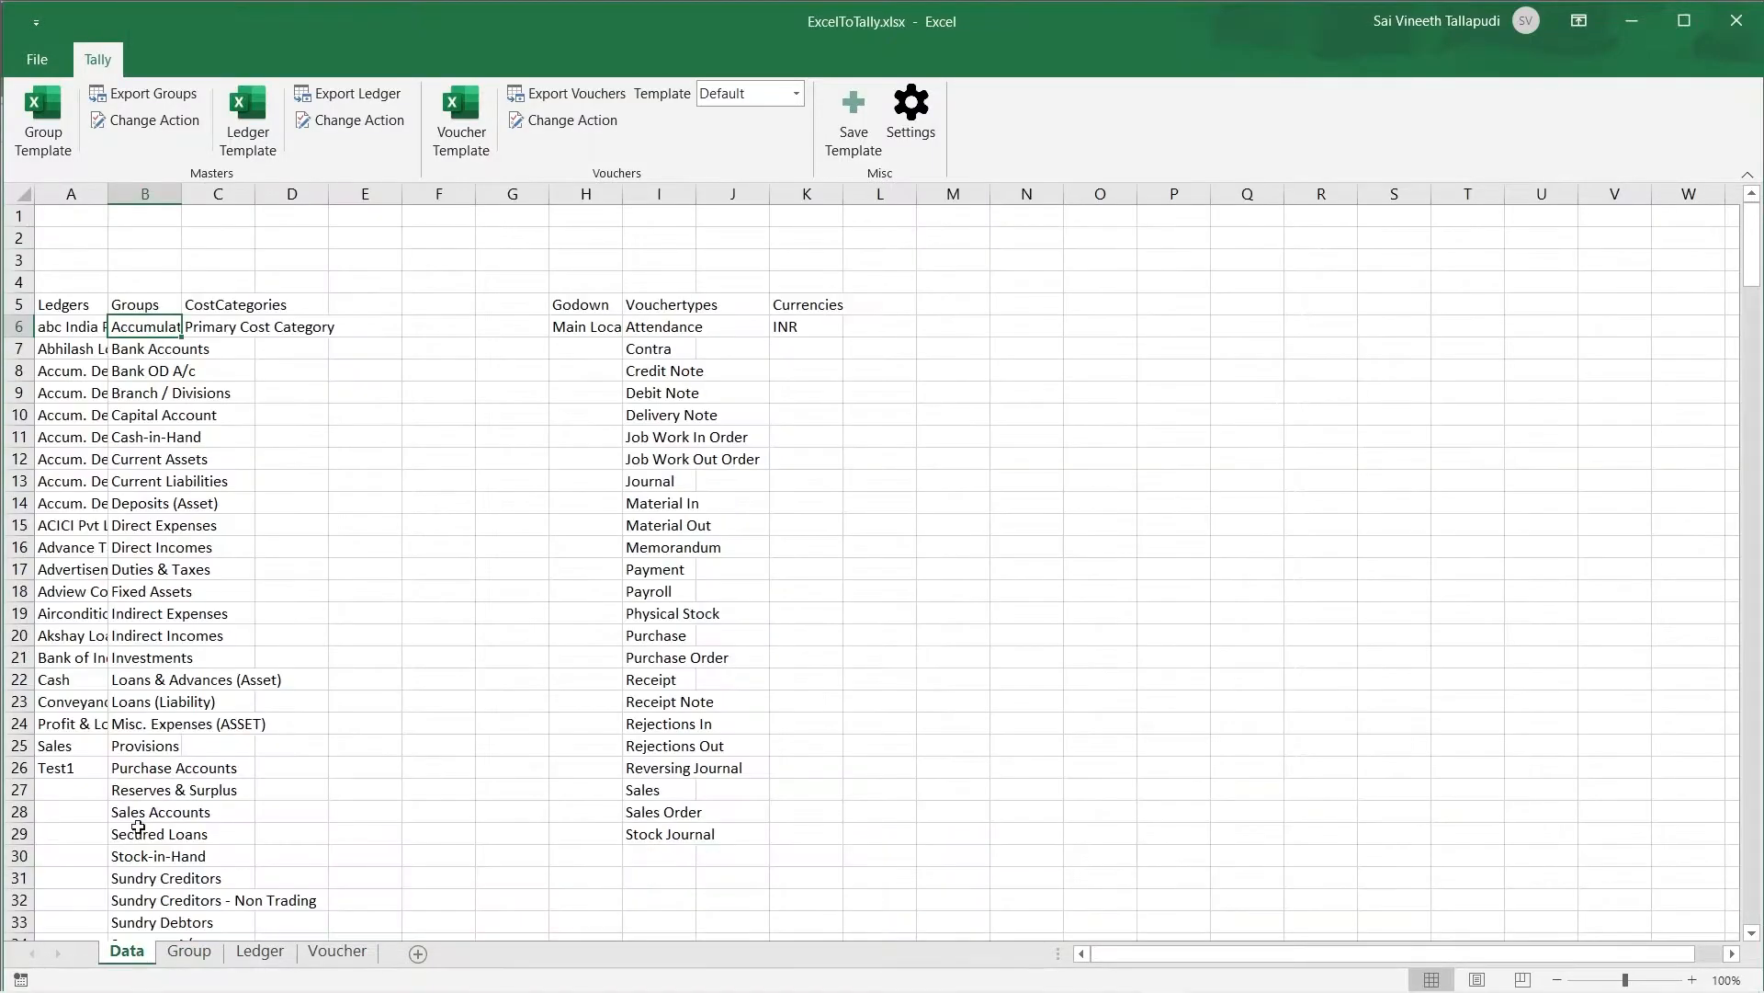
key("shift+Down")
key("shift+Down")
key("shift+Down")
key("shift+Down")
key("shift+Down")
key("shift+Down")
key("shift+Down")
key("shift+Down")
key("shift+Down")
key("shift+Down")
key("shift+Down")
key("shift+Down")
key("shift+Down")
key("shift+Down")
key("shift+Down")
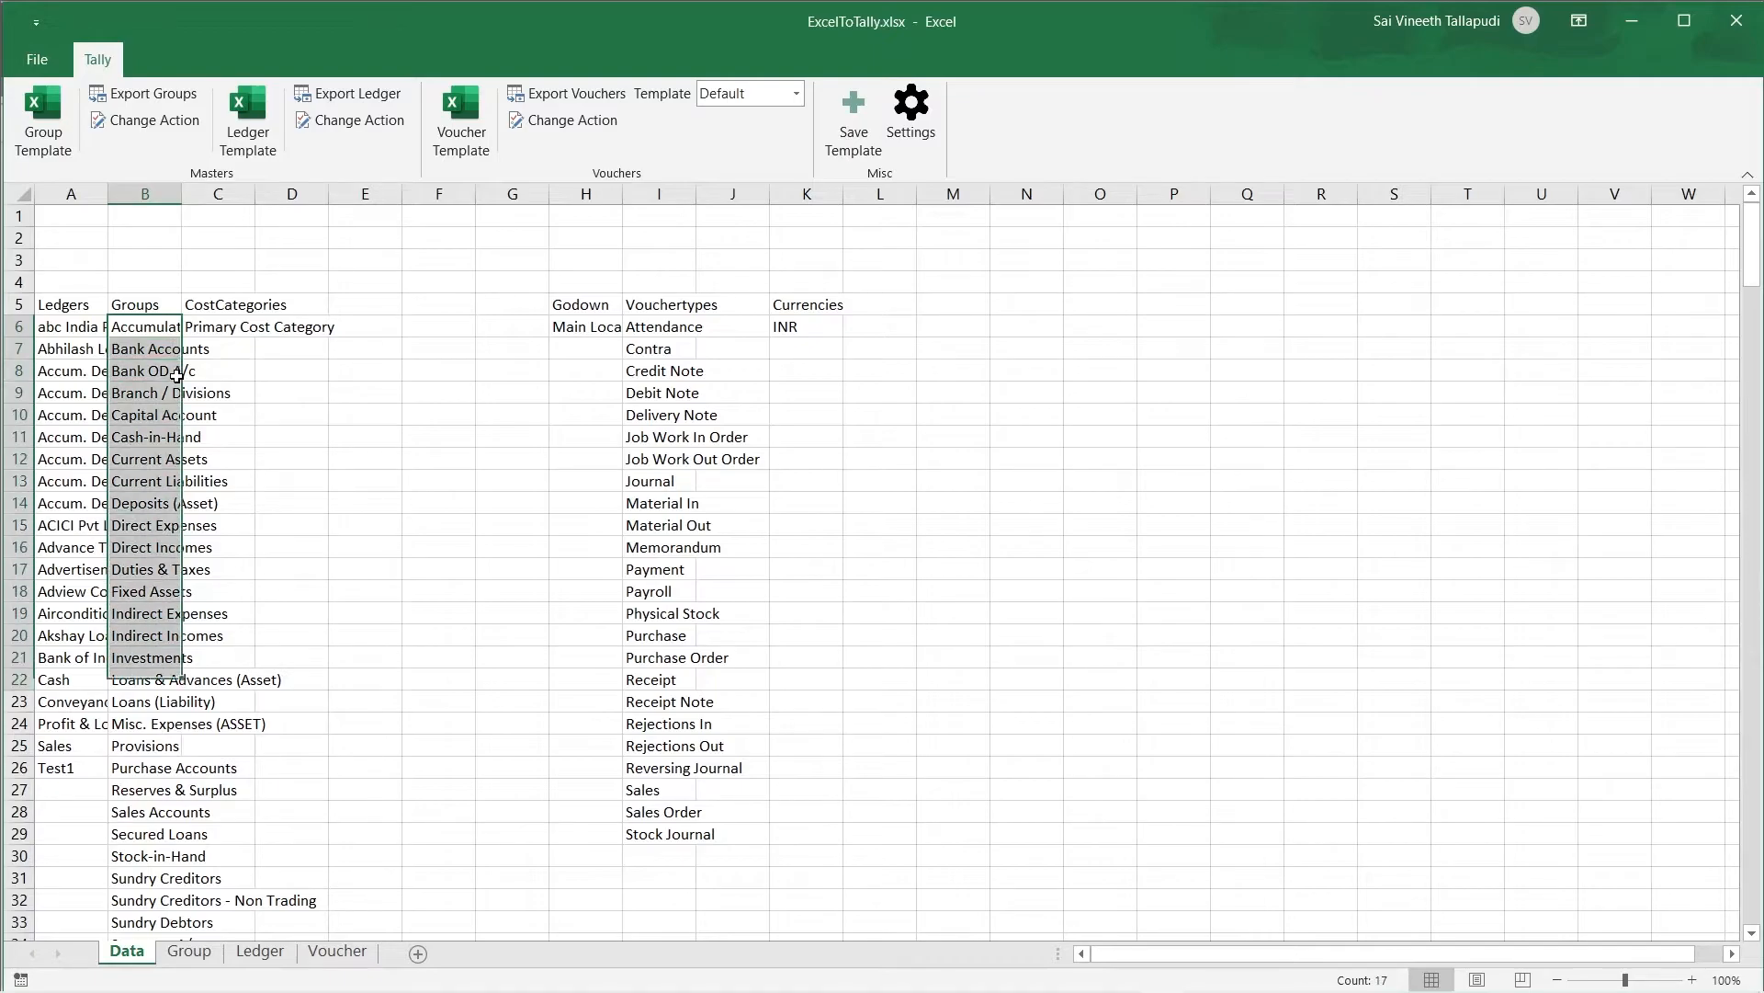
key("shift+Up")
key("shift+Up")
key("shift+Down")
key("ctrl+c")
Step: Paste the group names as values into the Group sheet's first Group Name cell and prefill their details from Tally
left_click(190, 949)
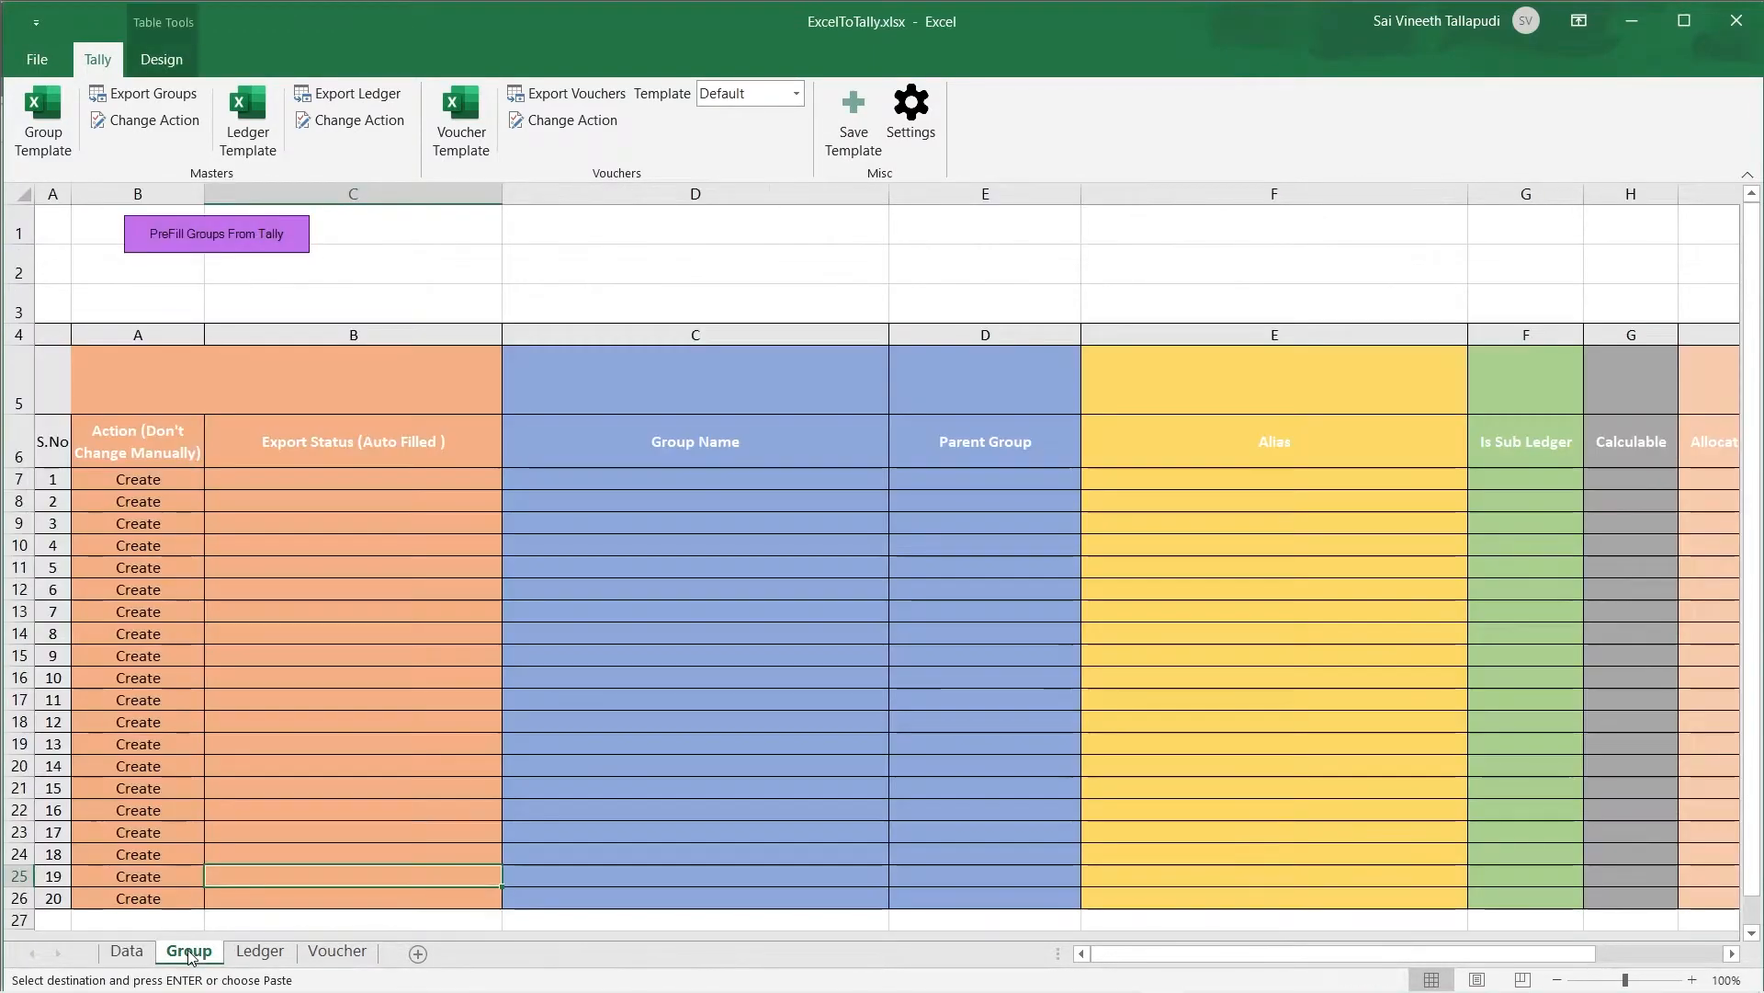
left_click(620, 474)
key("ctrl+alt+v")
key("Return")
left_click(636, 479)
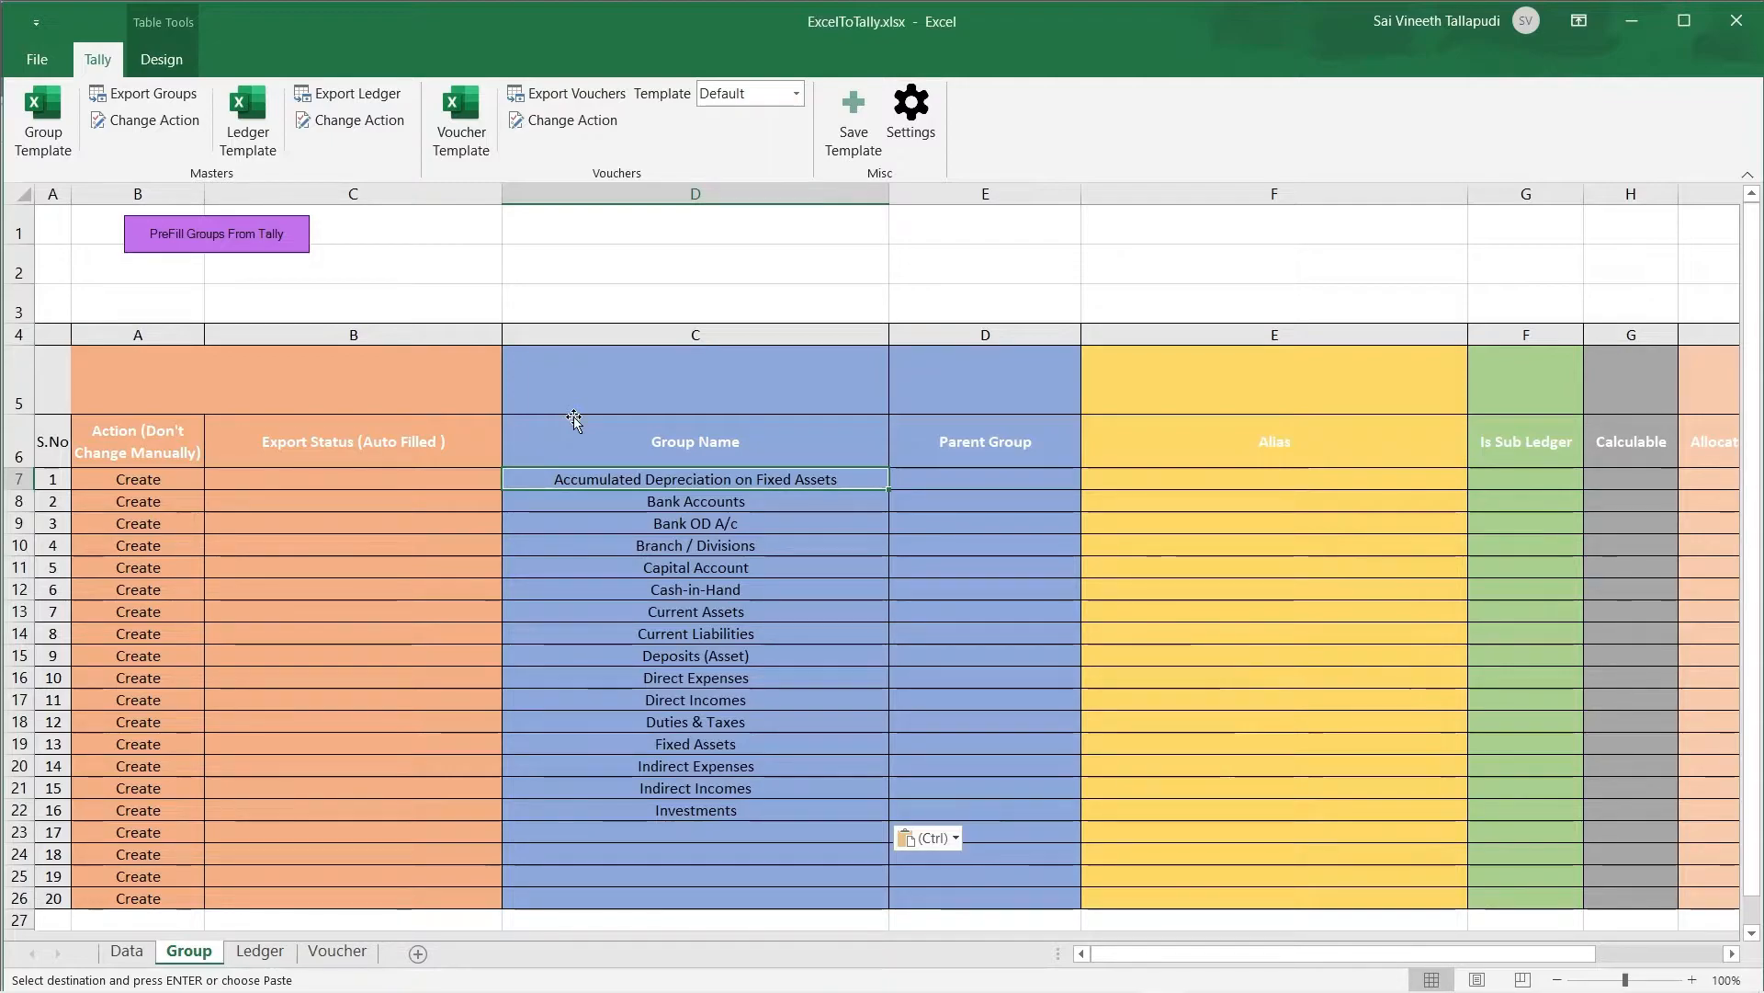
left_click(185, 234)
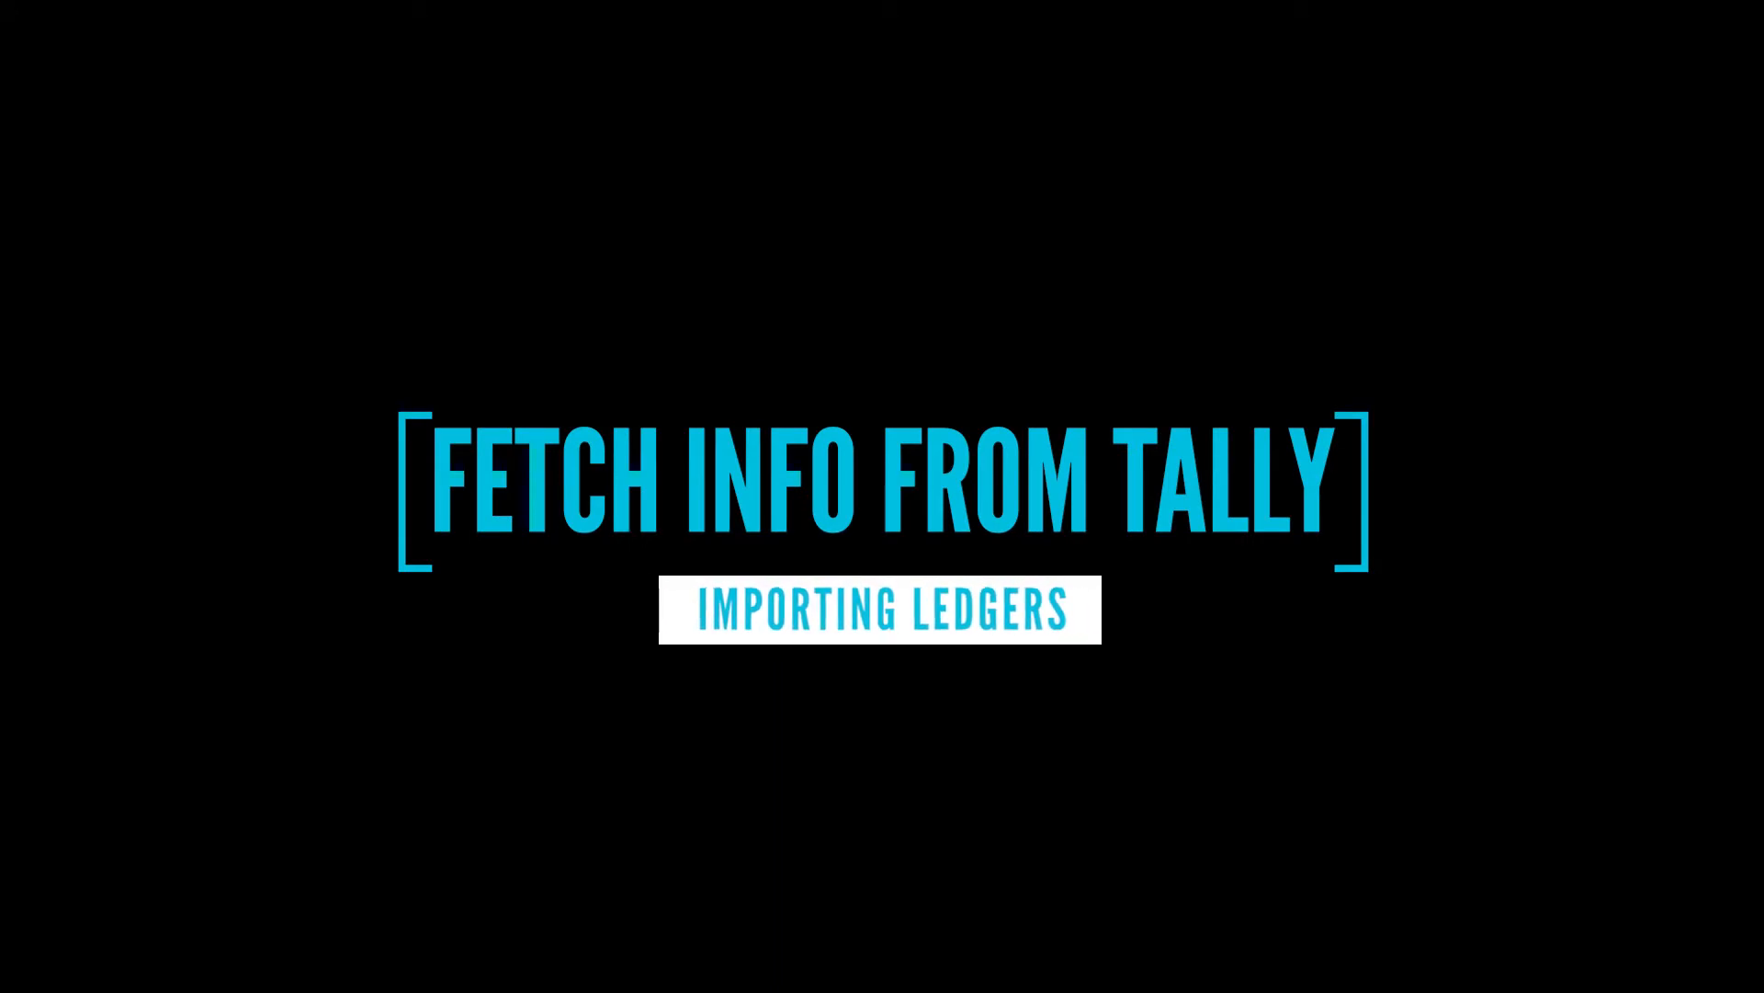
left_click(83, 334)
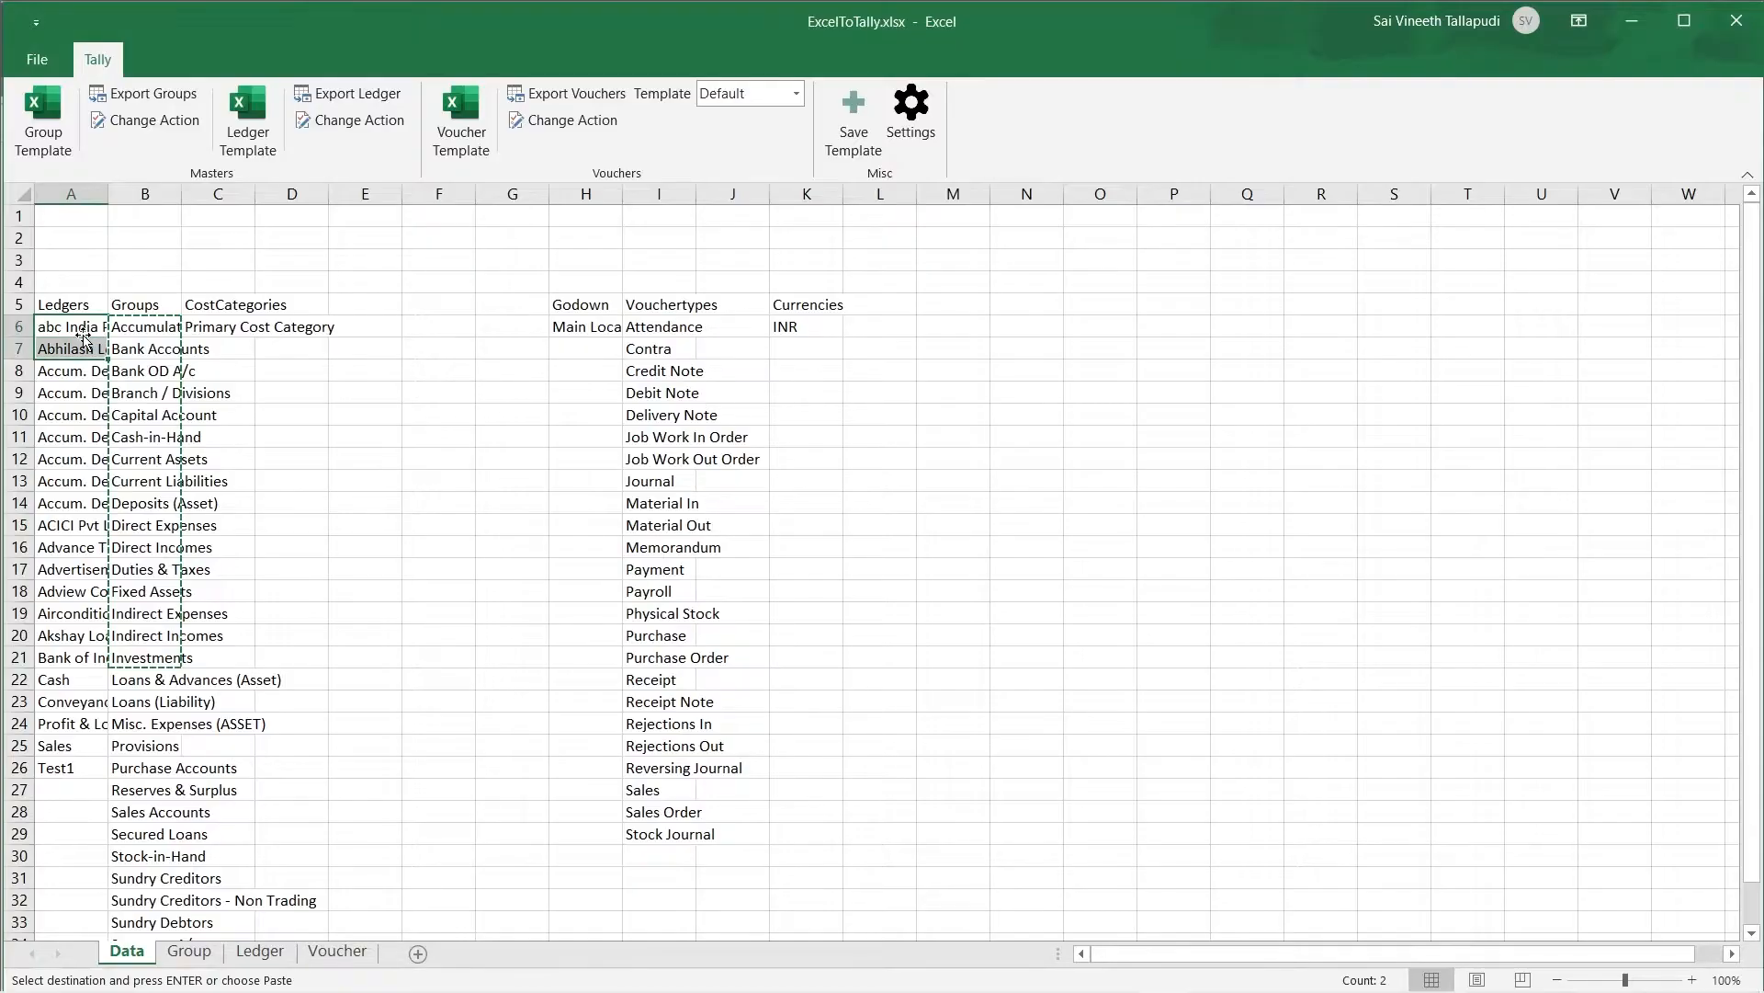
Step: Paste the copied ledger names as values into the Ledger template's Name column, then prefill them from Tally
key("shift+Down")
key("shift+Down")
key("shift+Down")
key("shift+Down")
key("shift+Down")
key("shift+Down")
key("shift+Down")
key("shift+Down")
key("shift+Down")
key("shift+Down")
key("shift+Down")
key("shift+Down")
key("shift+Down")
key("shift+Down")
key("shift+Down")
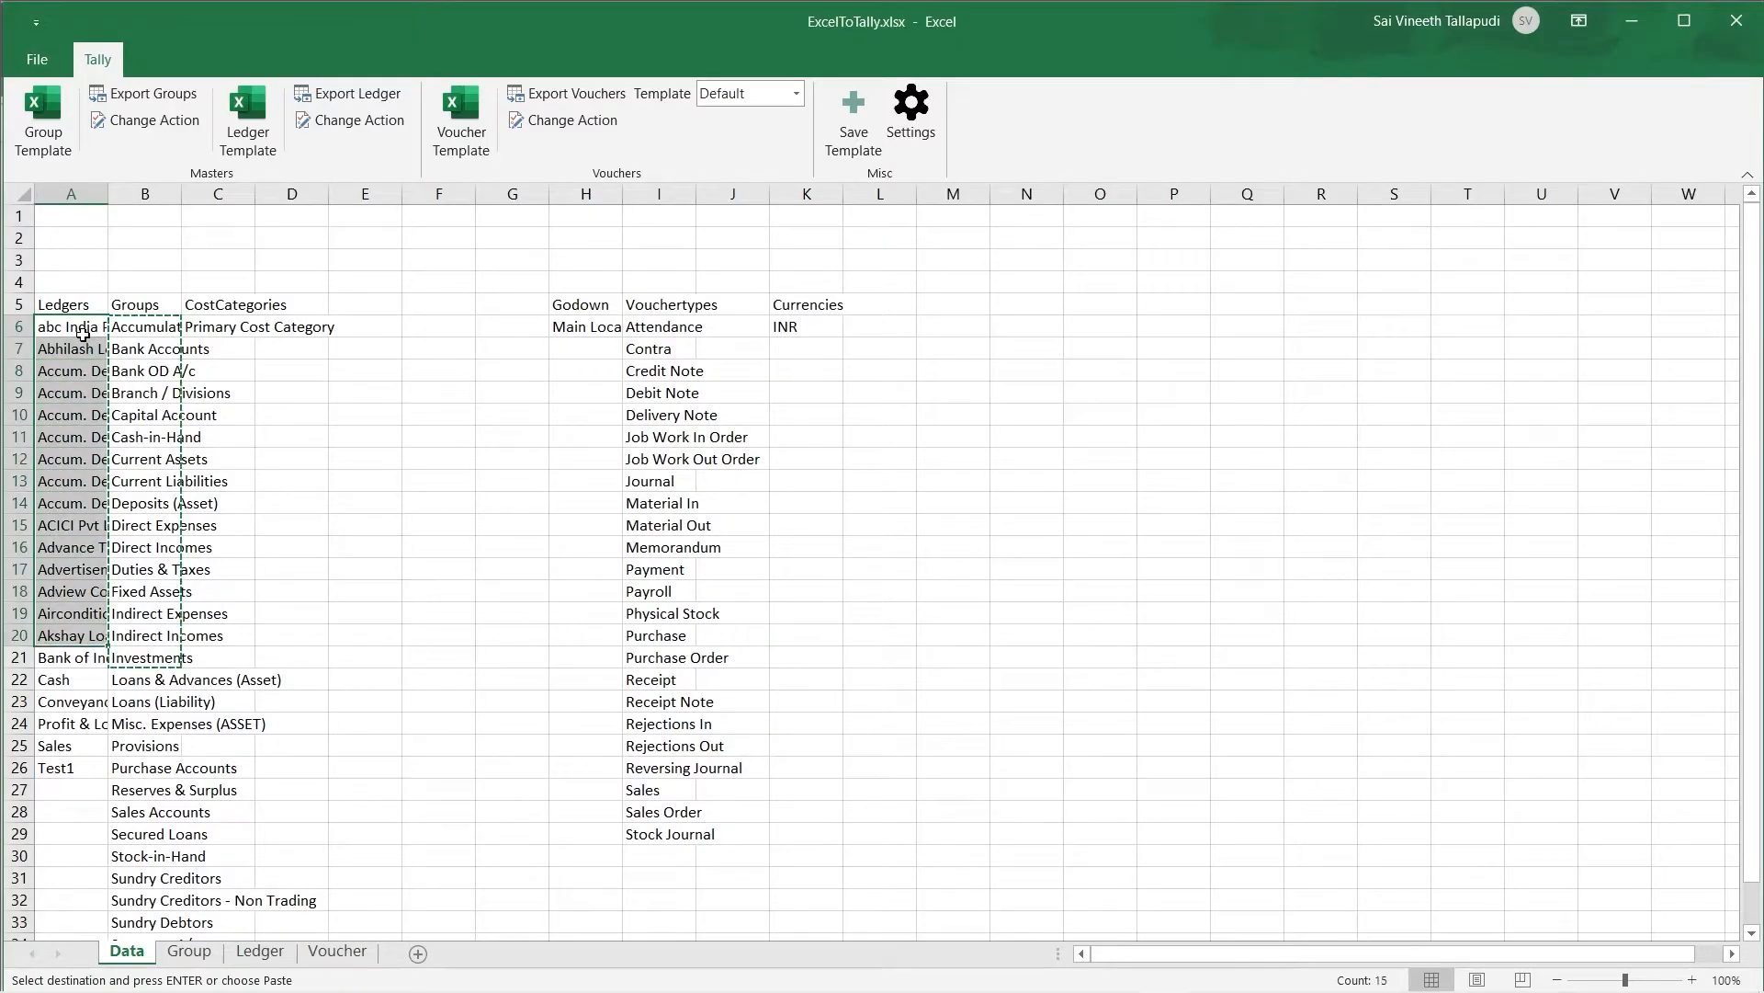
key("ctrl+c")
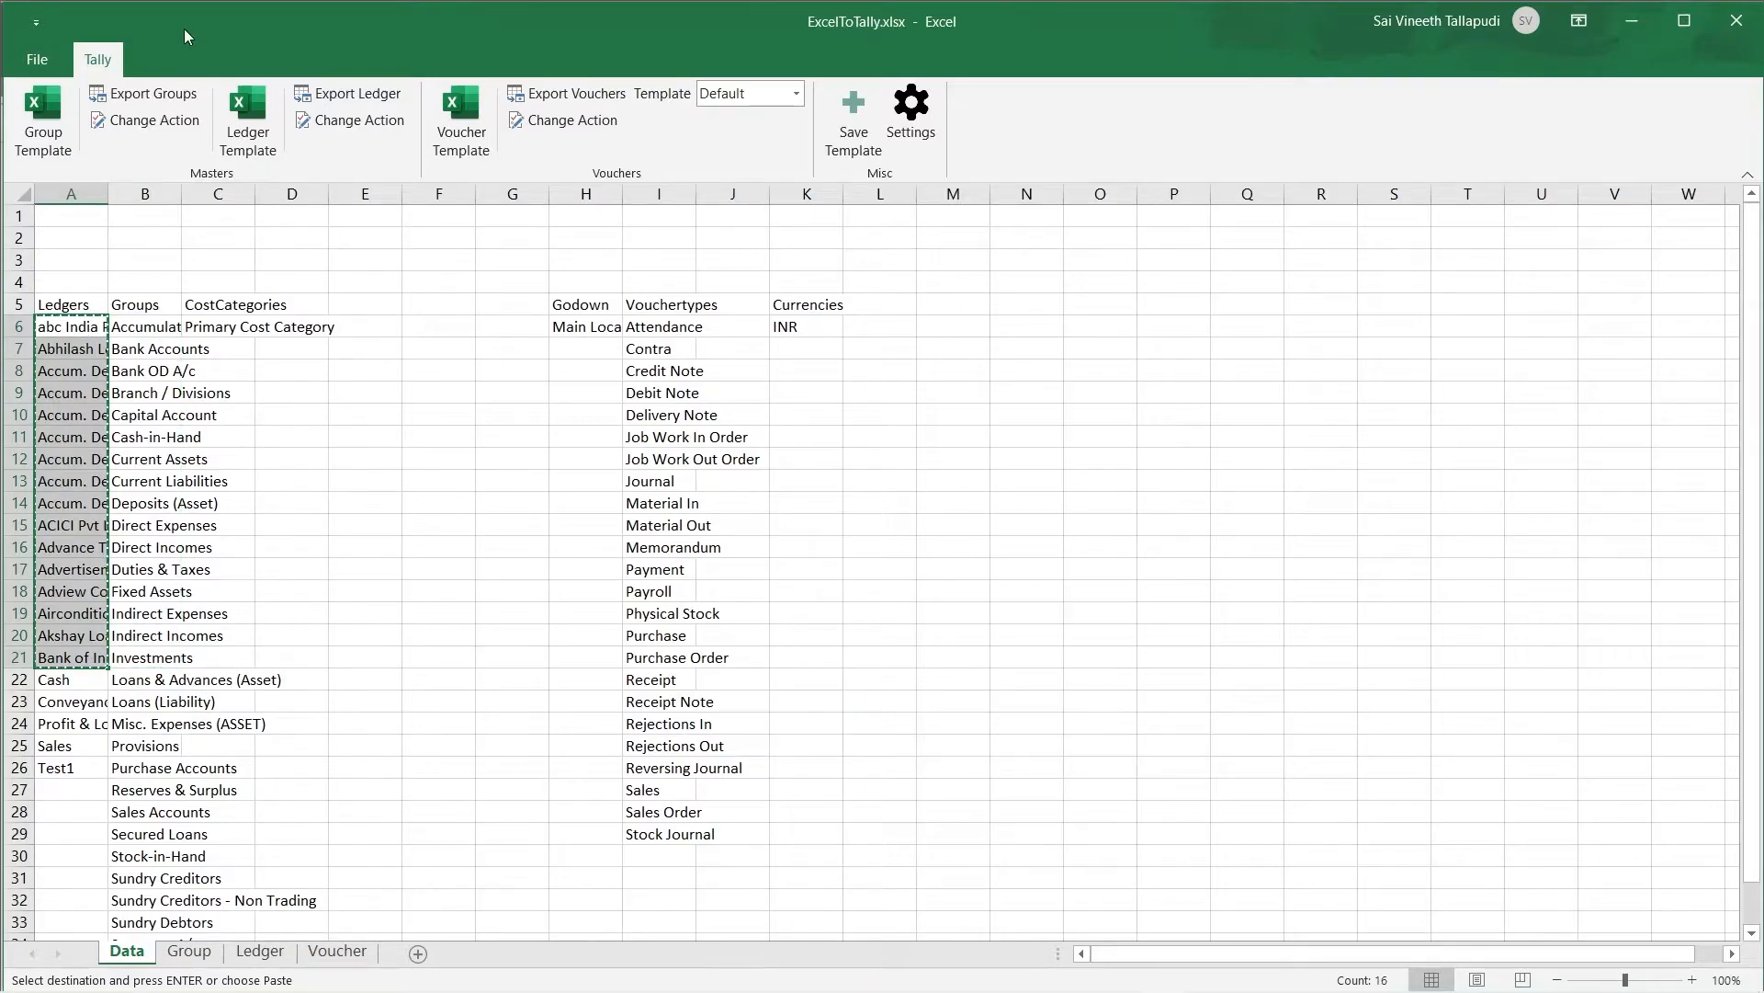
left_click(248, 124)
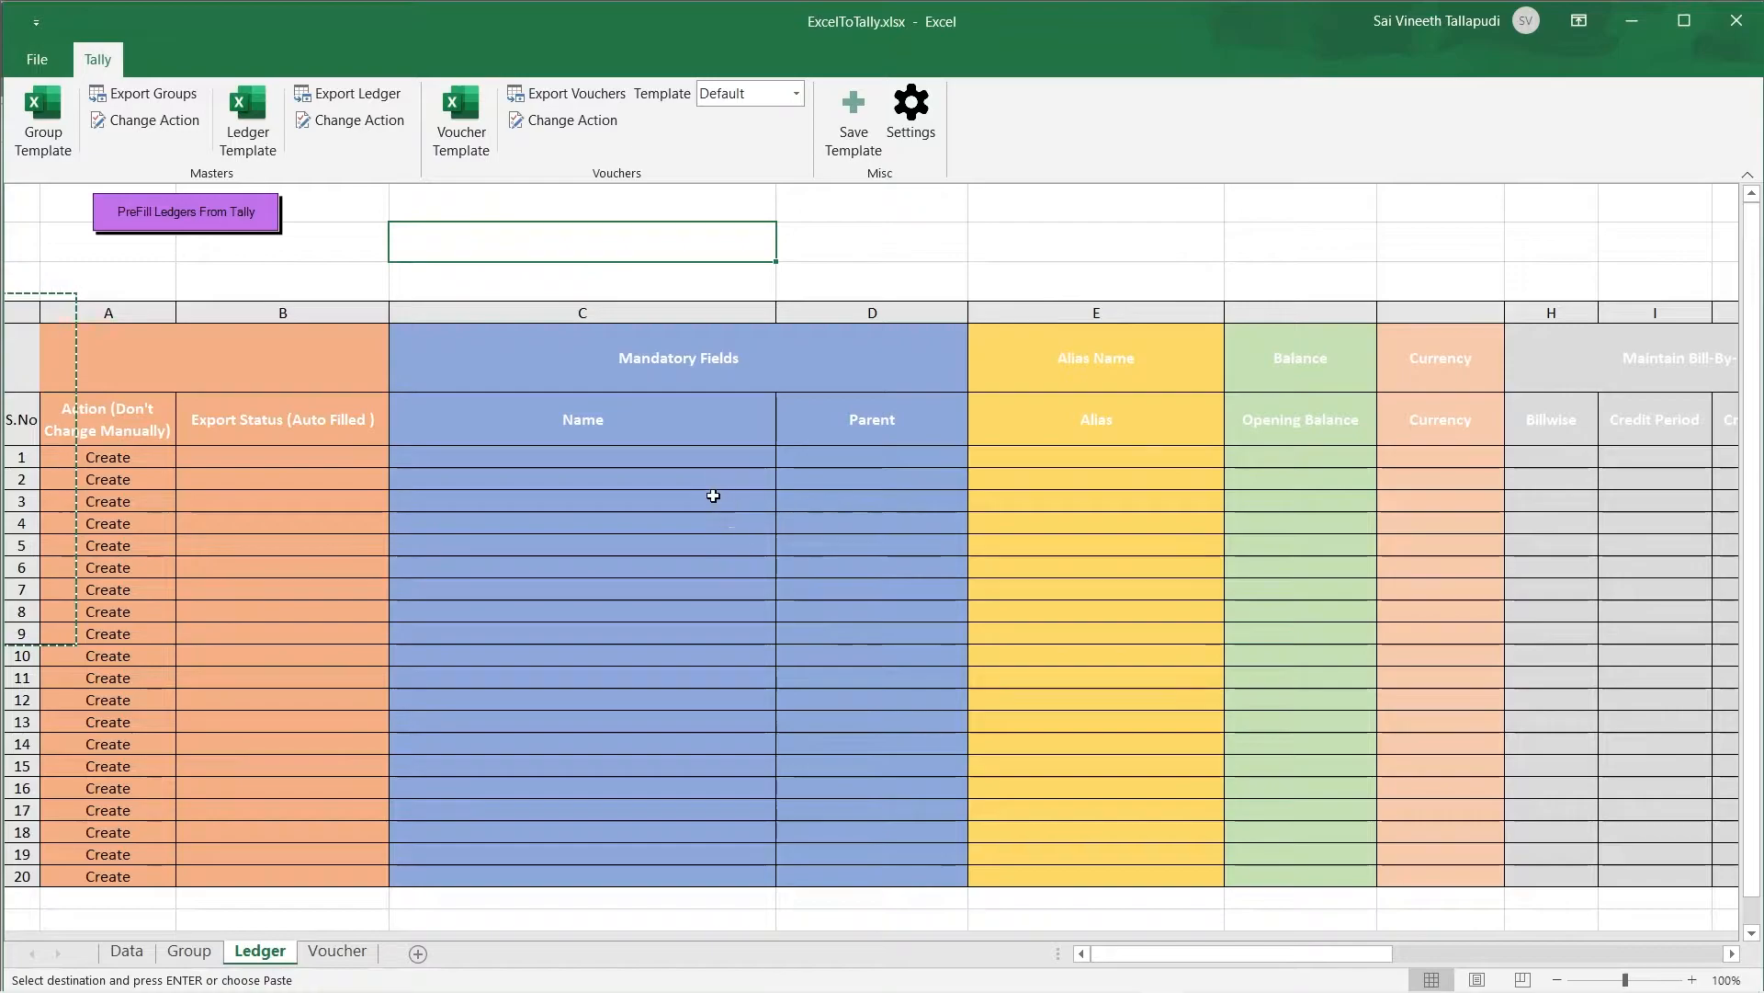
left_click(602, 458)
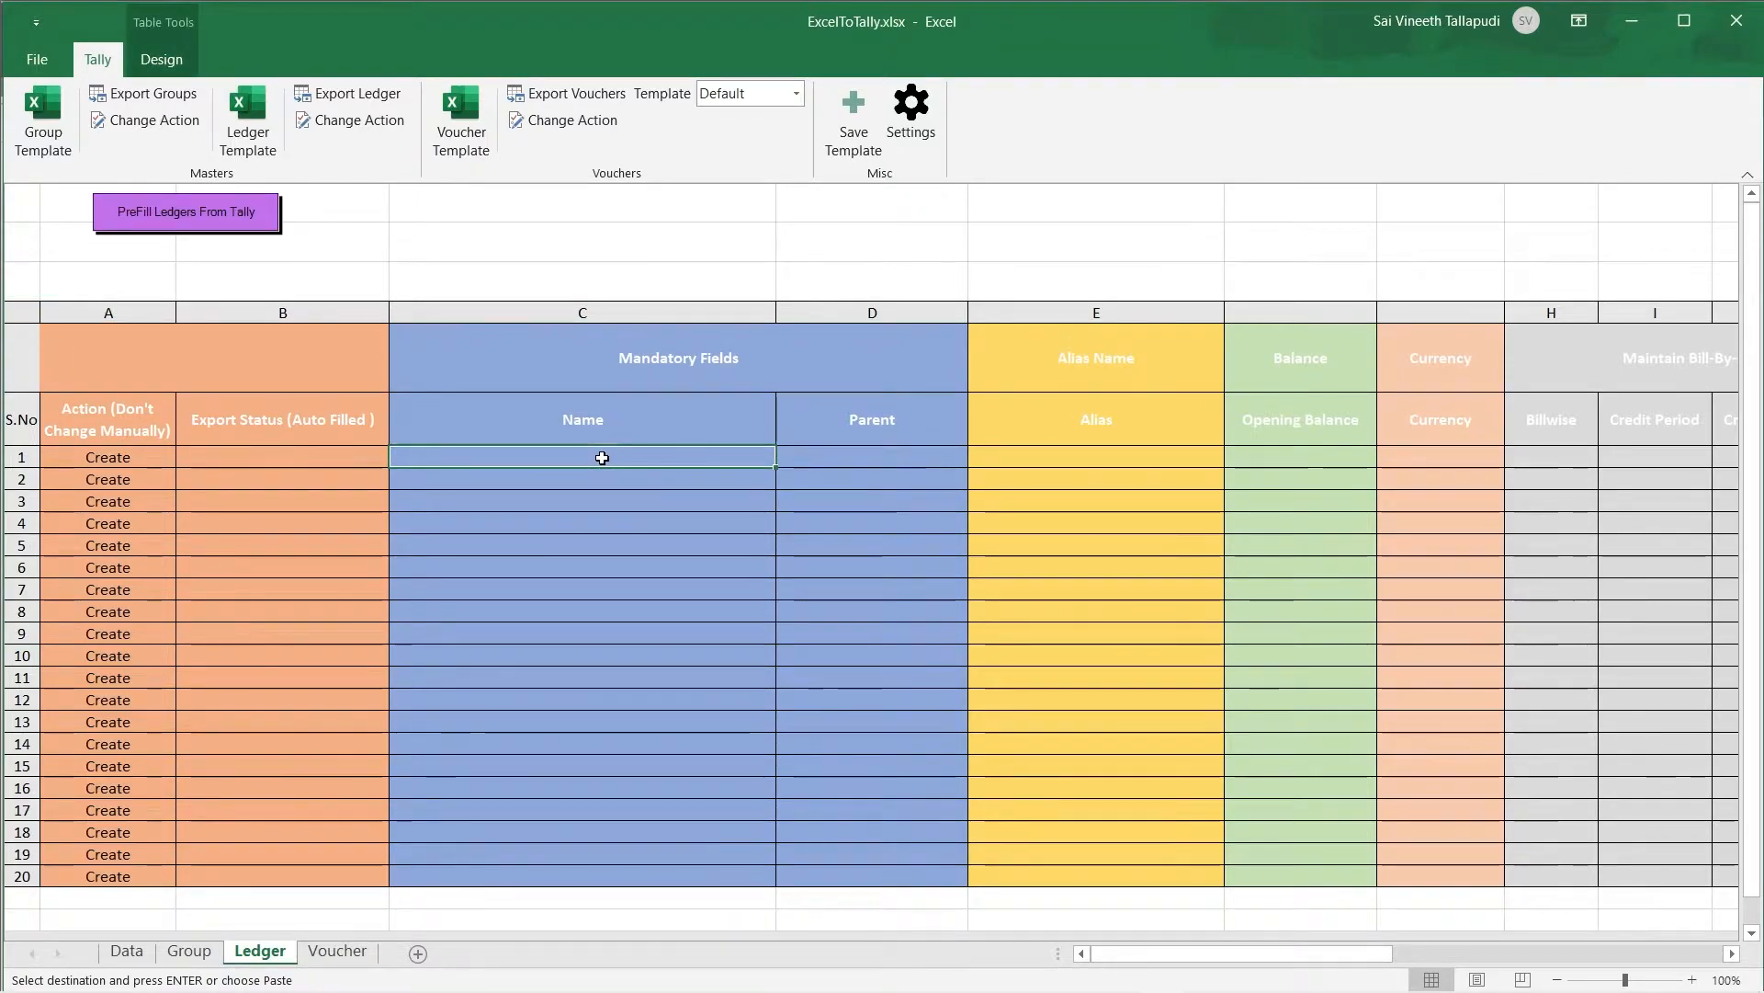
key("ctrl+alt+v")
key("v")
key("Return")
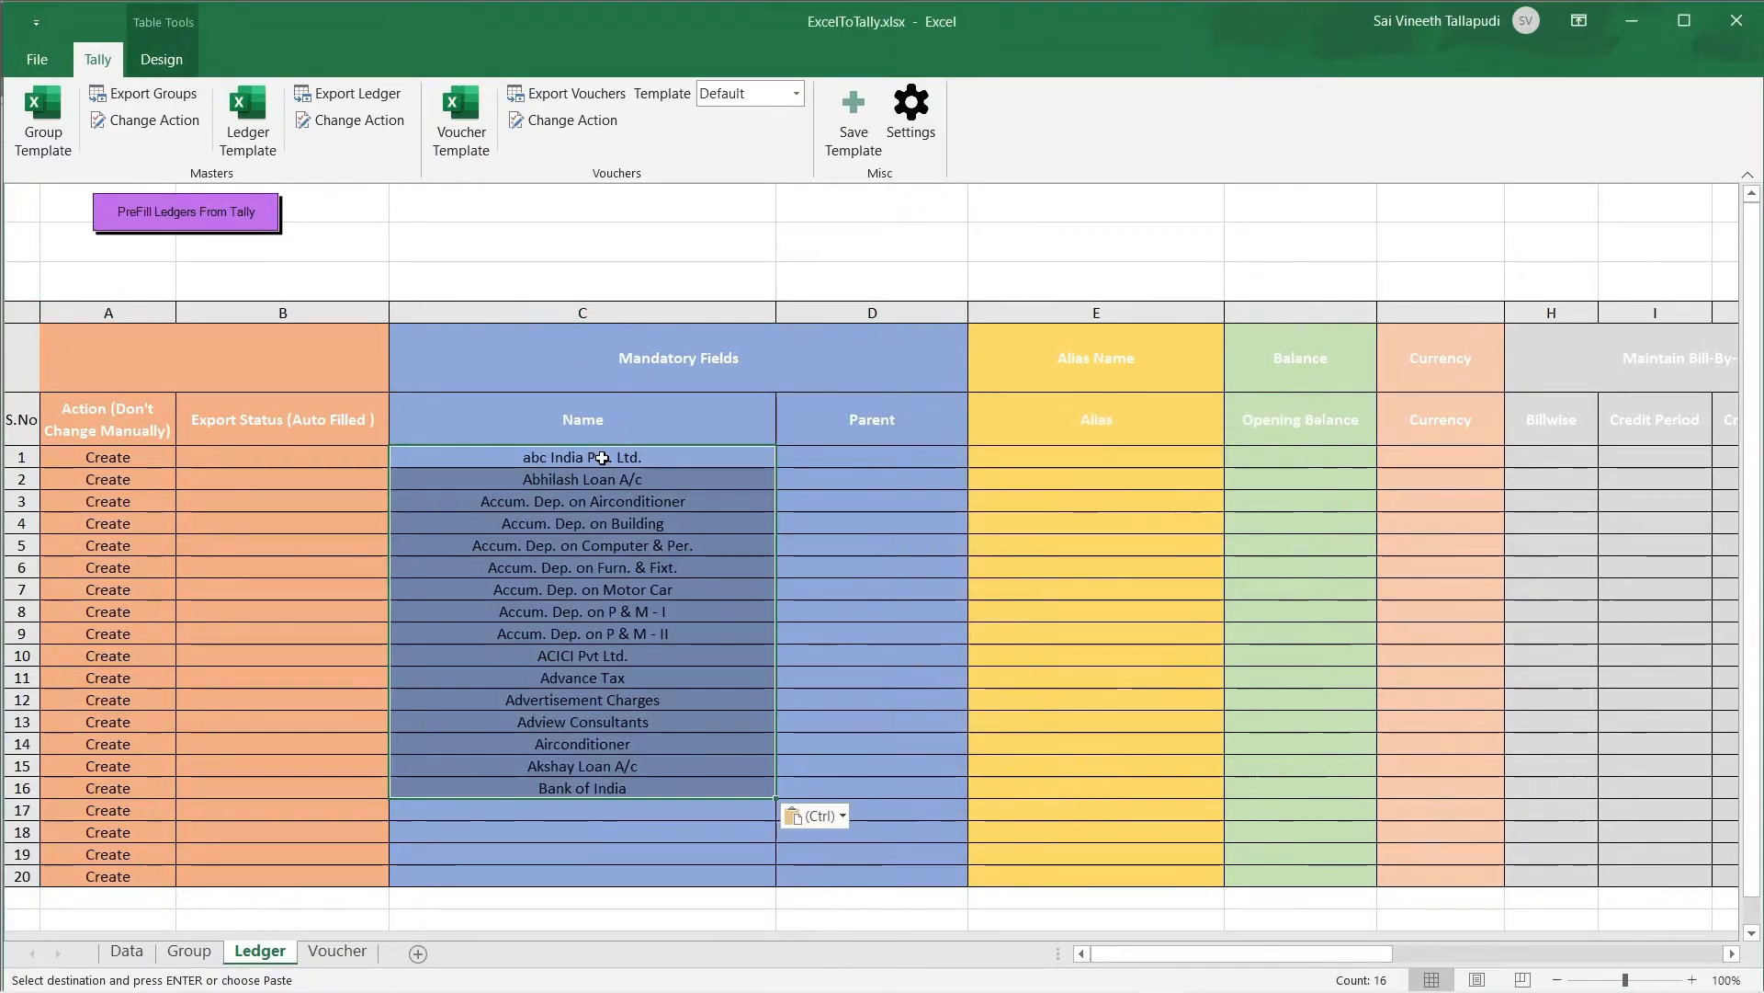
left_click(873, 458)
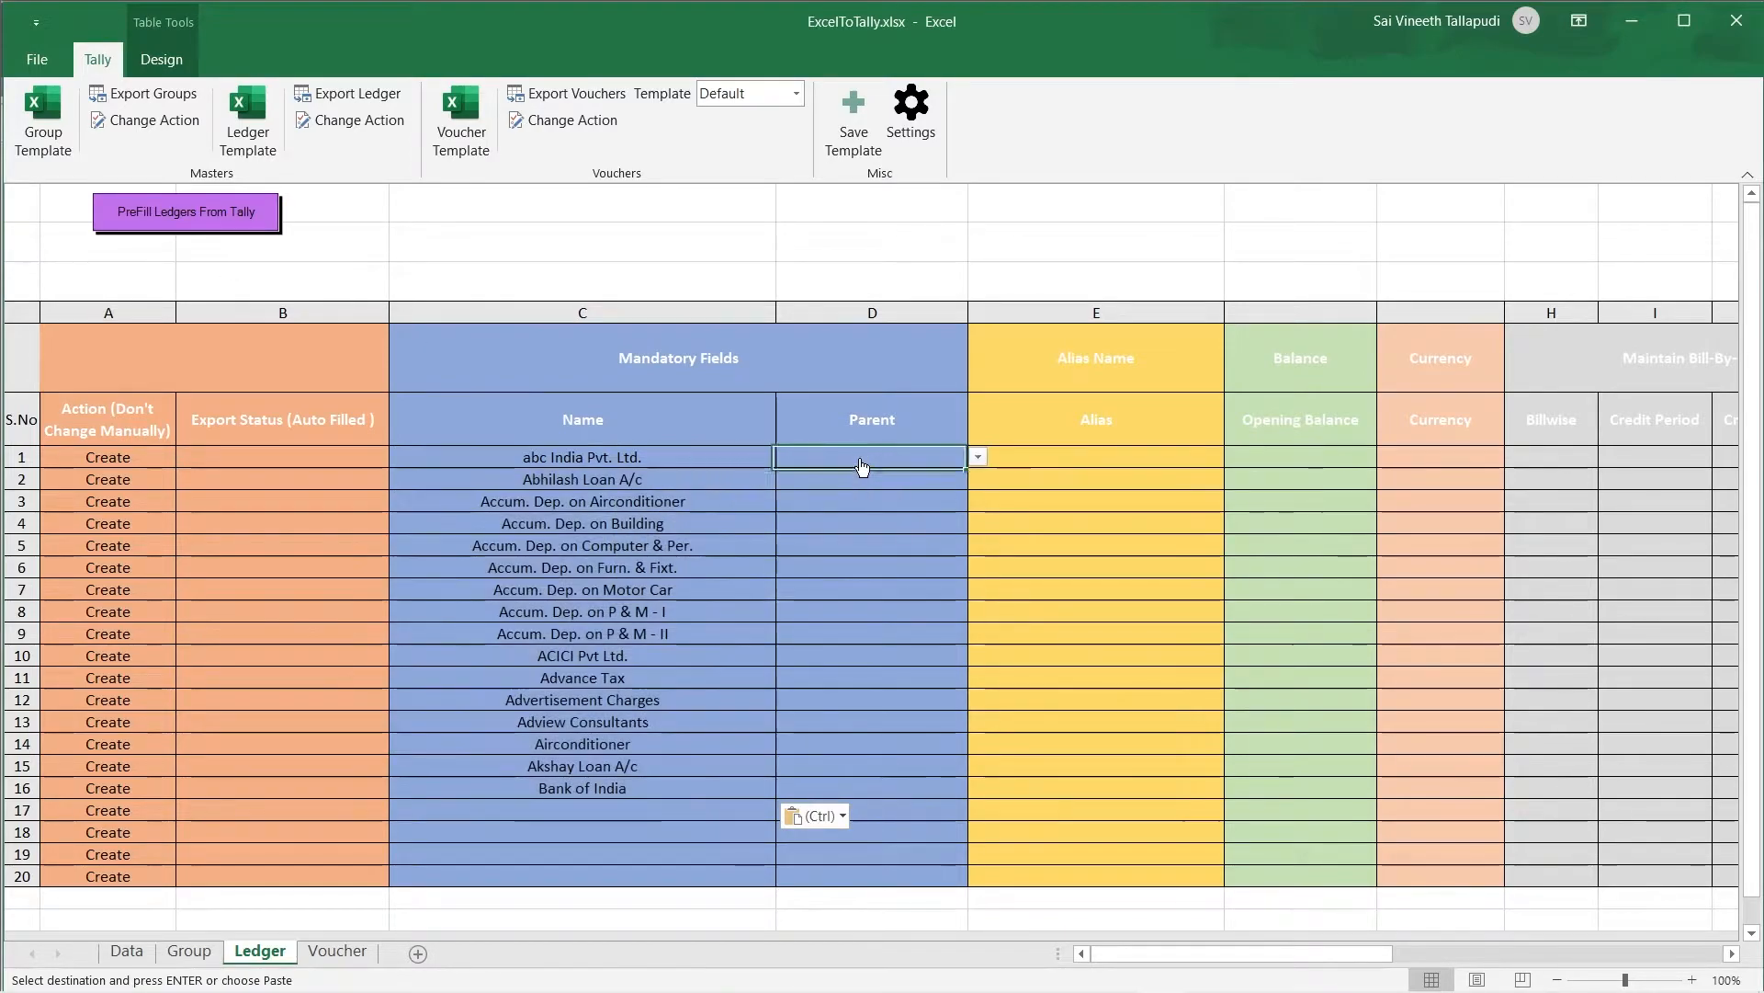
left_click(130, 213)
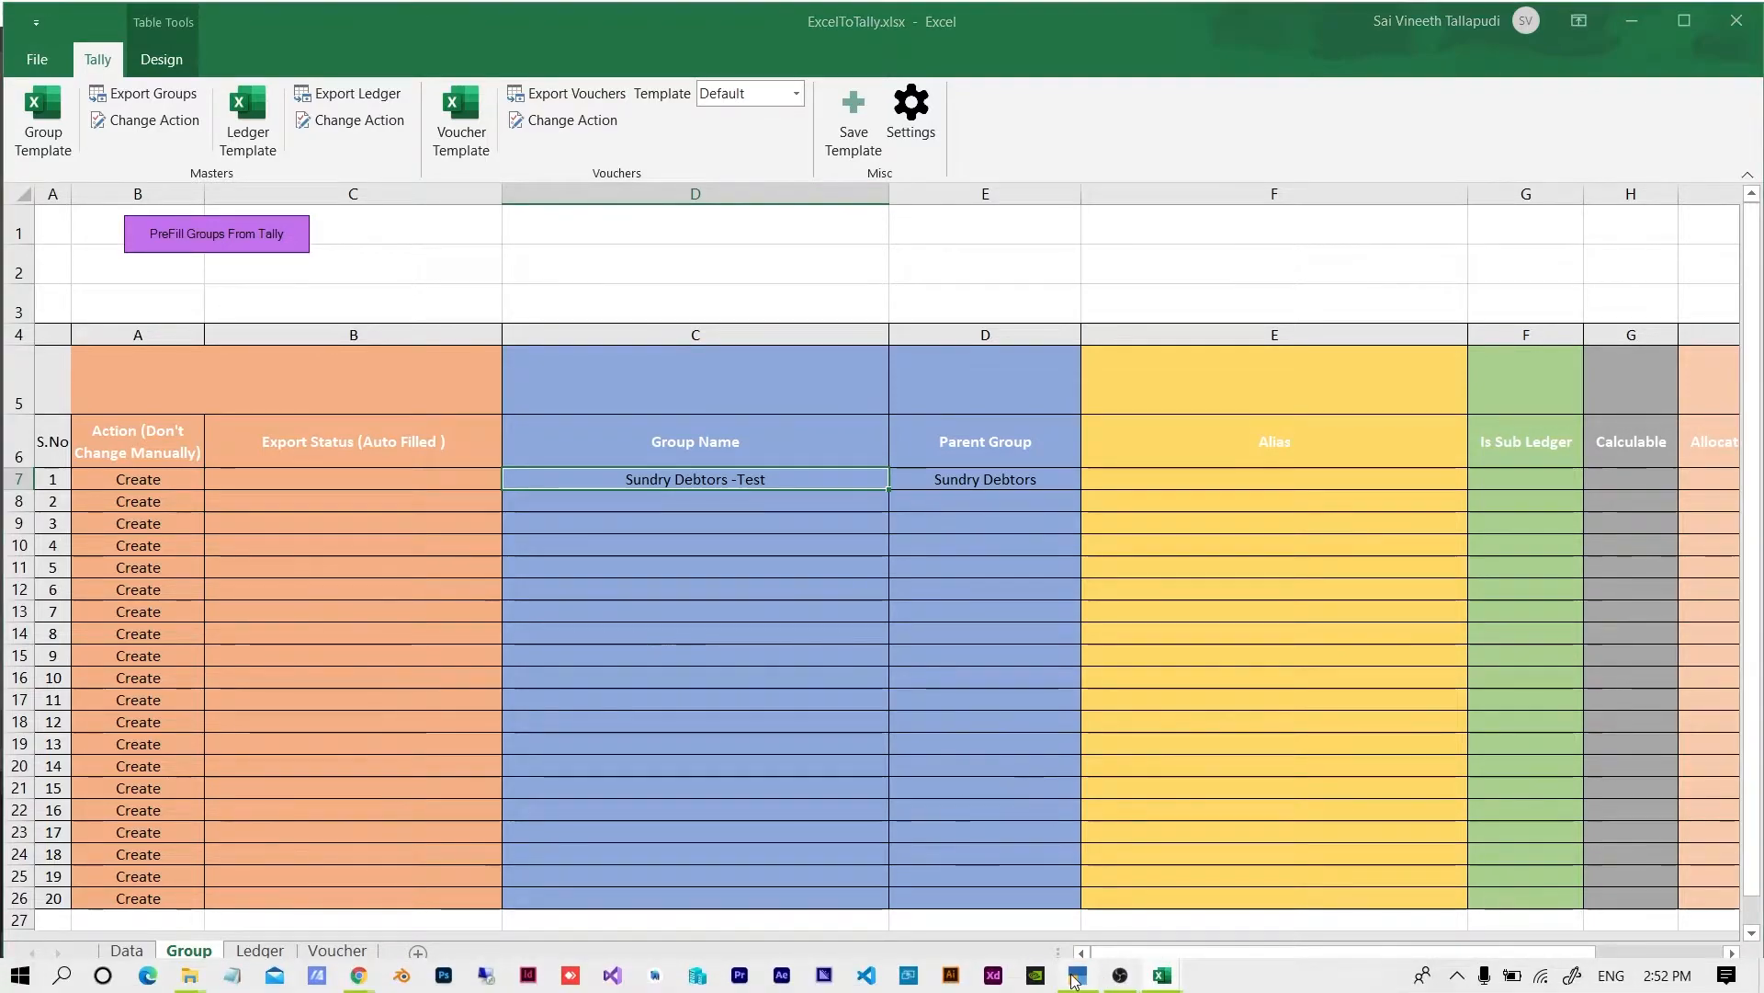
Step: Check TallyPrime's Statistics counts of 30 groups and 21 ledgers, then return to Excel
left_click(1075, 982)
key("Escape")
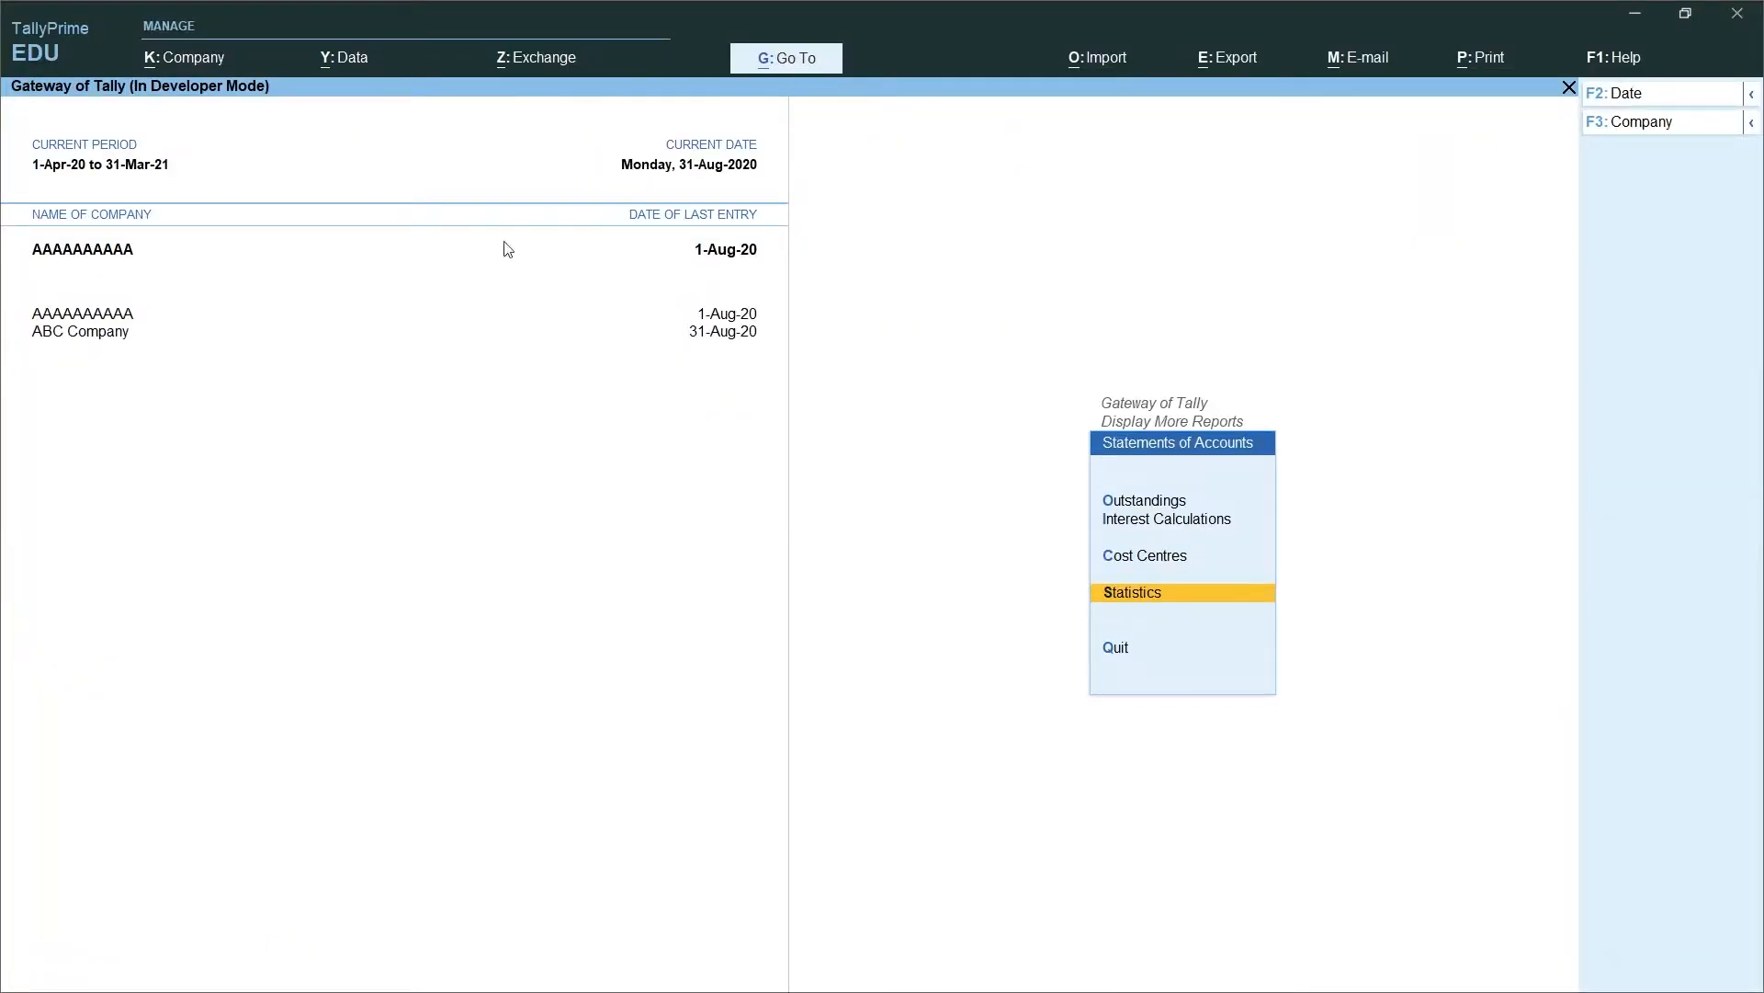
key("Return")
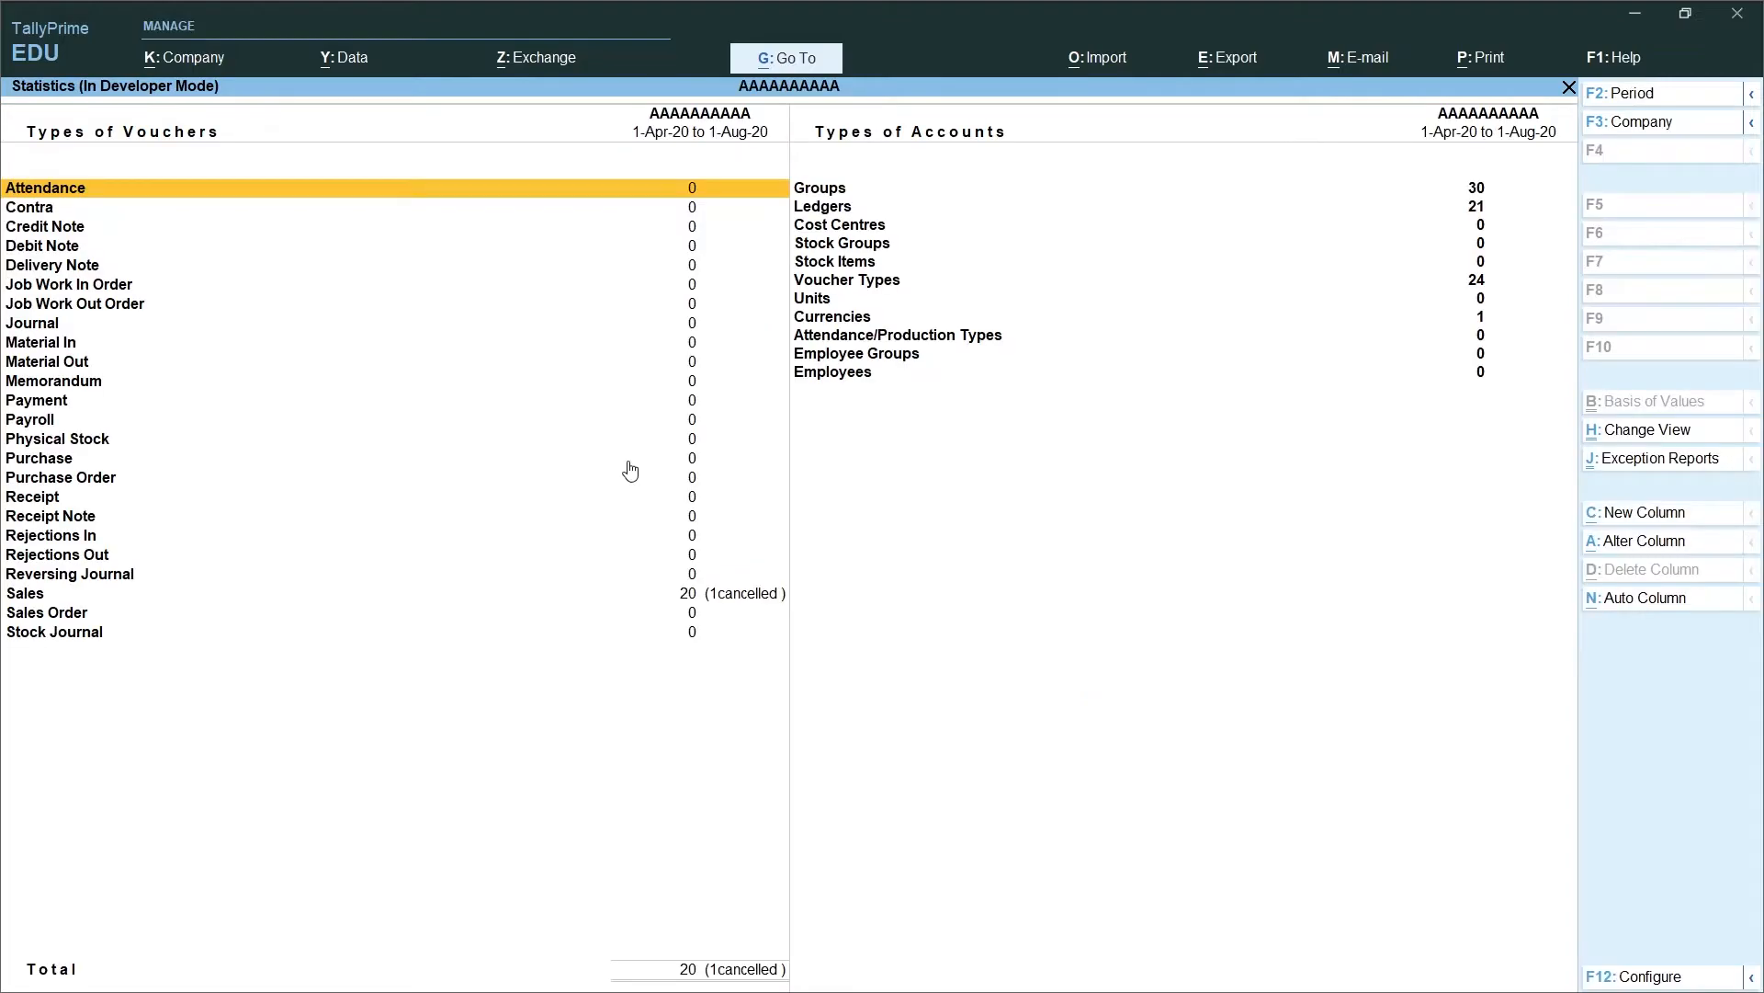
key("Right")
key("Down")
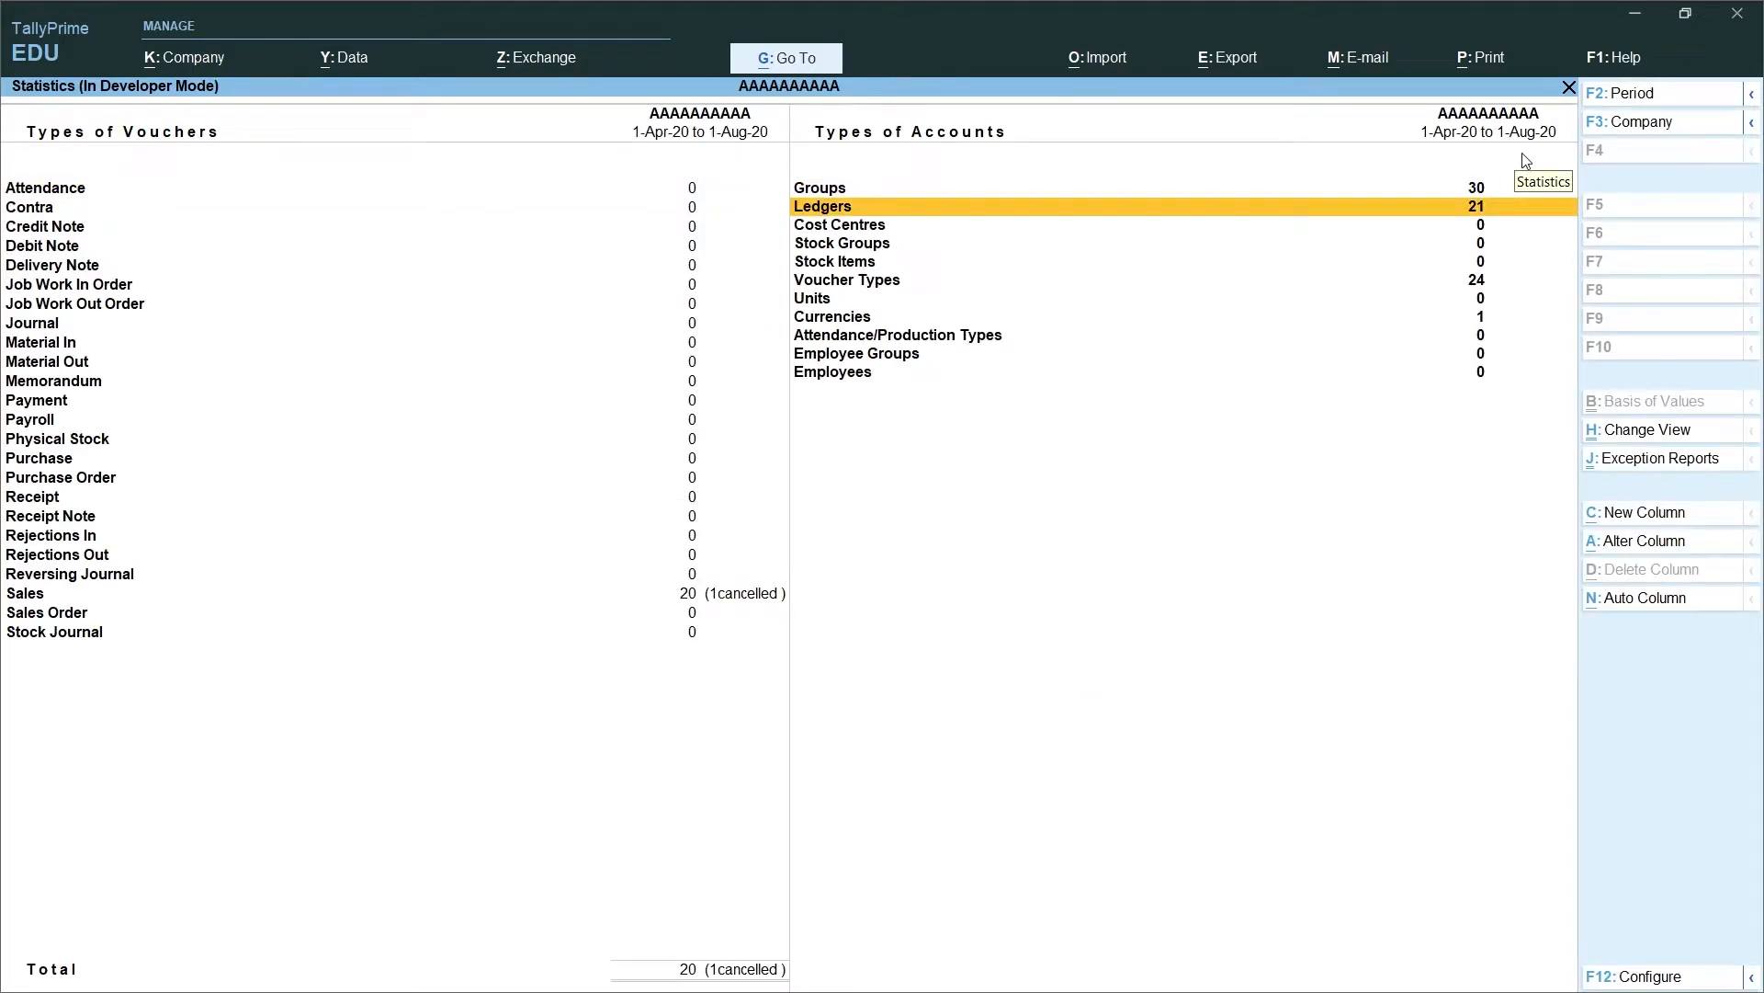
left_click(1482, 190)
key("alt+Tab")
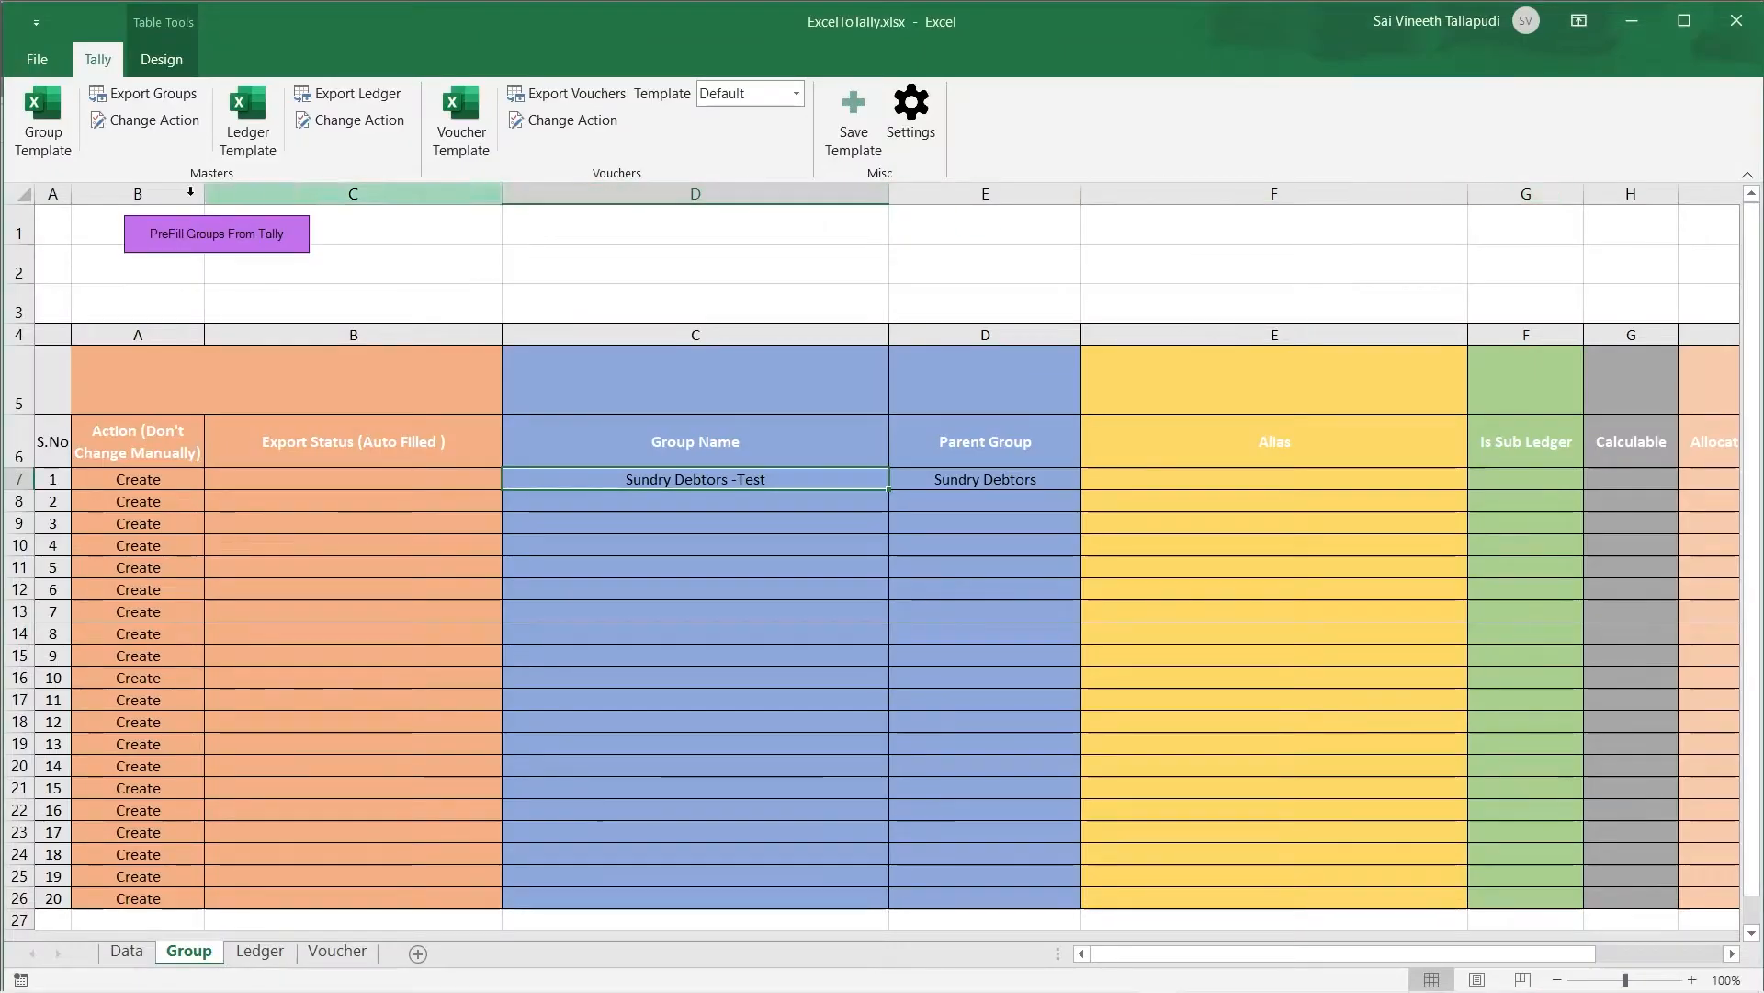
Step: Export the Sundry Debtors -Test group to Tally and open the refreshed List of Groups
left_click(152, 95)
left_click(340, 476)
key("alt+Tab")
key("Escape")
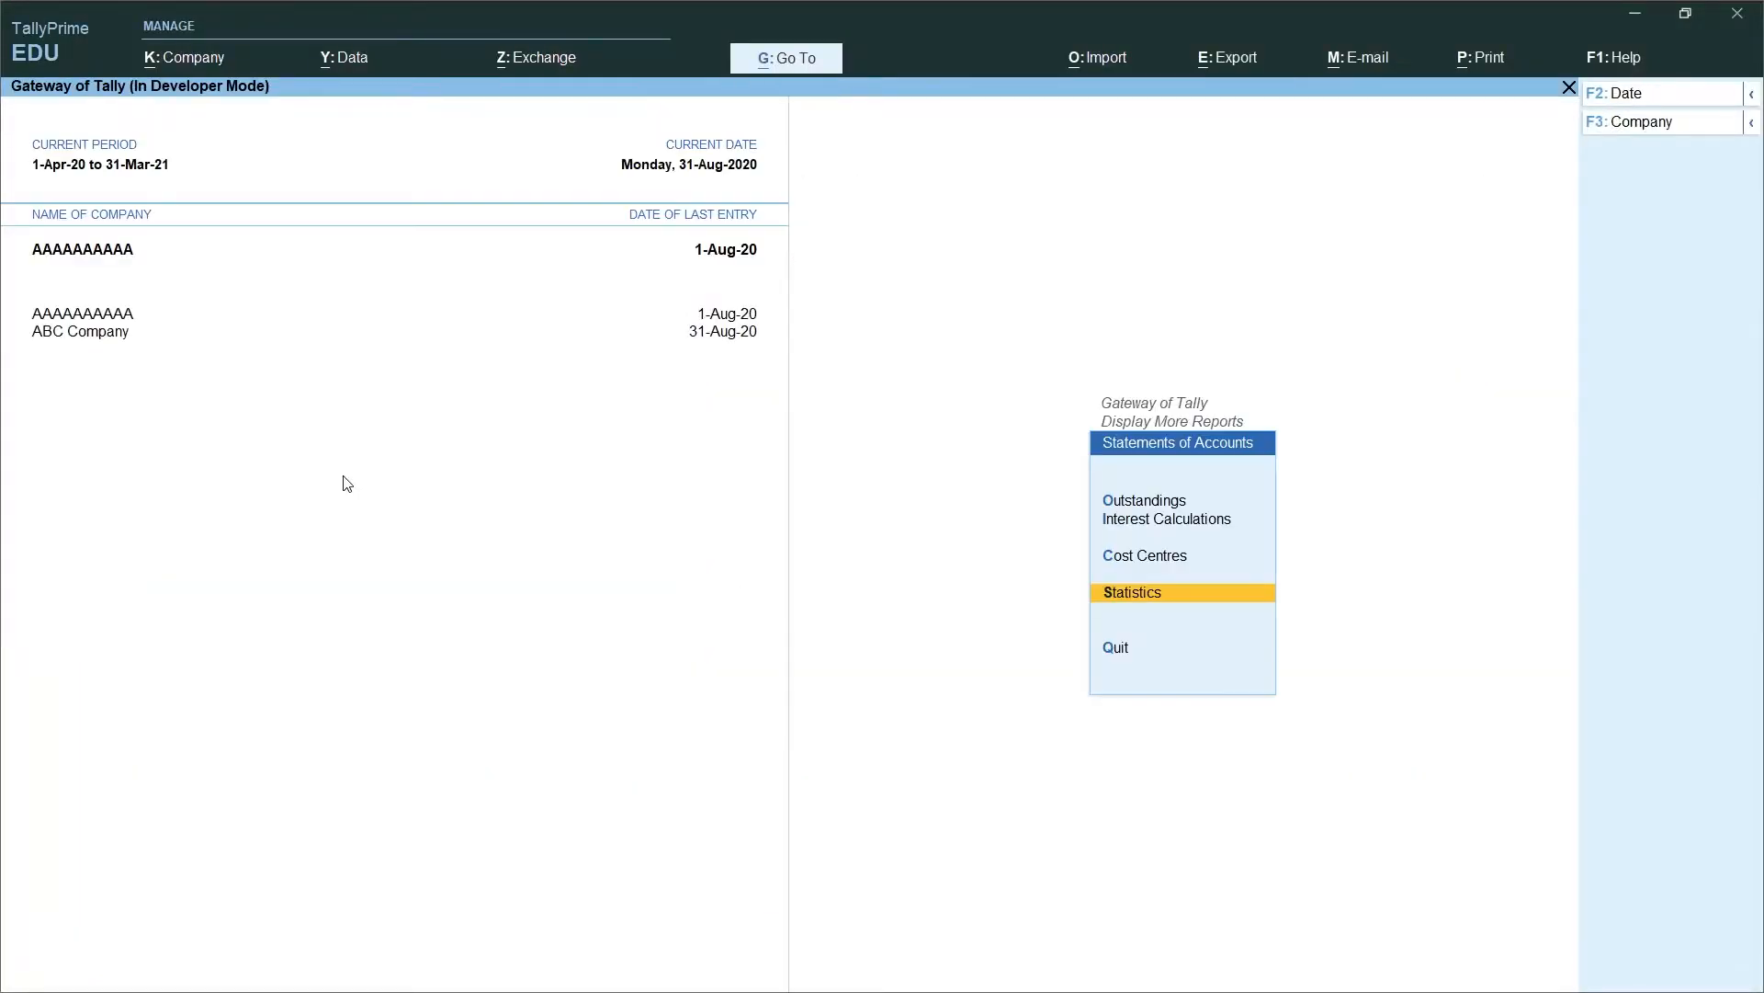
key("Return")
key("Right")
key("Return")
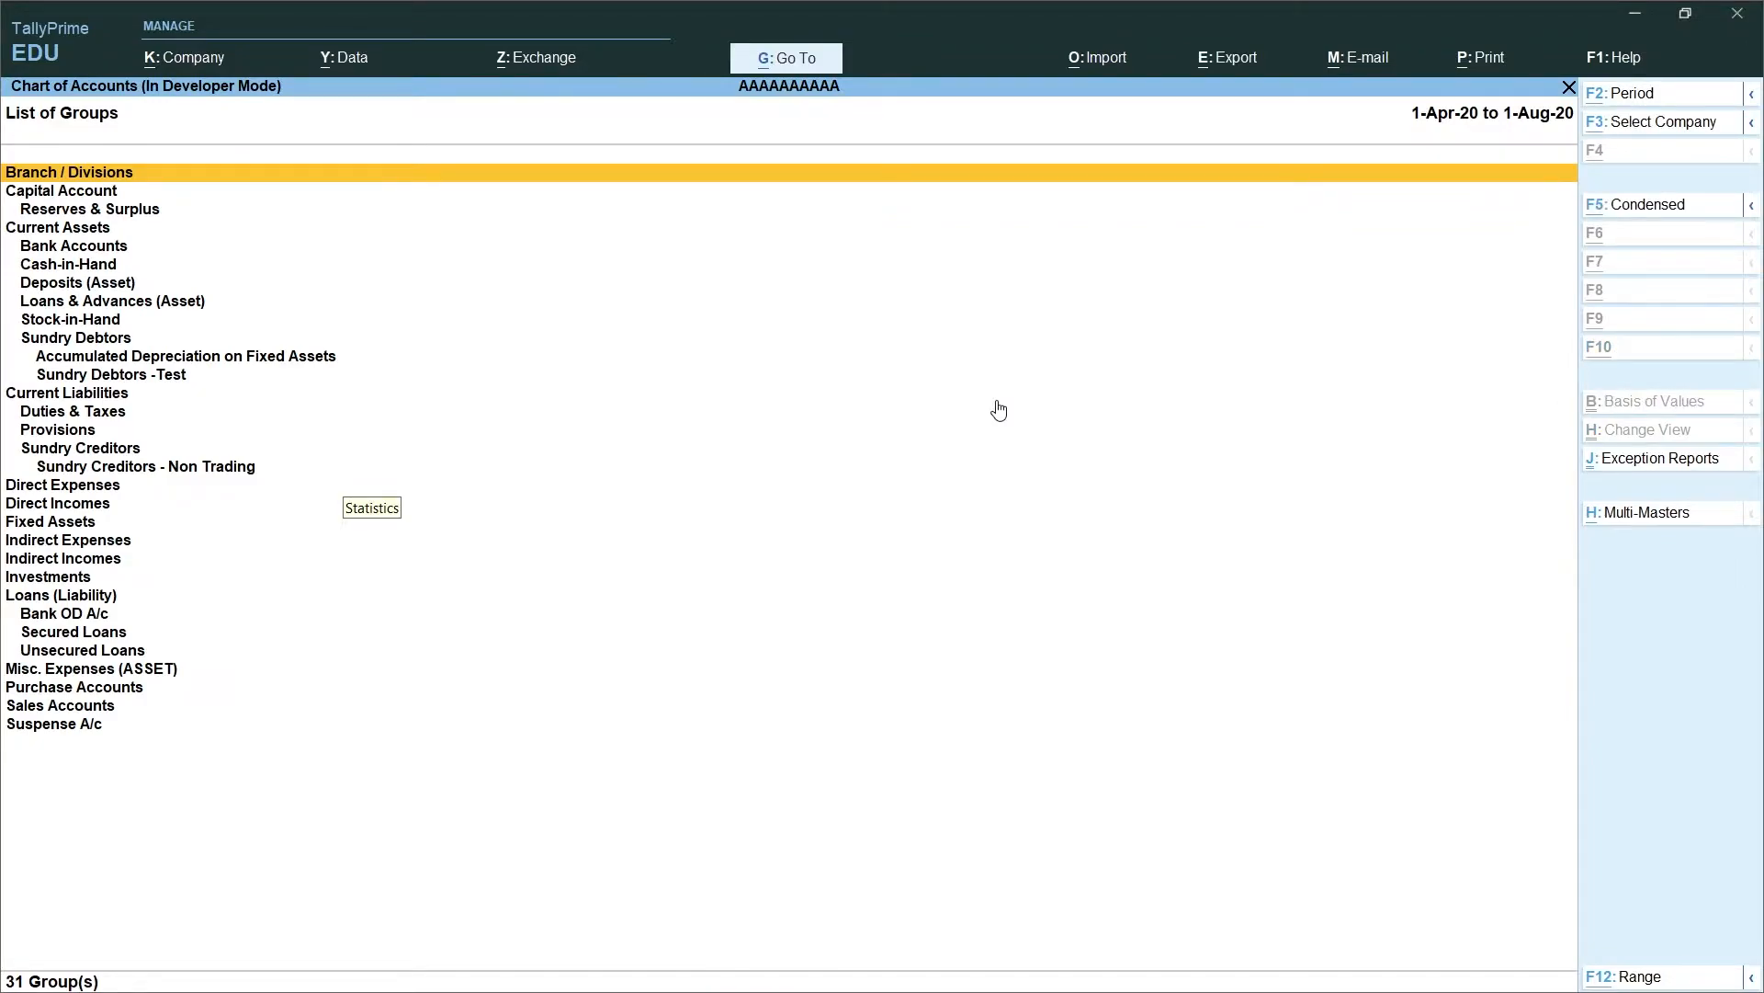
Step: Inspect Sundry Debtors and Sundry Debtors -Test in Tally's group list against the Excel row
key("alt+Tab")
left_click(631, 477)
key("alt+Tab")
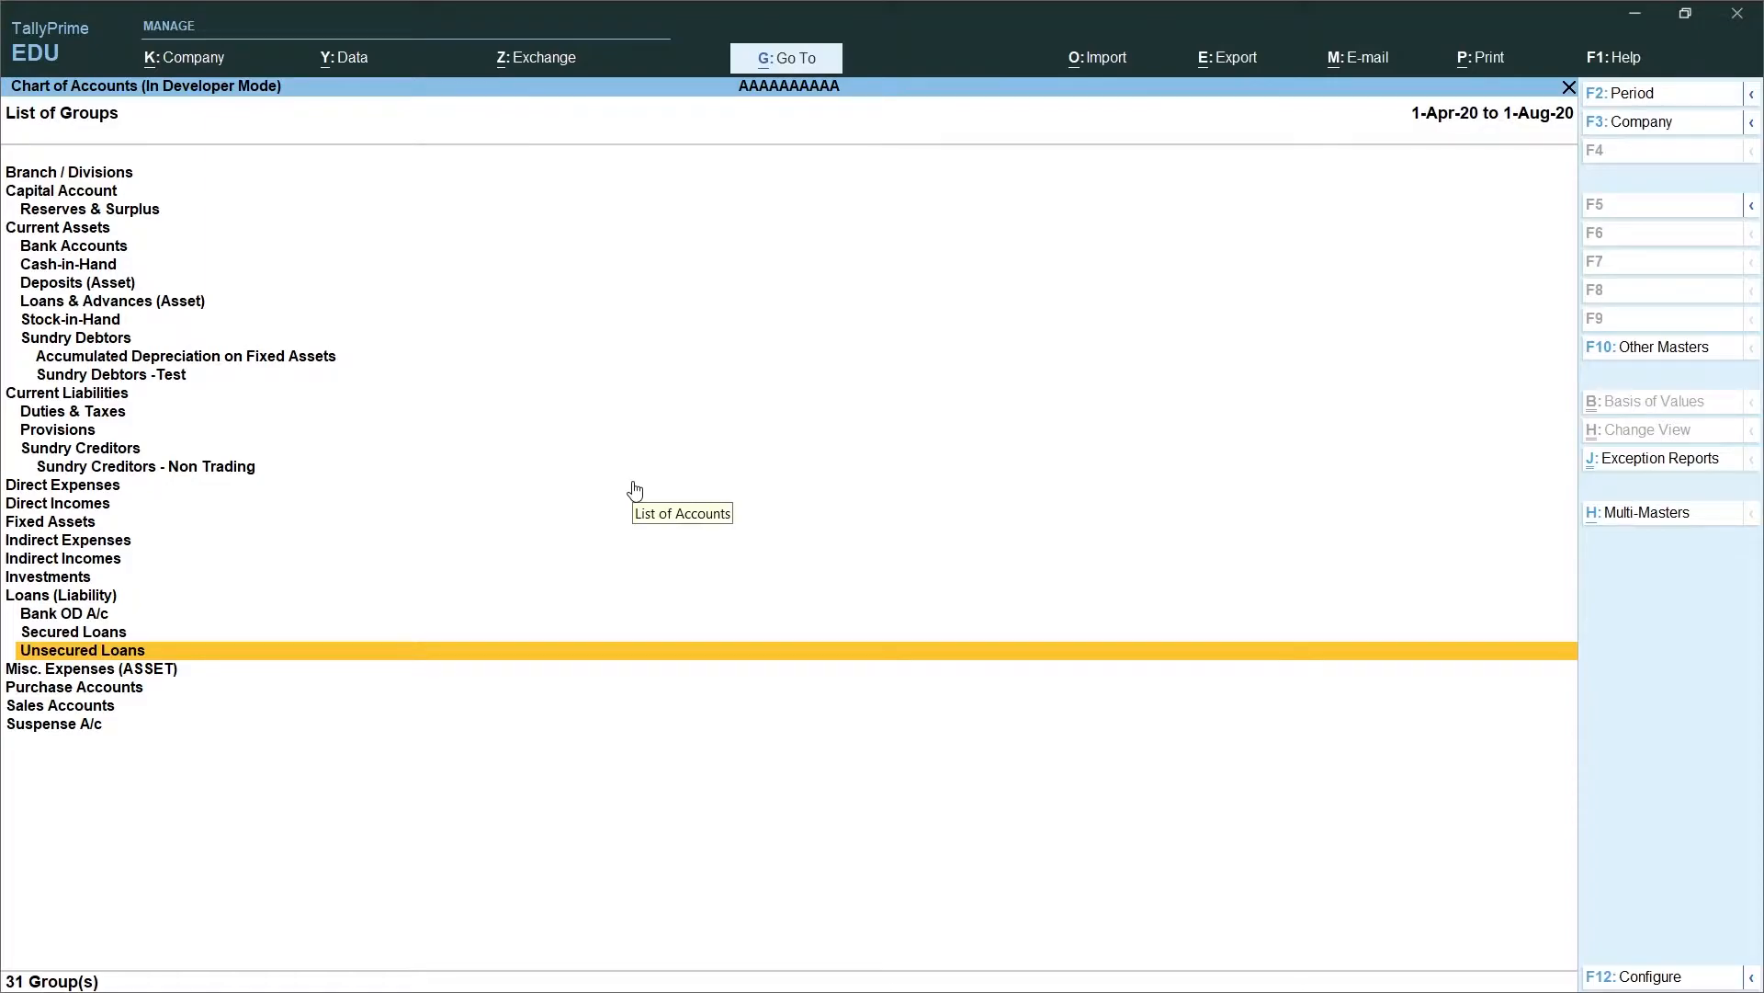
key("Down")
key("Down")
key("Down")
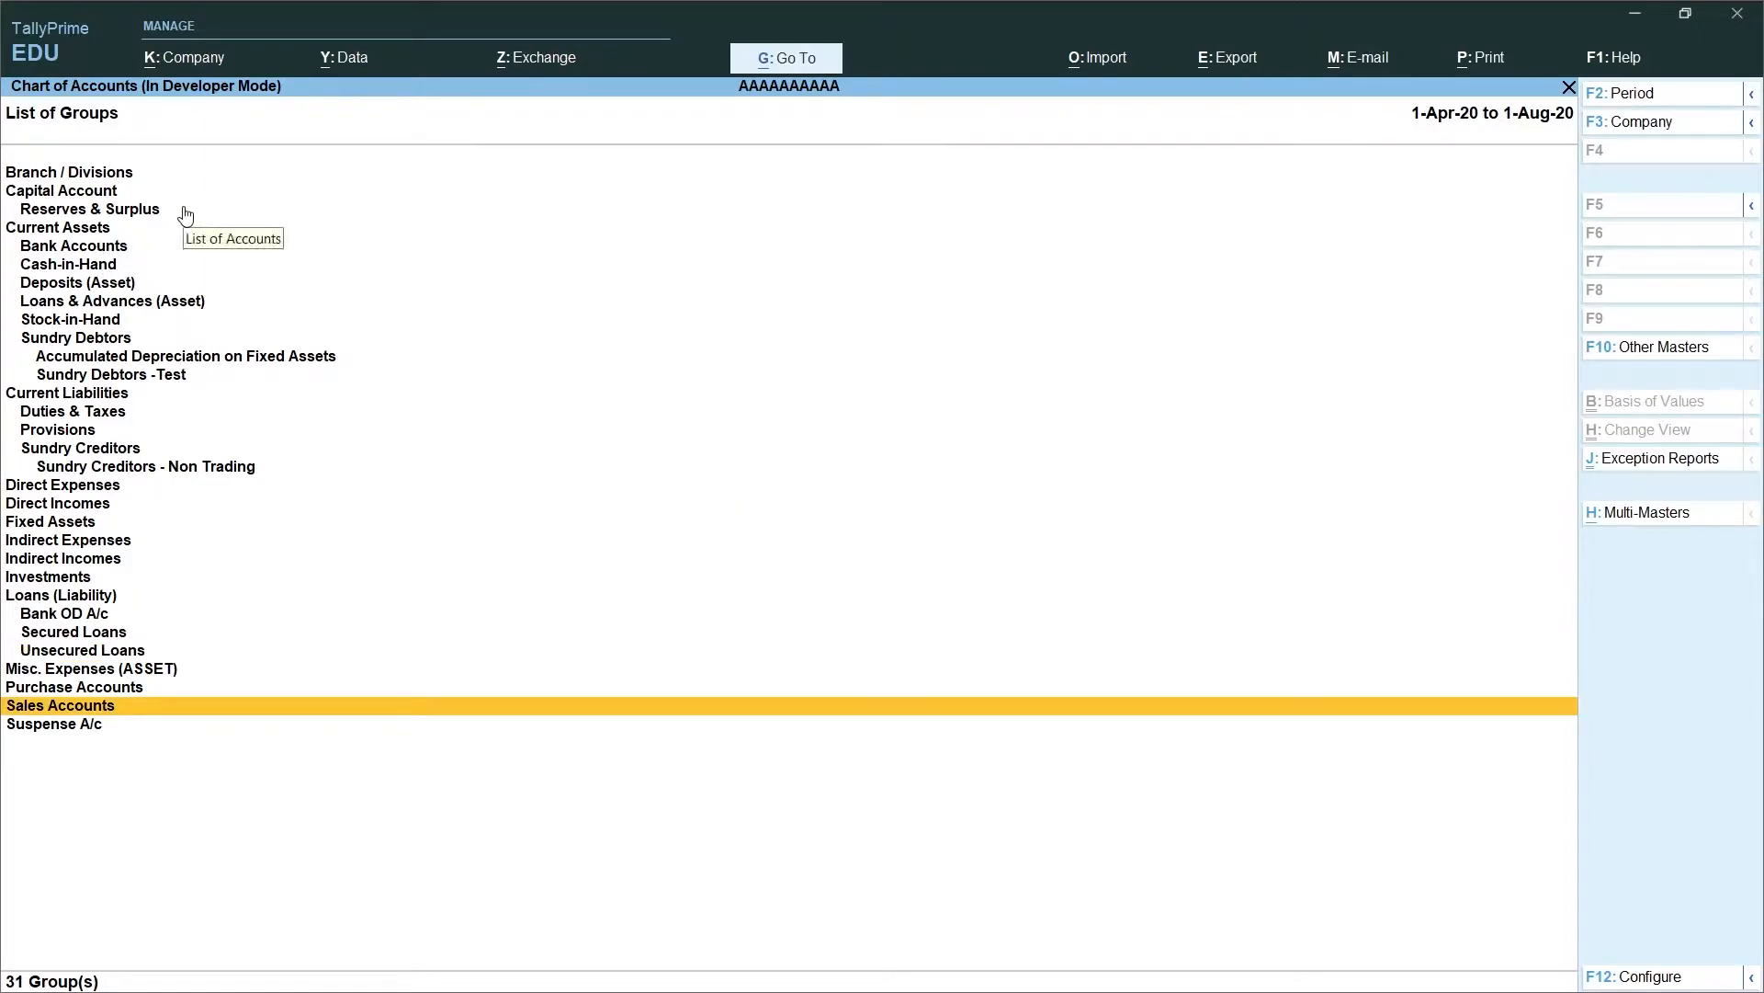
key("s")
key("s")
key("s")
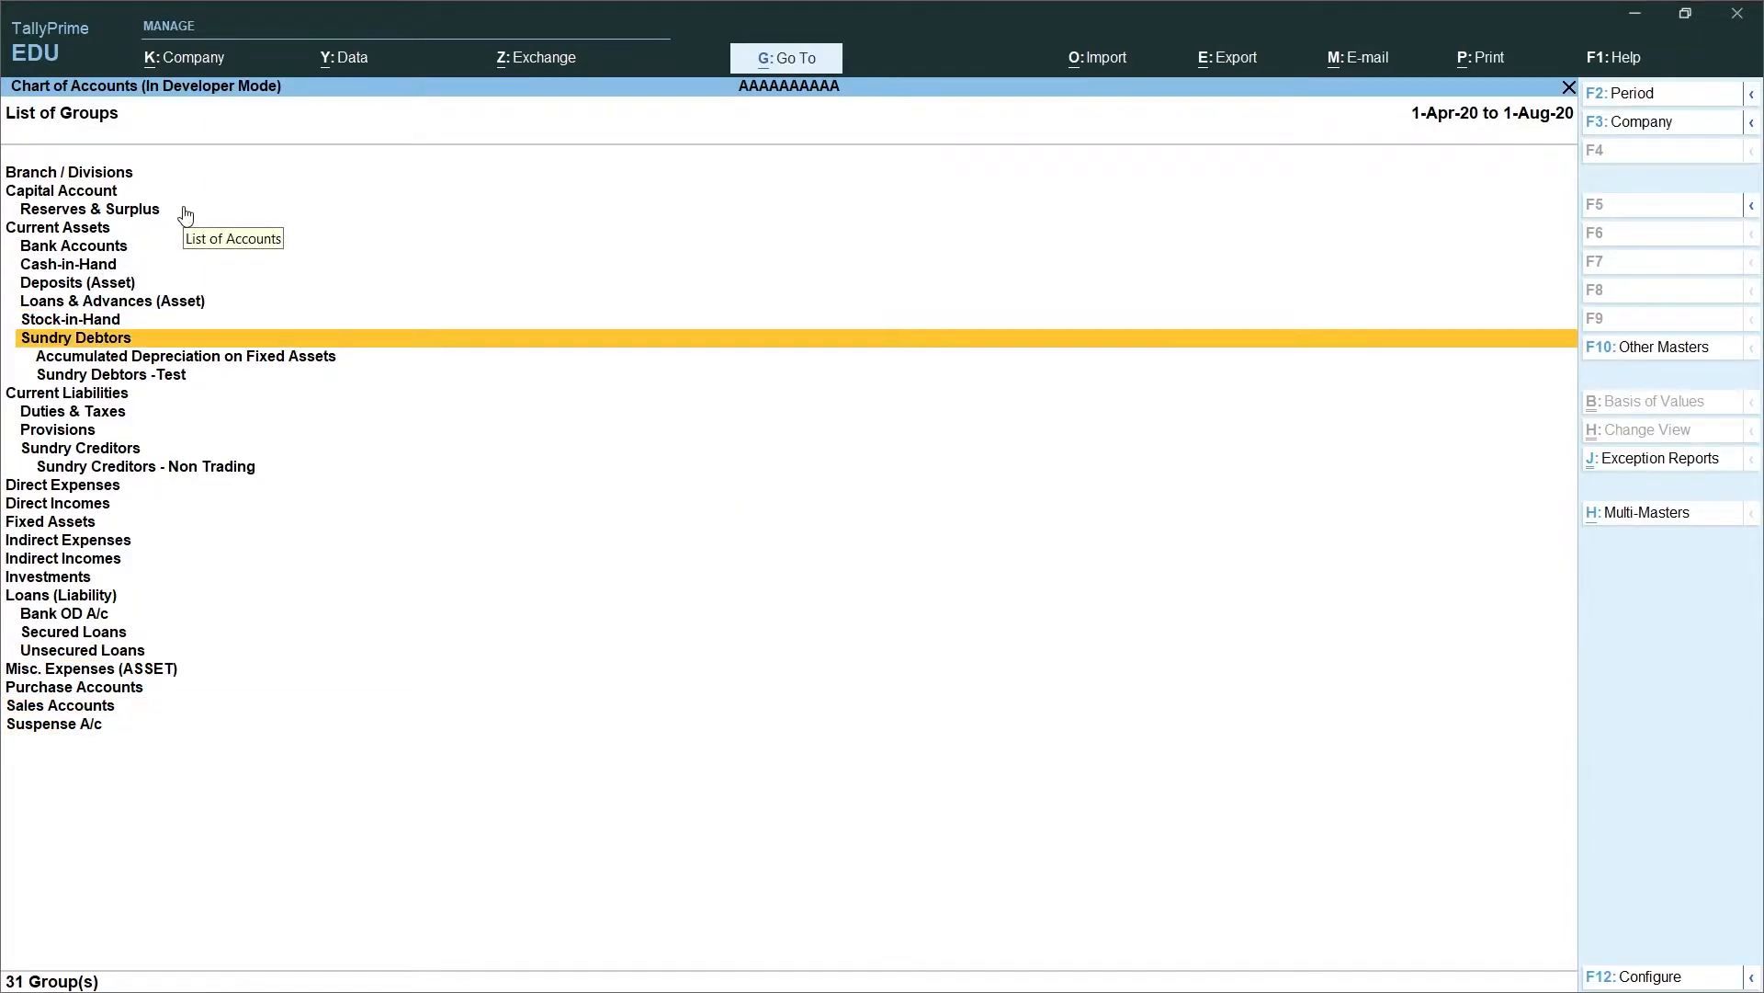
key("Return")
key("Escape")
key("Down")
key("Down")
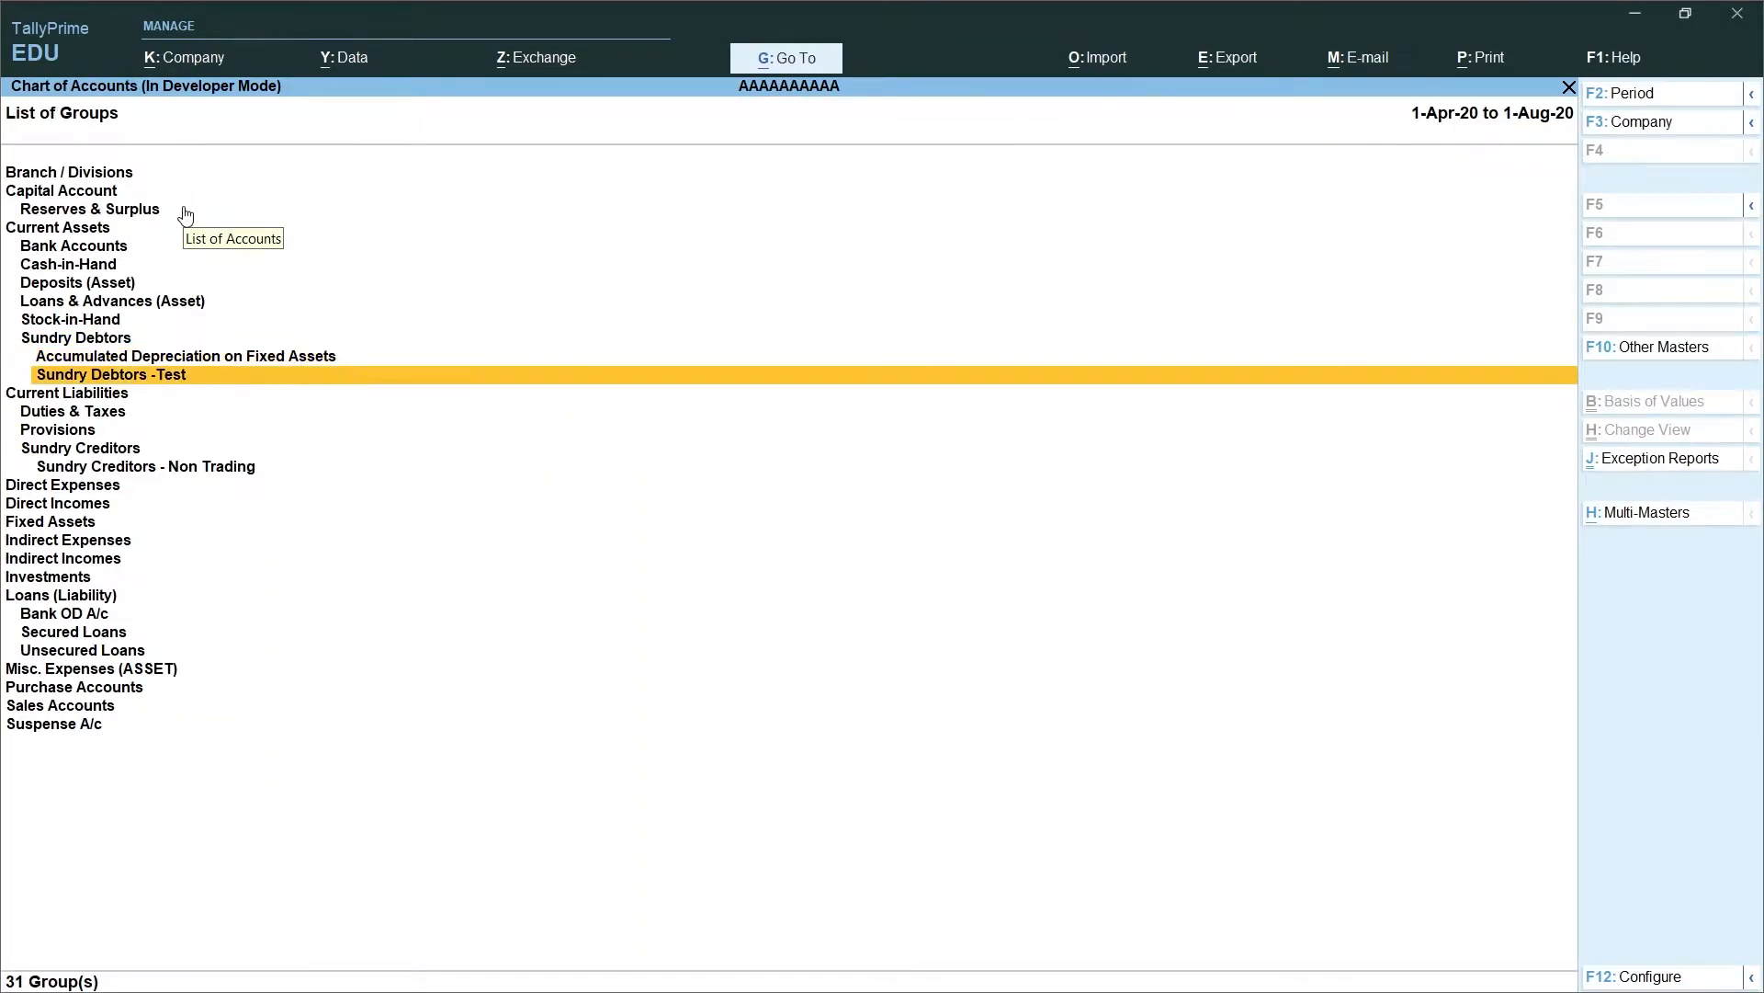
key("Return")
key("Escape")
key("Return")
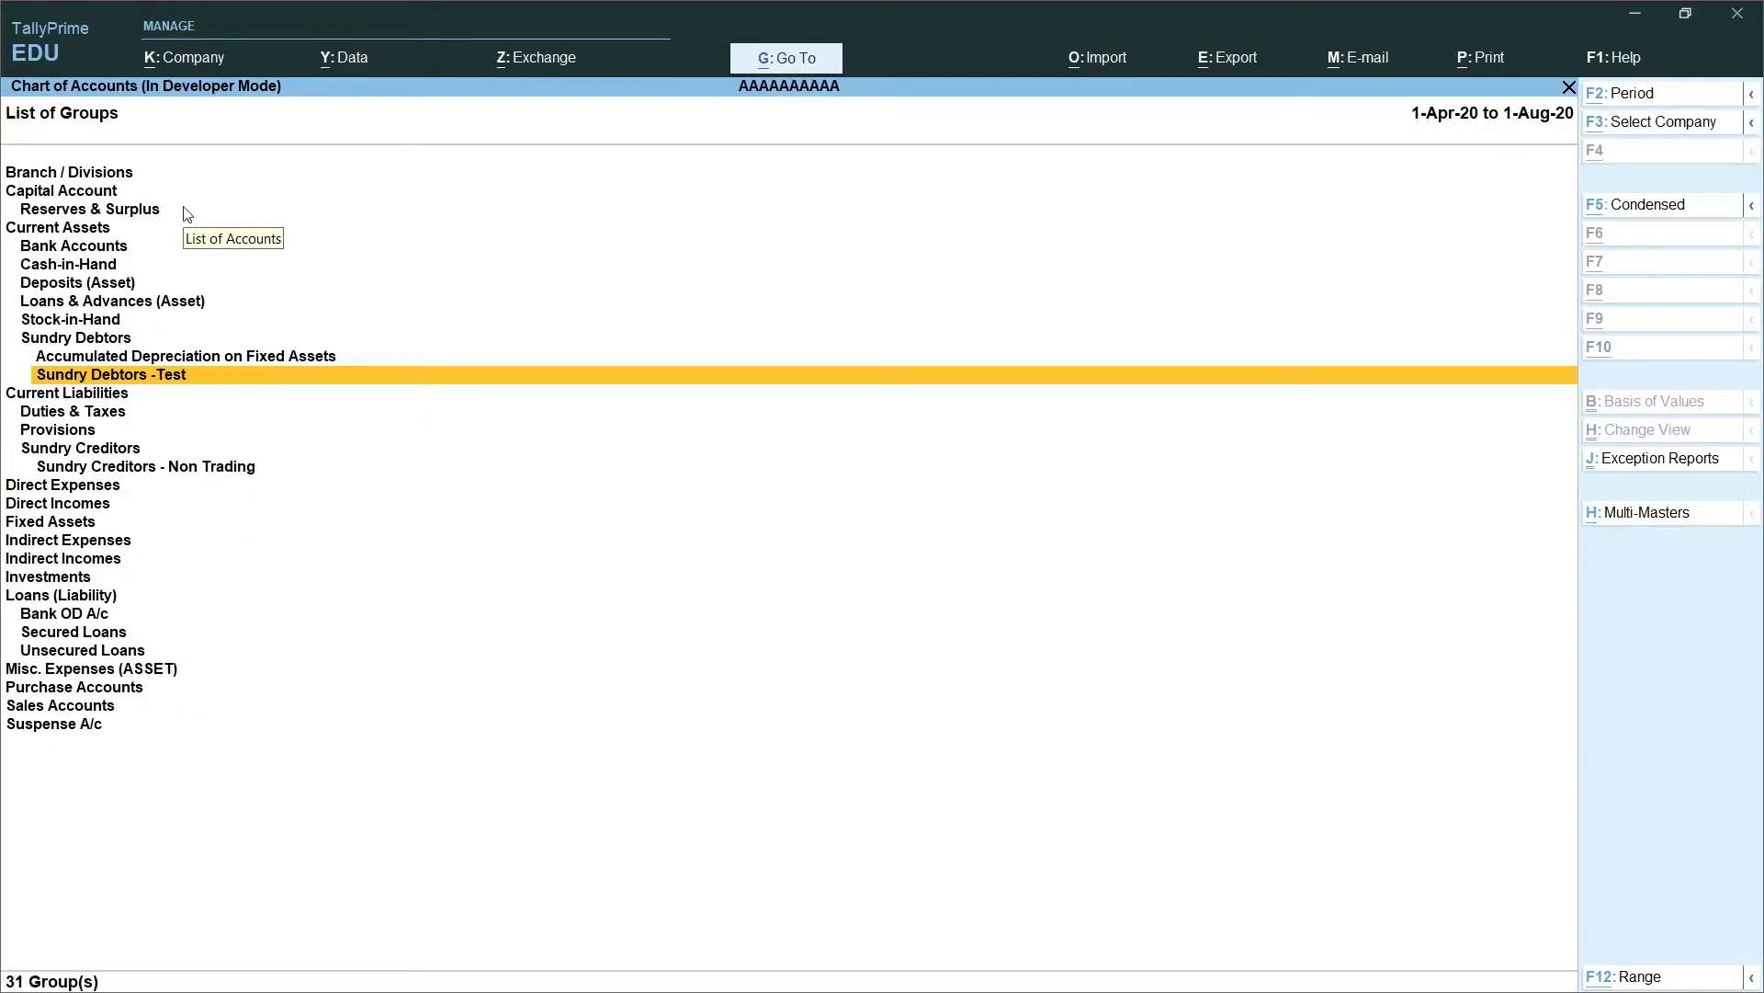
key("alt+Tab")
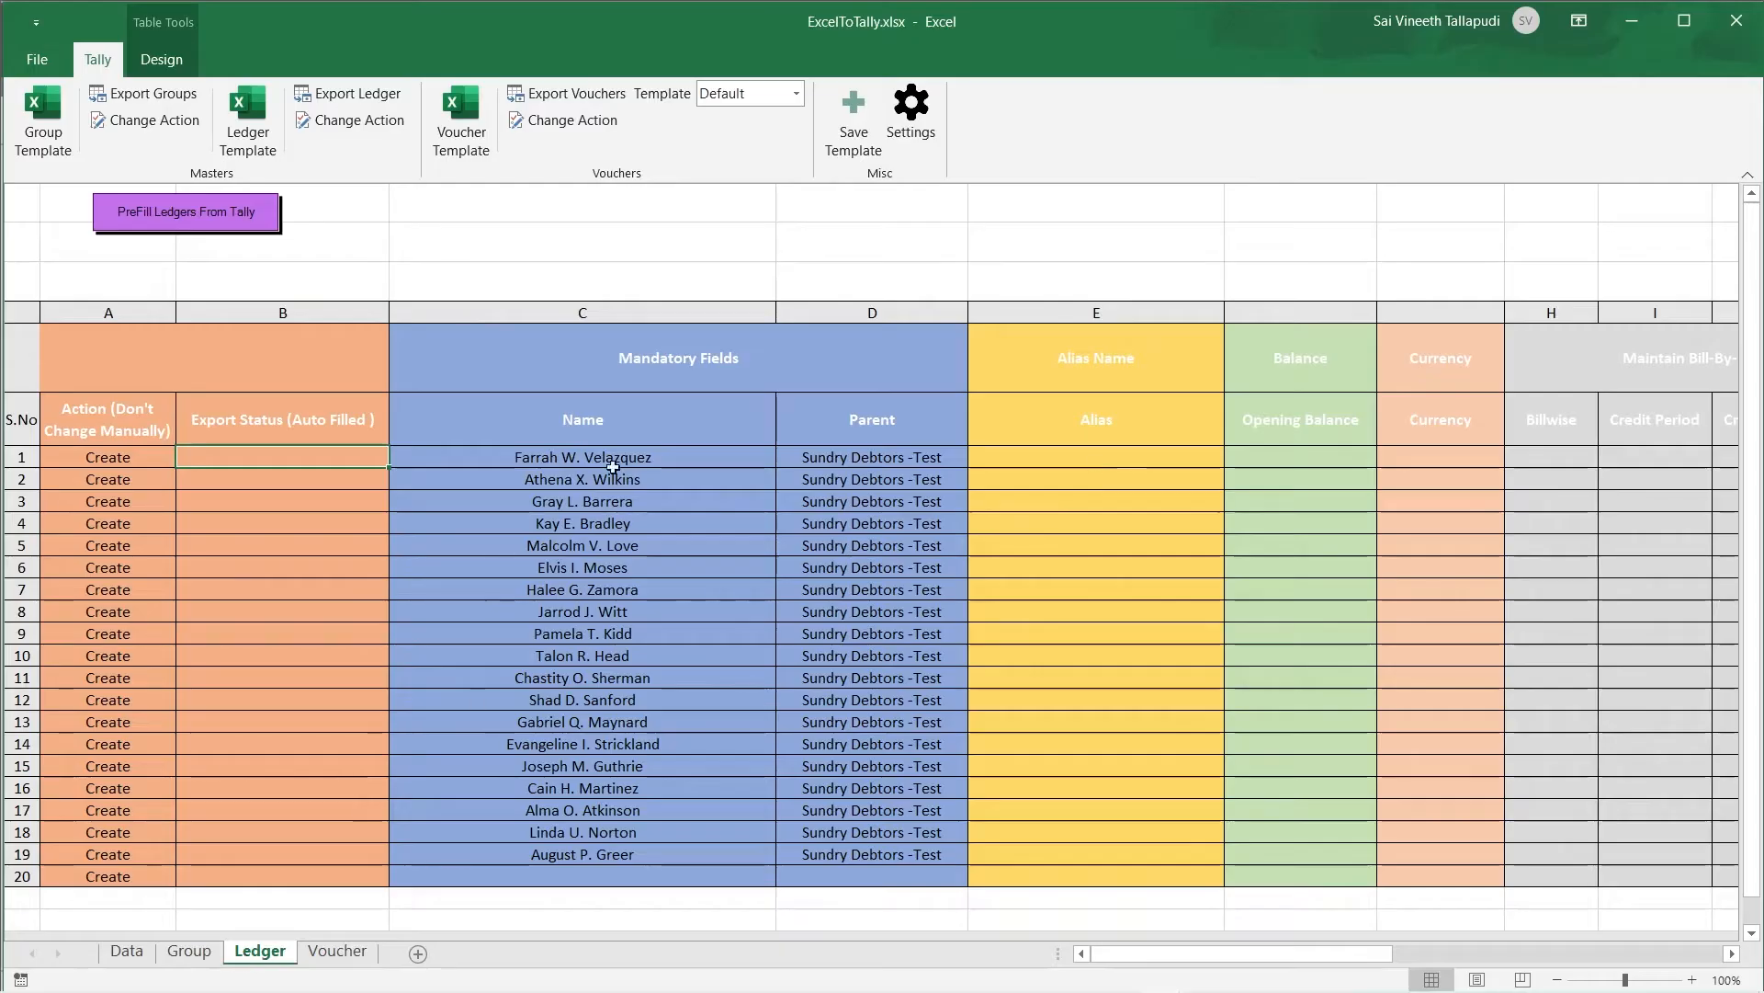
Step: Review the ledger names and Parent column, check Tally's ledger count, then export the 19 ledgers
key("Left")
left_click(555, 460)
key("ctrl+shift+Down")
key("Right")
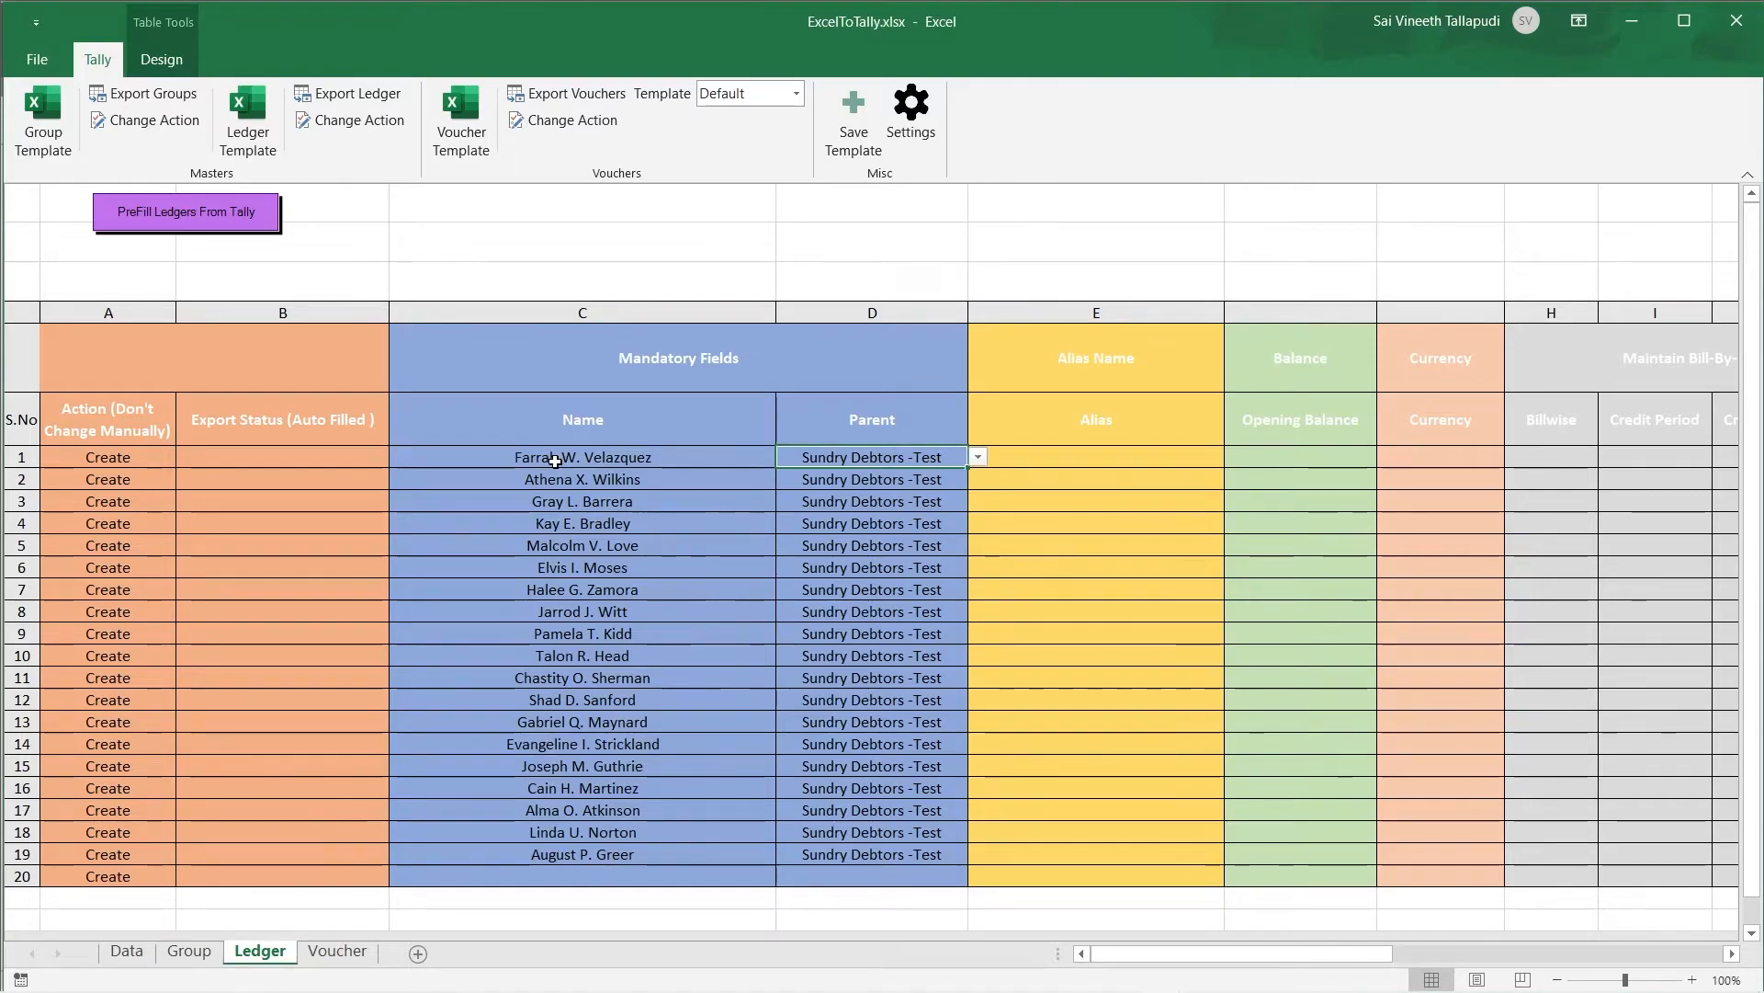
key("alt+Tab")
key("Escape")
key("Down")
key("alt+Tab")
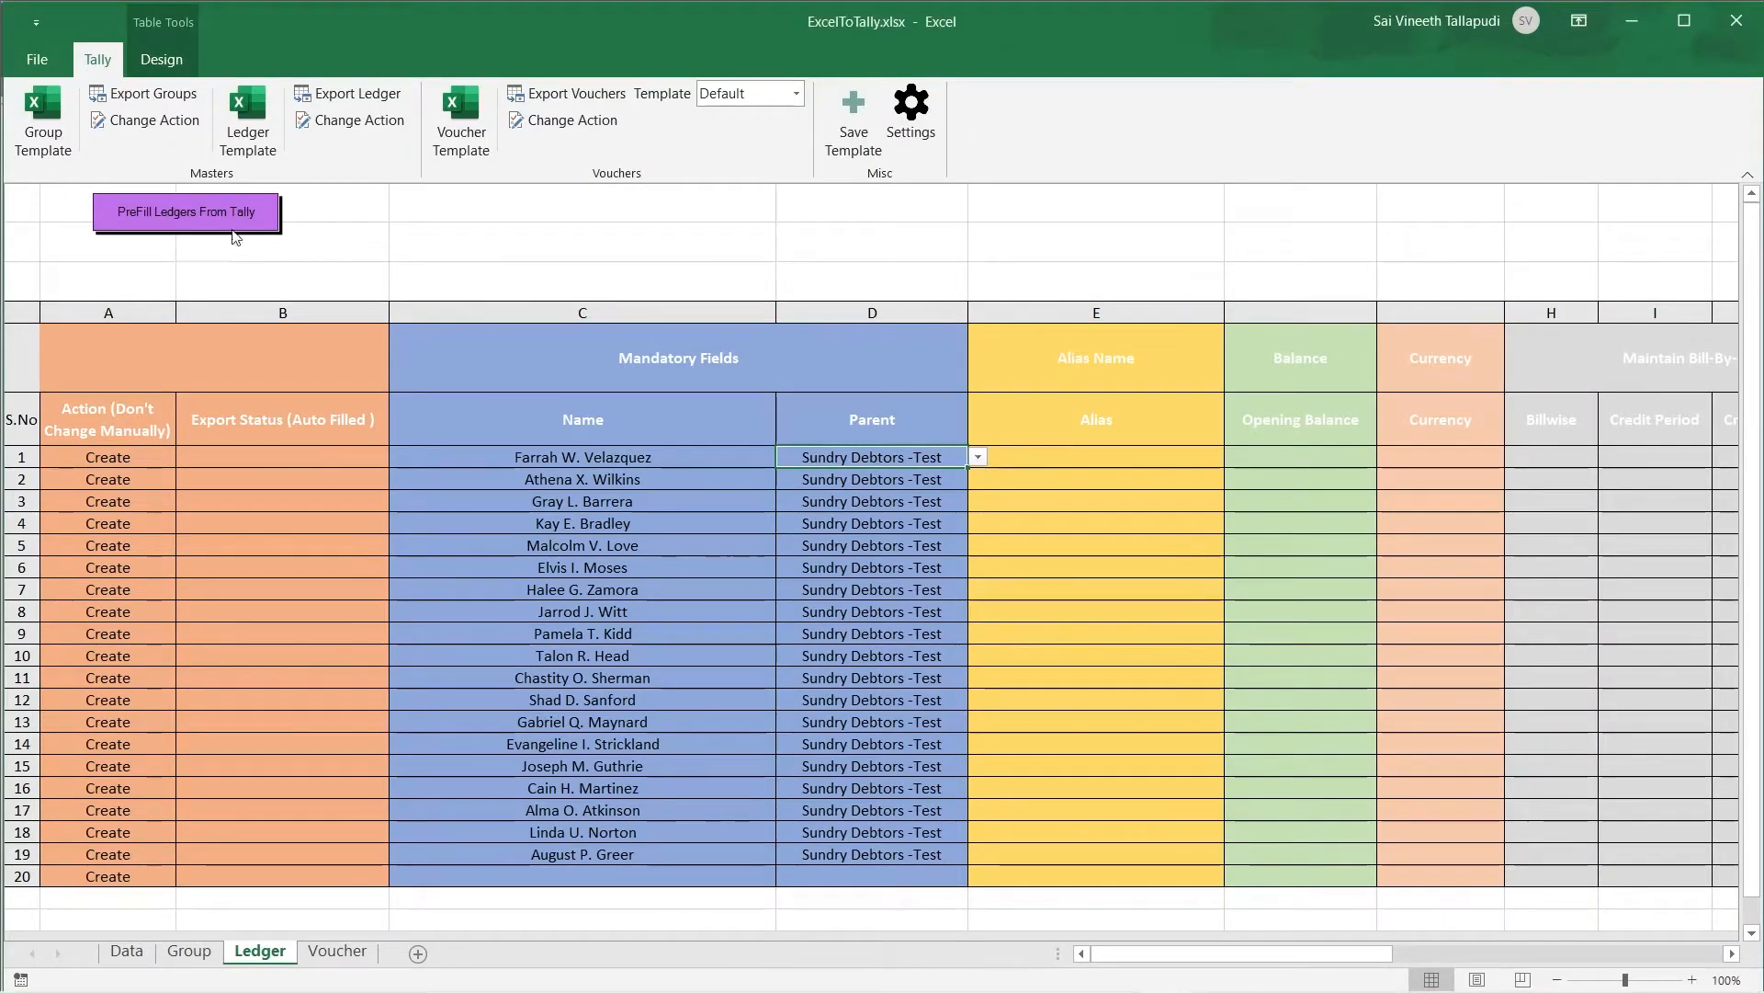
left_click(321, 96)
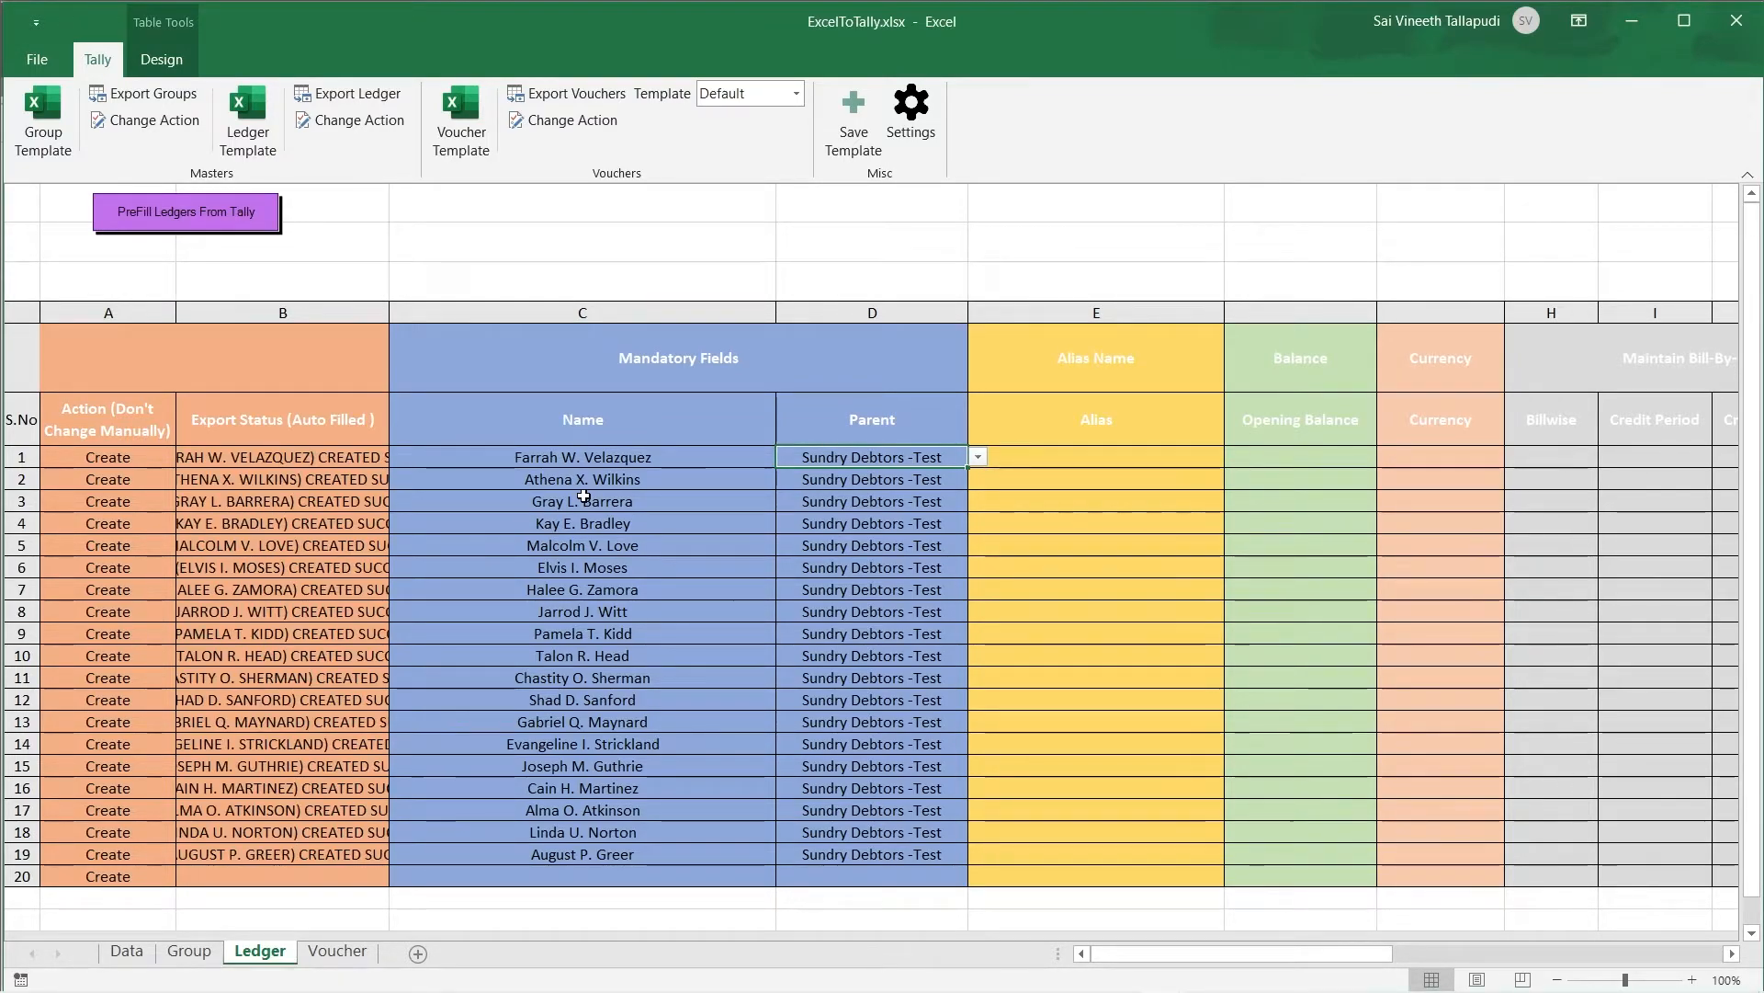
Step: Check the export status, then open Tally's List of Ledgers and inspect the Sundry Debtors -Test group
left_click(316, 453)
key("alt+Tab")
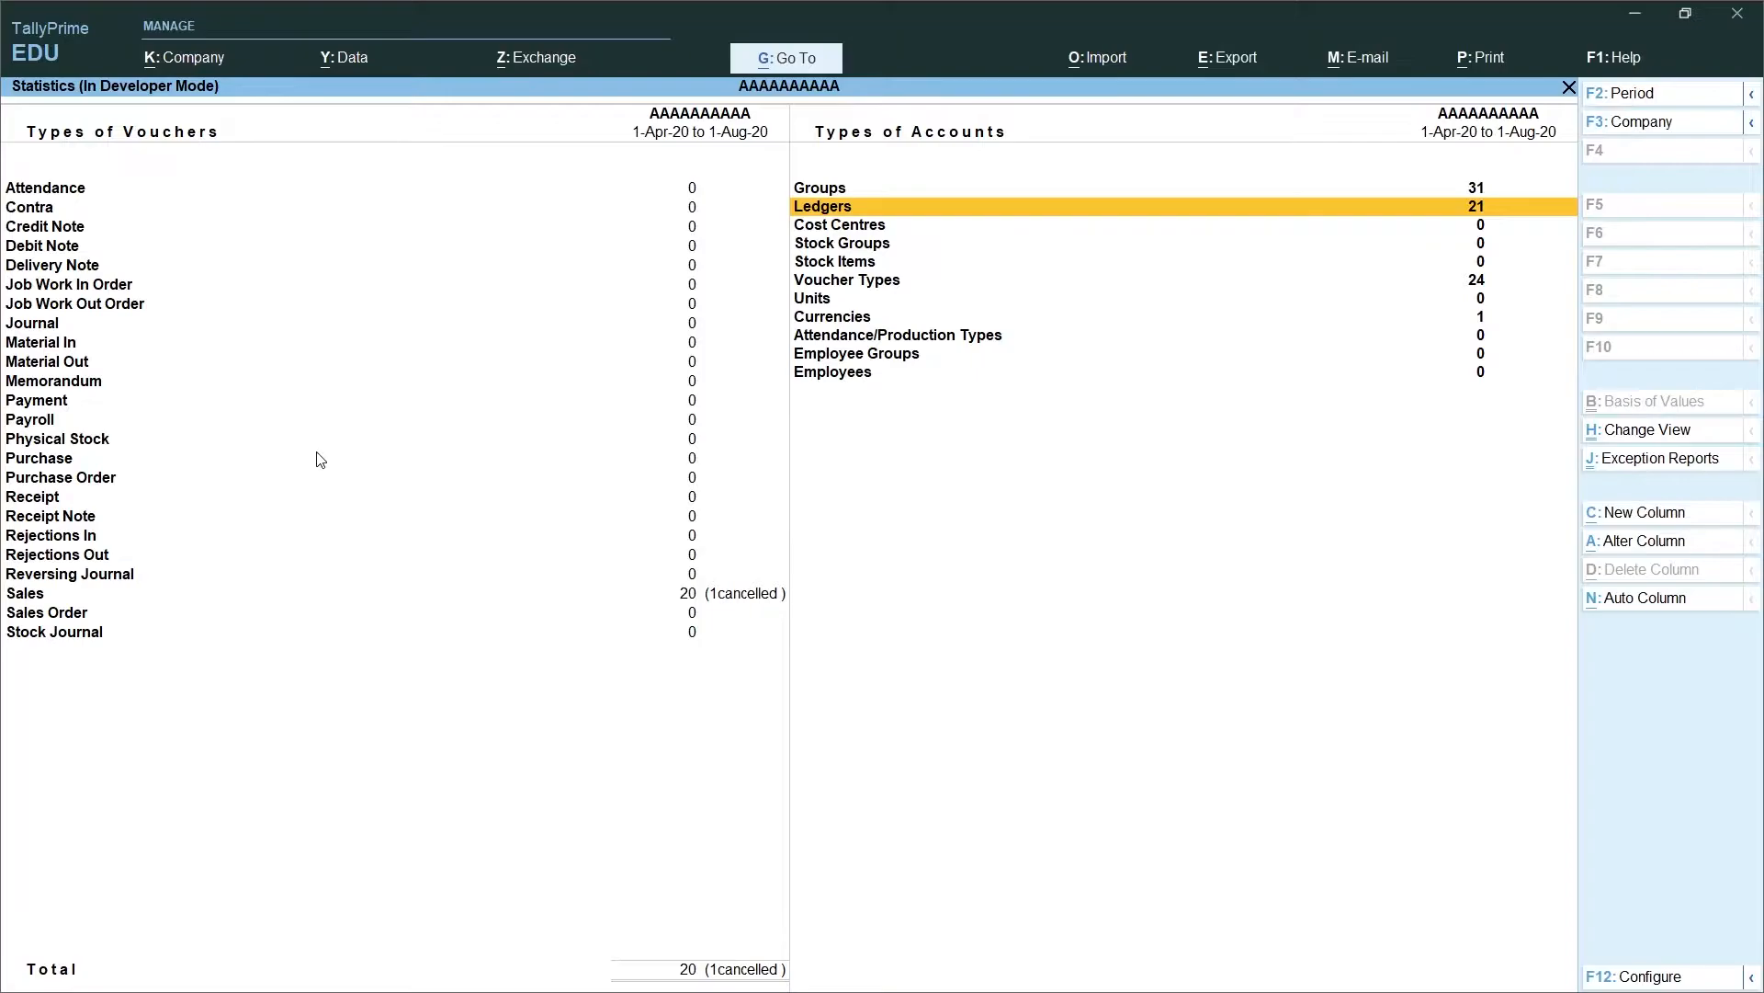
key("Down")
key("Down")
key("Right")
key("Up")
key("Return")
key("Down")
key("Down")
key("Down")
key("Down")
key("Down")
key("Down")
key("Down")
key("Down")
key("Down")
key("Down")
key("Down")
key("Down")
key("Down")
key("Down")
key("Down")
key("Down")
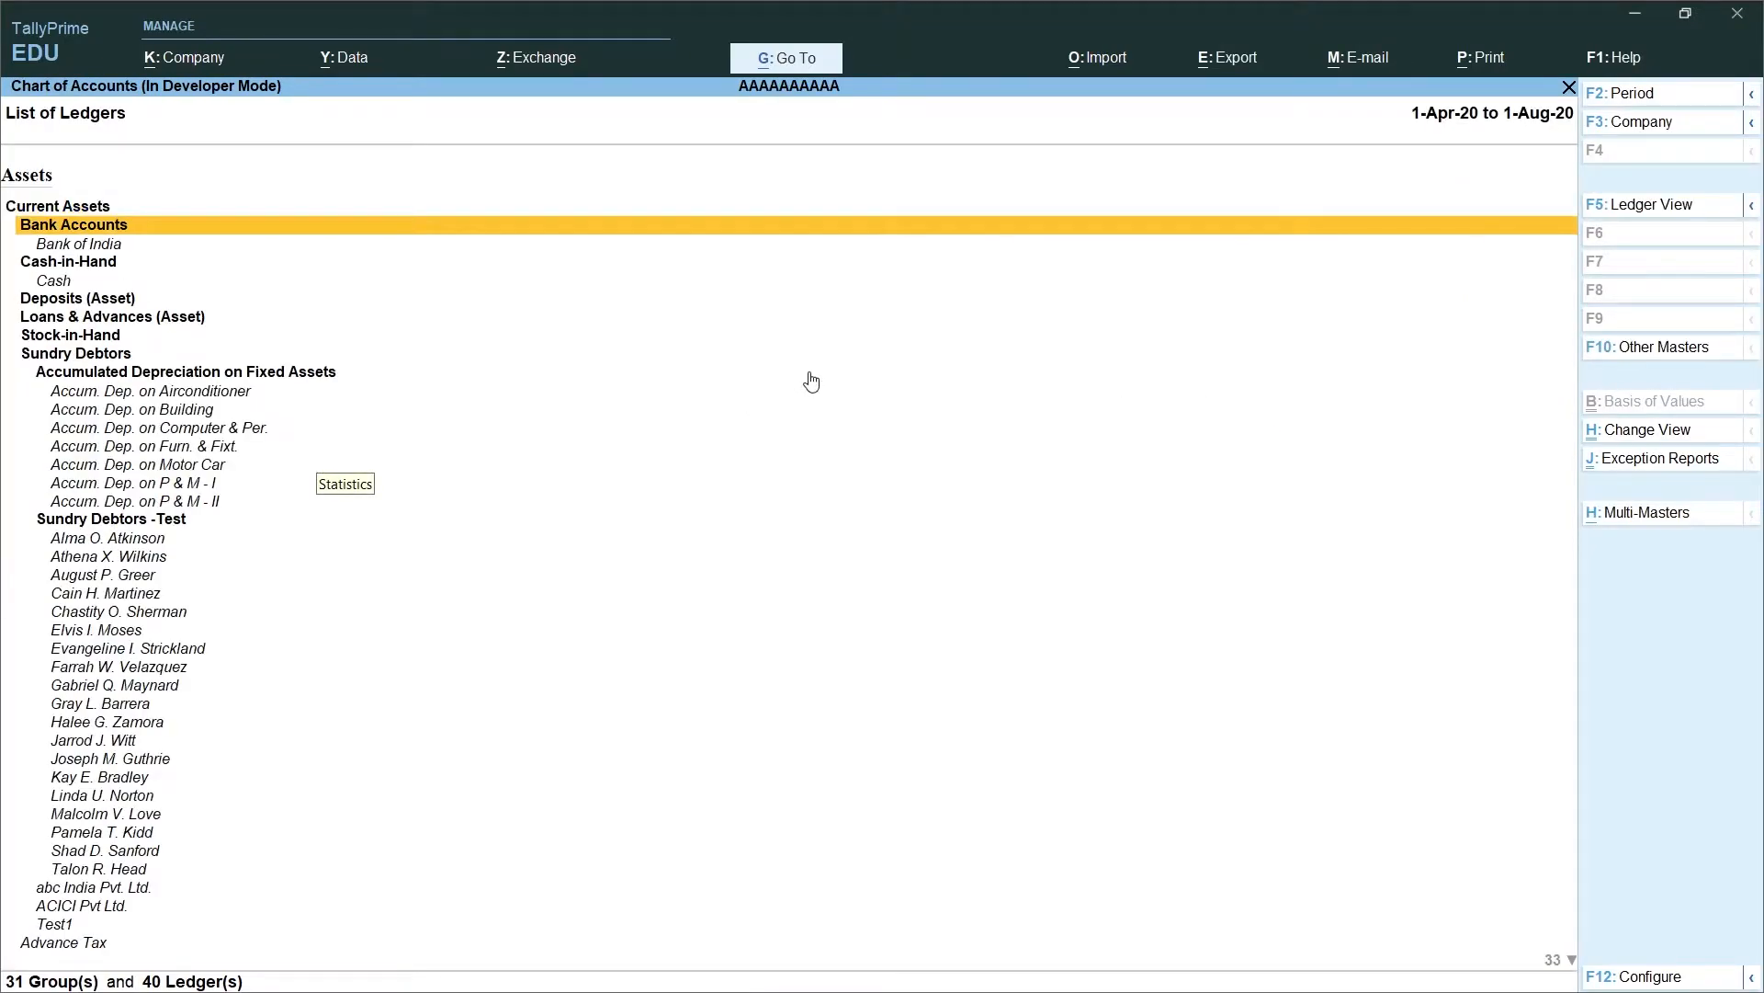
key("Down")
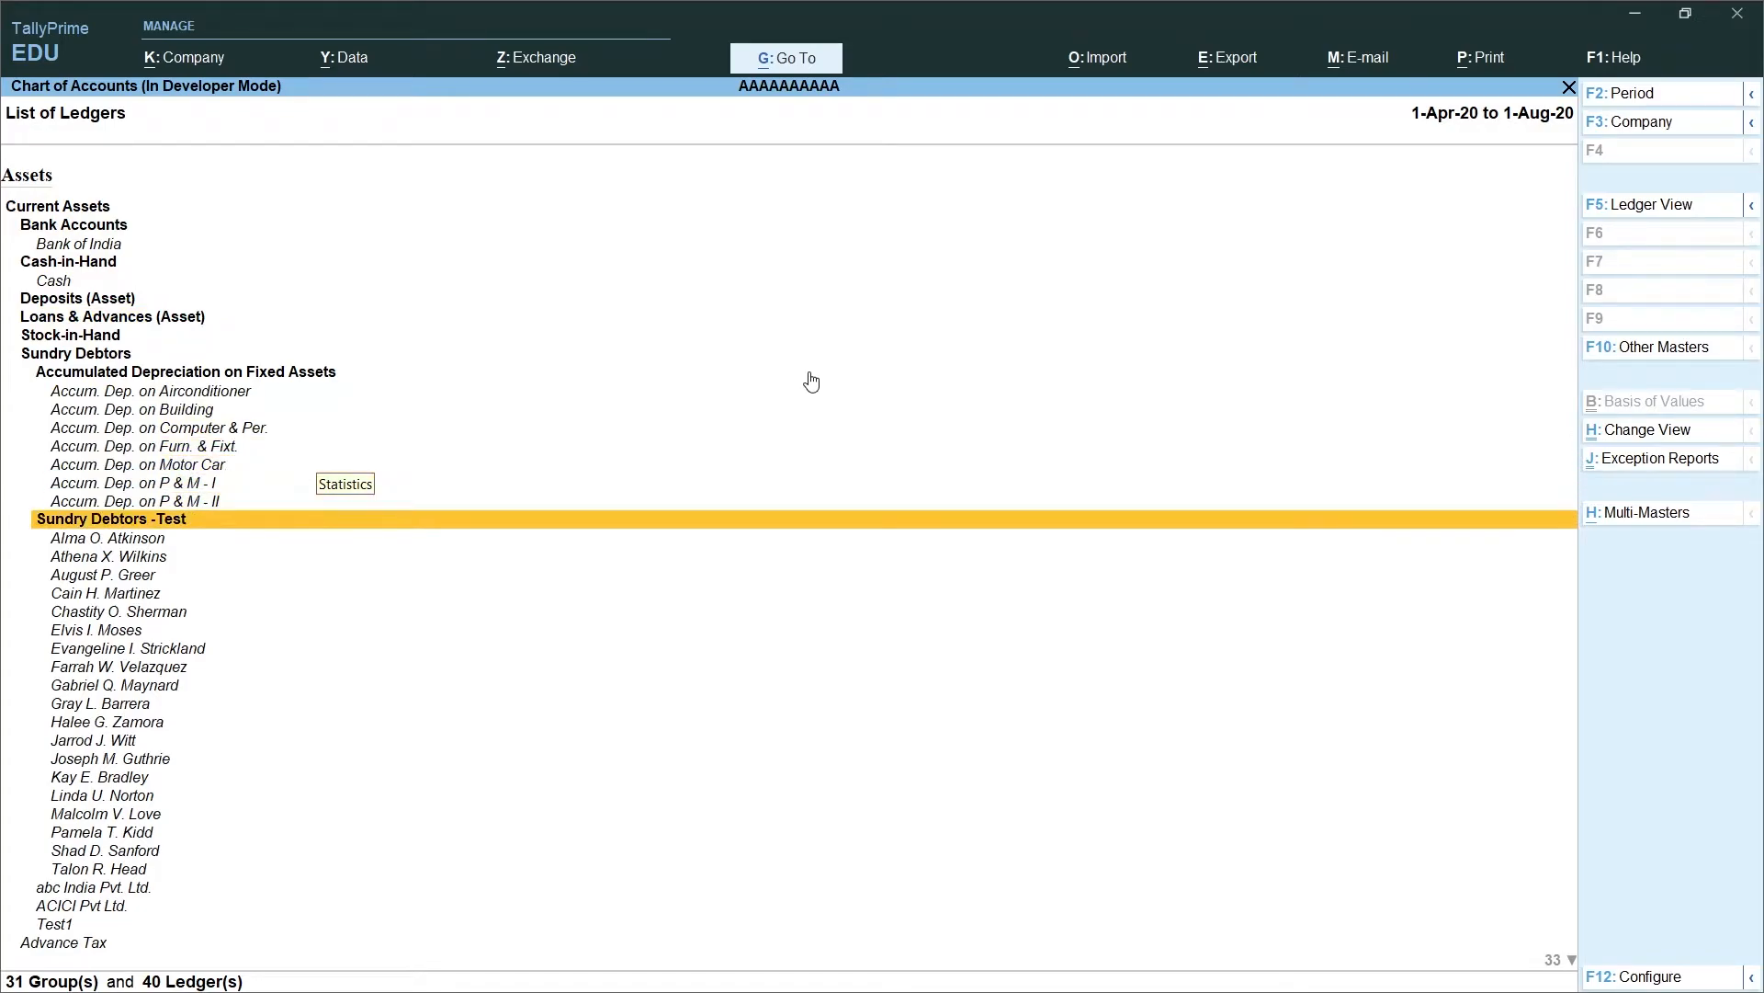
key("Return")
key("BackSpace")
key("Escape")
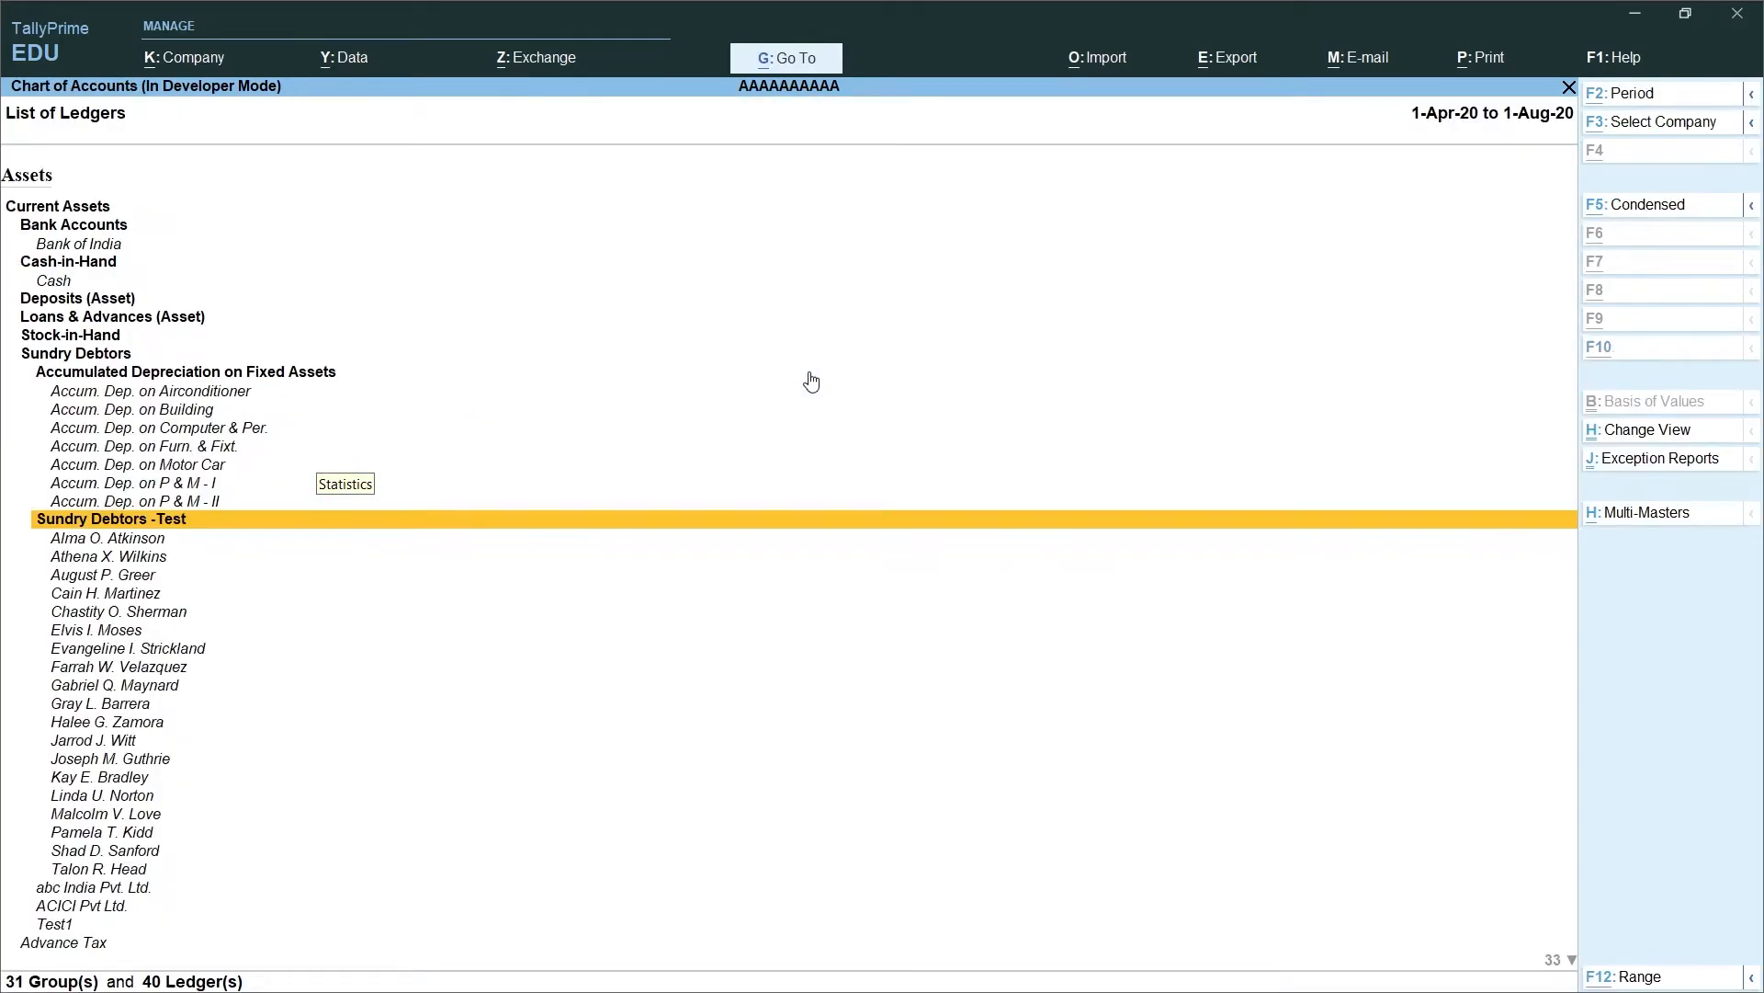
key("alt+Tab")
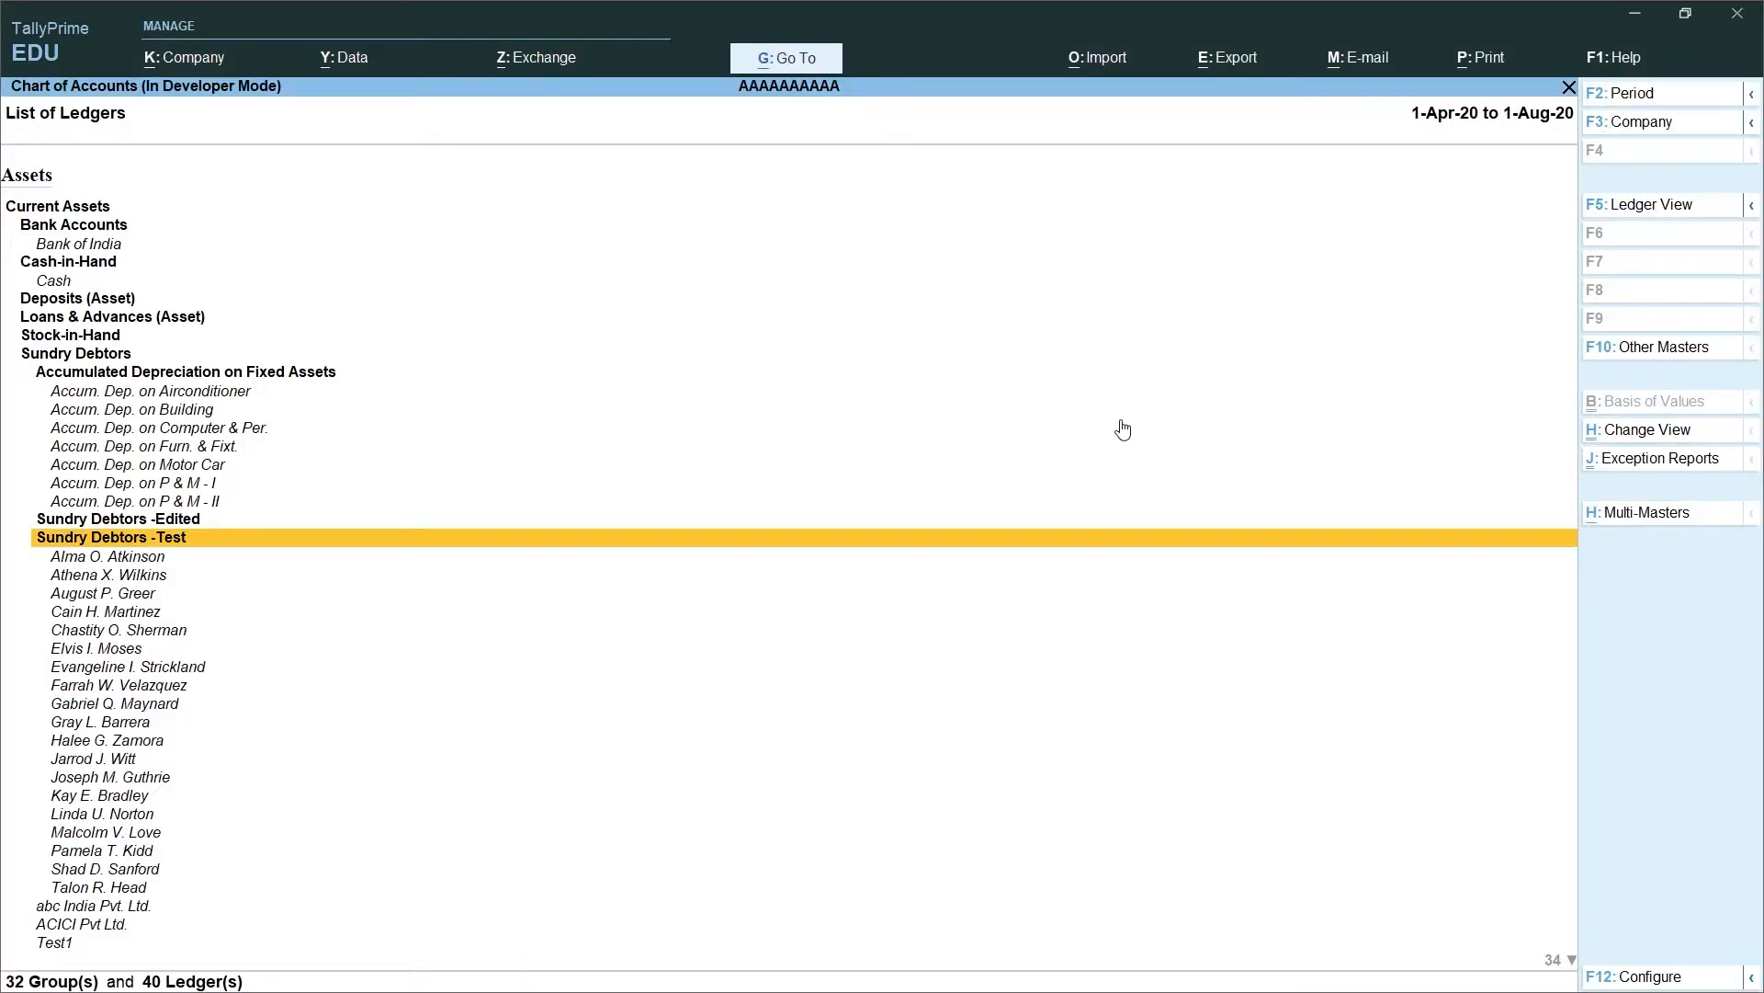
Step: Pick Sundry Debtors as the first ledger's Parent and fill it down all 19 Parent cells with Ctrl+D
key("alt+Tab")
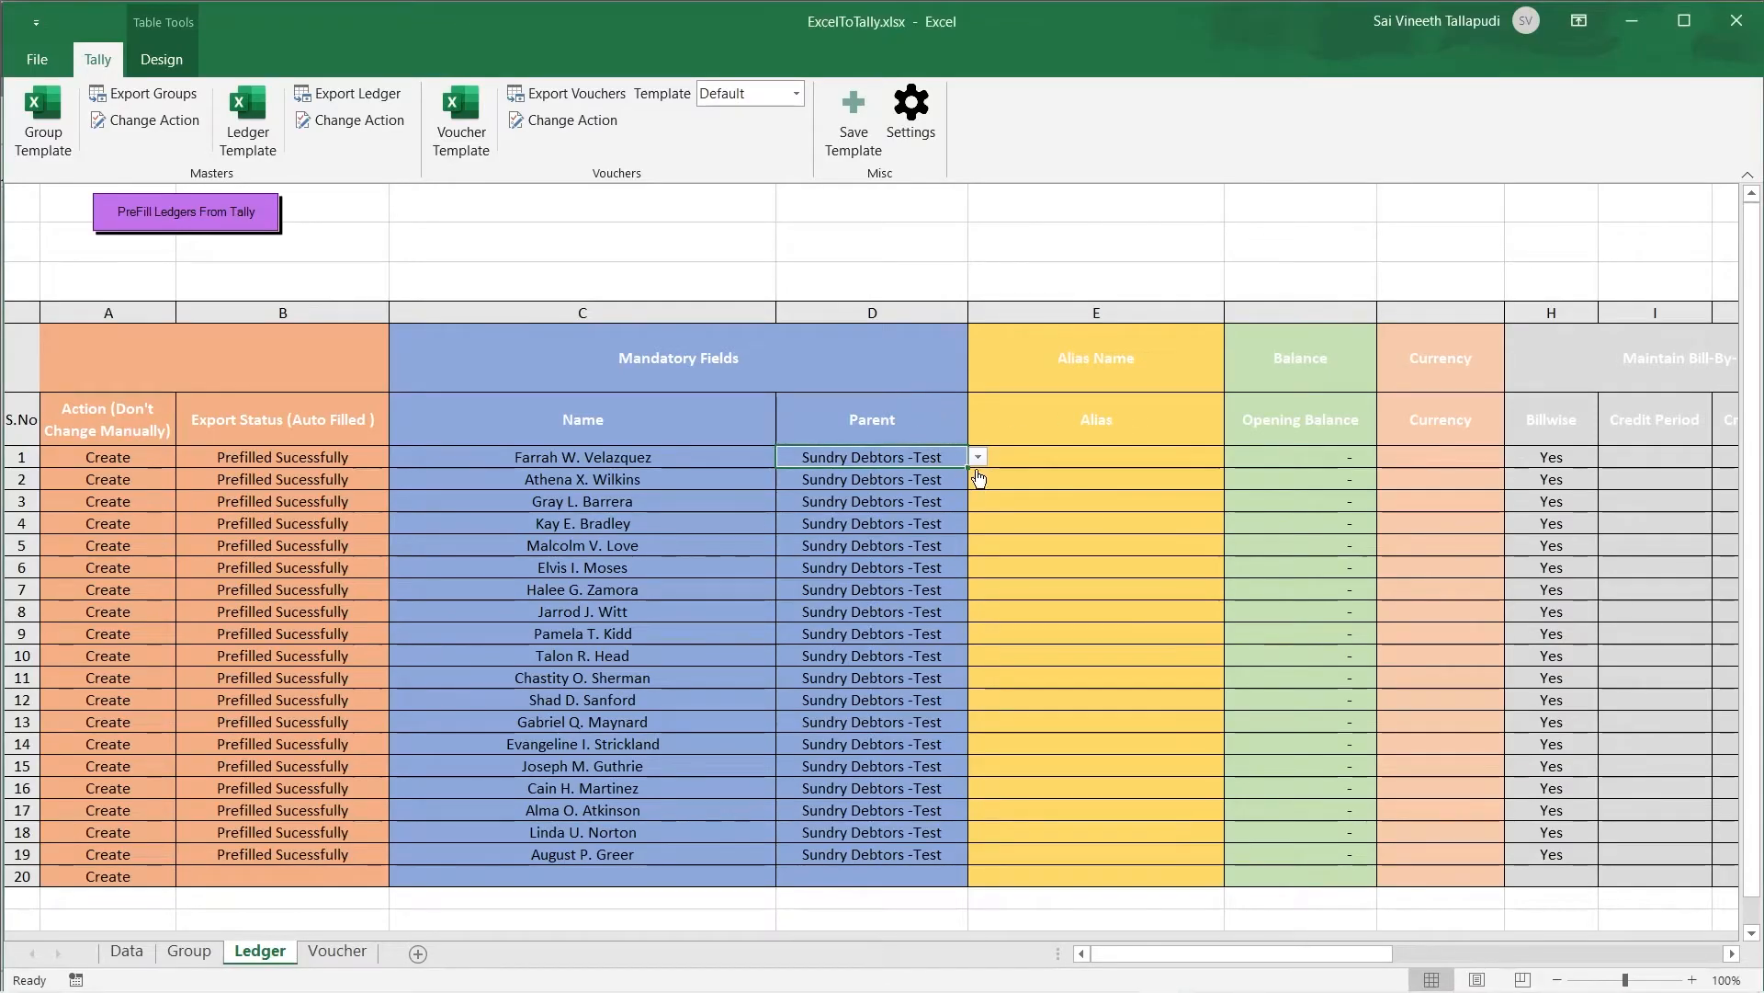
left_click(979, 457)
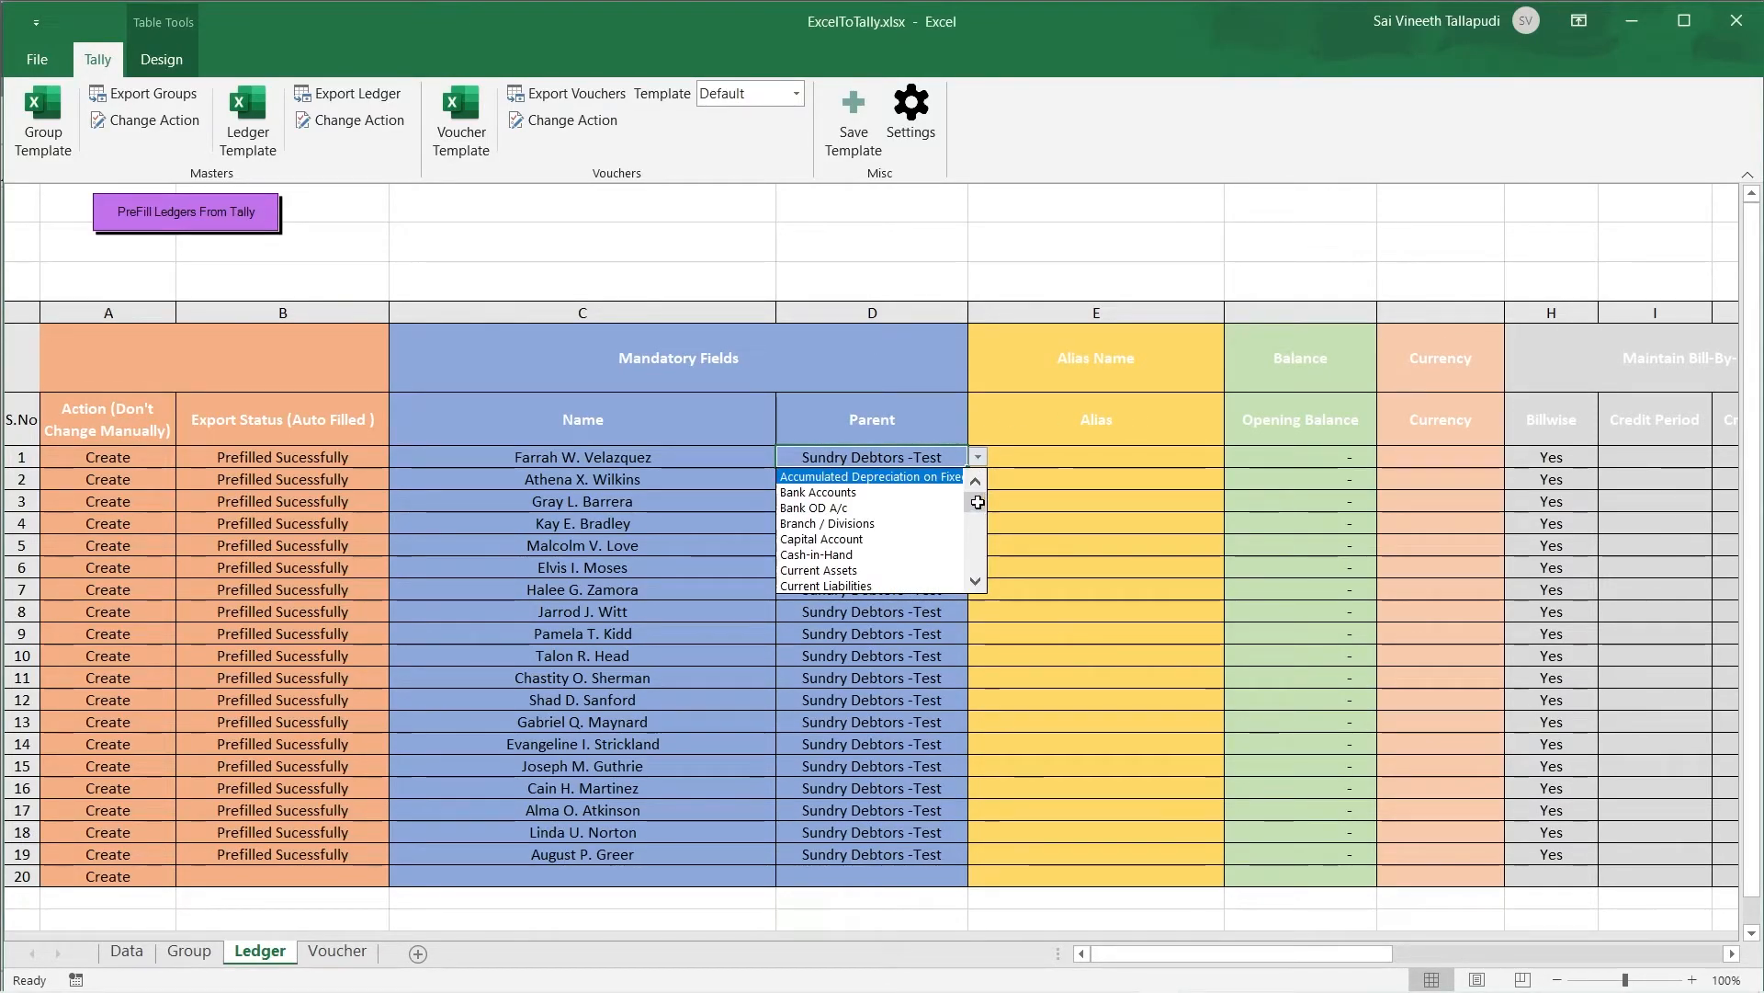
left_click(884, 461)
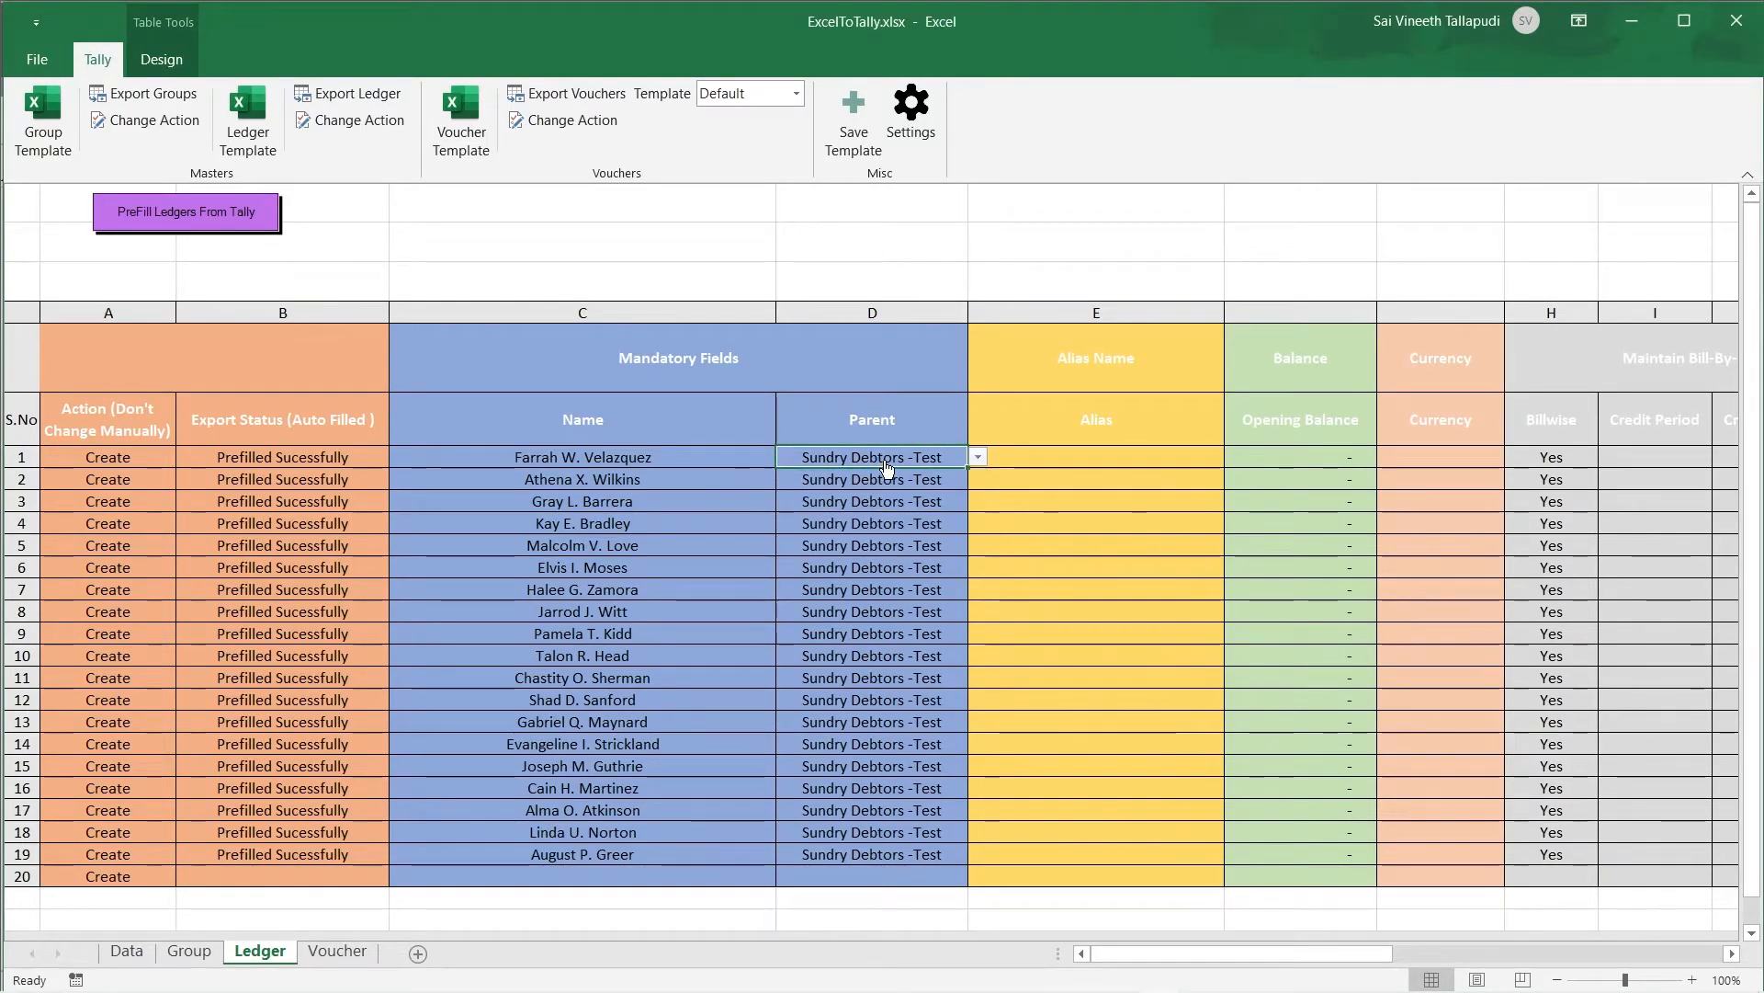
left_click(976, 456)
left_click_drag(980, 496, 976, 544)
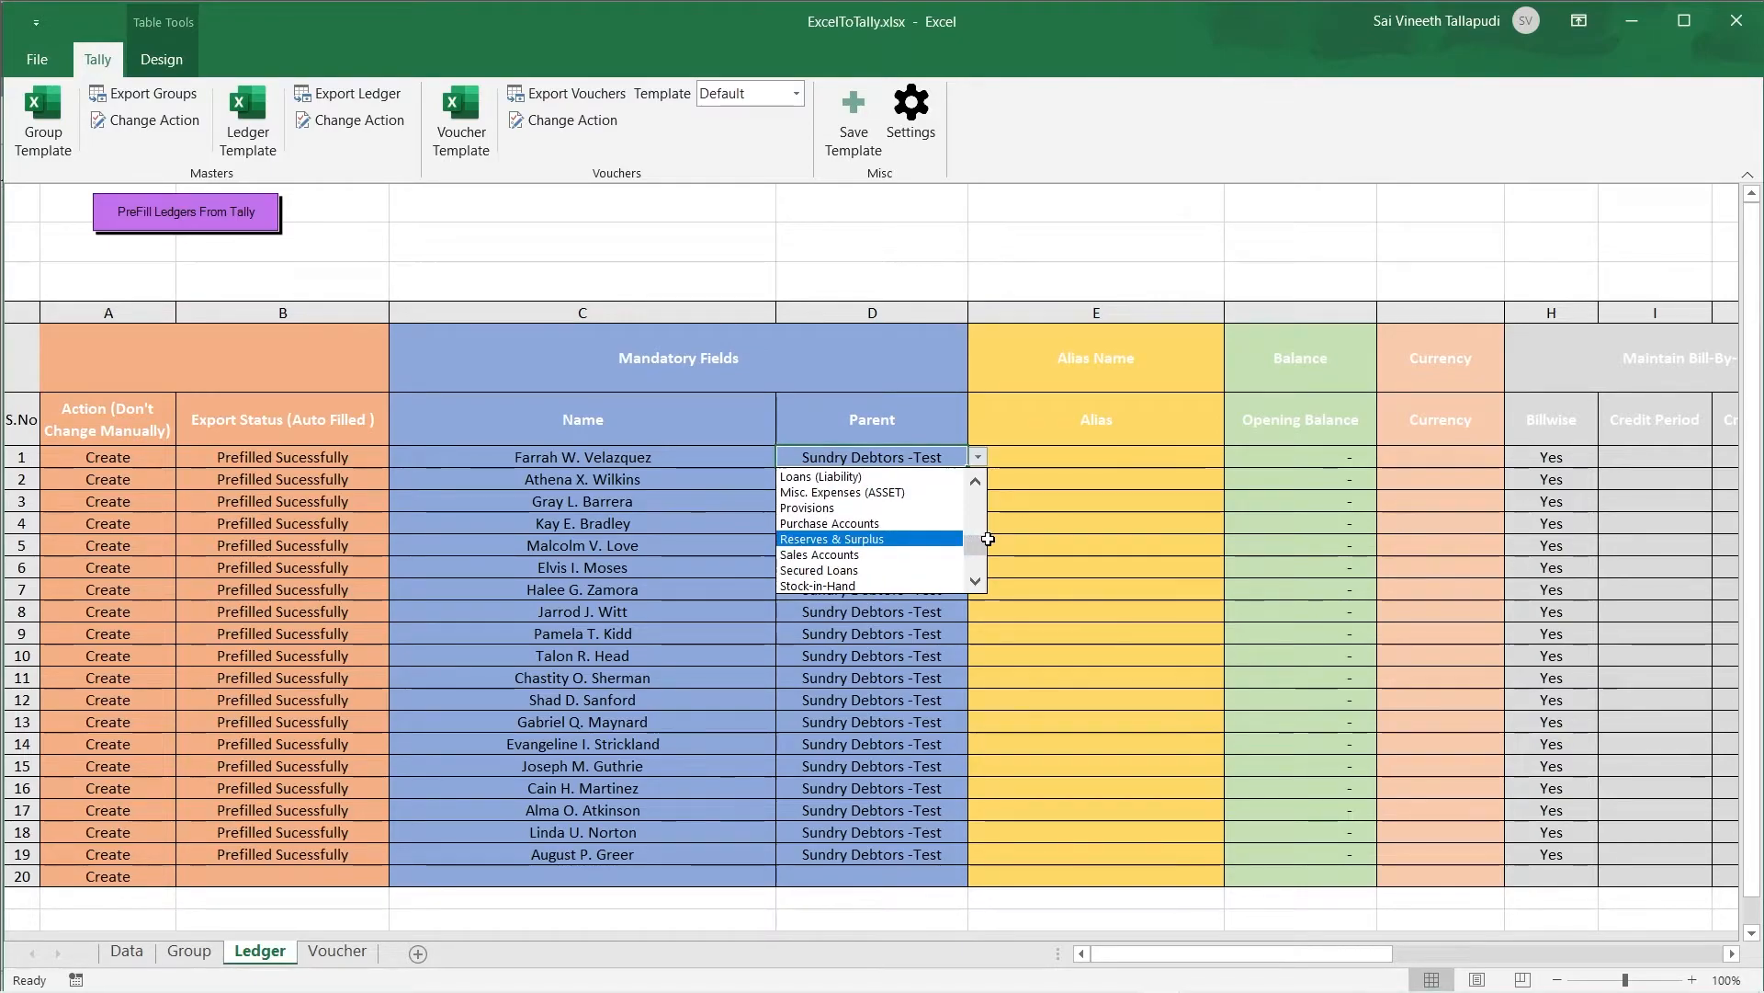
left_click_drag(976, 546, 976, 565)
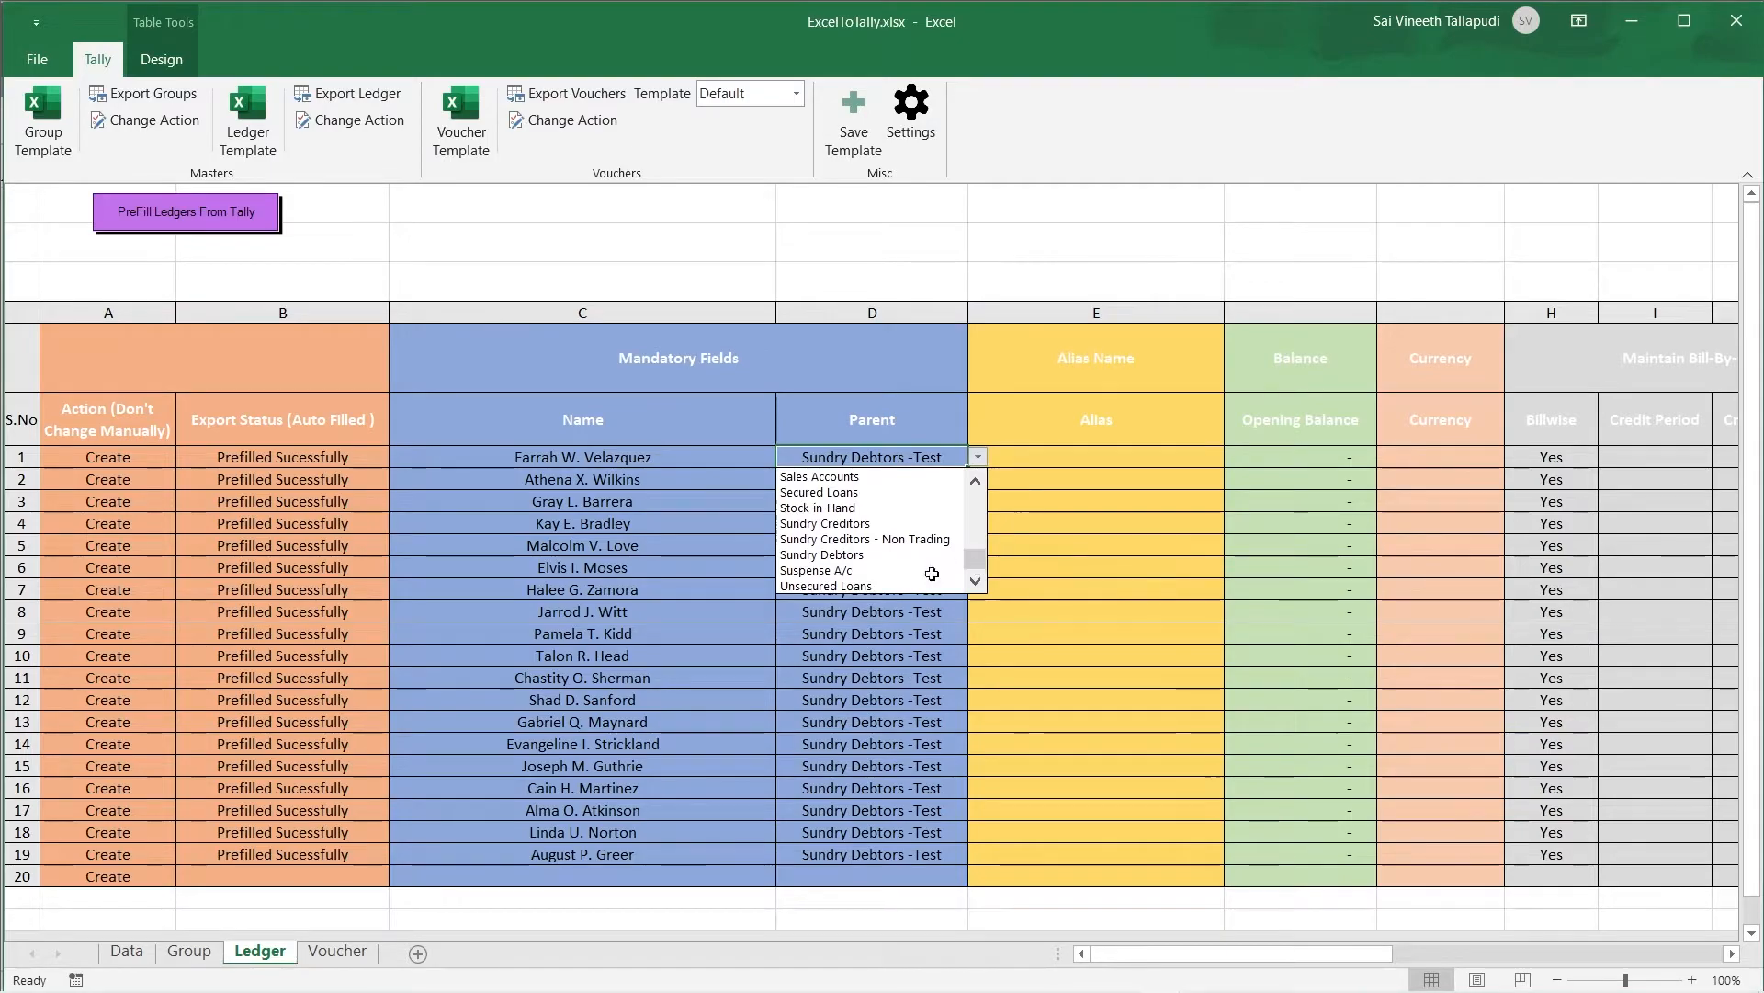
left_click(839, 555)
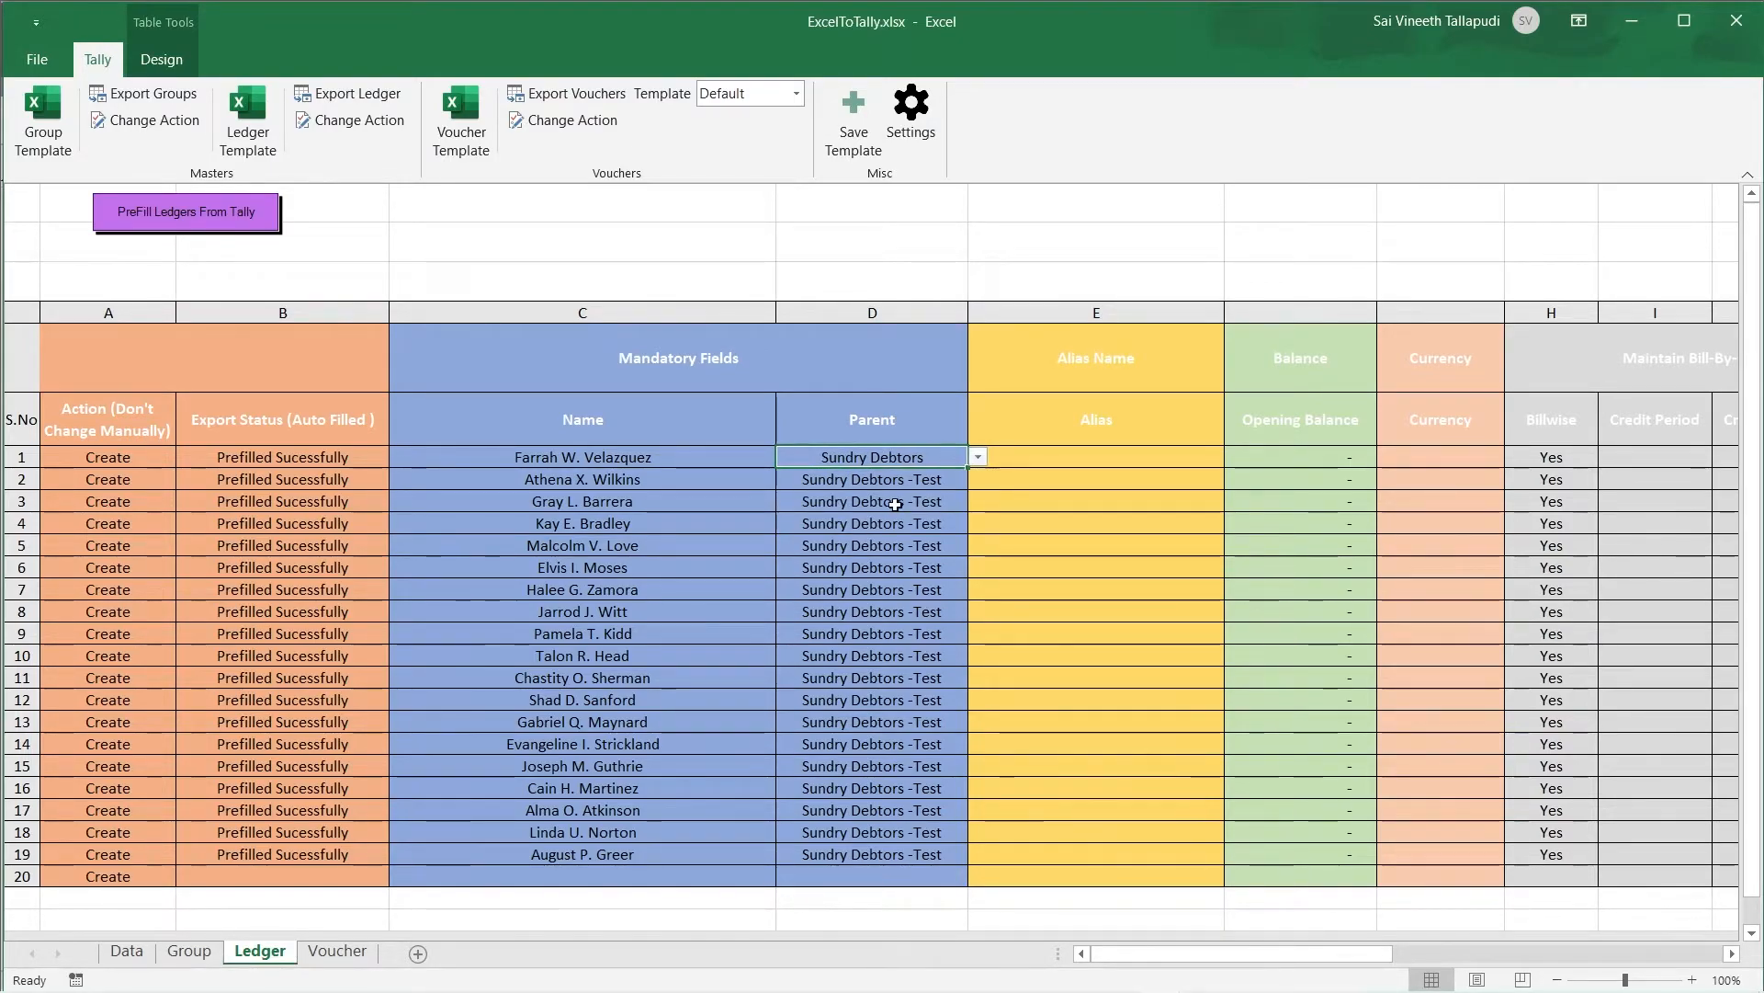
key("shift+Down")
key("shift+Down")
key("shift+Down")
key("shift+Down")
key("shift+Down")
key("shift+Down")
key("shift+Down")
key("shift+Down")
key("shift+Down")
key("shift+Down")
key("shift+Down")
key("shift+Down")
key("shift+Down")
key("shift+Down")
key("shift+Down")
key("shift+Down")
key("shift+Down")
key("shift+Down")
key("shift+Down")
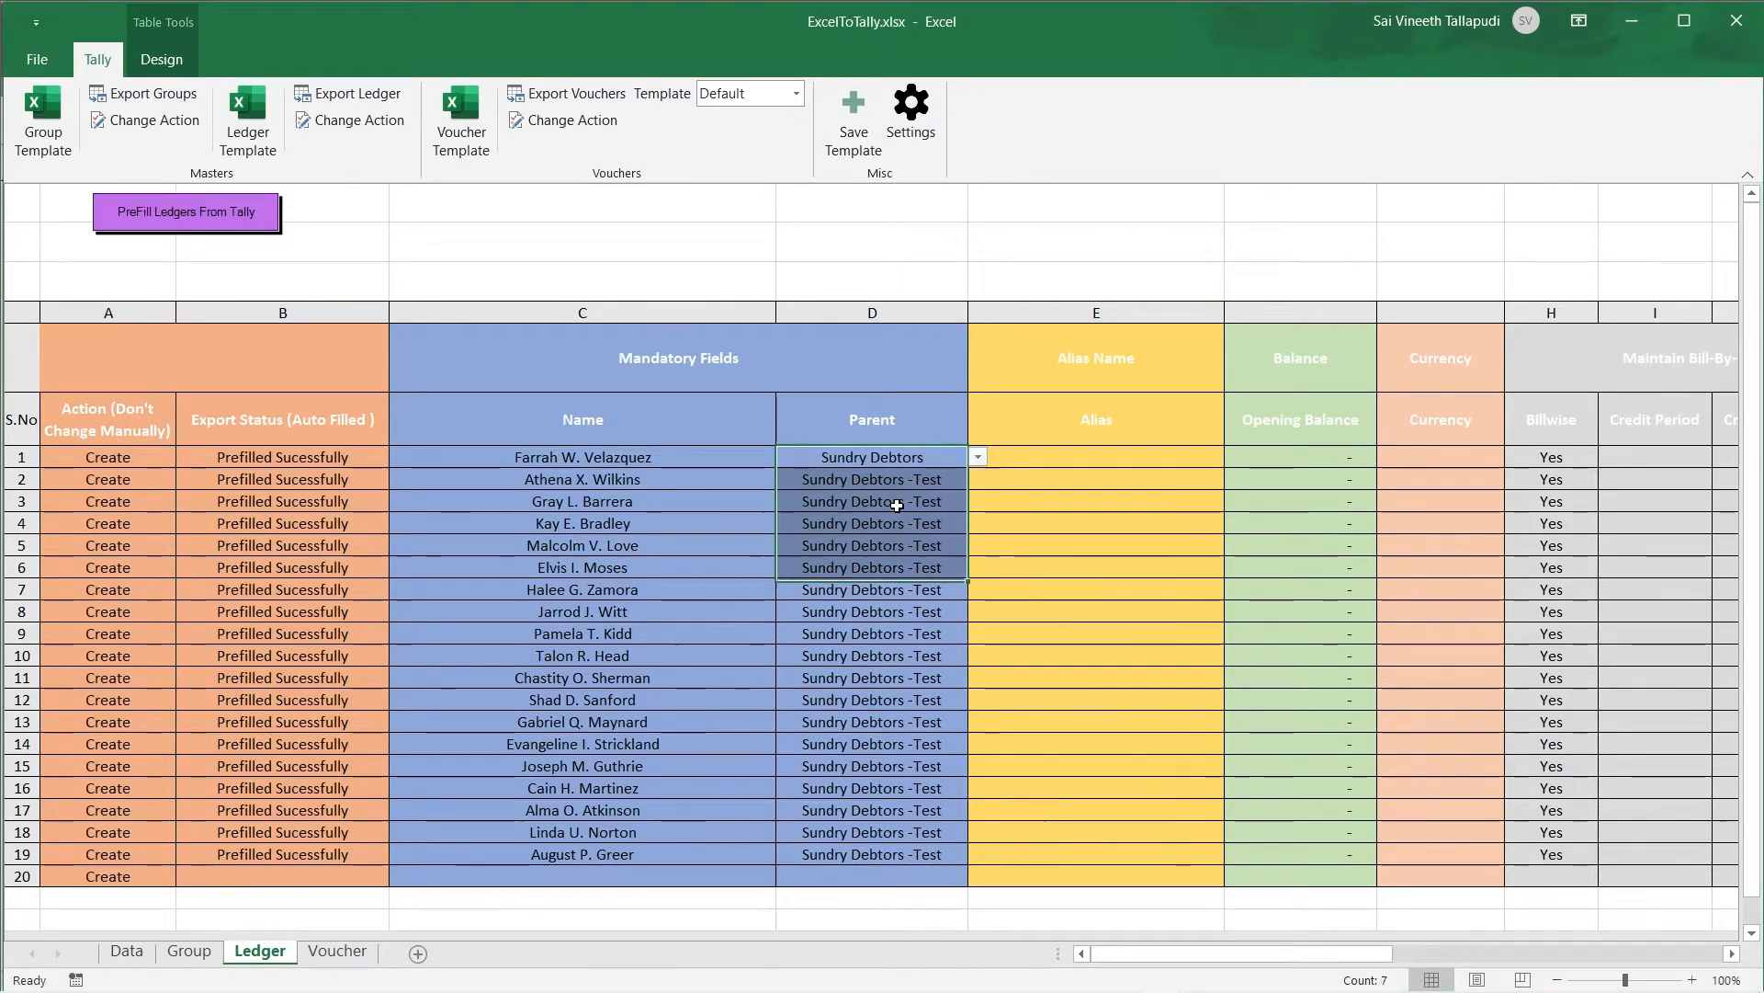
key("shift+Up")
key("ctrl+d")
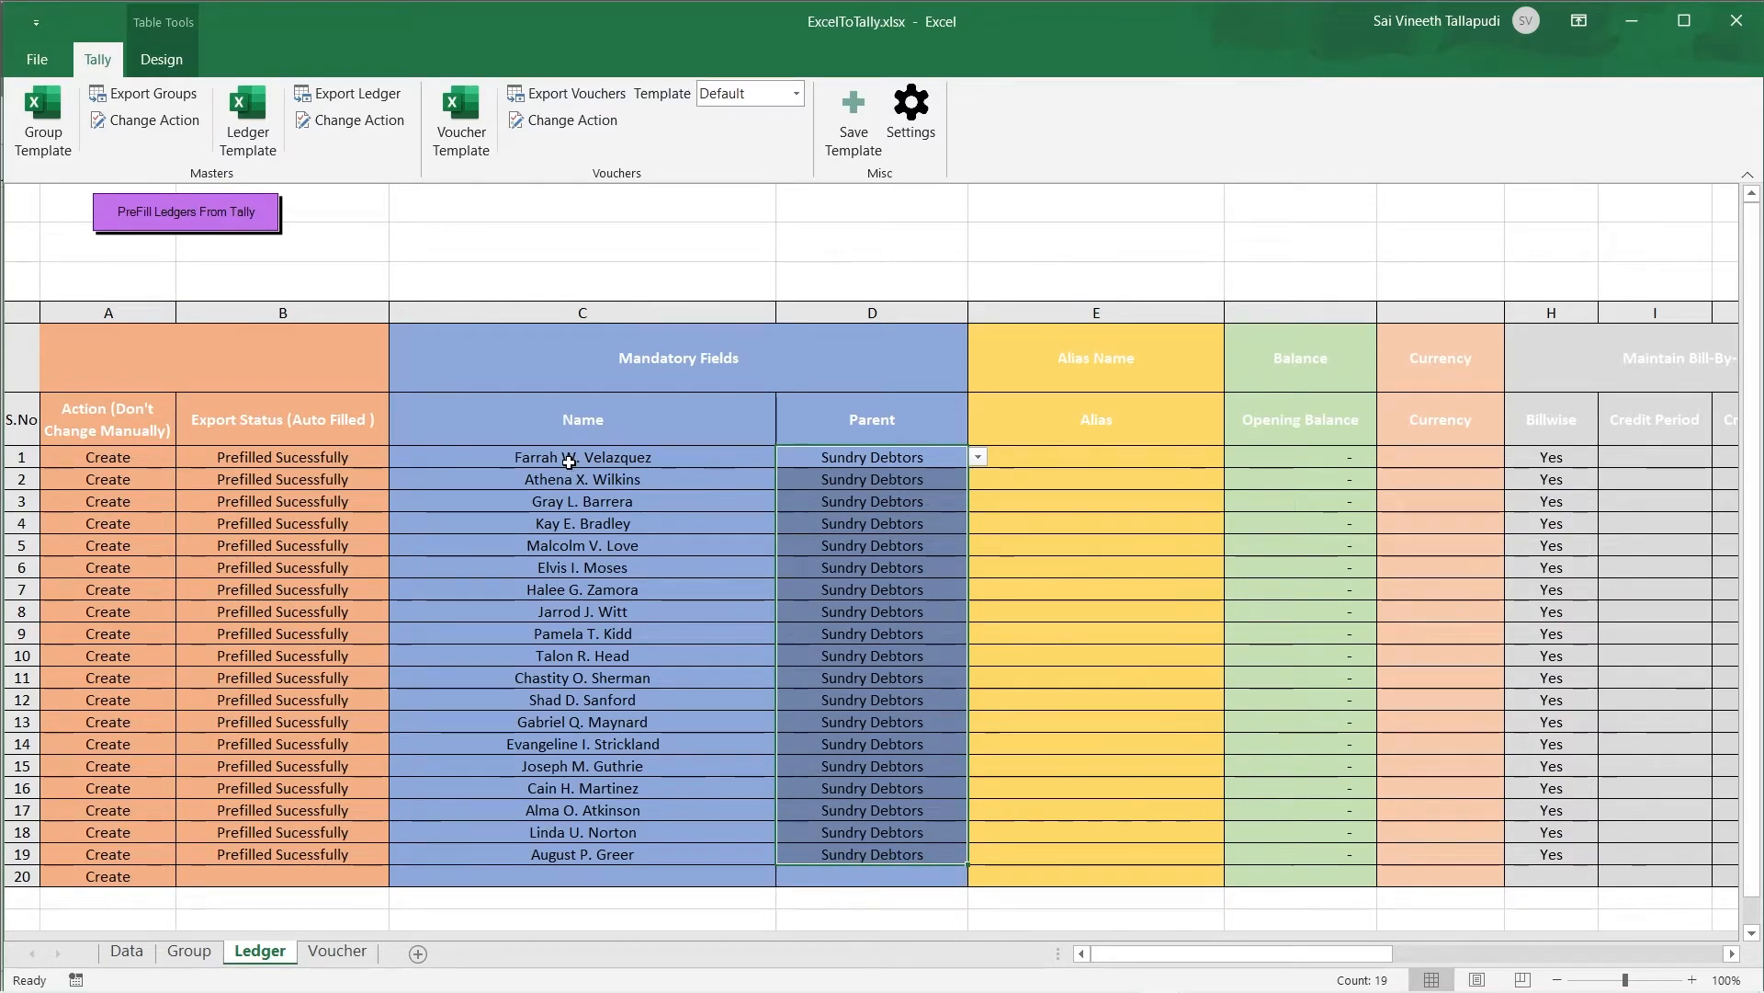
left_click(569, 462)
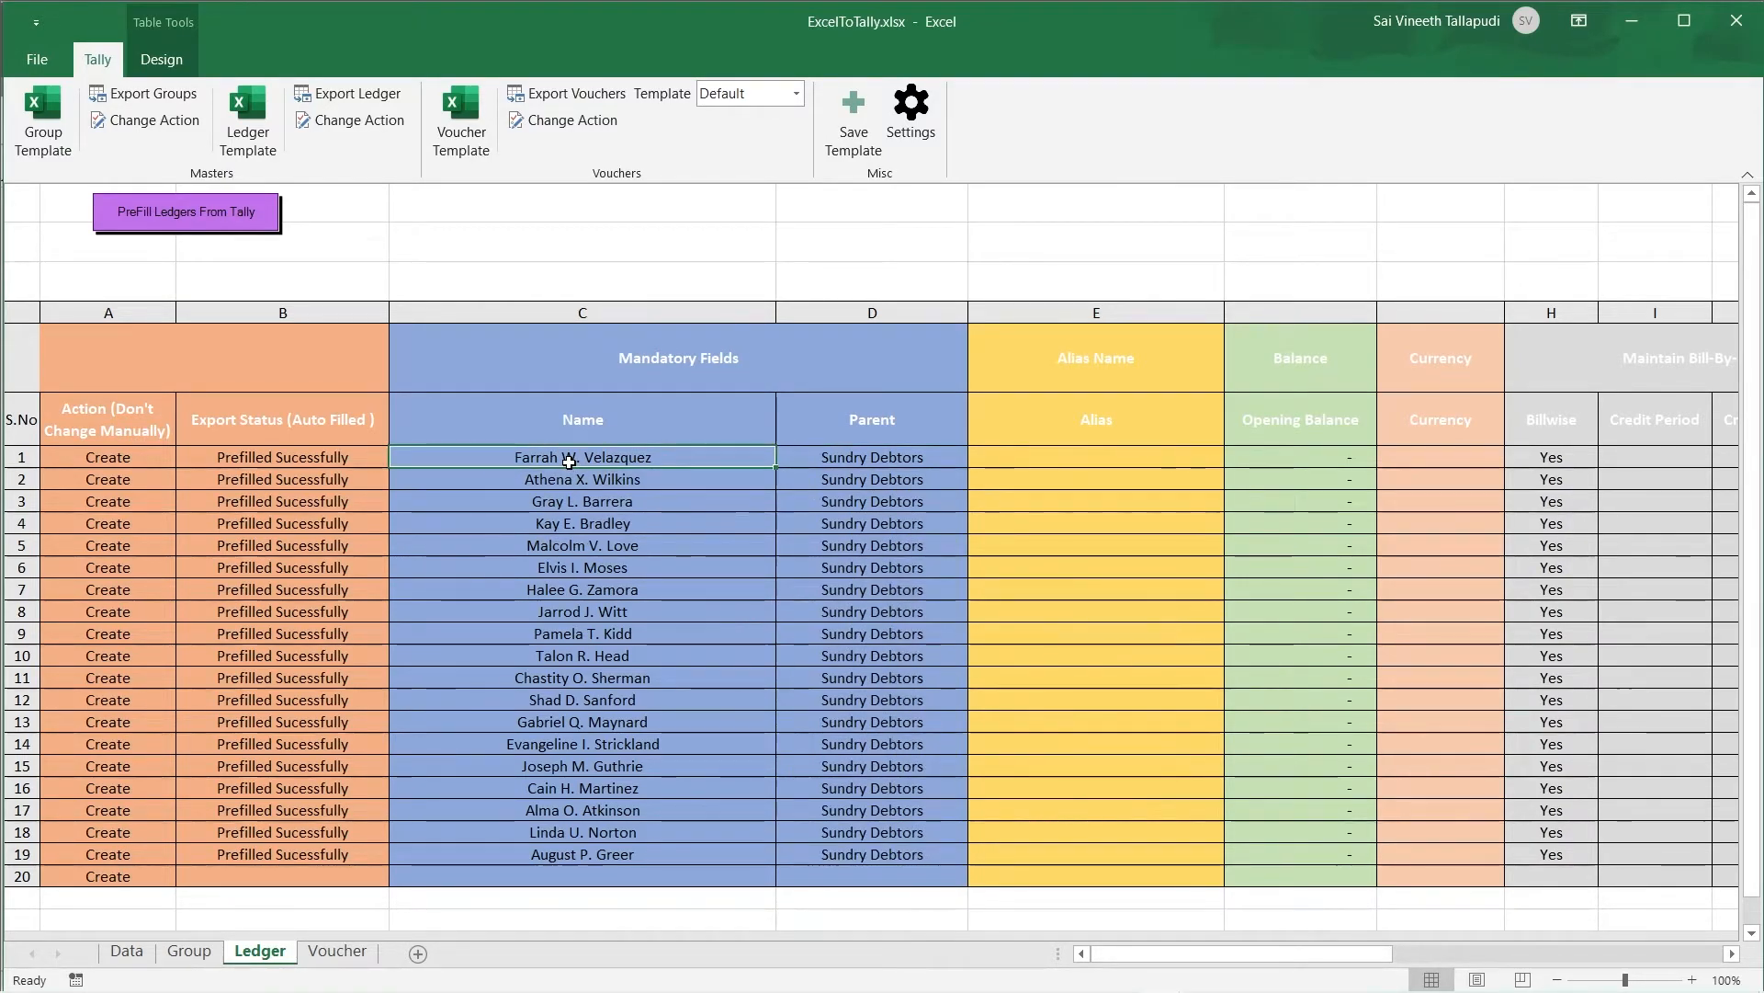
Step: Set every ledger row's action to Alter, export, and confirm each status reads altered successfully
left_click(310, 123)
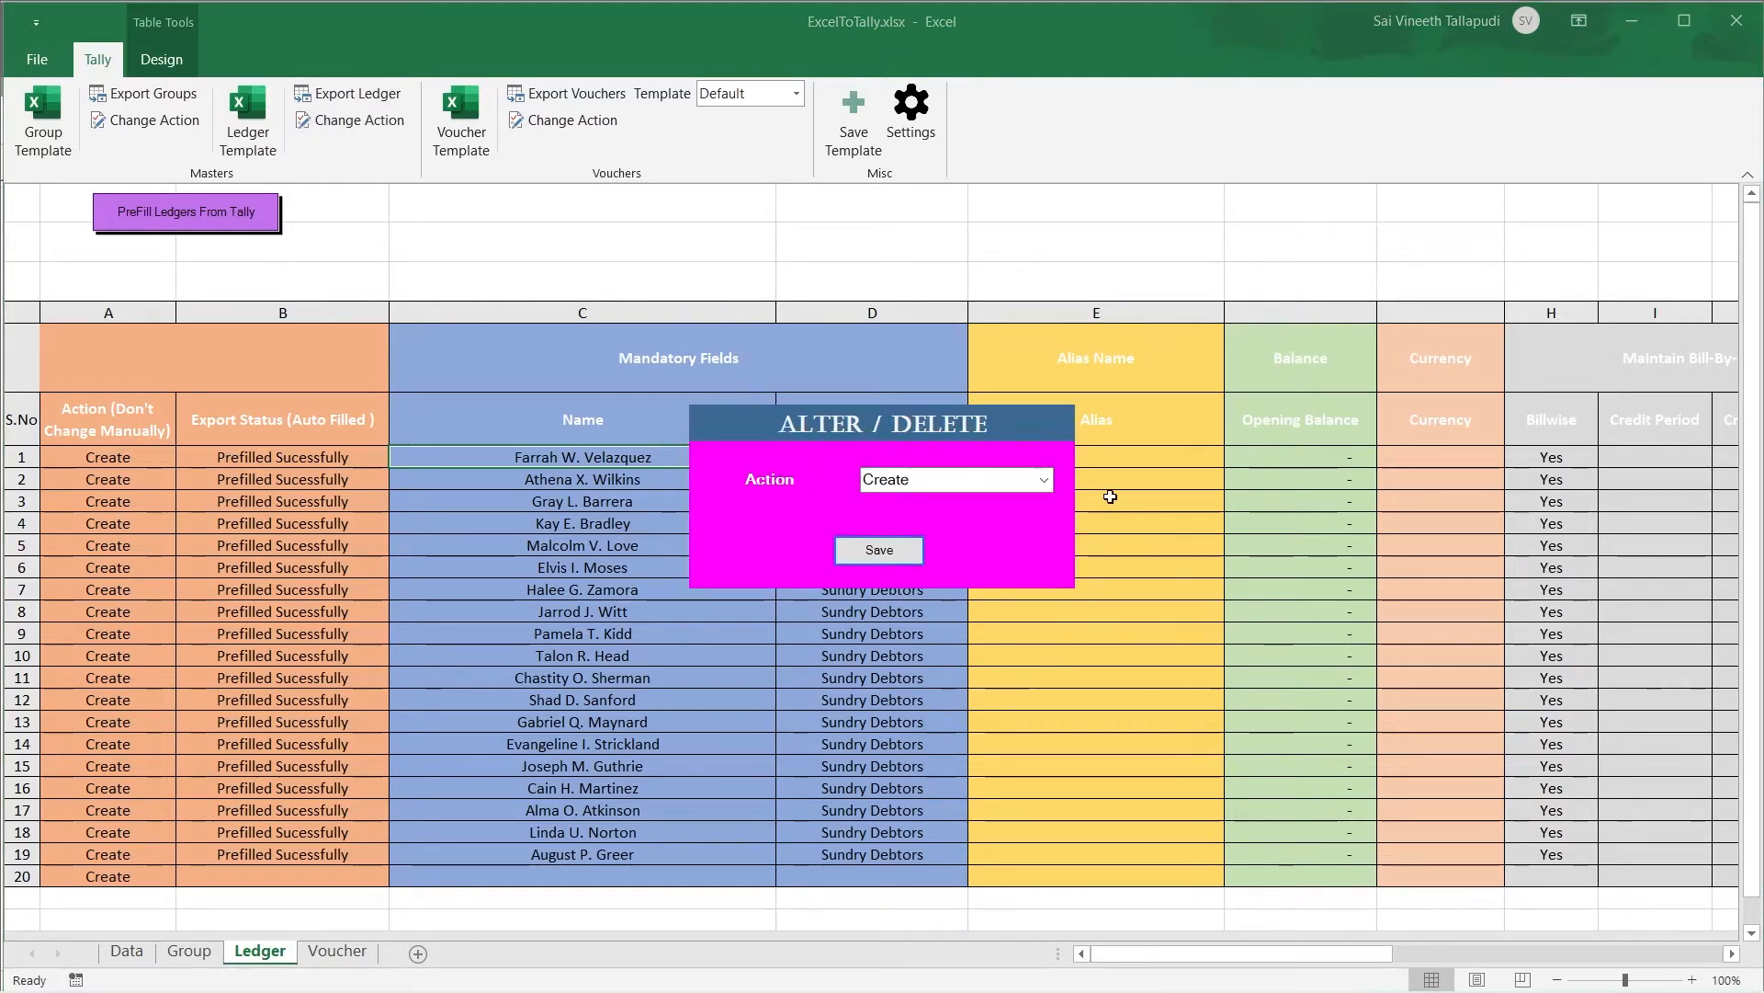
left_click(1044, 479)
left_click(905, 521)
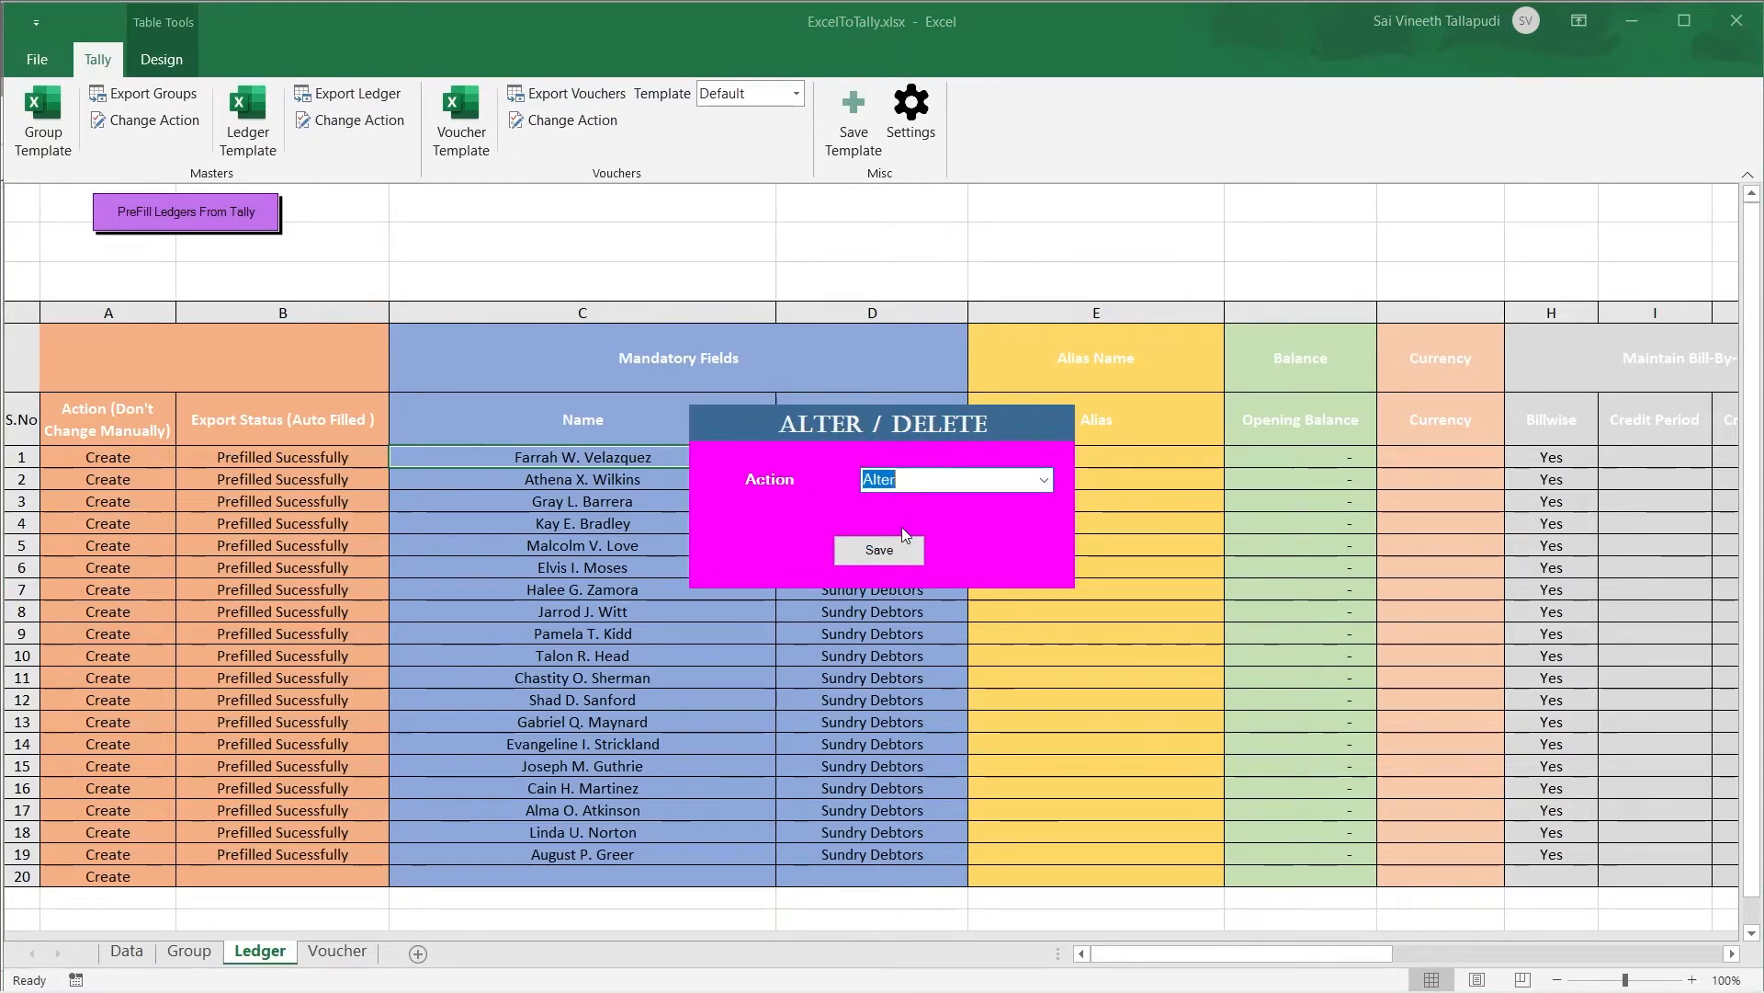
left_click(870, 551)
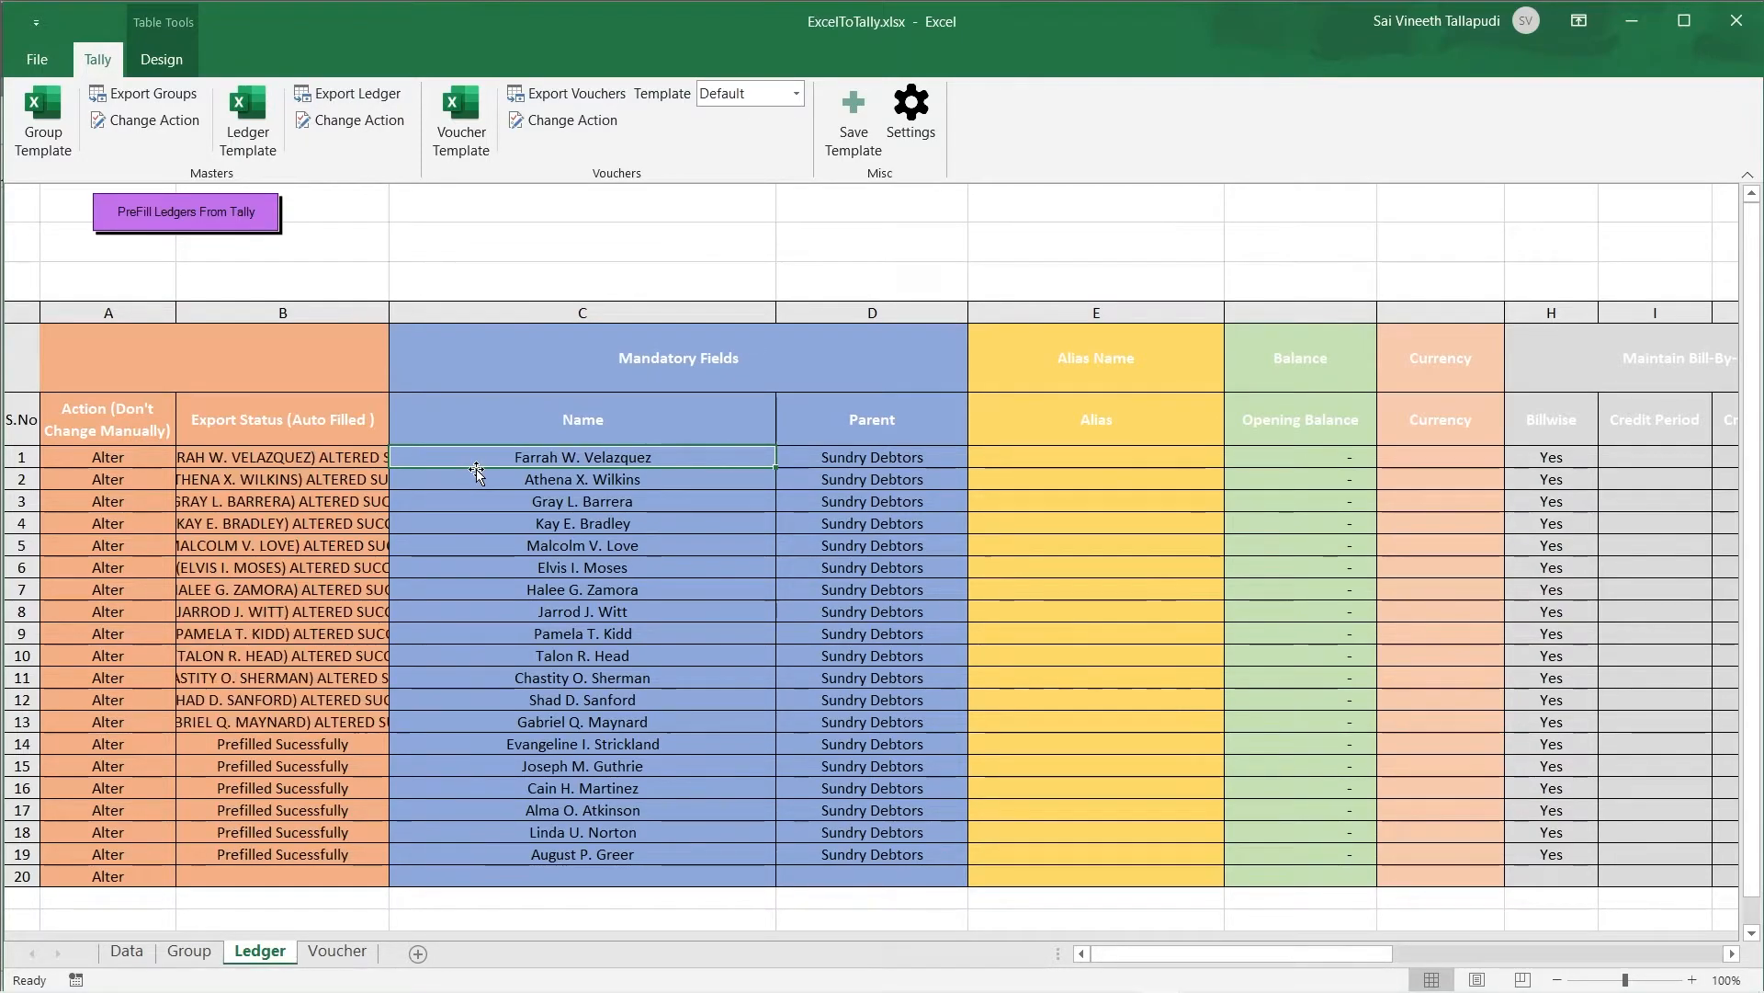
left_click(267, 460)
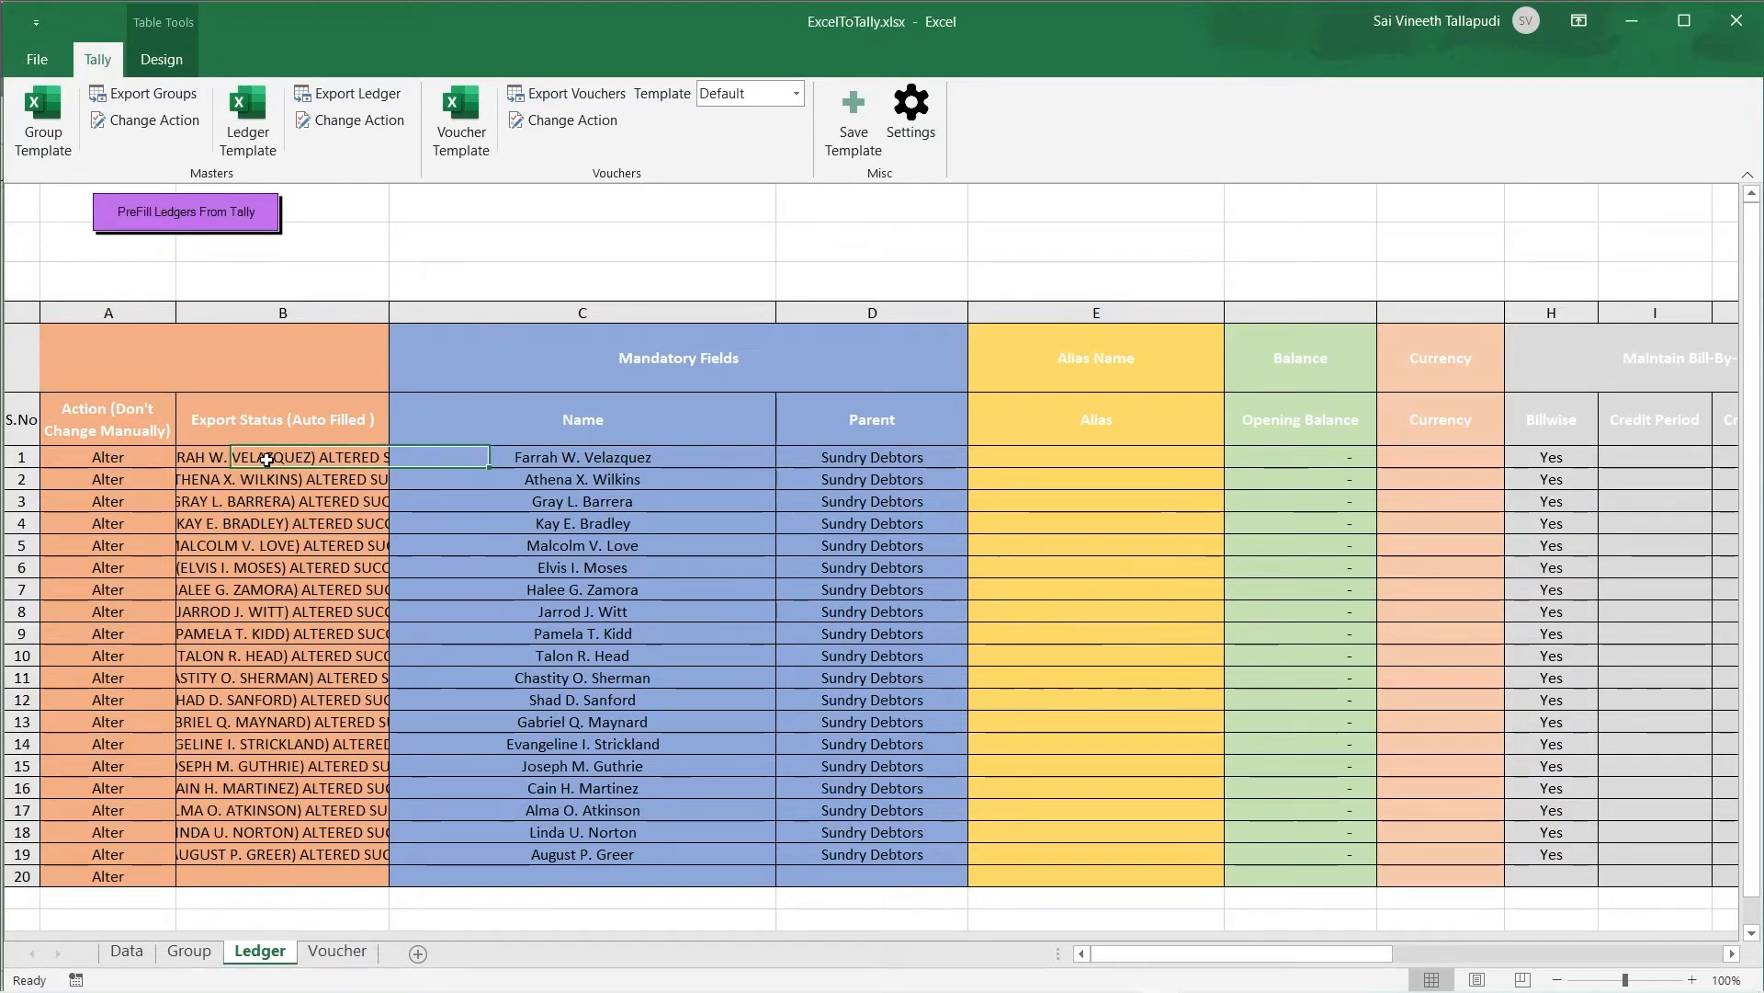
key("alt+Tab")
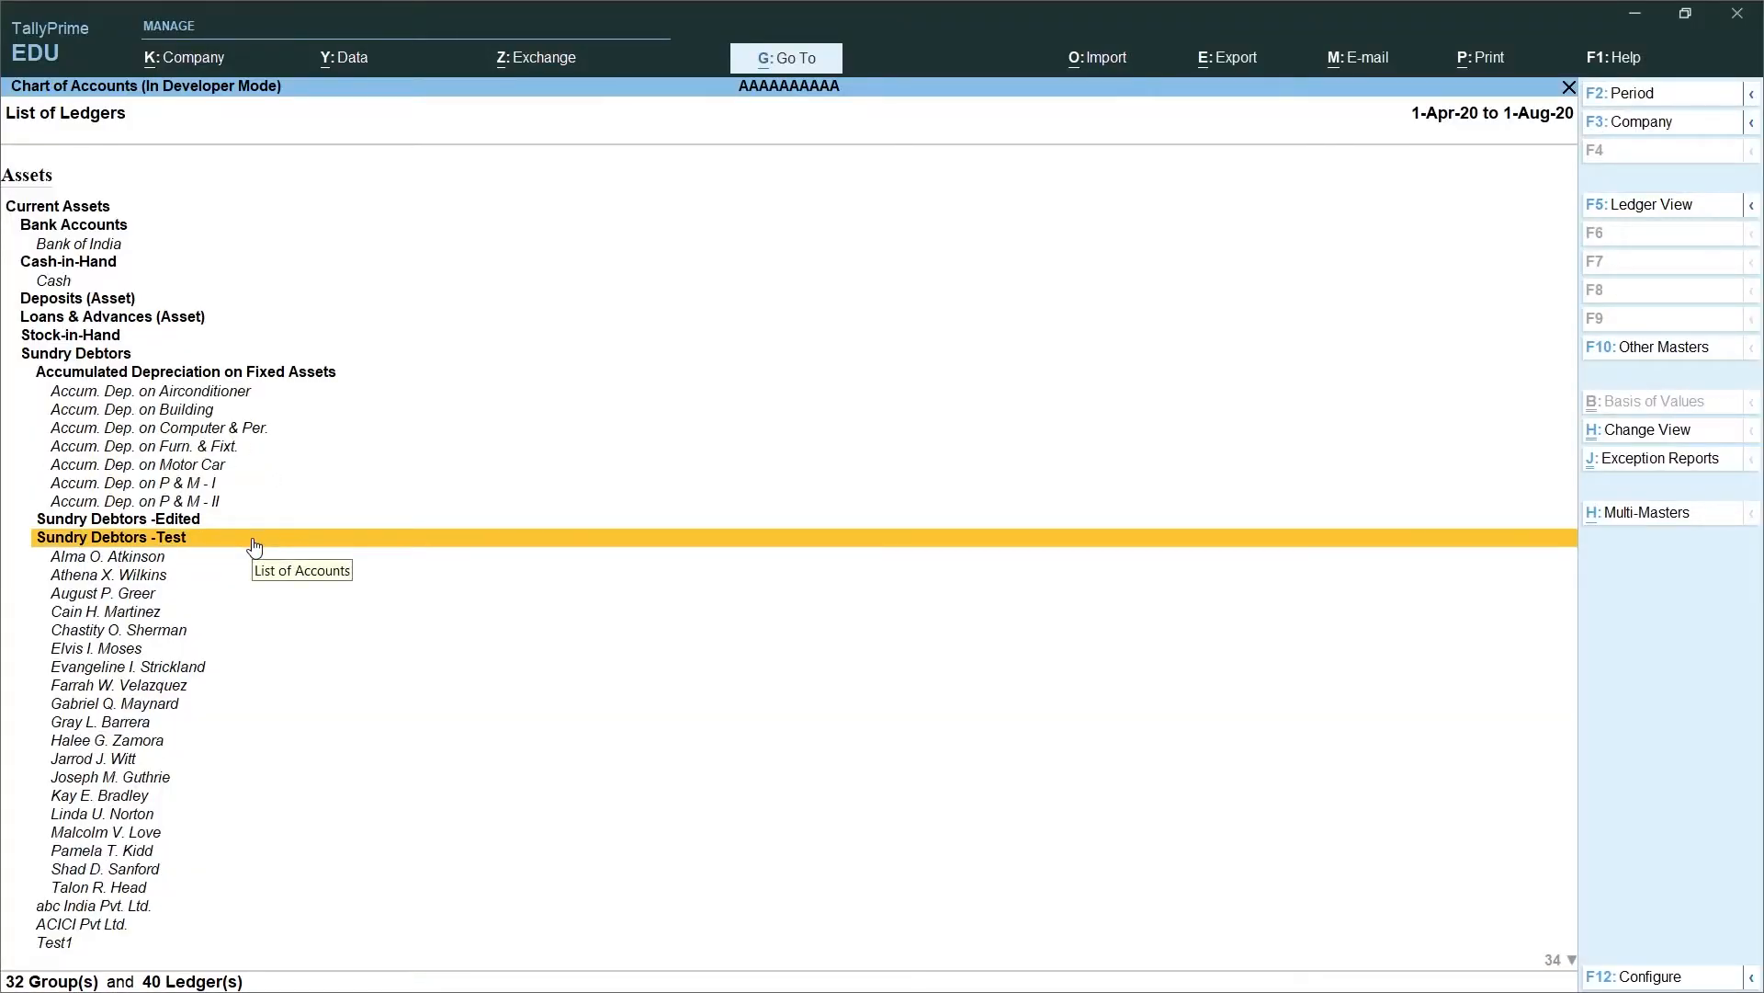
Step: Reopen the List of Ledgers and confirm a debtor ledger's Under field shows Sundry Debtors
key("Escape")
key("Return")
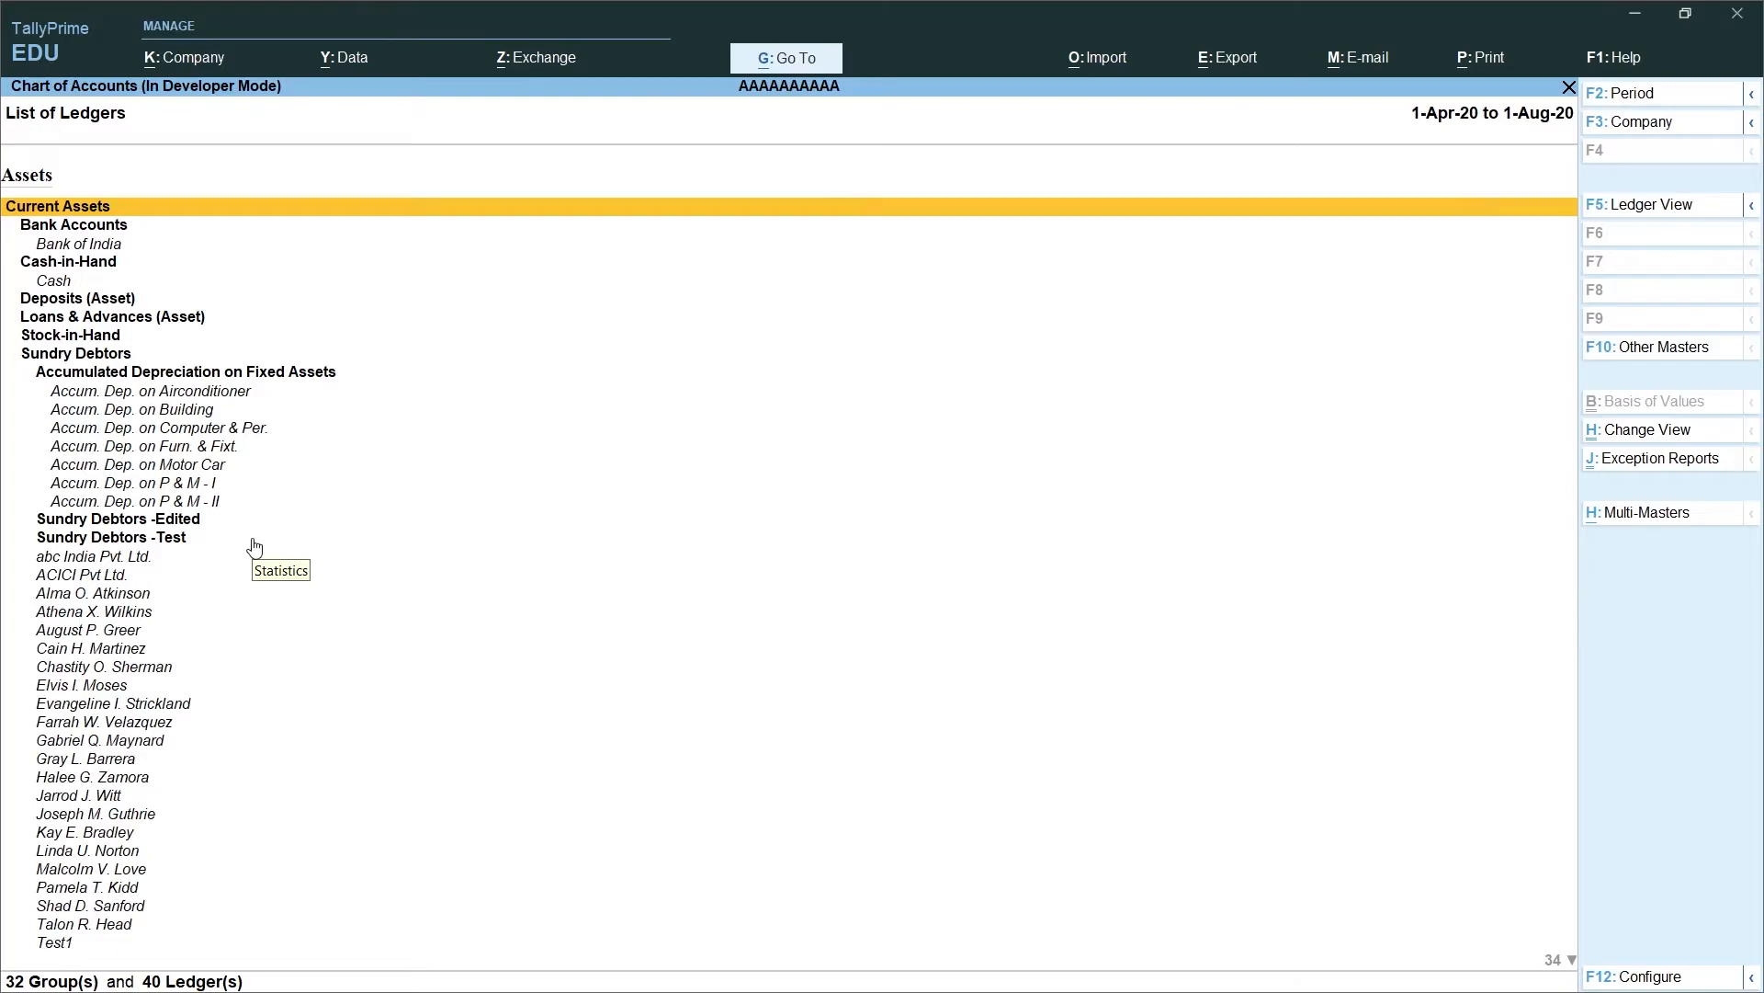
key("Down")
key("Down")
key("Down")
key("Down")
key("Down")
key("Down")
key("Down")
key("Down")
key("Down")
key("Down")
key("Down")
key("Down")
key("Down")
key("Down")
key("Down")
key("Down")
key("Down")
key("Down")
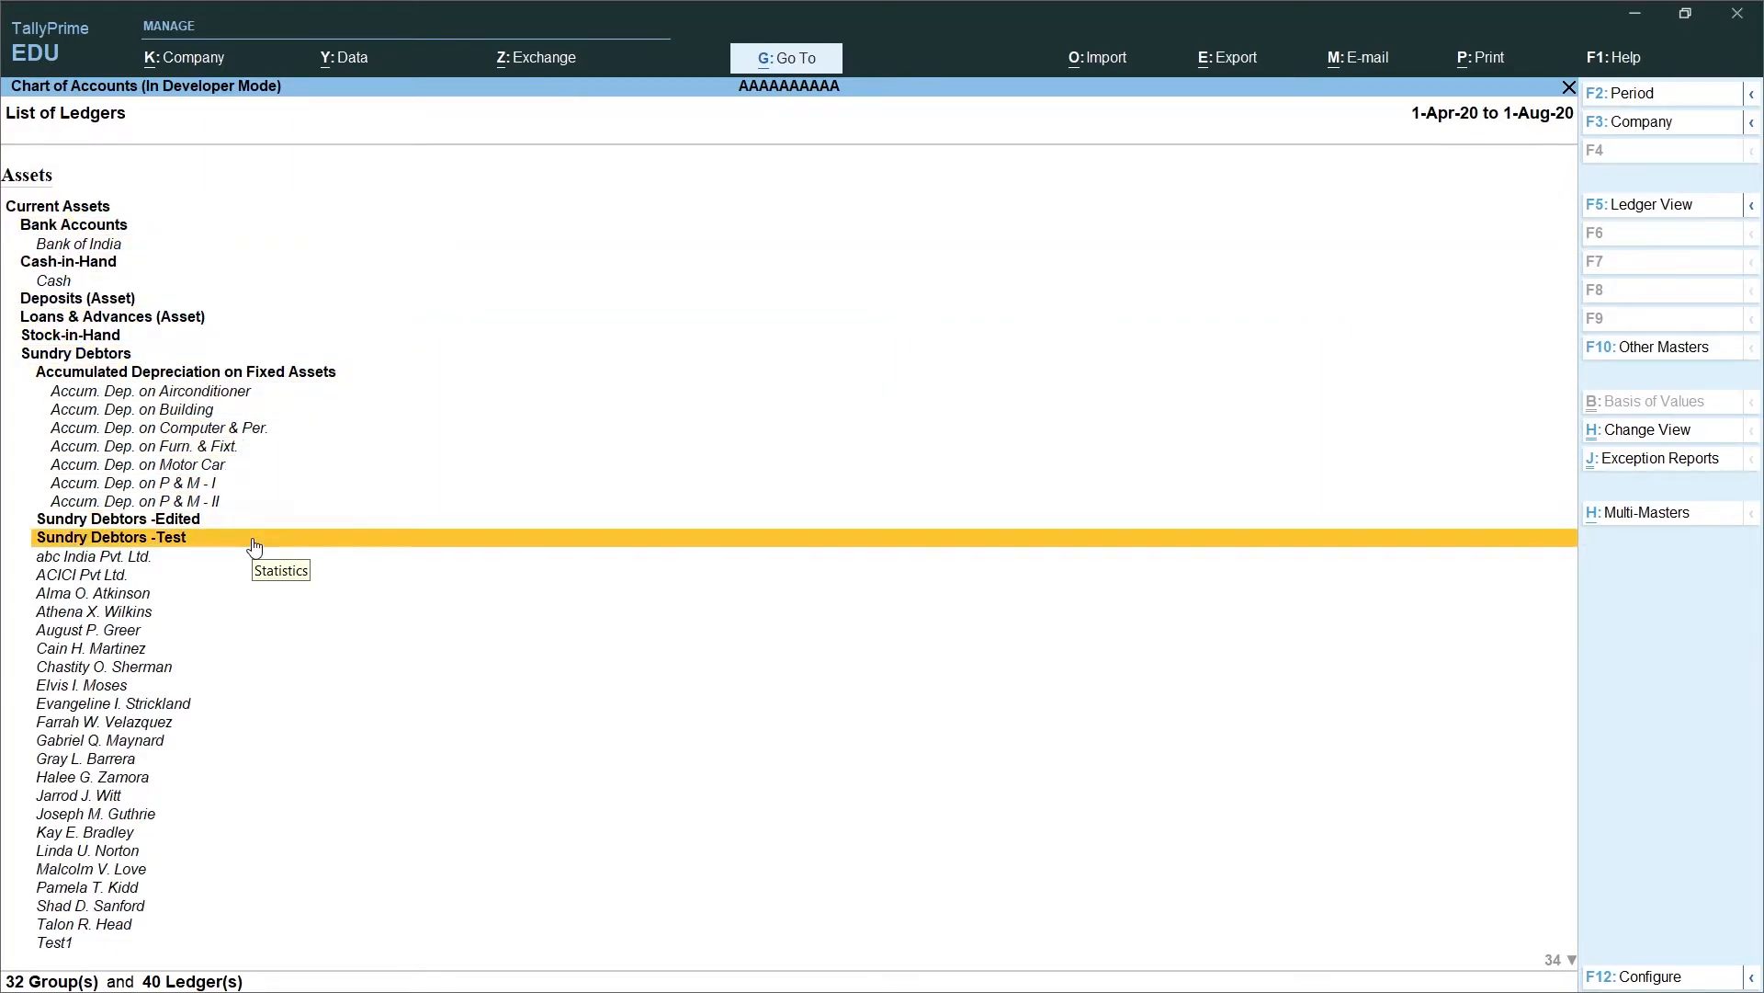
key("Down")
key("Down")
key("Down")
key("Down")
key("Down")
key("Down")
key("Down")
key("Down")
key("Down")
key("Down")
key("Down")
key("Down")
key("Down")
key("Down")
key("Down")
key("Down")
key("Down")
key("Down")
key("Down")
key("Down")
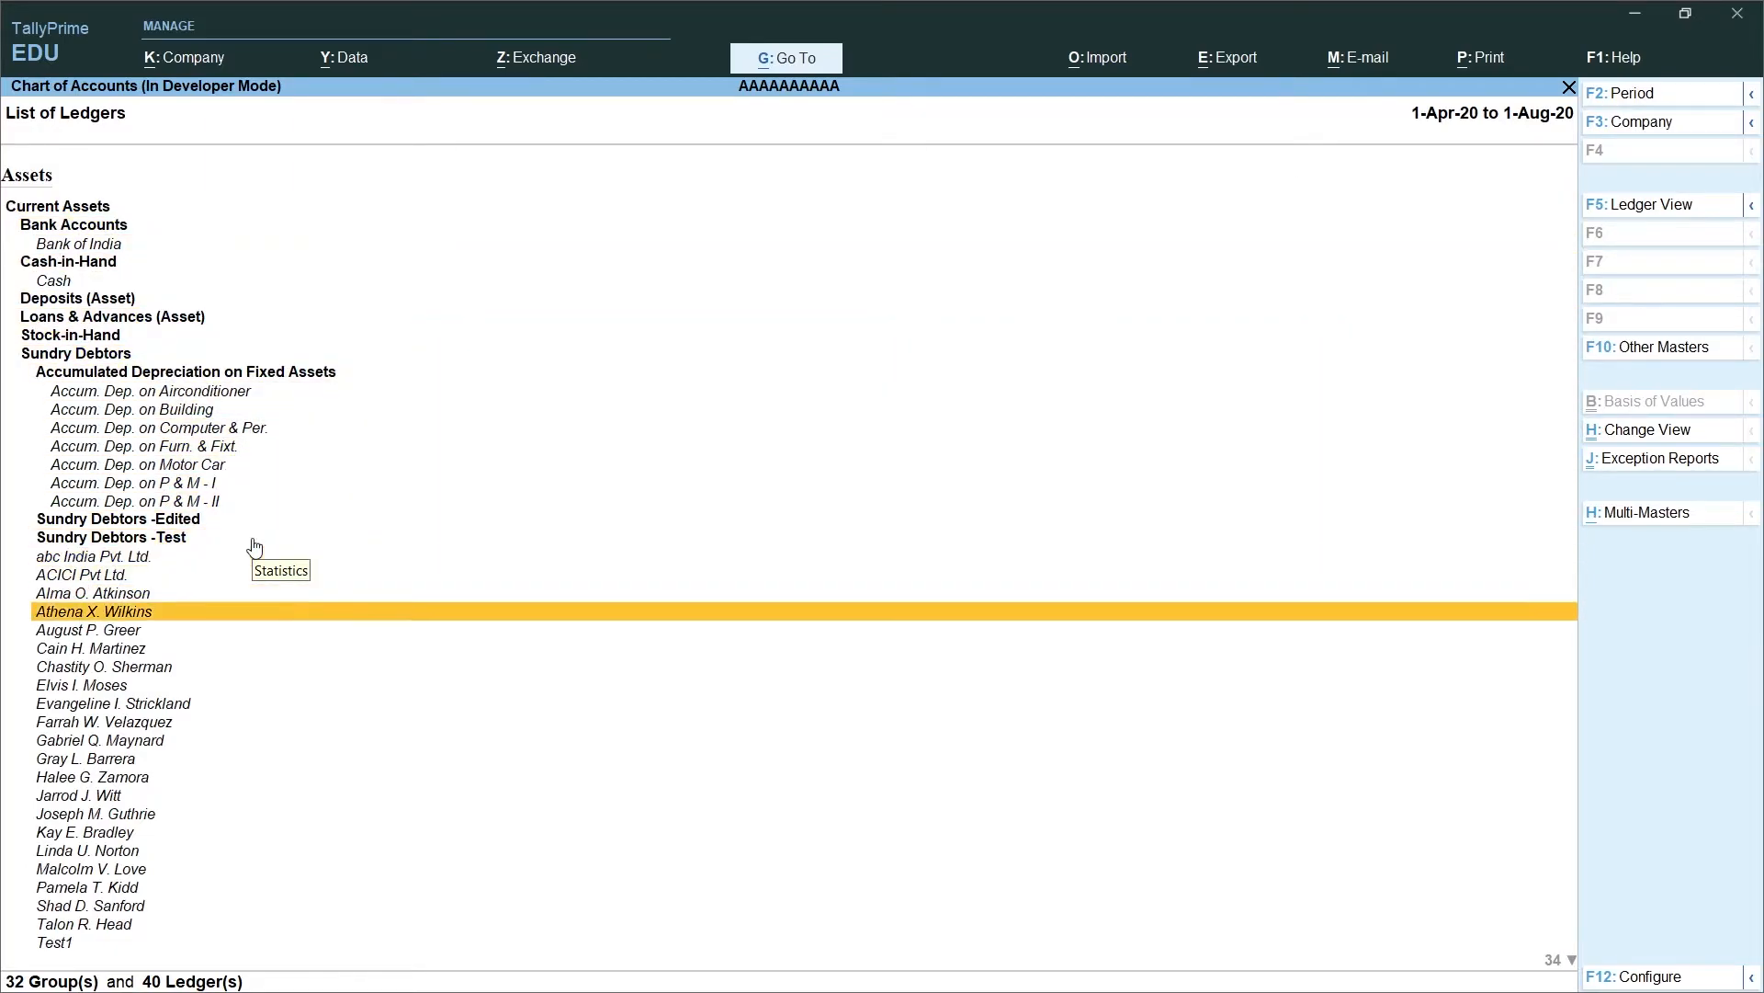
key("Return")
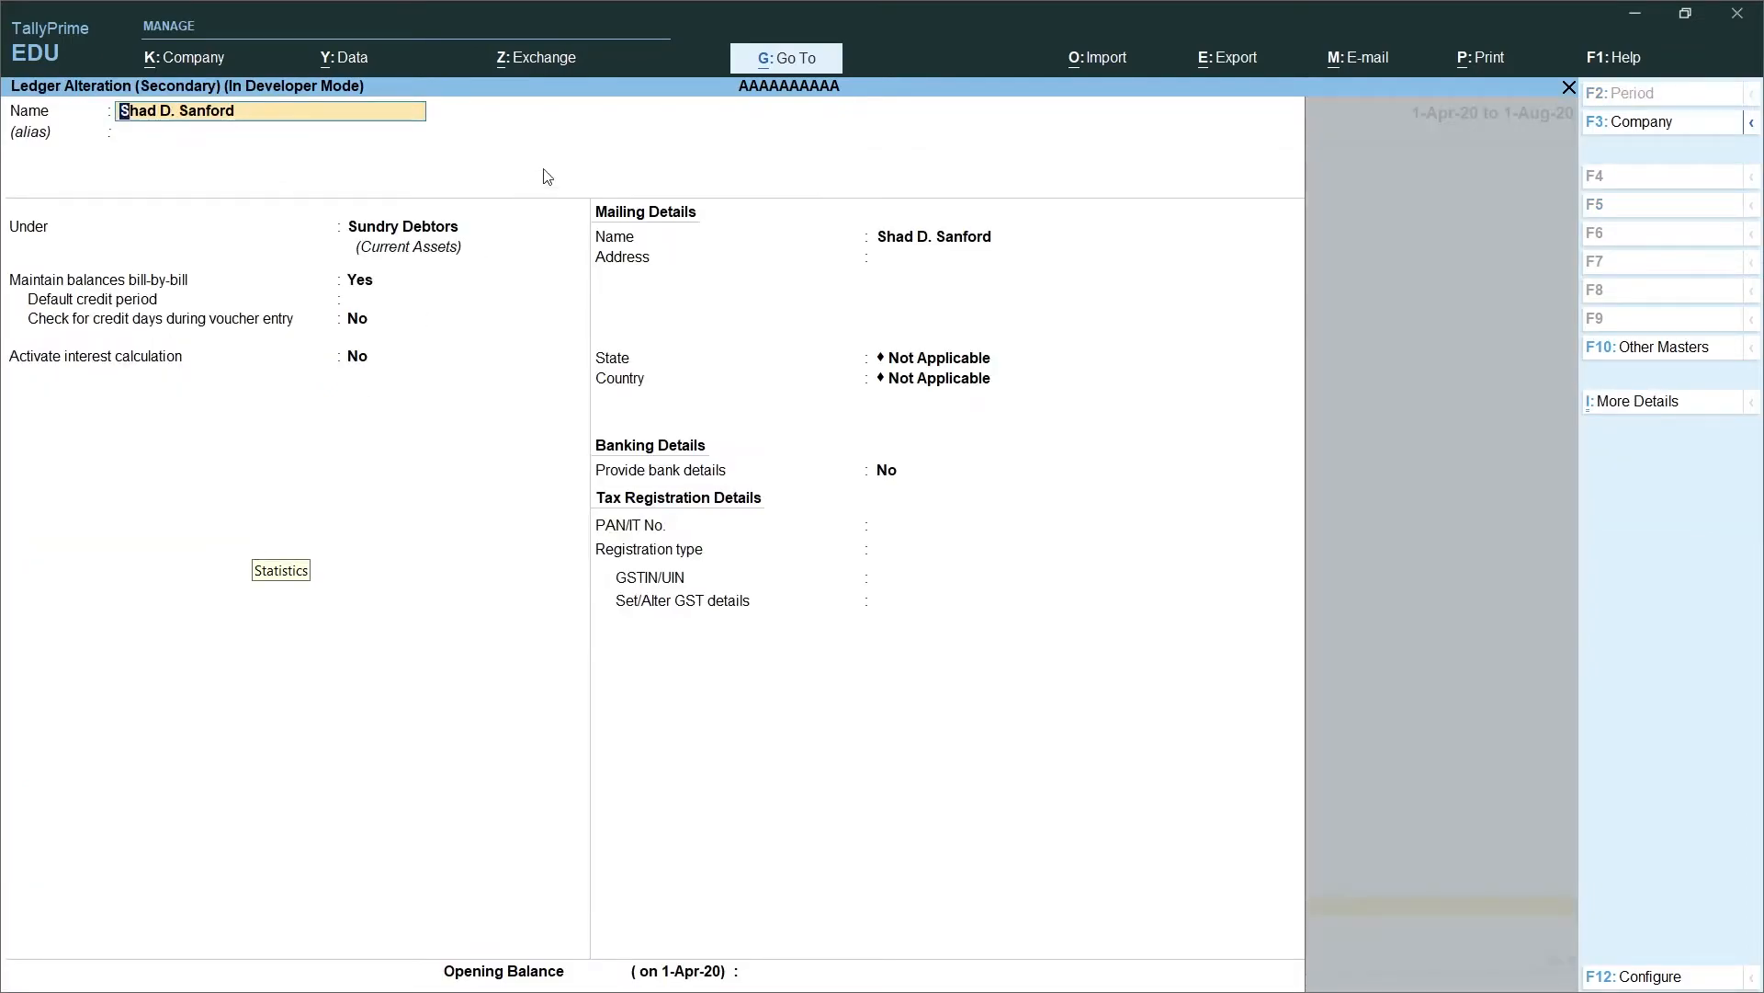
left_click(415, 230)
key("Escape")
key("Escape")
key("Escape")
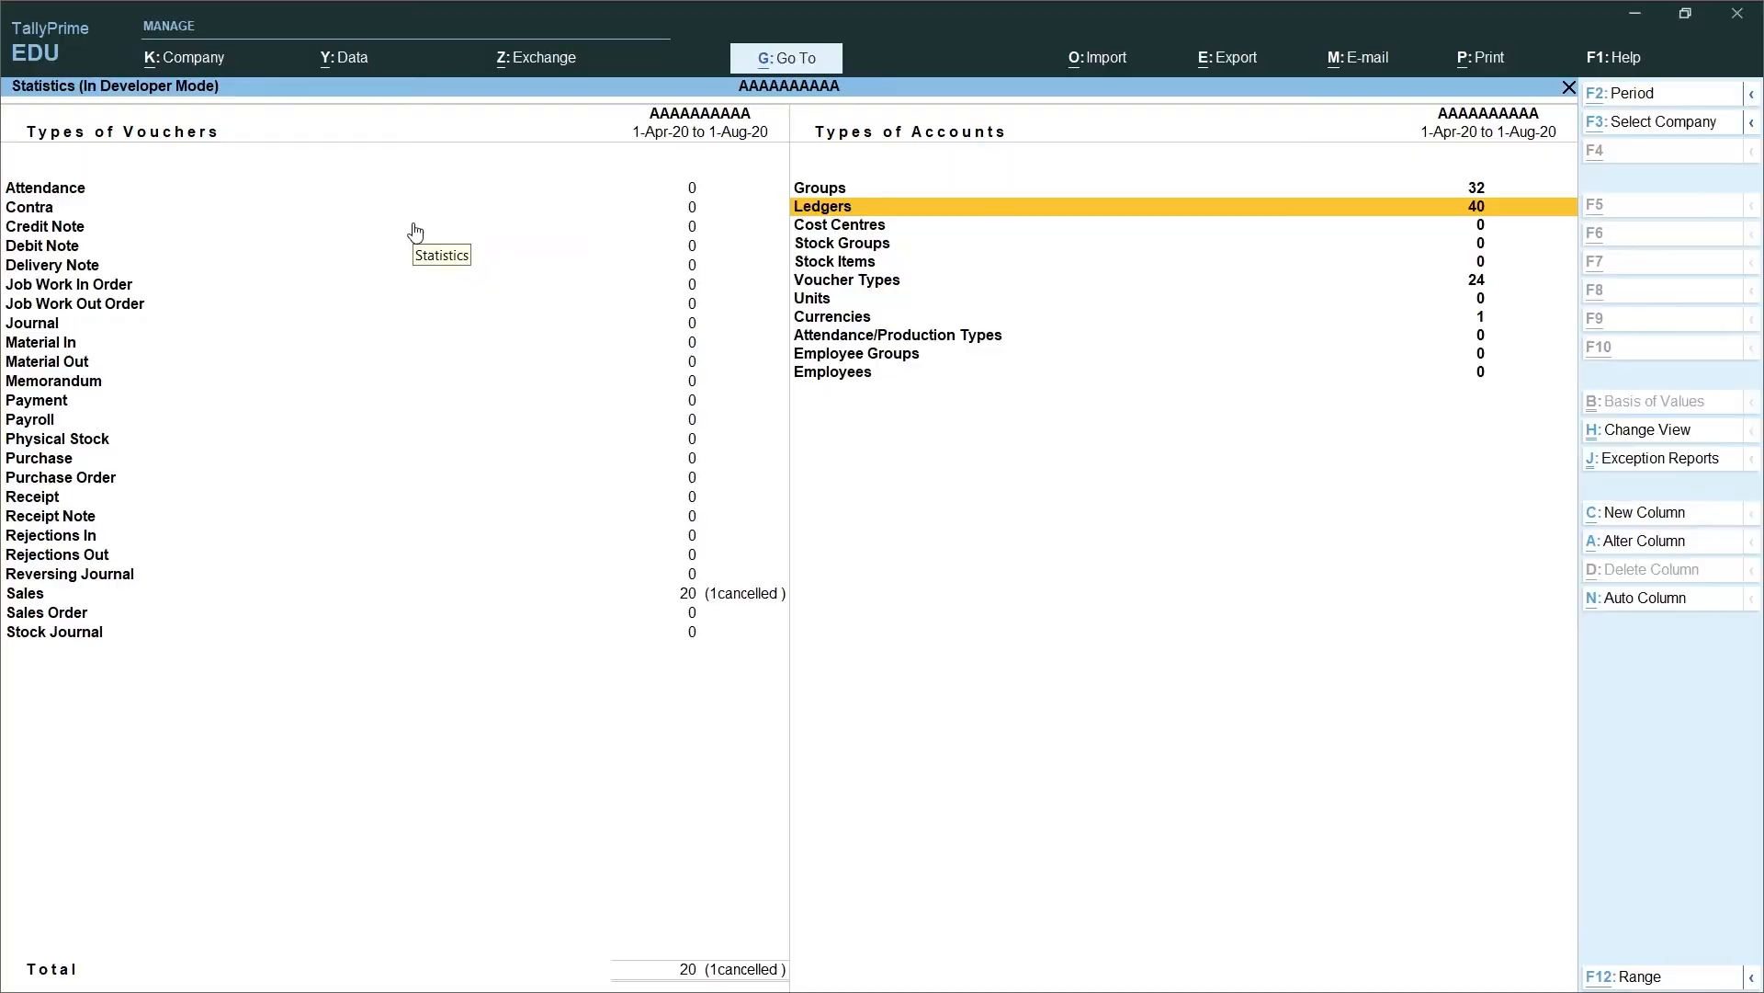
key("alt+Tab")
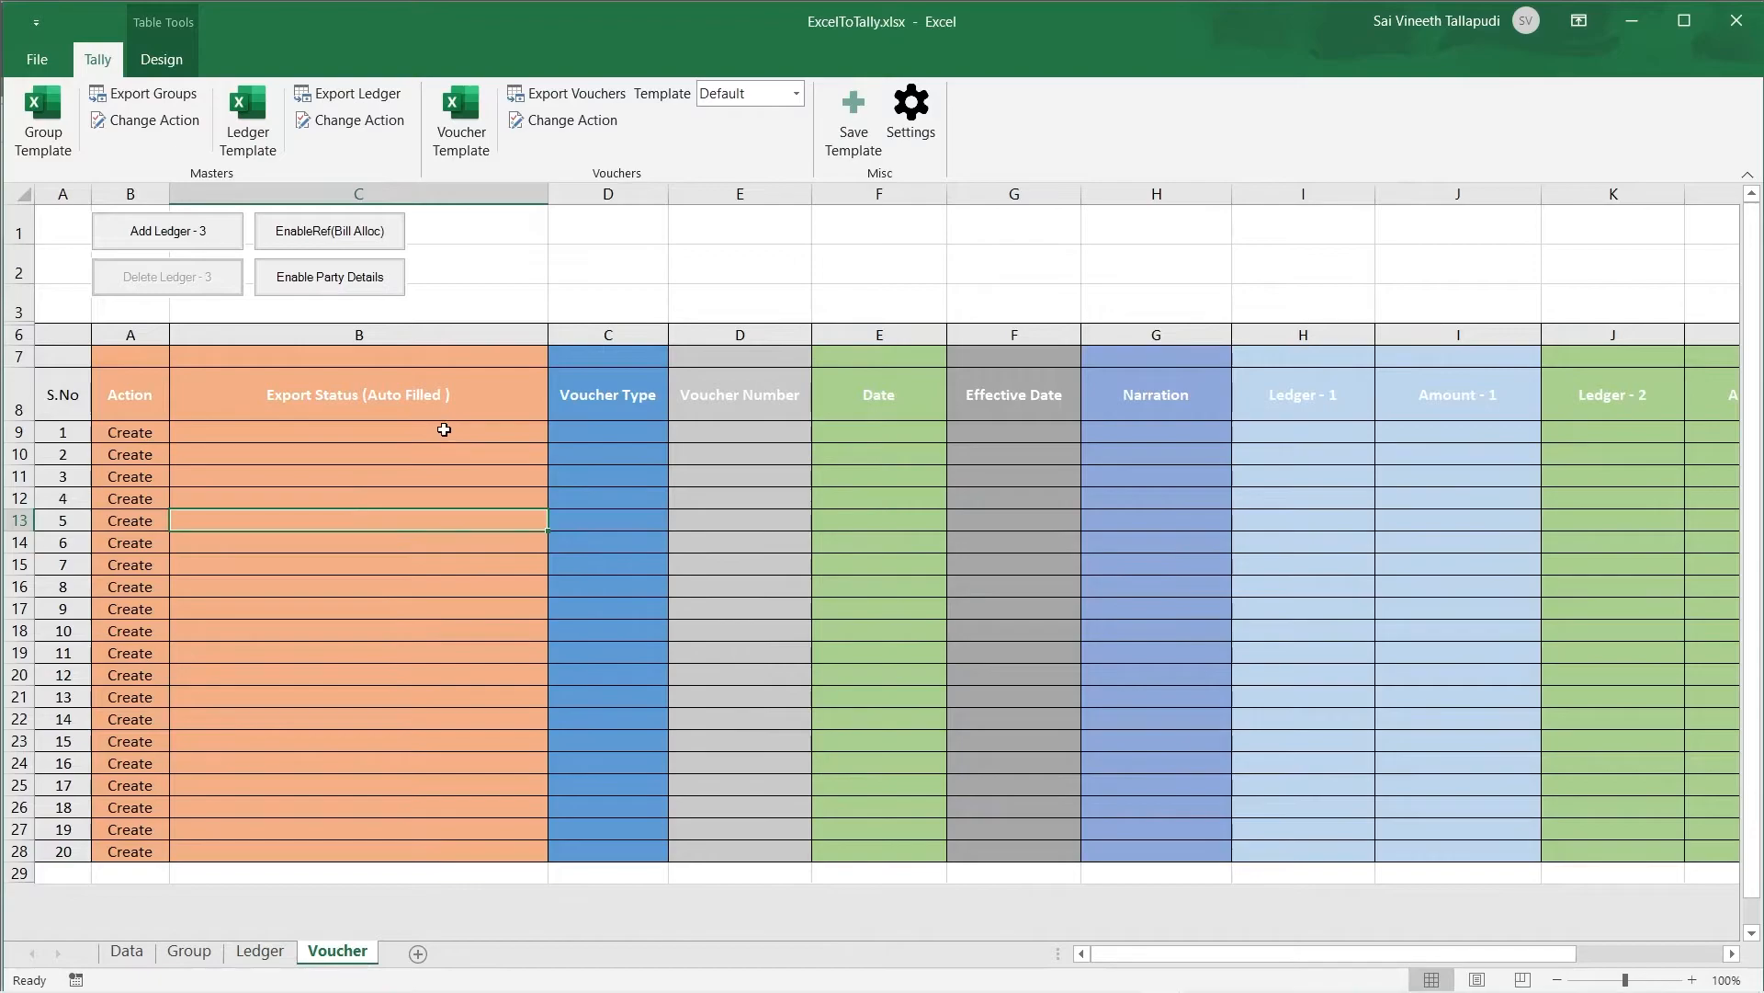
Step: Add an extra ledger and amount column pair to the Voucher sheet, then remove it again
key("Up")
key("Up")
key("Up")
key("Up")
key("Up")
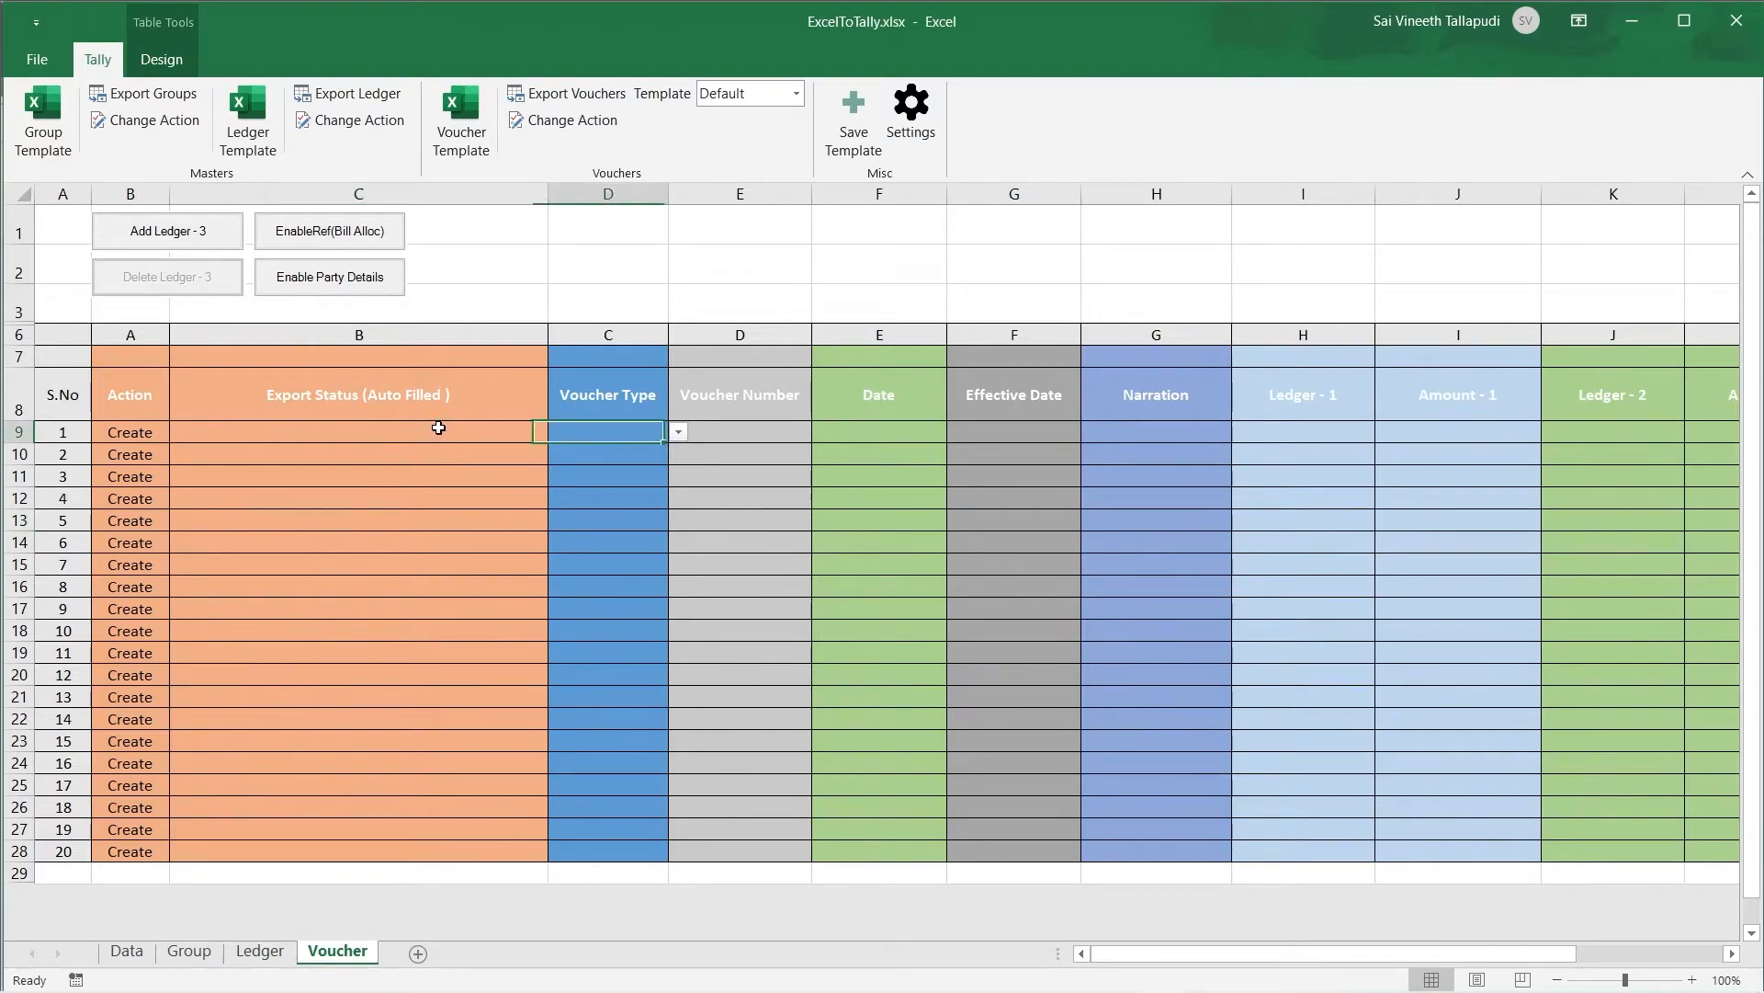
key("Right")
key("Right")
key("Right")
key("Right")
key("Right")
key("Right")
key("Right")
key("Right")
key("Right")
key("Right")
key("Left")
key("Left")
key("Left")
key("Left")
key("Left")
key("Left")
key("Left")
key("Left")
key("Left")
key("Left")
key("Left")
key("Left")
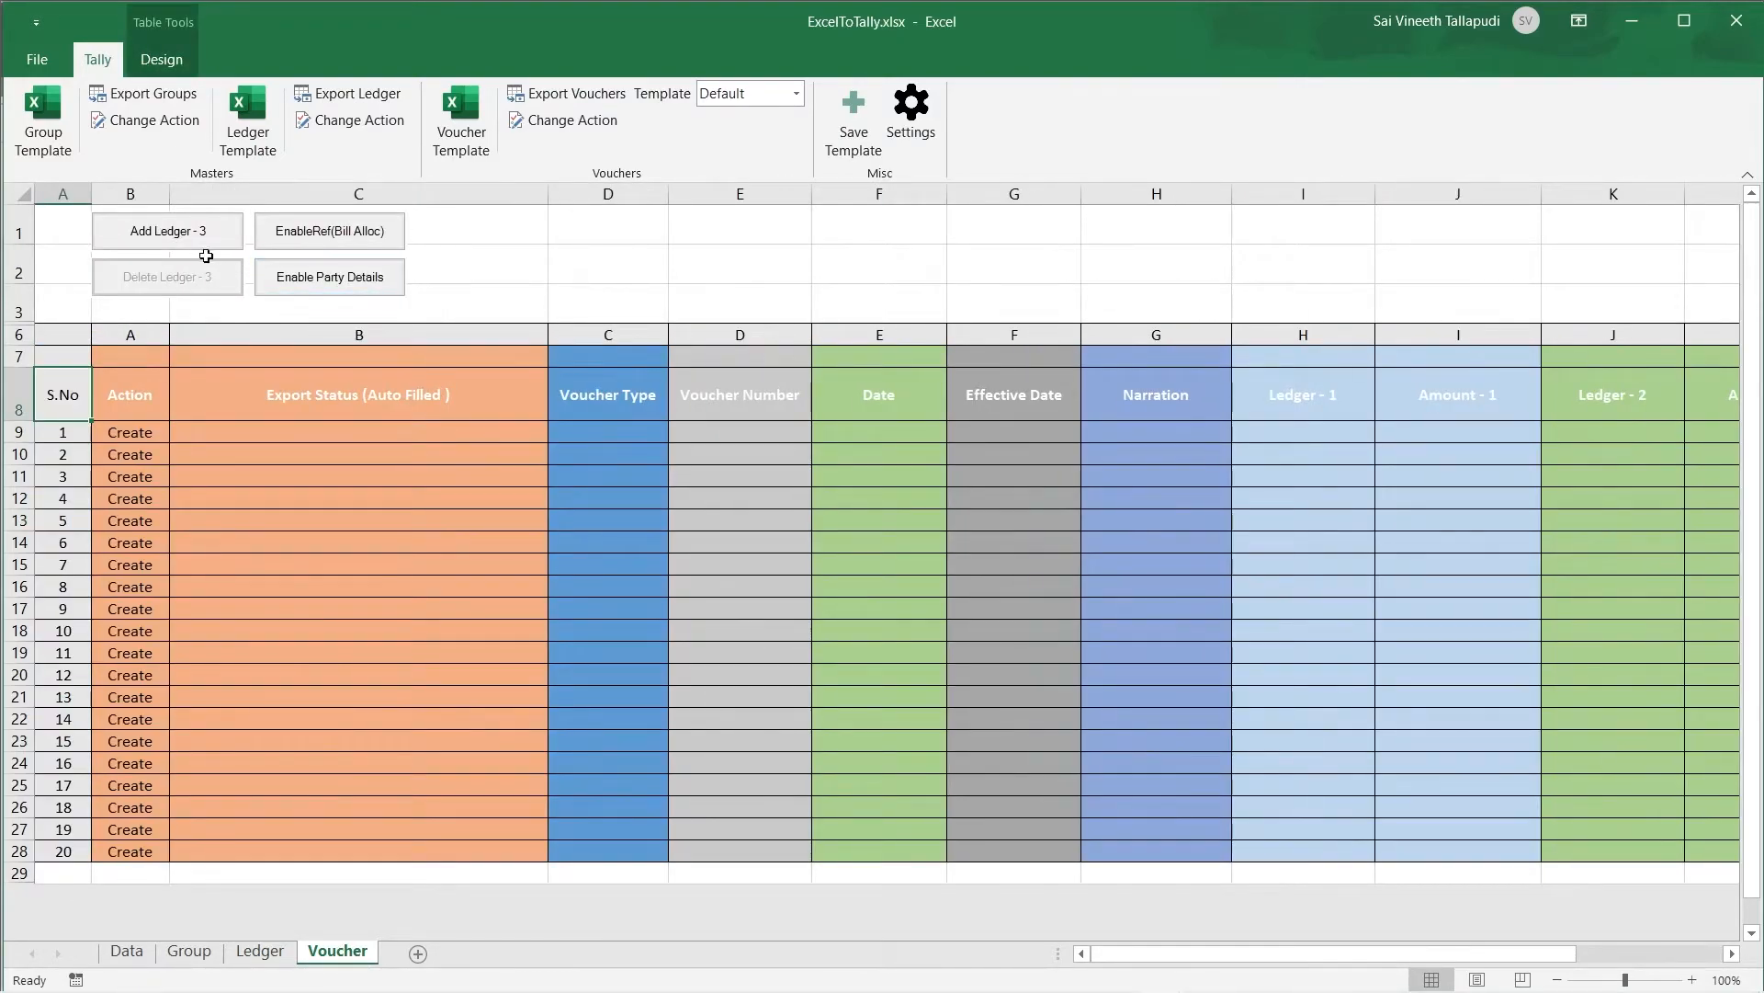
left_click(195, 244)
left_click(832, 387)
key("Right")
key("Right")
key("Right")
key("Right")
key("Right")
key("Right")
key("Right")
key("Right")
key("Left")
key("Left")
key("Left")
key("Left")
key("Left")
key("Left")
key("Left")
key("Left")
key("Left")
key("Left")
key("Left")
key("Left")
key("Left")
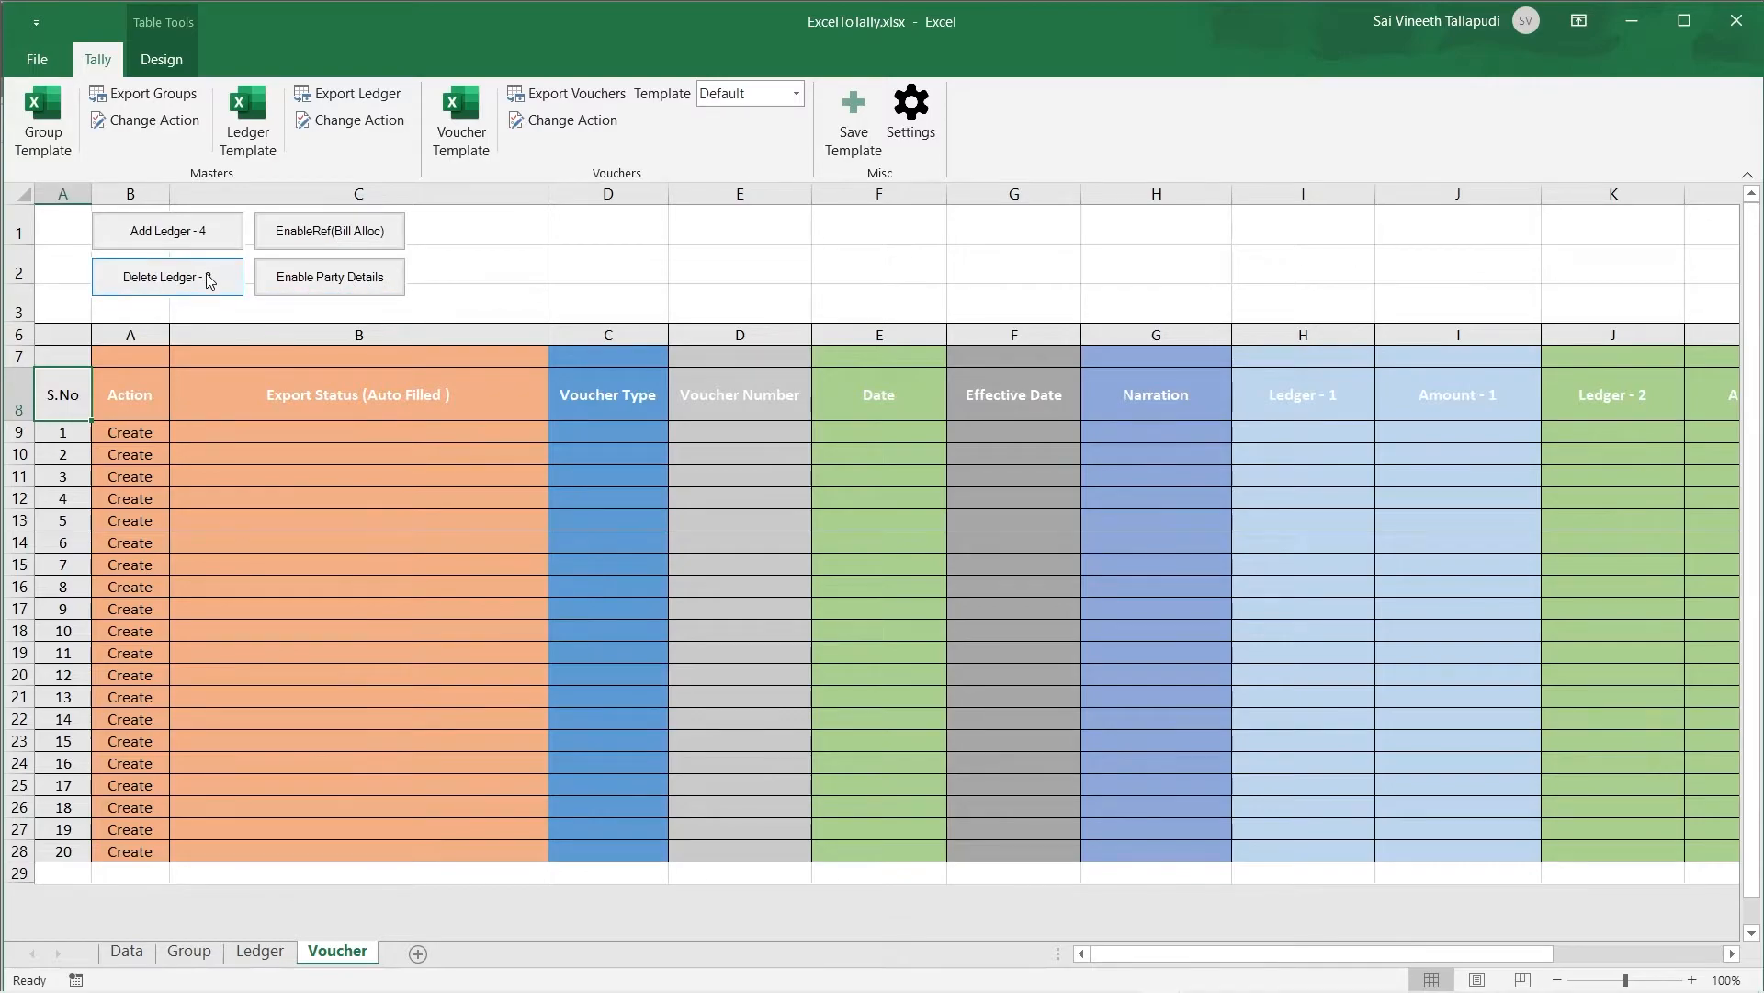
left_click(211, 280)
left_click(1462, 387)
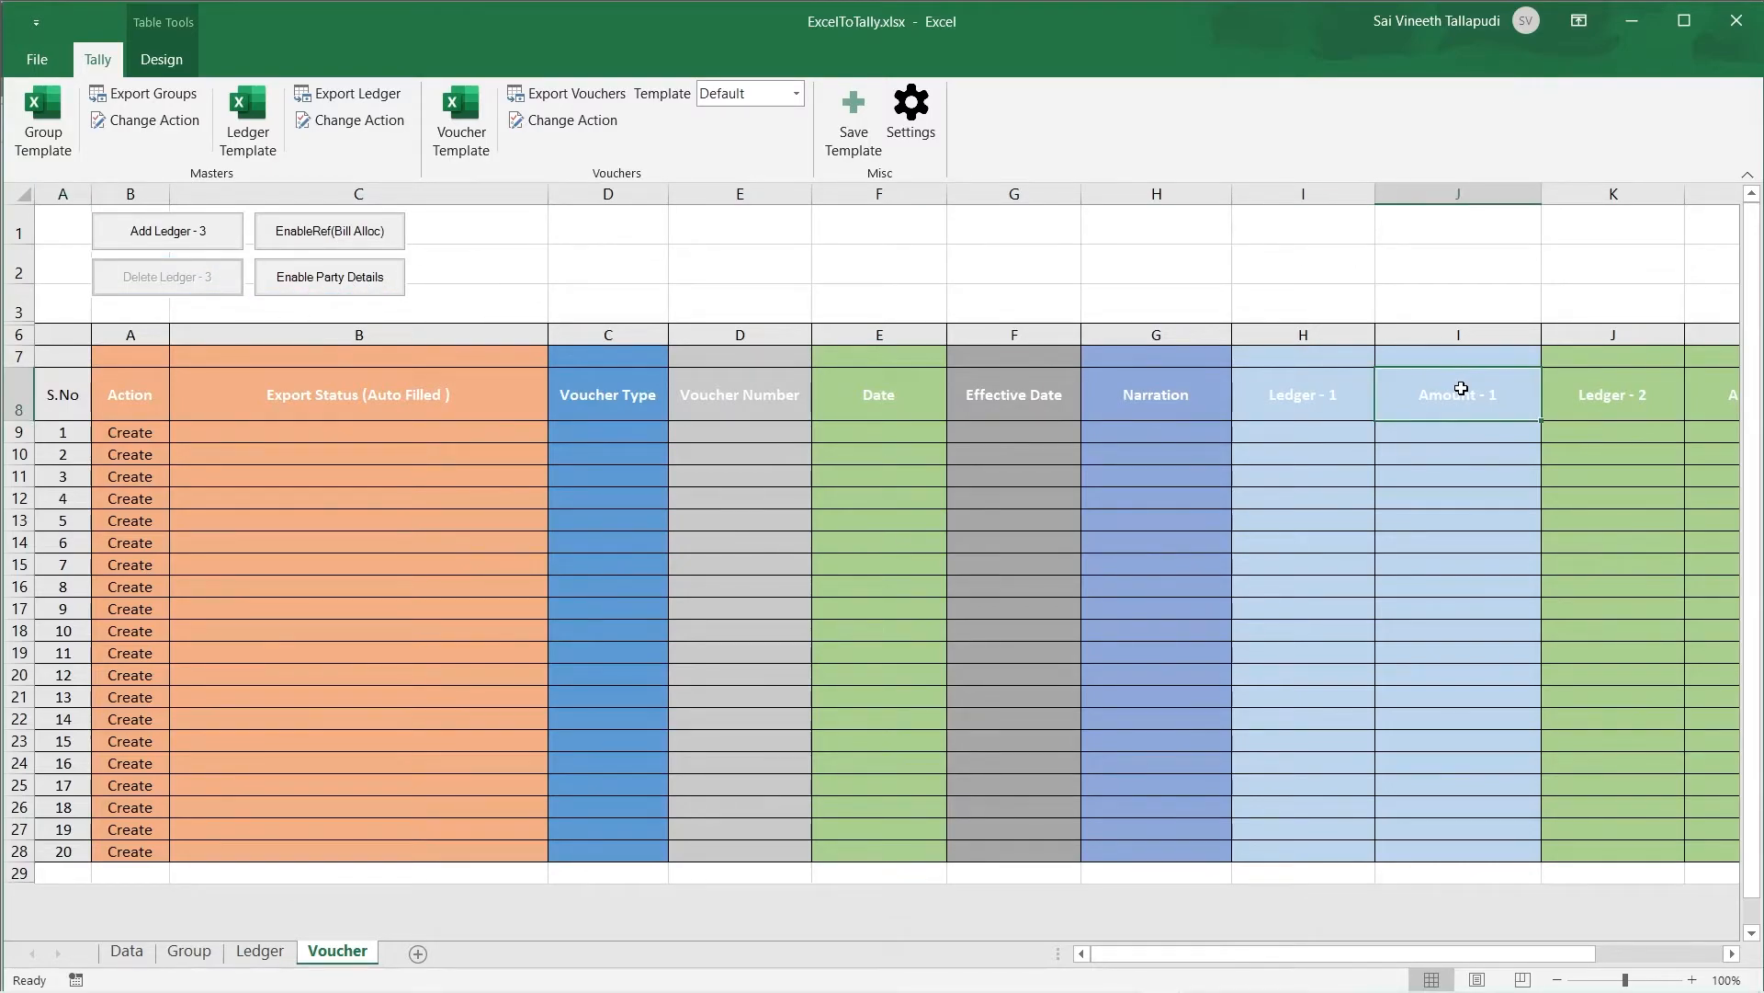
key("Right")
key("Right")
key("Right")
key("Left")
key("Left")
key("Left")
key("Left")
key("Left")
key("Left")
key("Left")
key("Left")
key("Left")
key("Left")
key("Left")
key("Left")
key("Left")
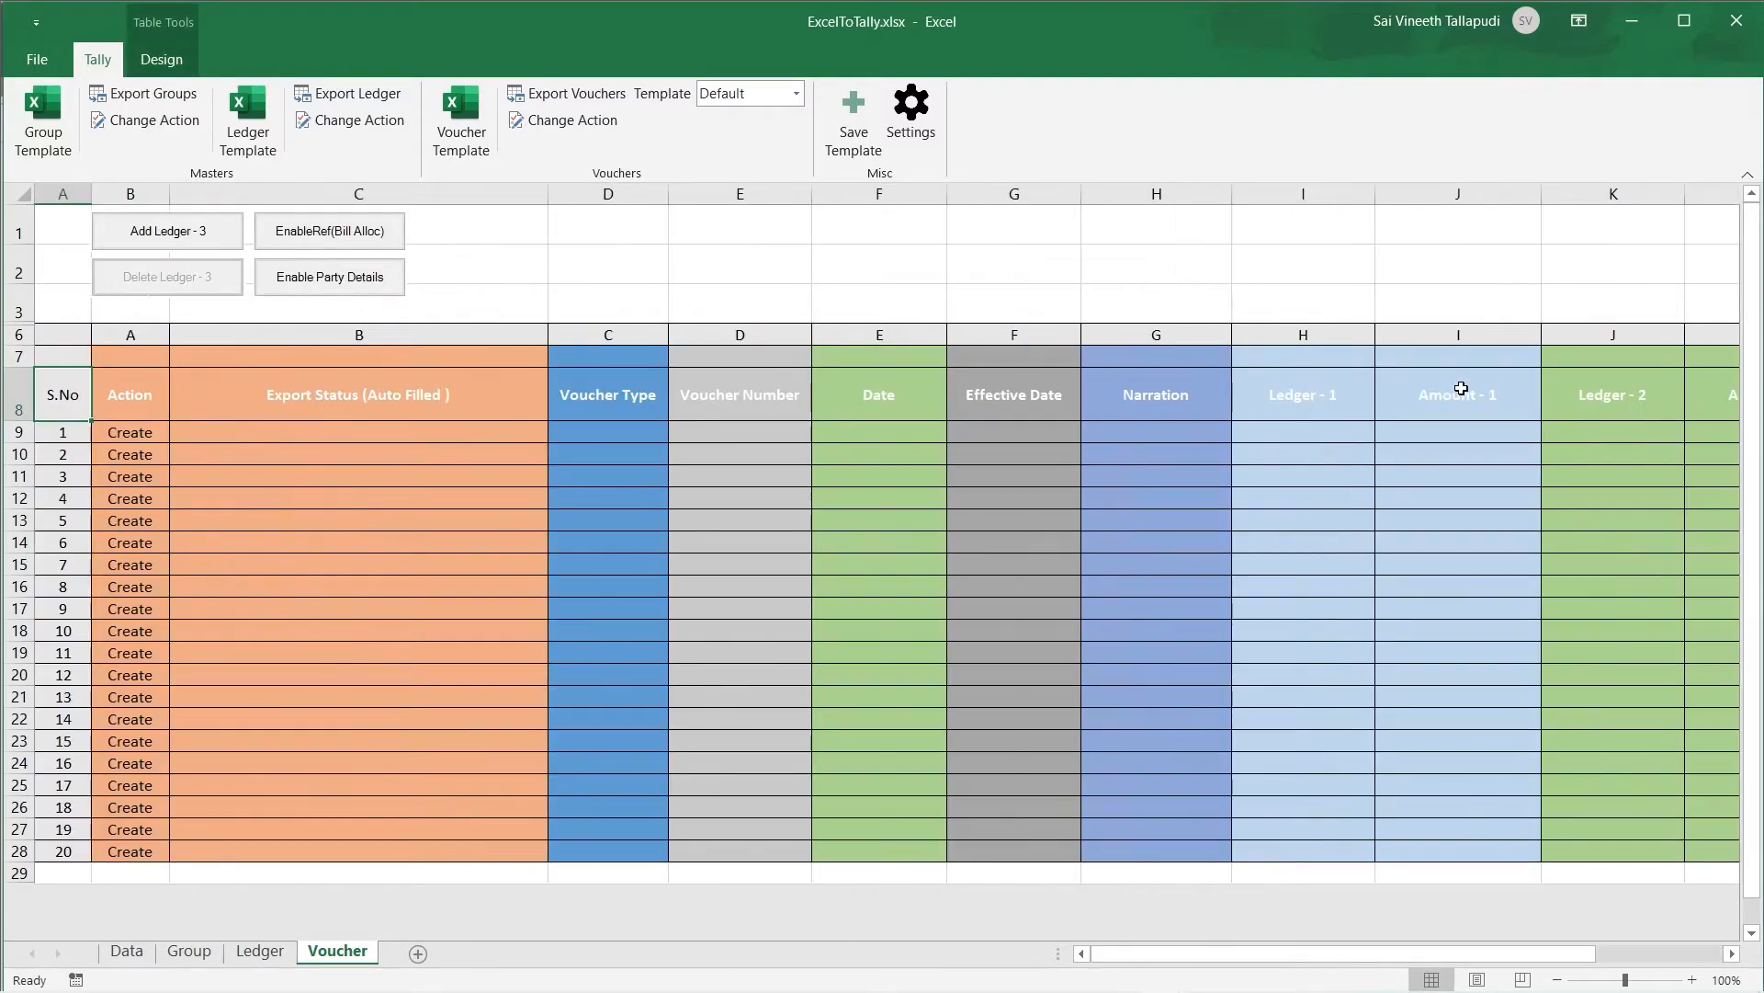
Step: Enable bill-wise reference and party details columns, adding then removing Ledger 1's party detail columns
left_click(303, 251)
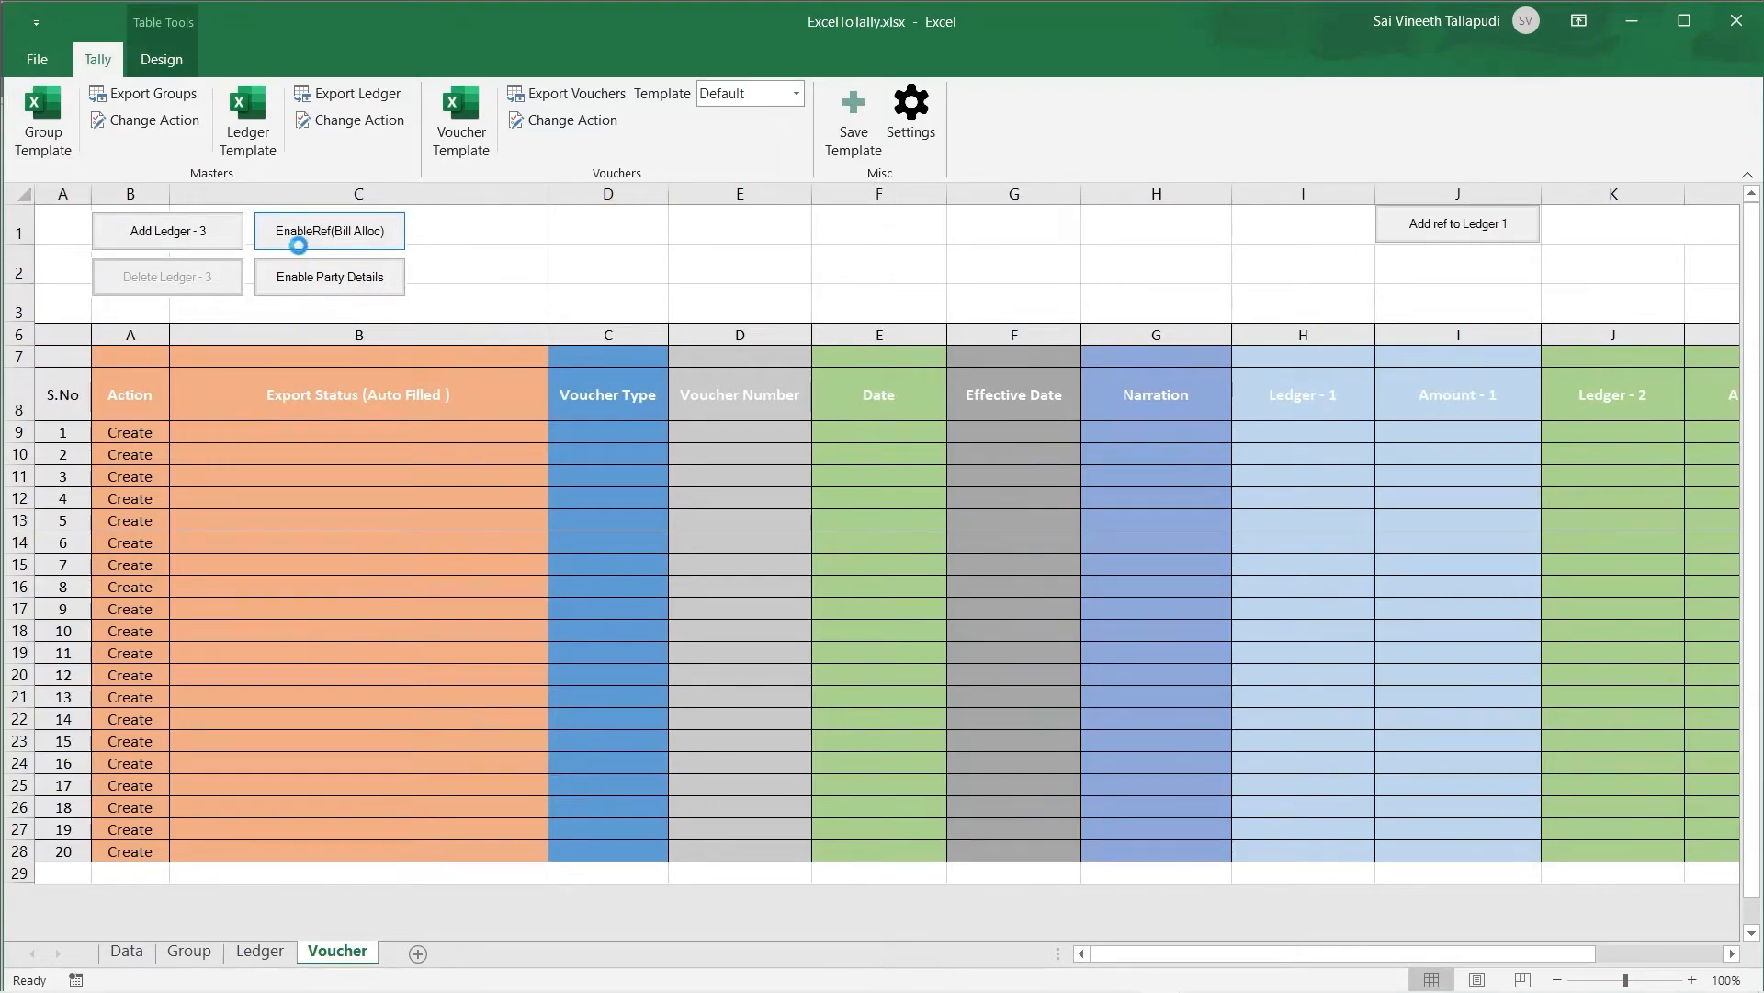
left_click(385, 286)
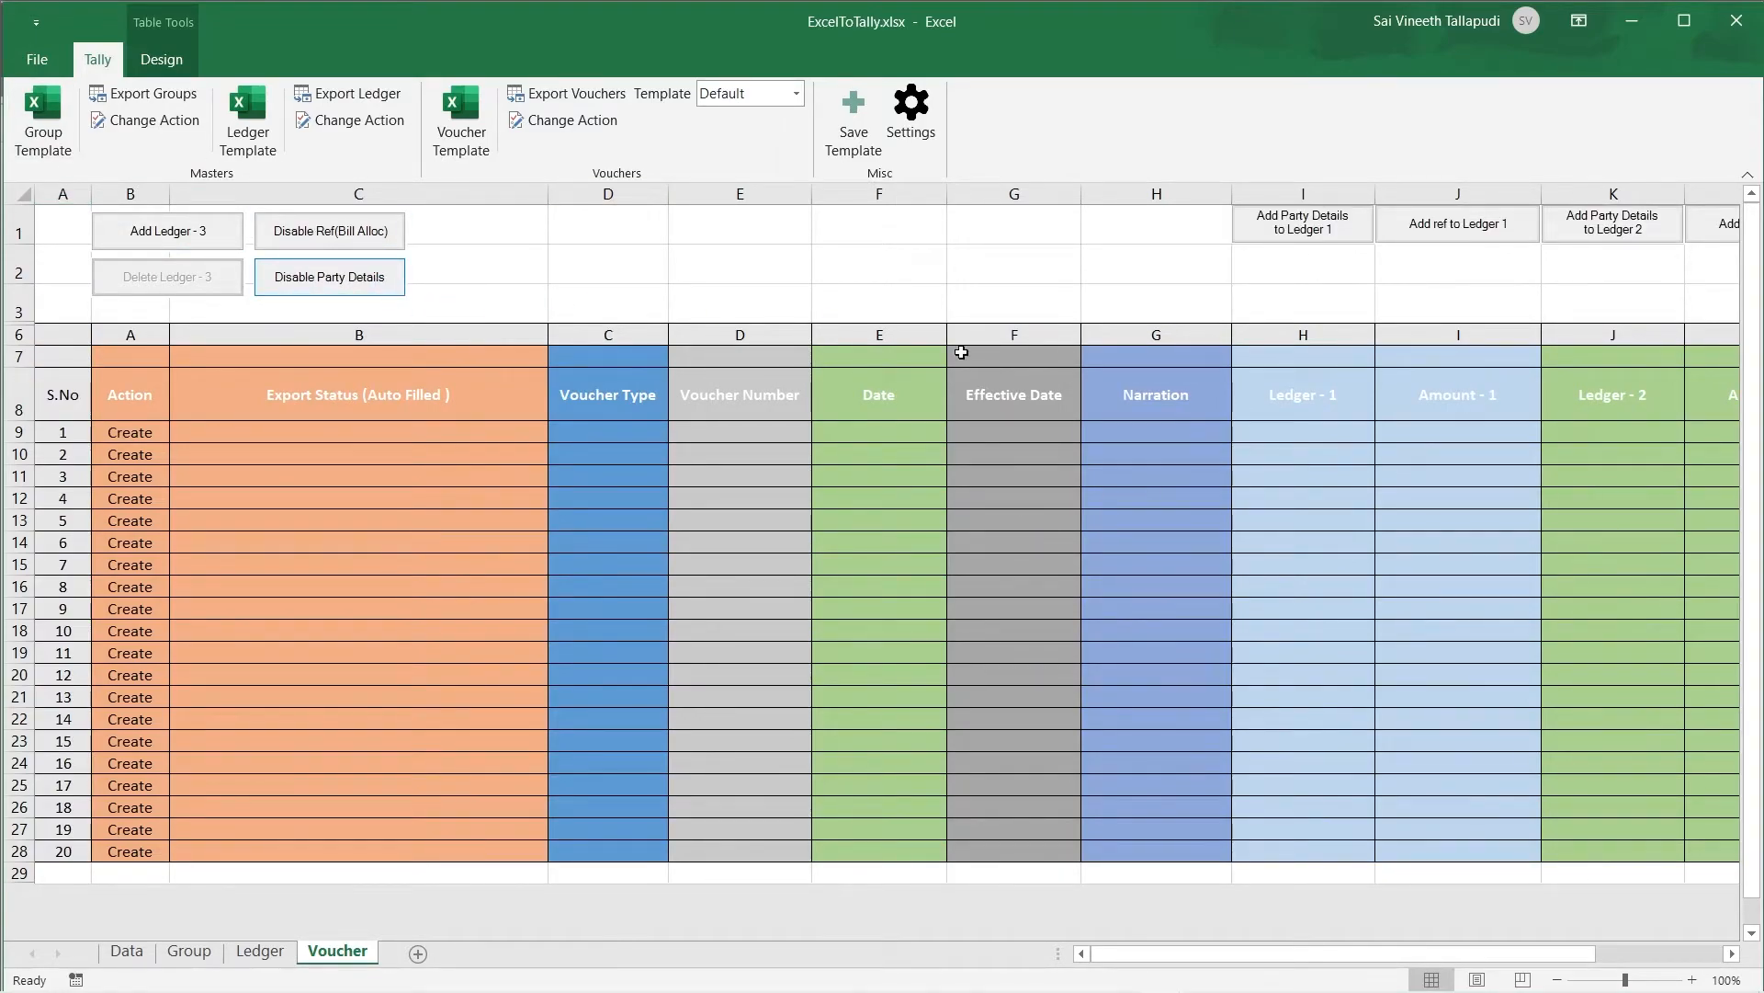
key("Right")
key("Right")
key("Right")
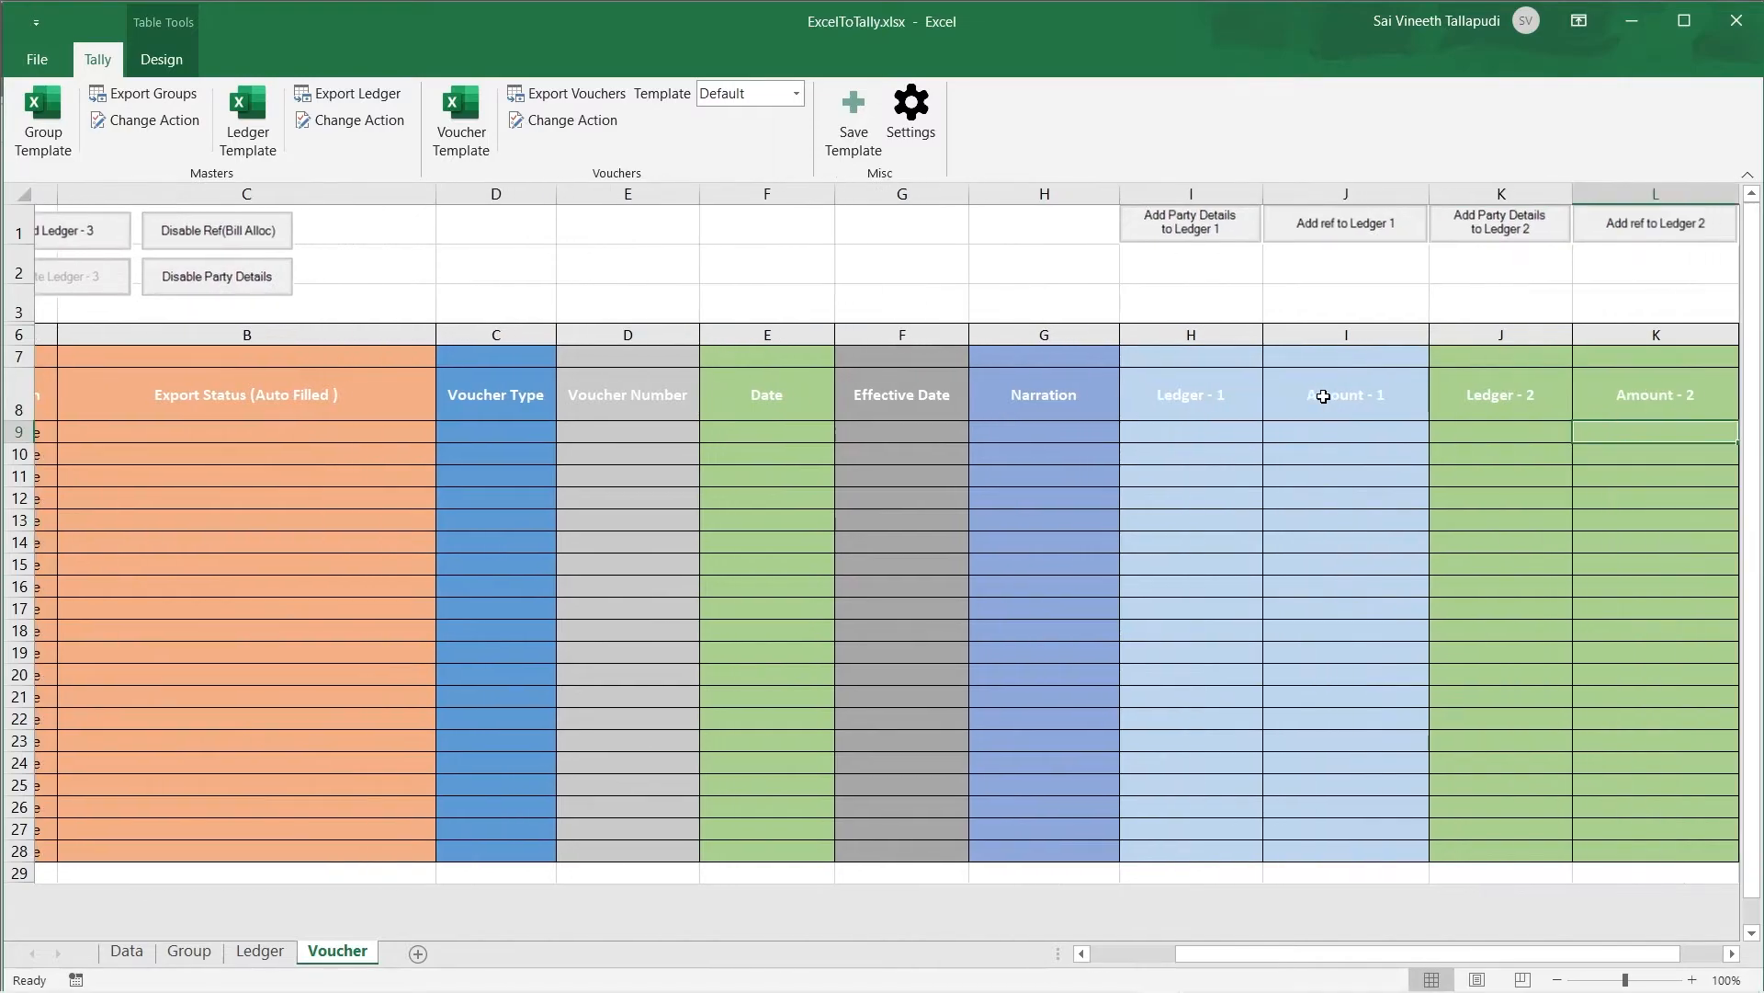
left_click(789, 223)
key("Right")
key("Right")
key("Right")
key("Right")
key("Right")
key("Right")
key("Right")
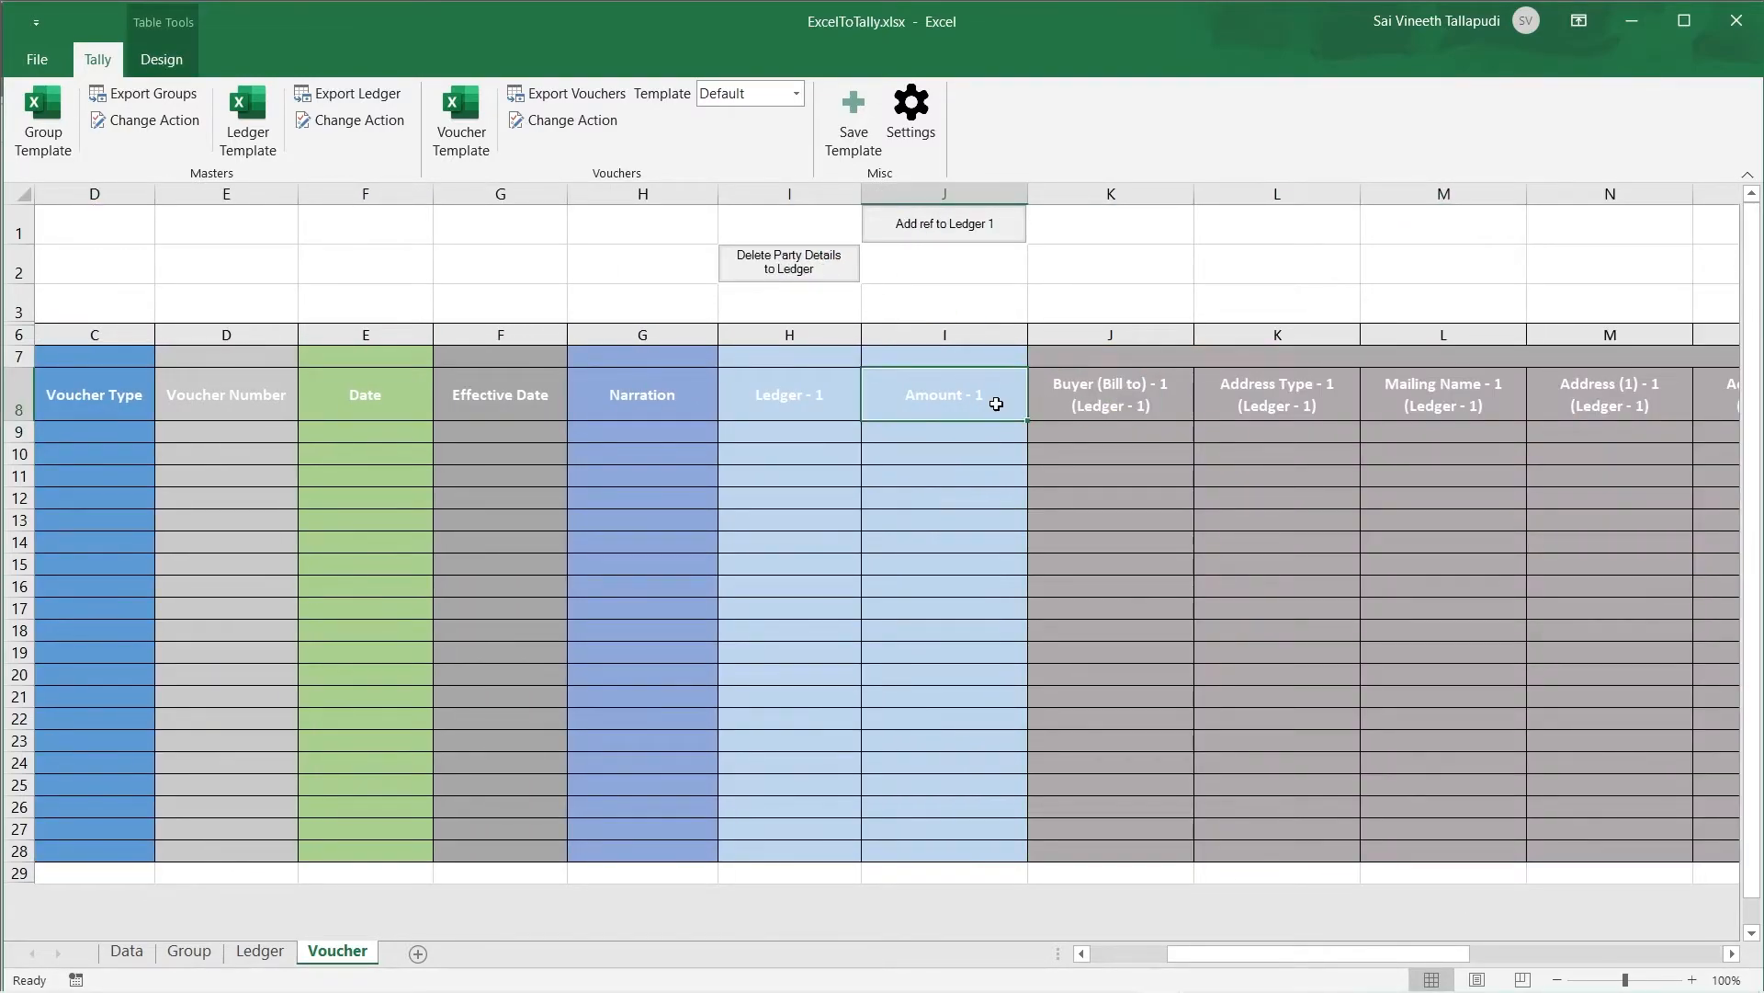
key("Left")
key("Left")
key("Left")
key("Left")
key("Left")
key("Left")
key("Left")
key("Left")
key("Left")
key("Left")
key("Left")
key("Left")
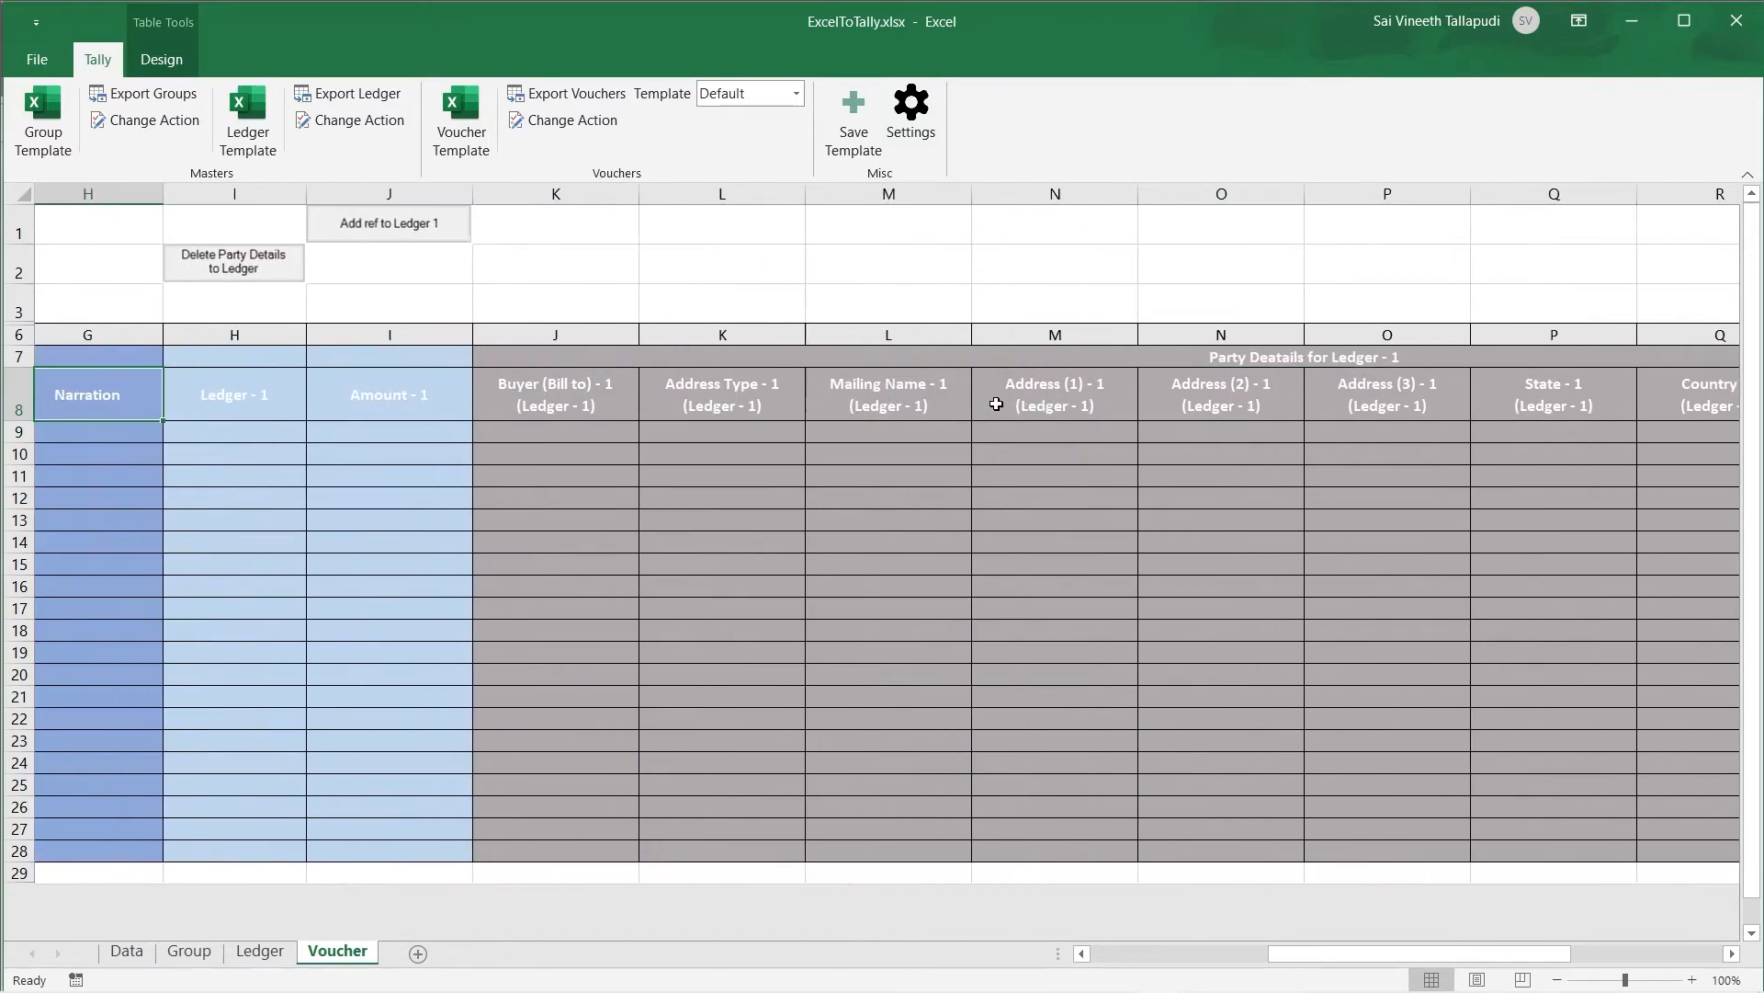
left_click(688, 265)
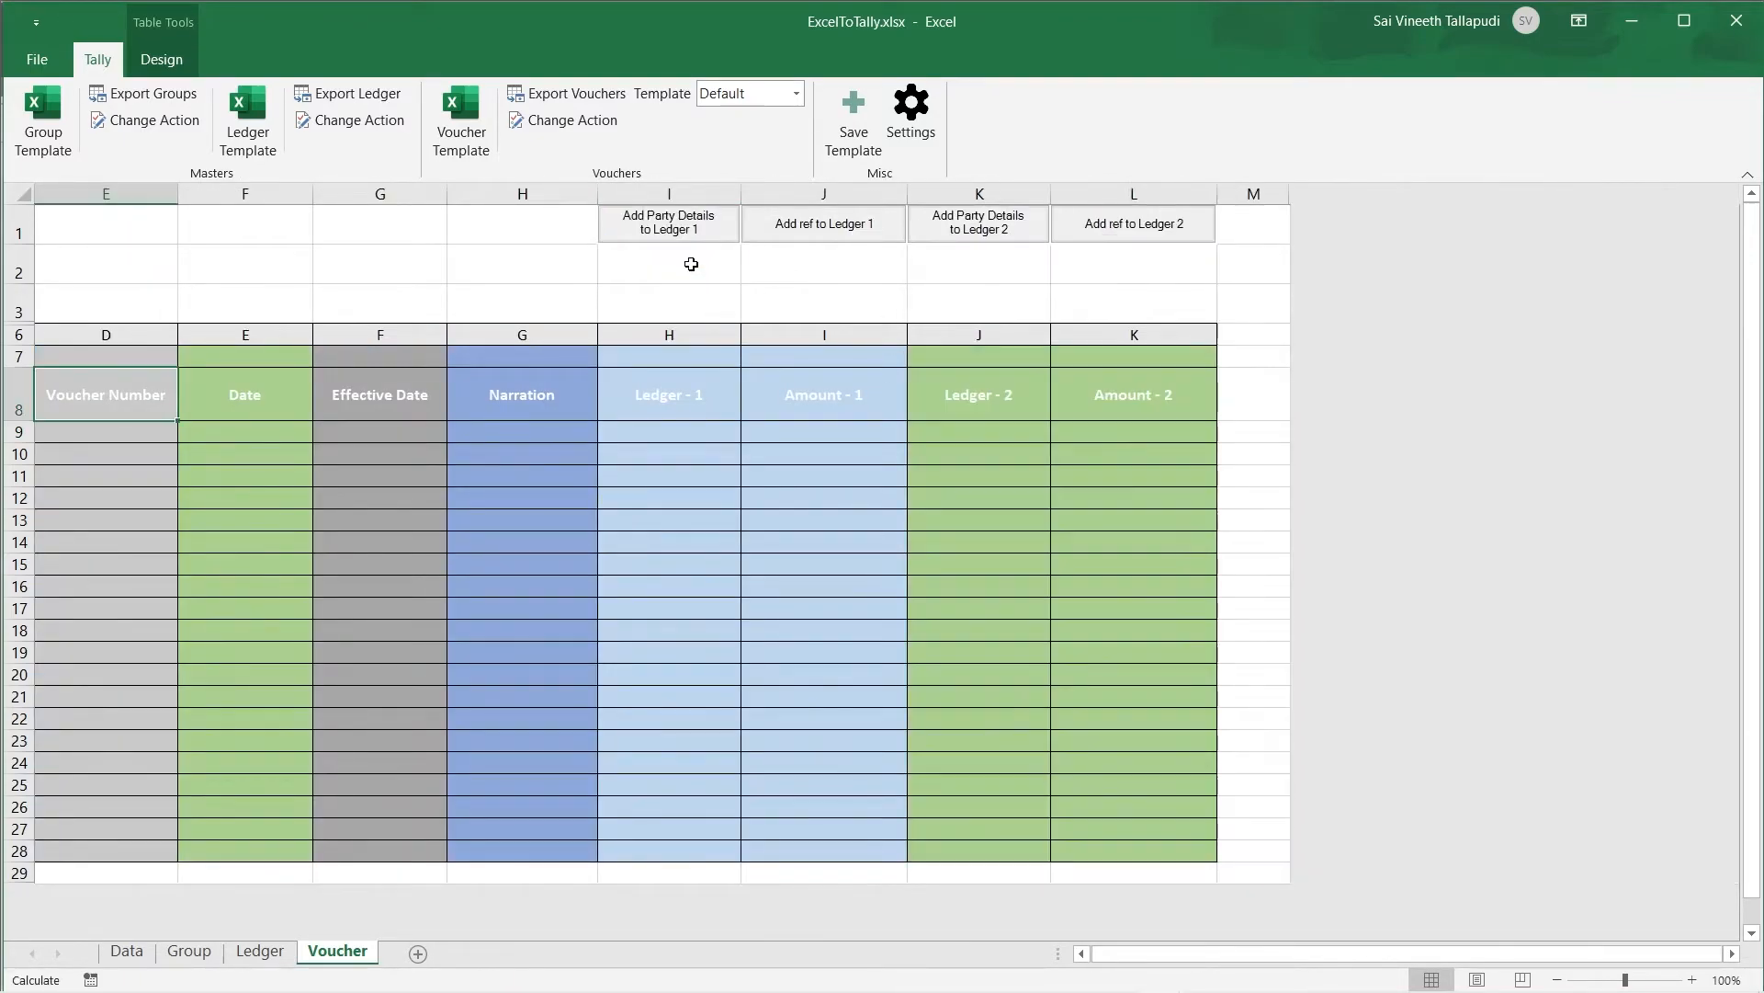
Step: Add Bill Allocations columns for Ledger 1, remove Ledger 2's, and check the Ref Type and Amount columns
left_click(835, 225)
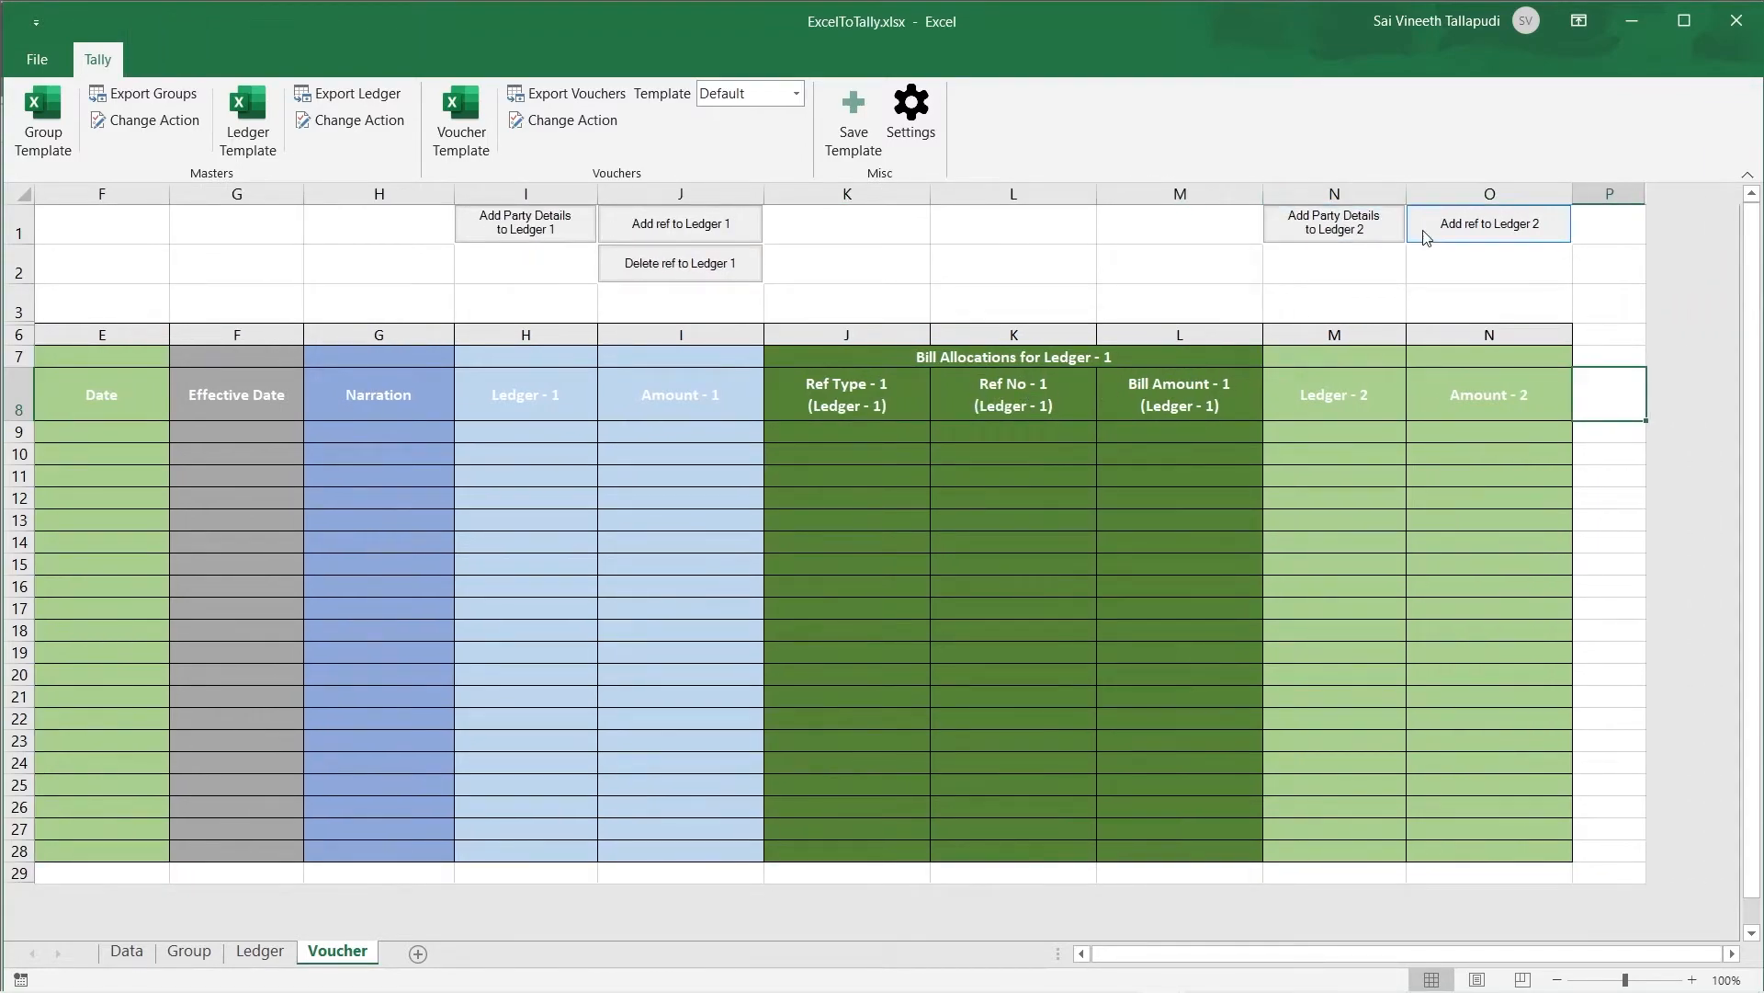
left_click(1439, 235)
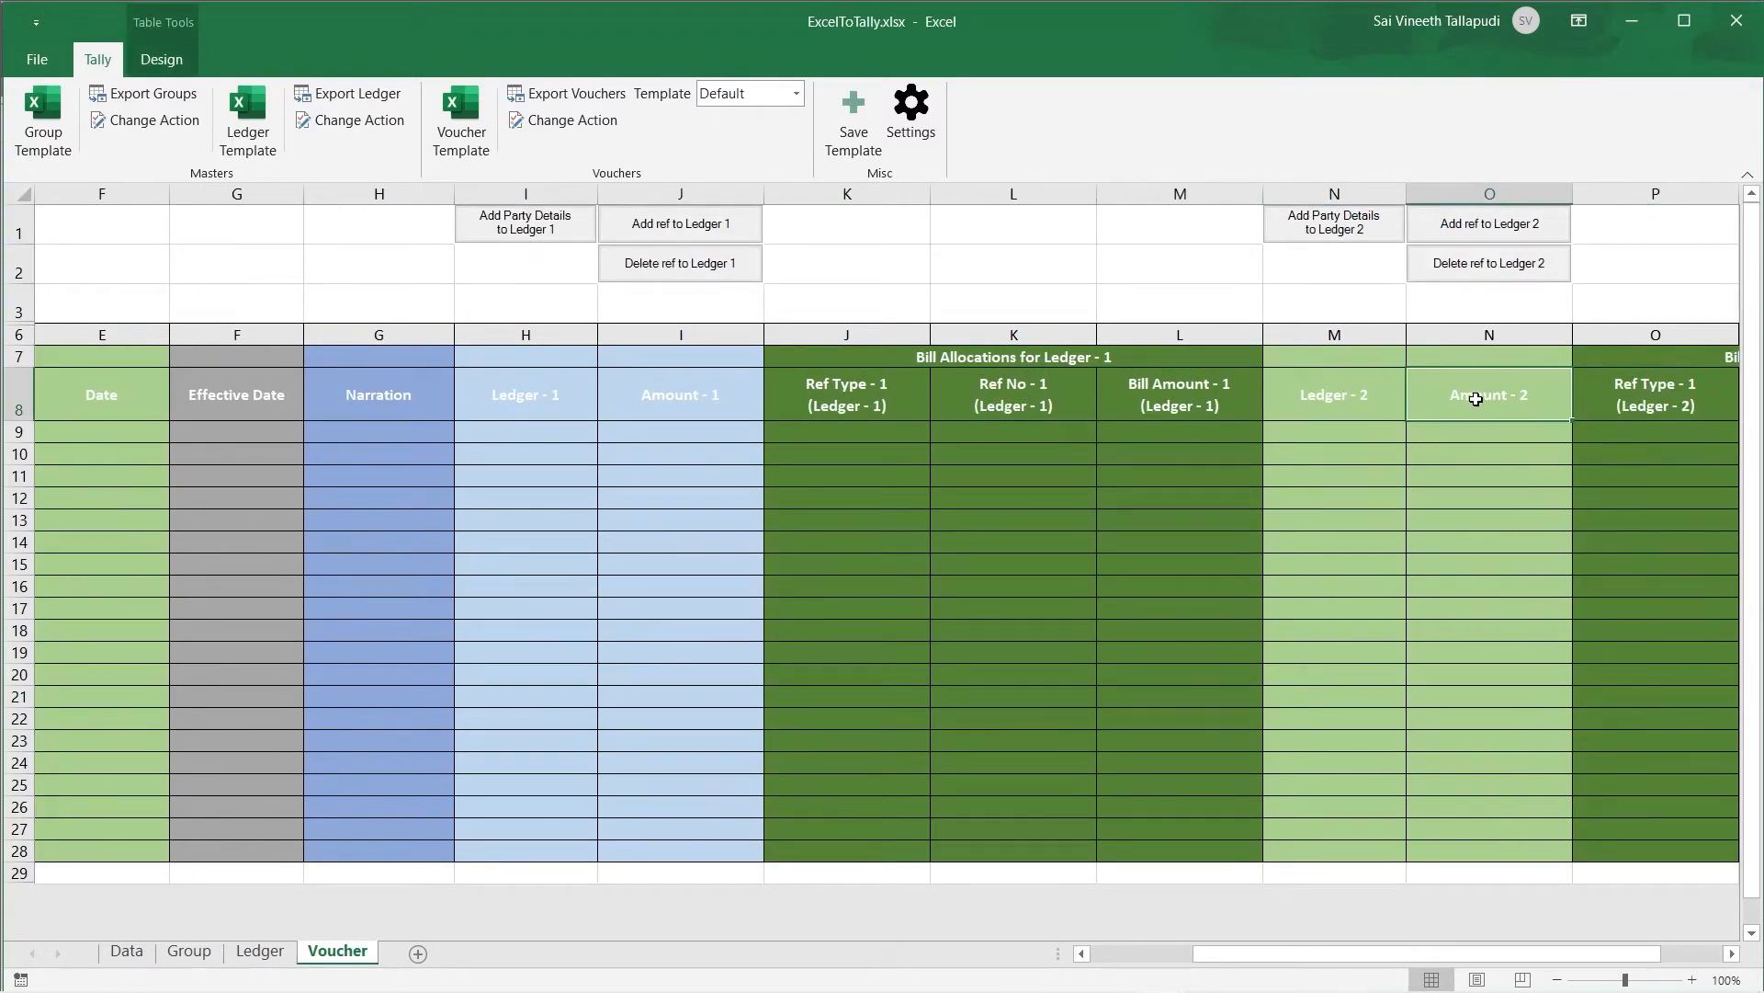
left_click(1477, 257)
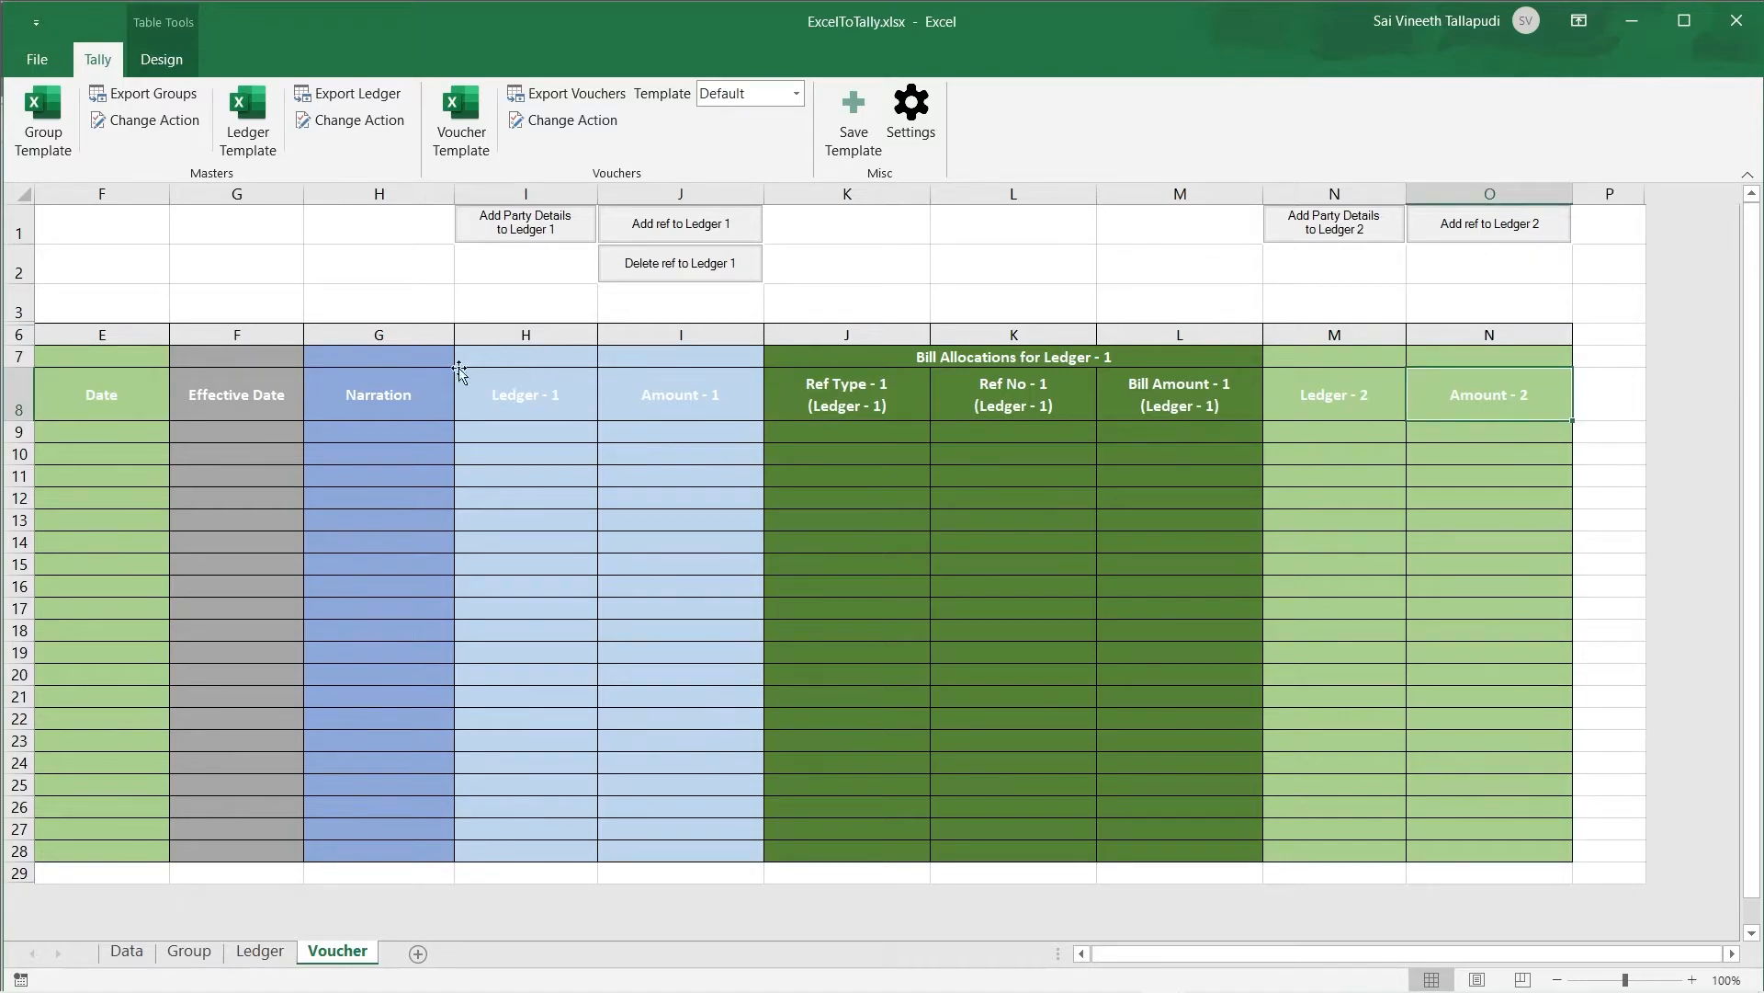
left_click(840, 367)
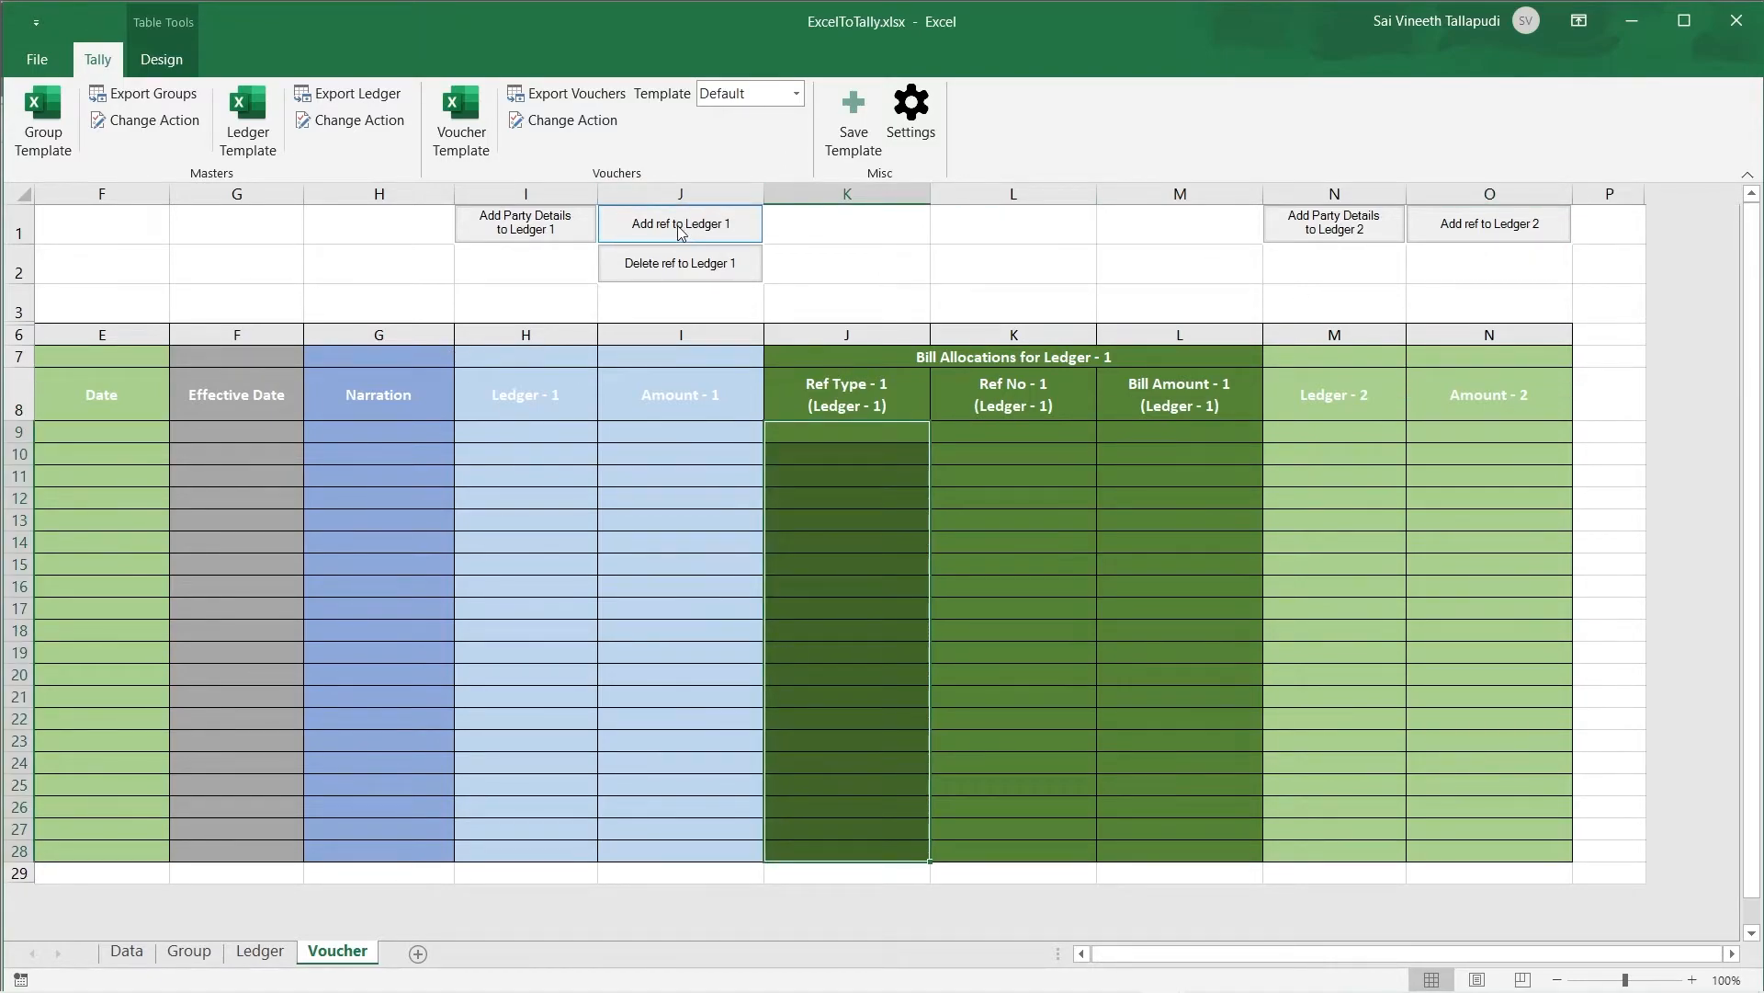
left_click(671, 429)
key("alt+Tab")
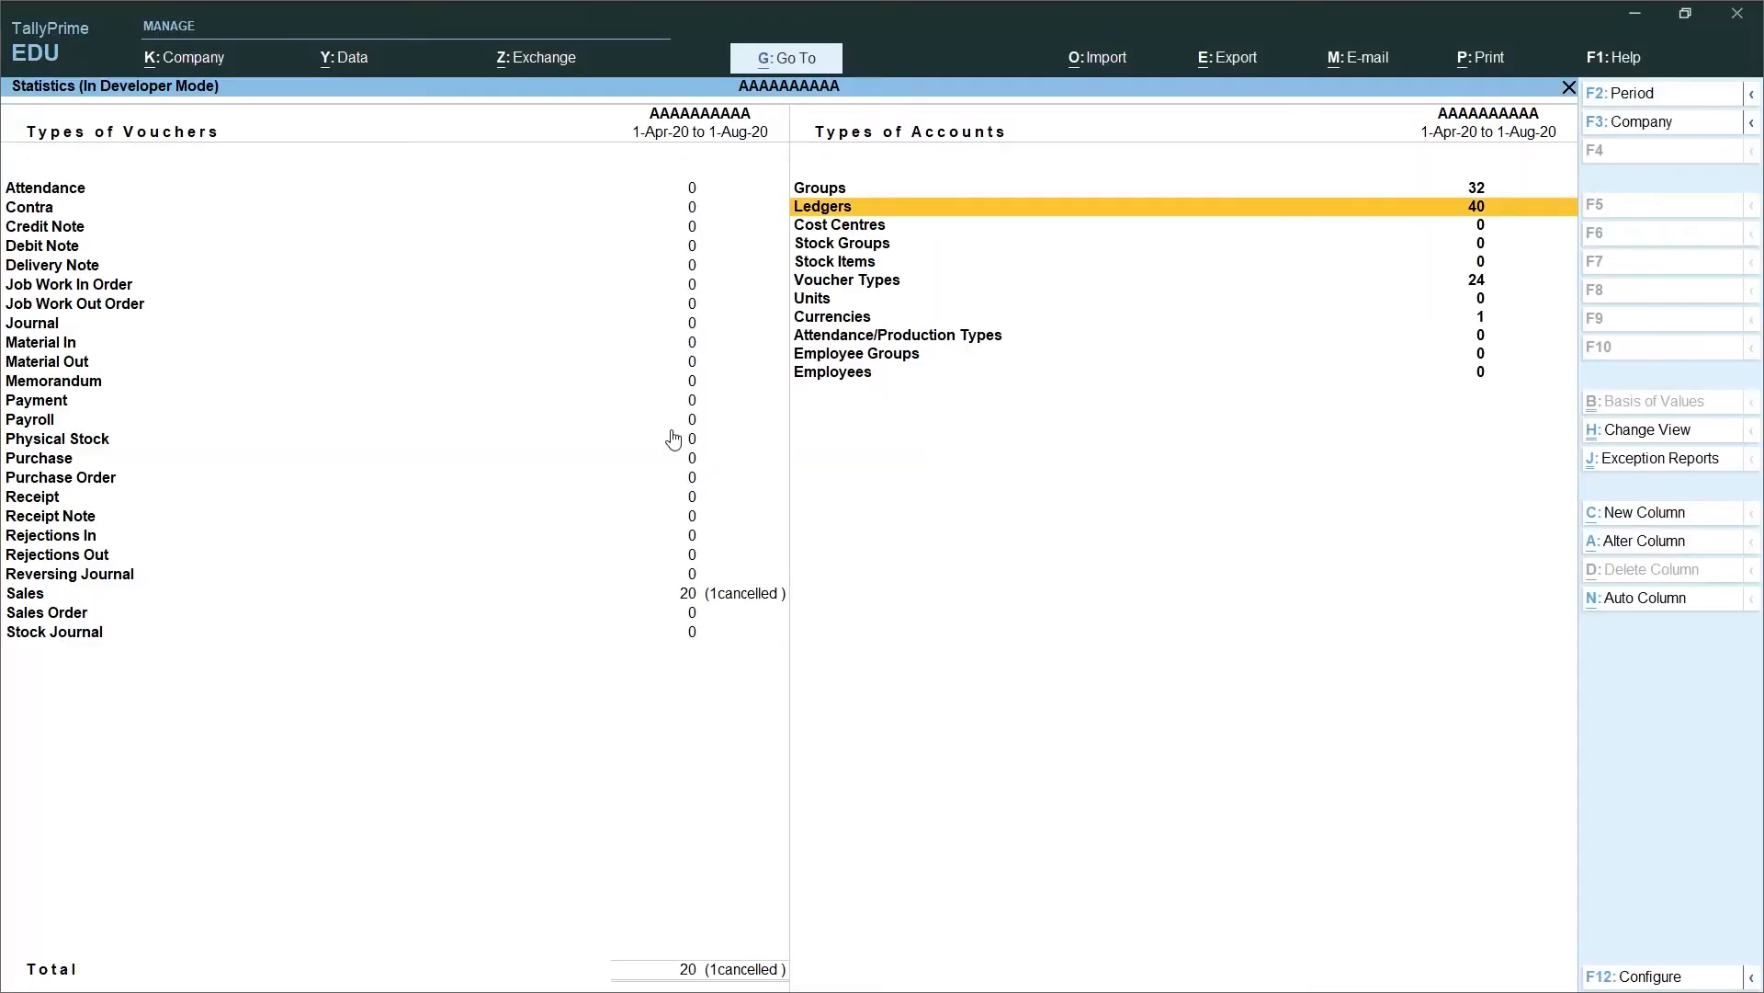
Step: Locate the start of the sample Sales voucher rows at row 9 in Book1.xlsx
key("alt+Tab")
key("alt+Tab")
key("alt+Tab")
key("alt+Tab")
left_click(710, 429)
key("Left")
key("Left")
key("Left")
key("Left")
key("Left")
key("Left")
key("Left")
key("Left")
key("Left")
key("Left")
key("Left")
key("Left")
key("Left")
key("Left")
key("Left")
key("Left")
key("Right")
key("Right")
key("Right")
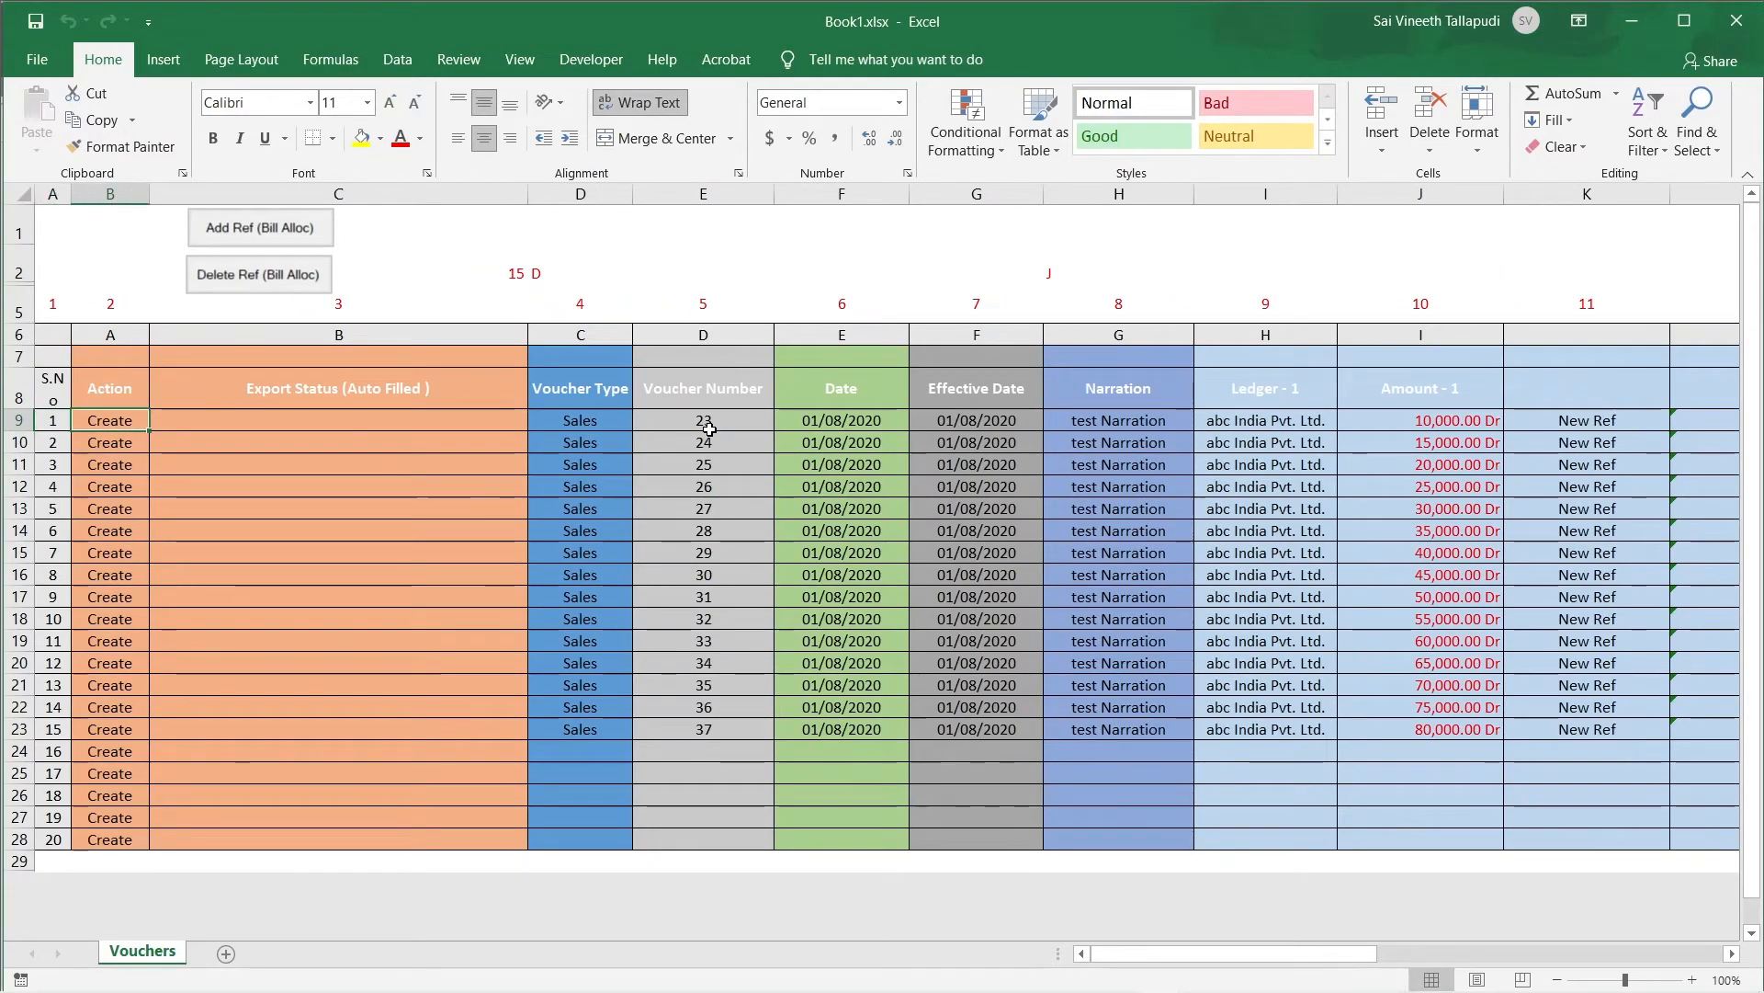
key("alt+Tab")
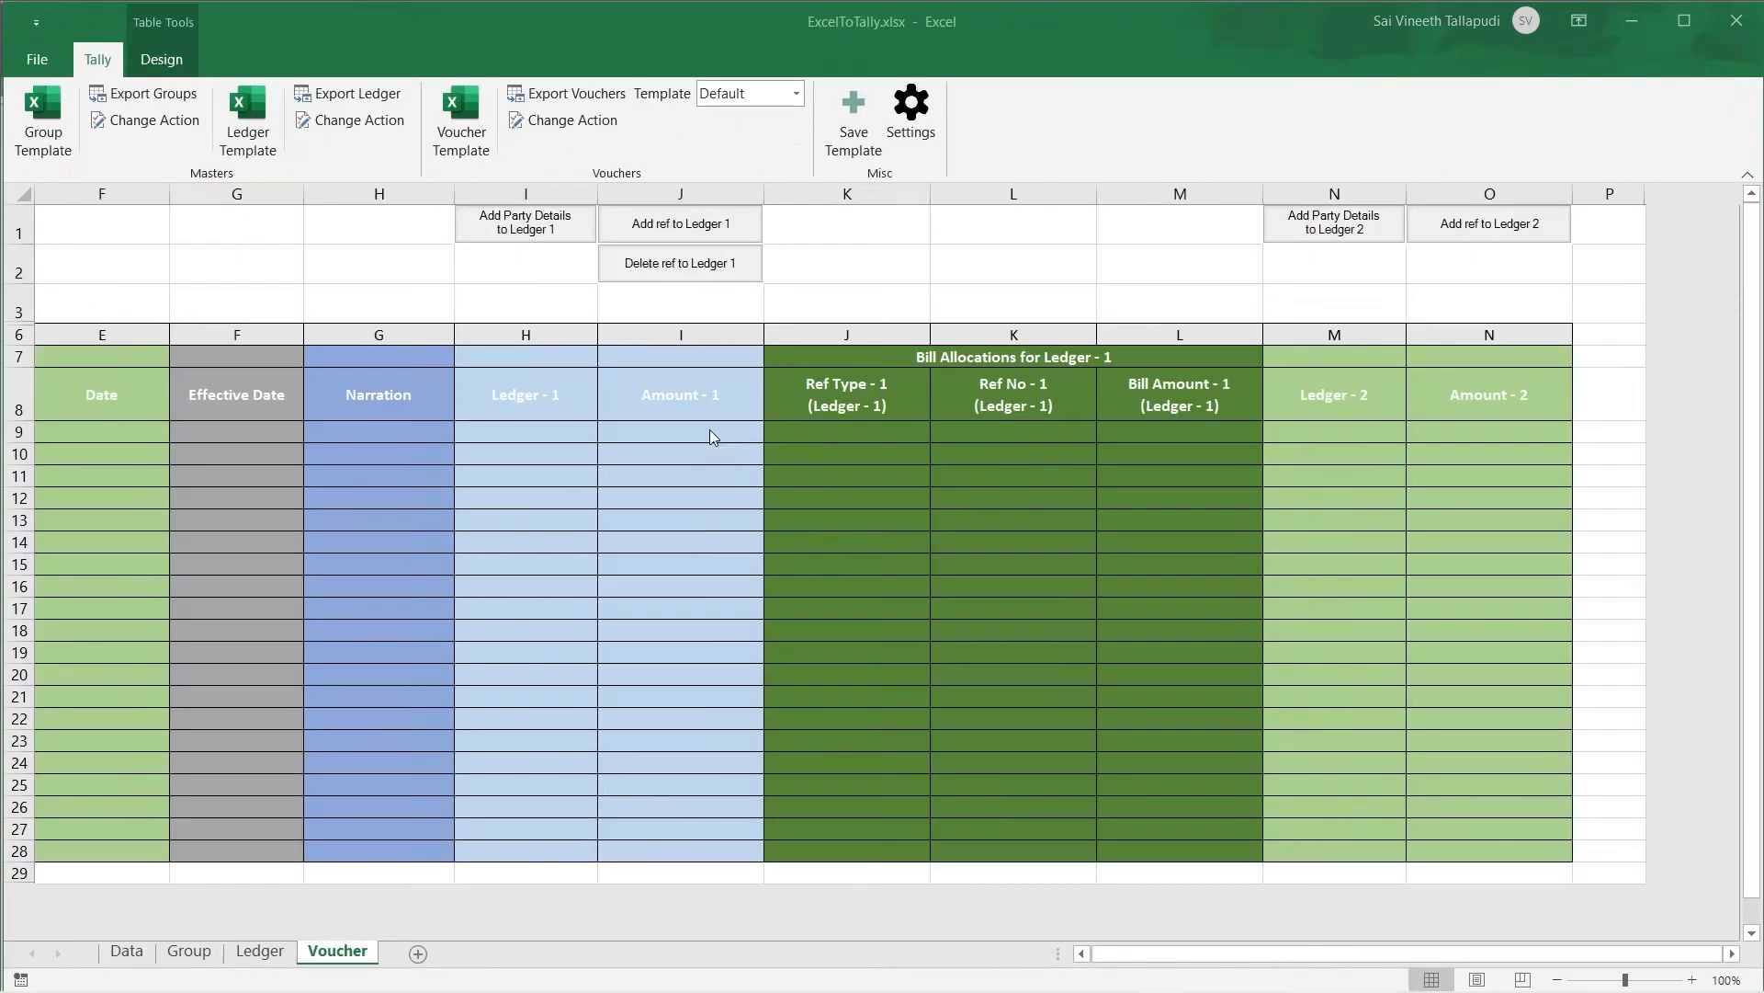
left_click(669, 224)
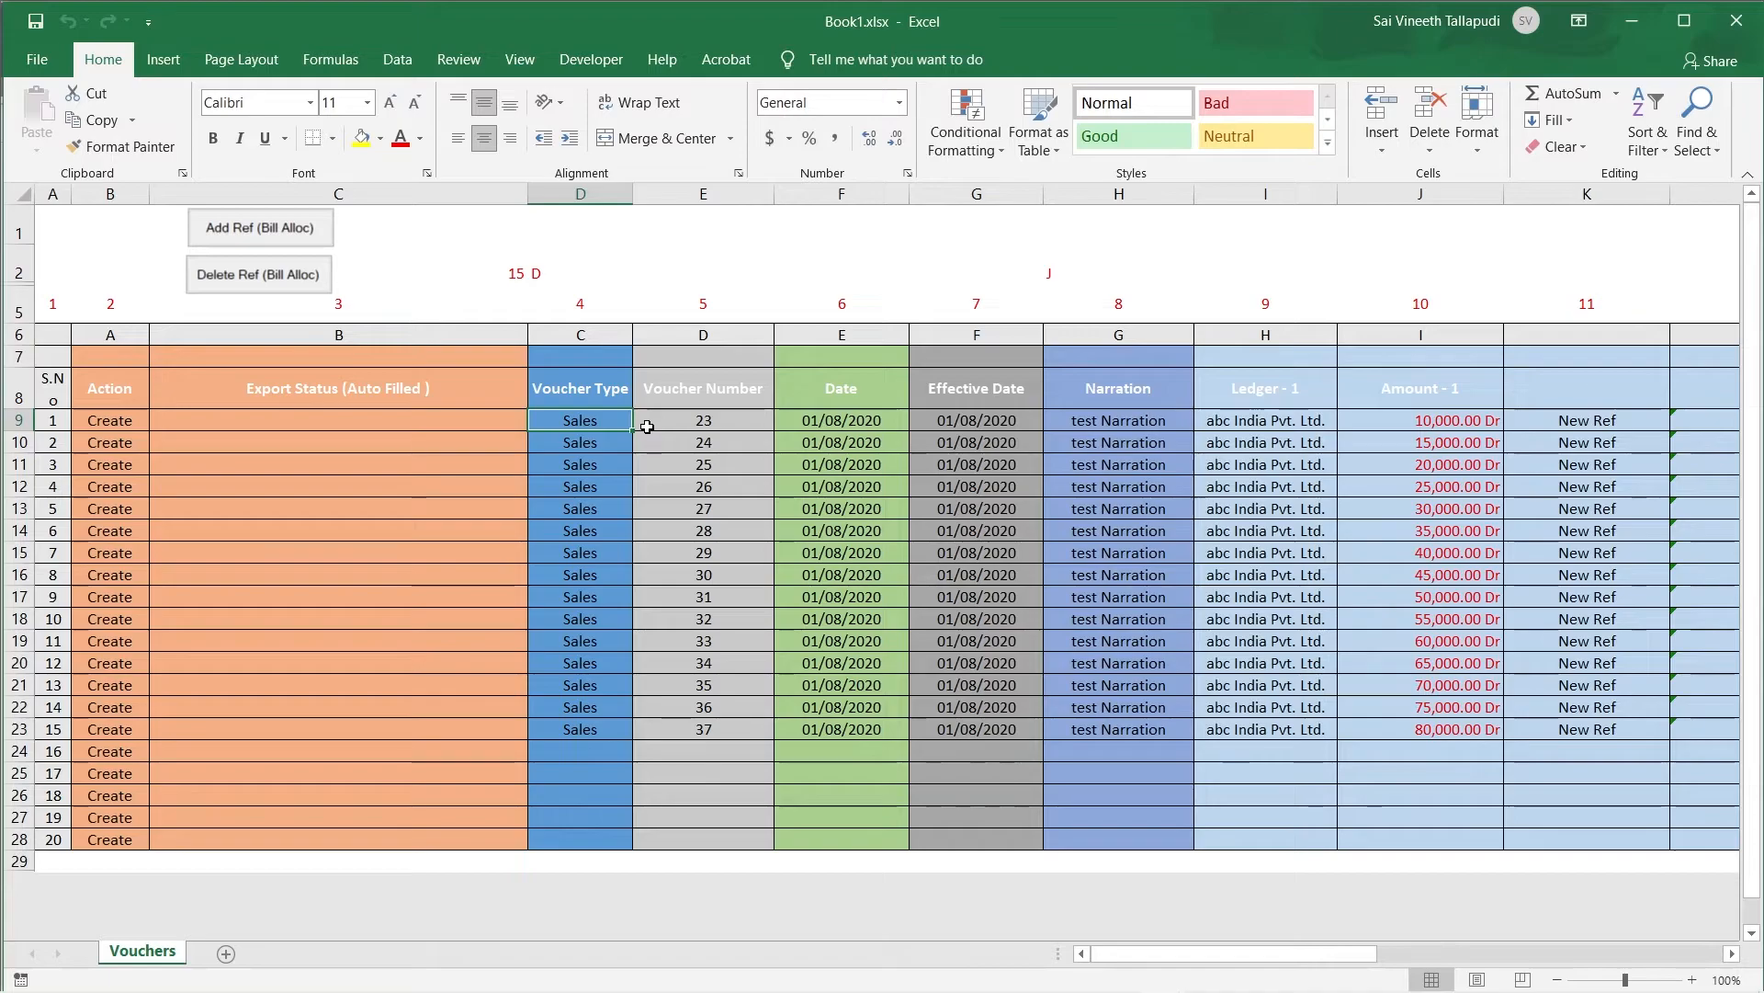
Step: Copy sample vouchers D9:U23 (numbers 23–37) and return to the ExcelToTally workbook
key("ctrl+shift+Down")
key("ctrl+Right")
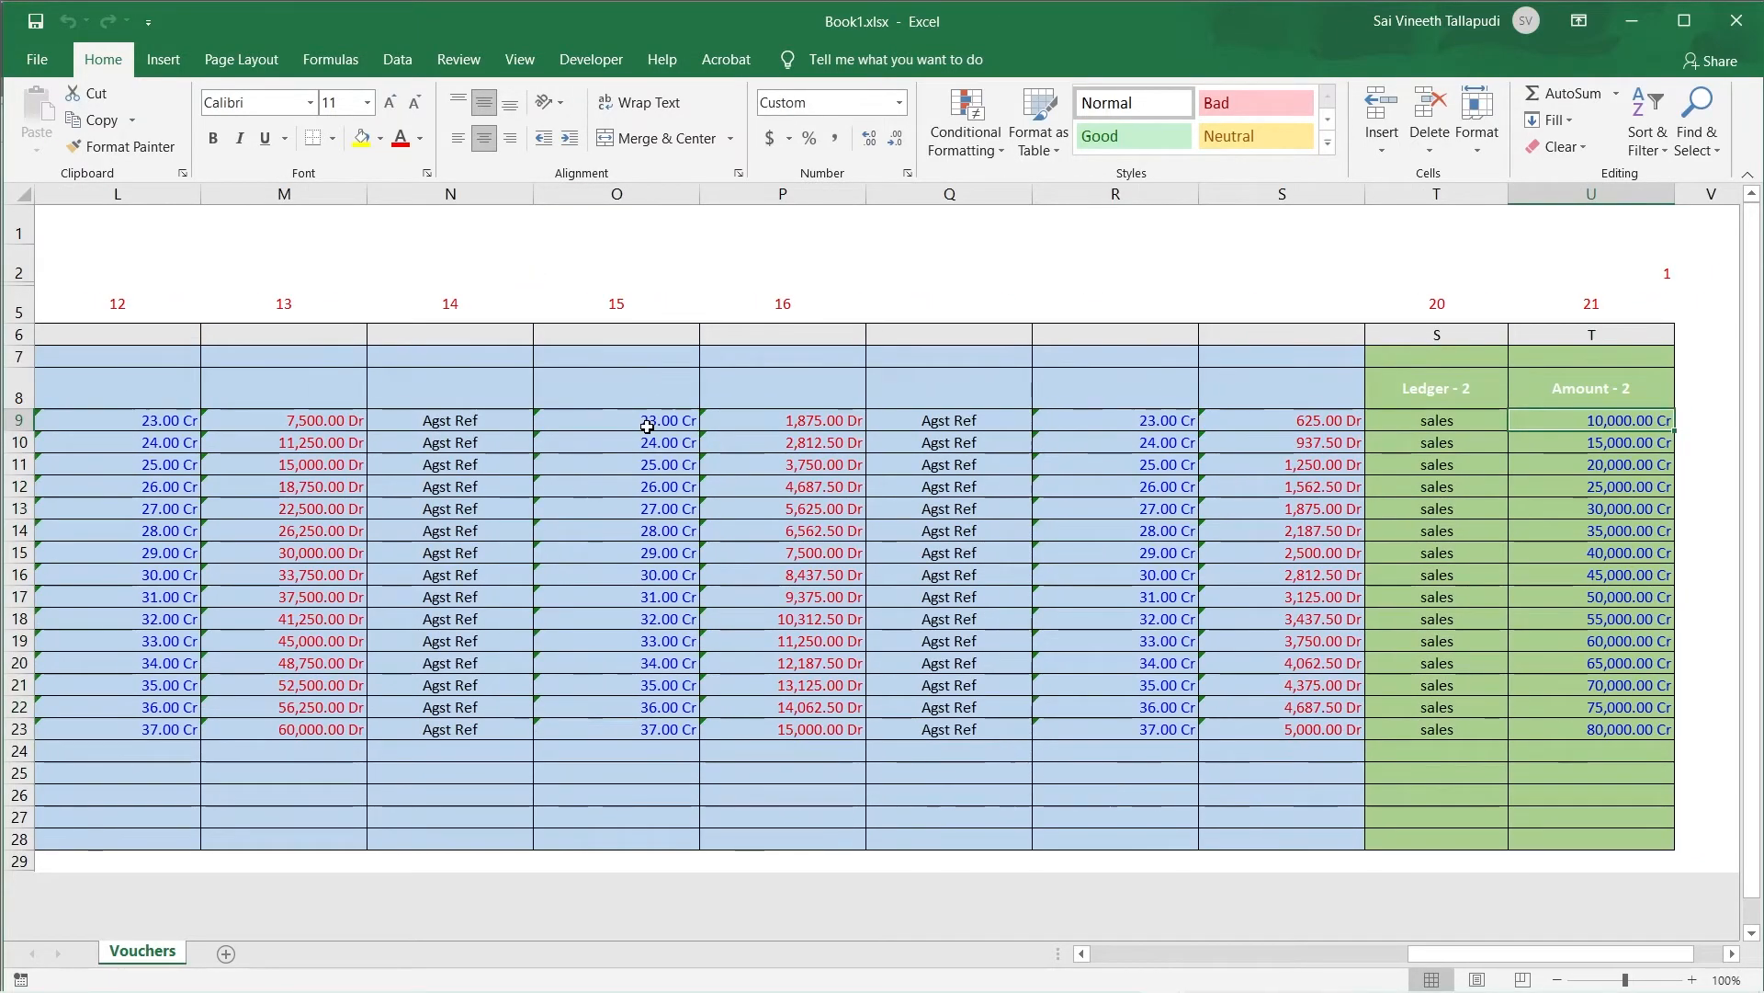
key("ctrl+shift+Left")
key("Left")
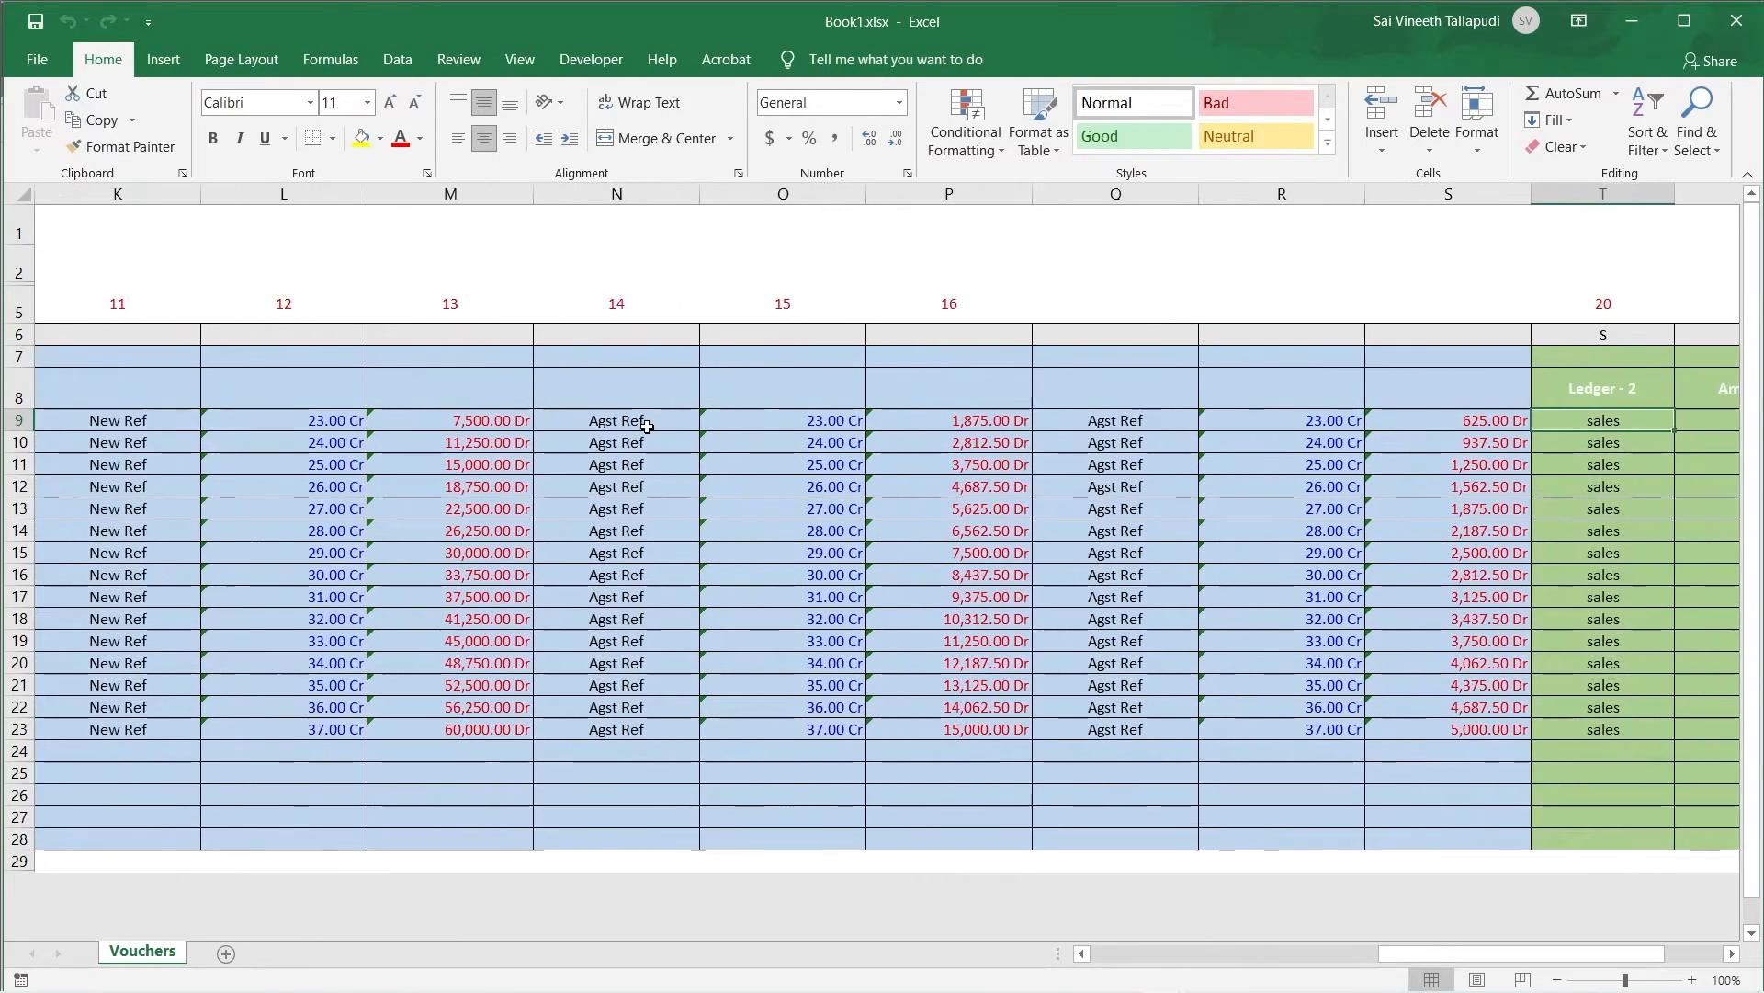
key("Left")
key("Left")
key("Left")
key("Left")
key("Left")
key("Left")
key("Left")
key("Left")
key("Left")
key("Left")
key("Left")
key("Left")
key("Left")
key("Left")
key("Left")
key("Left")
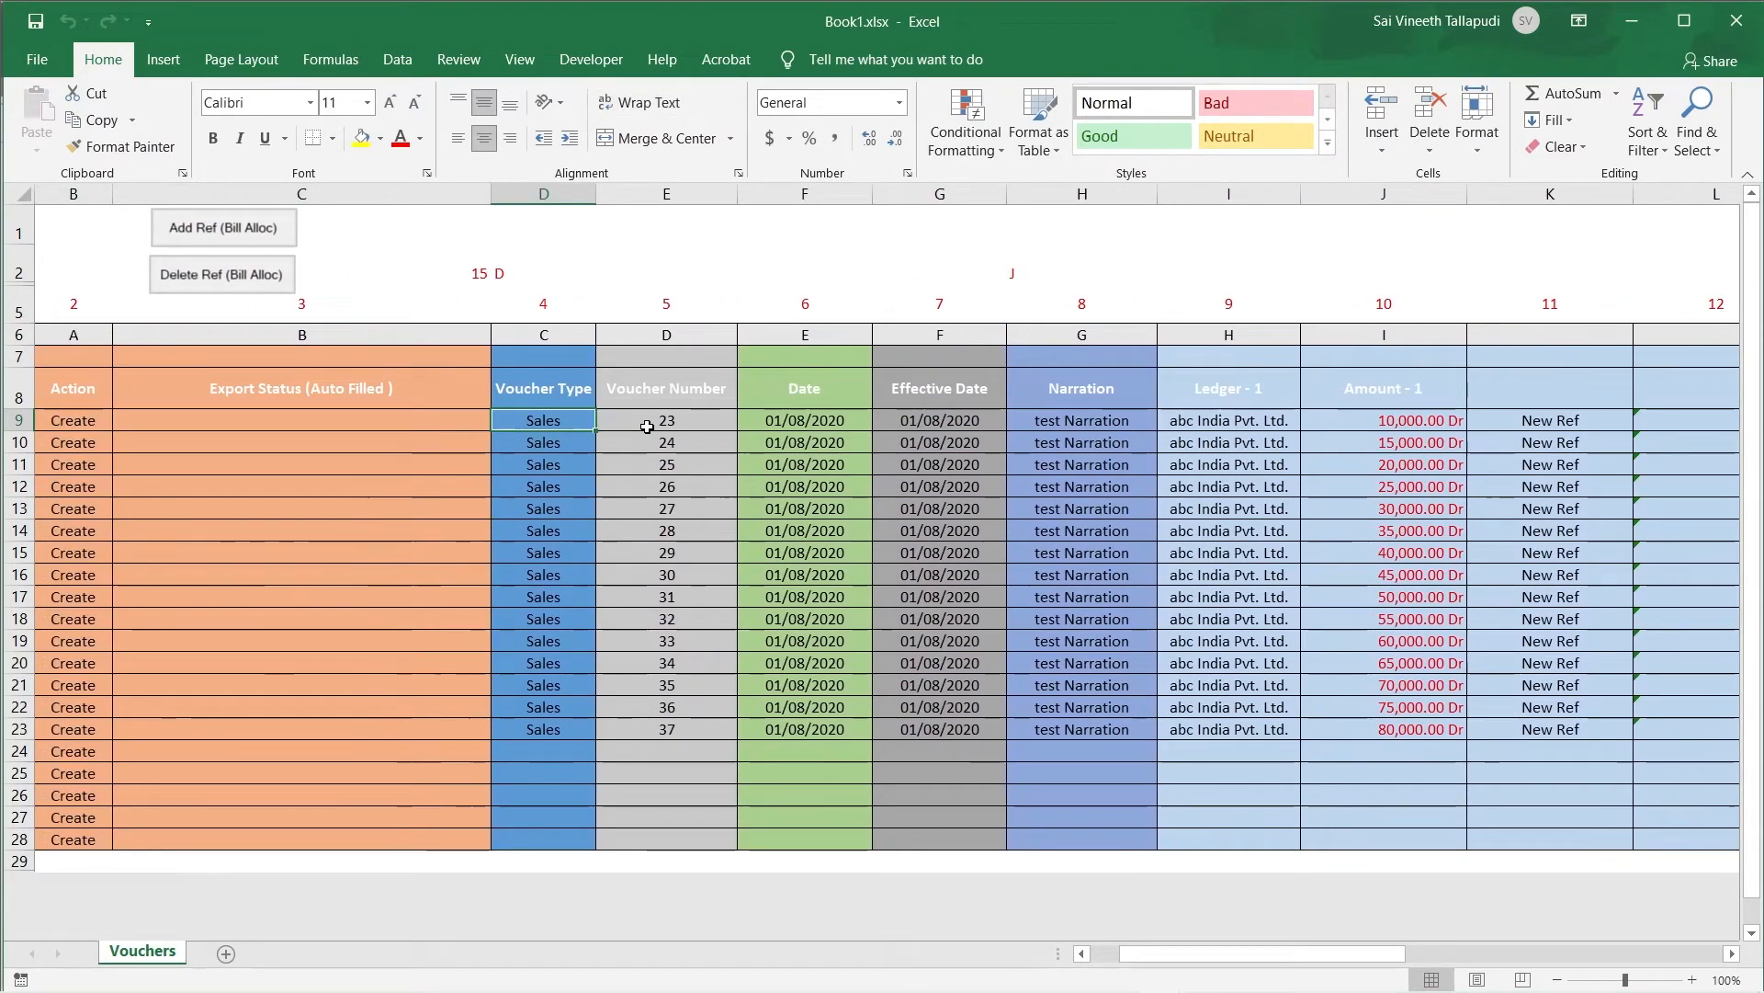
key("ctrl+shift+Down")
key("ctrl+shift+Right")
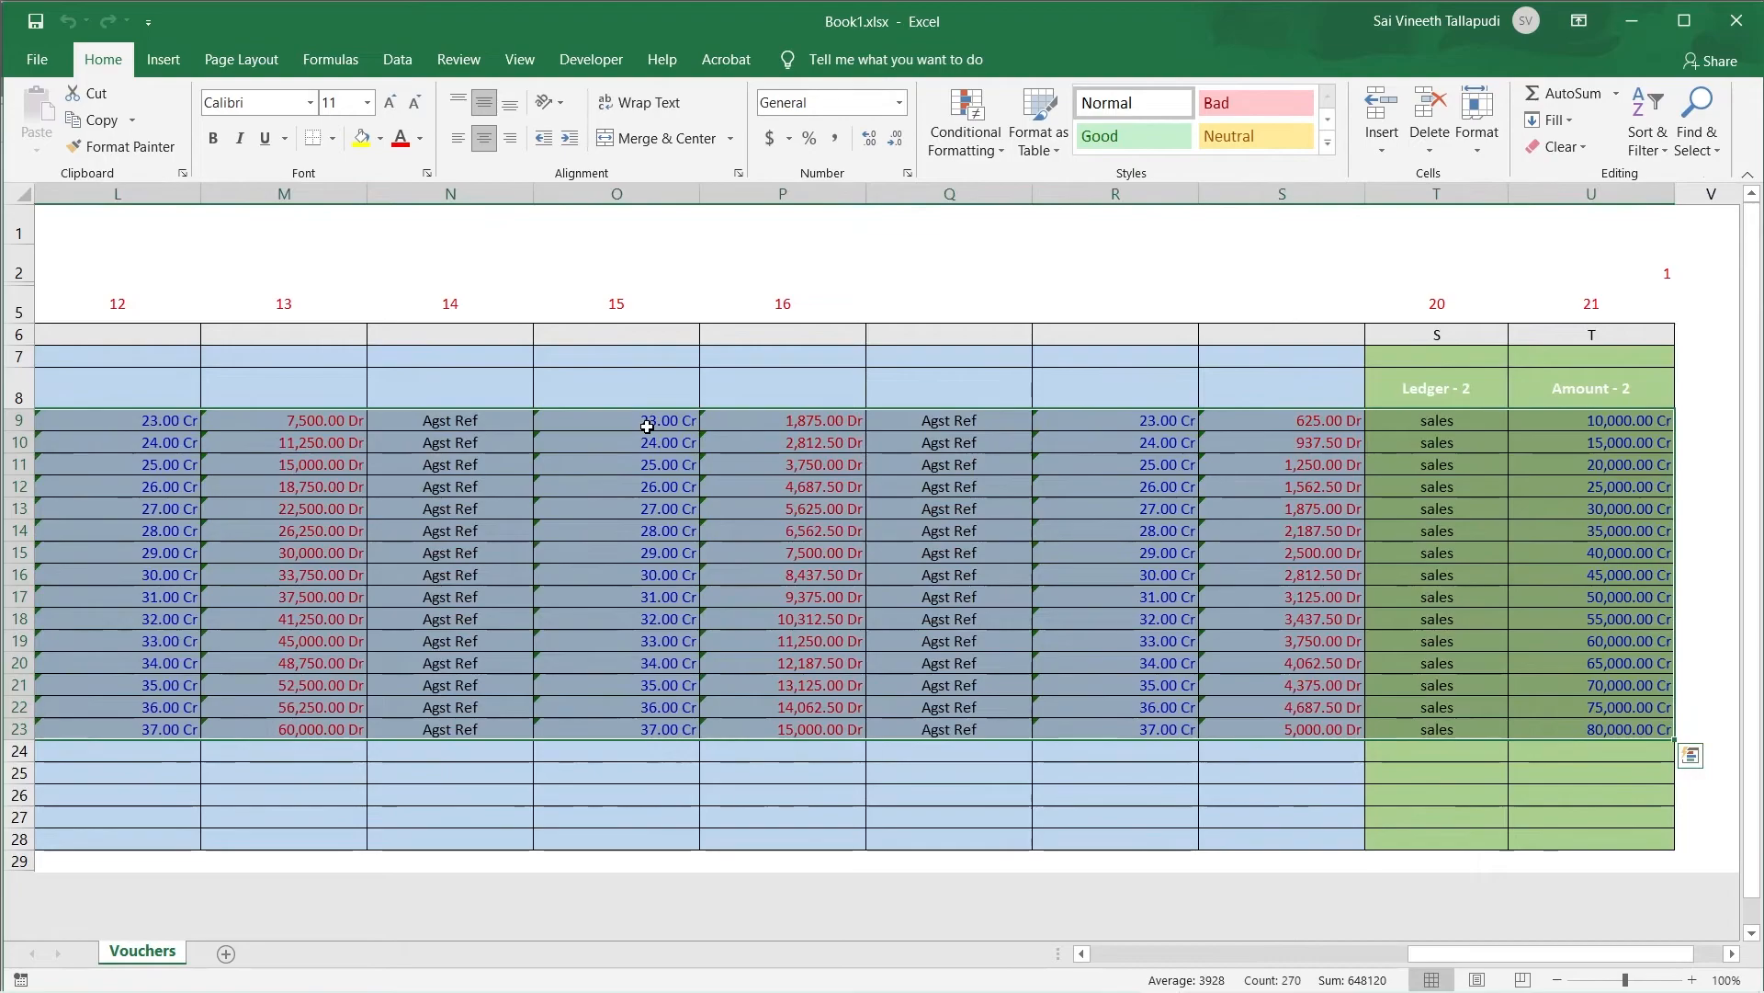
key("ctrl+c")
key("alt+Tab")
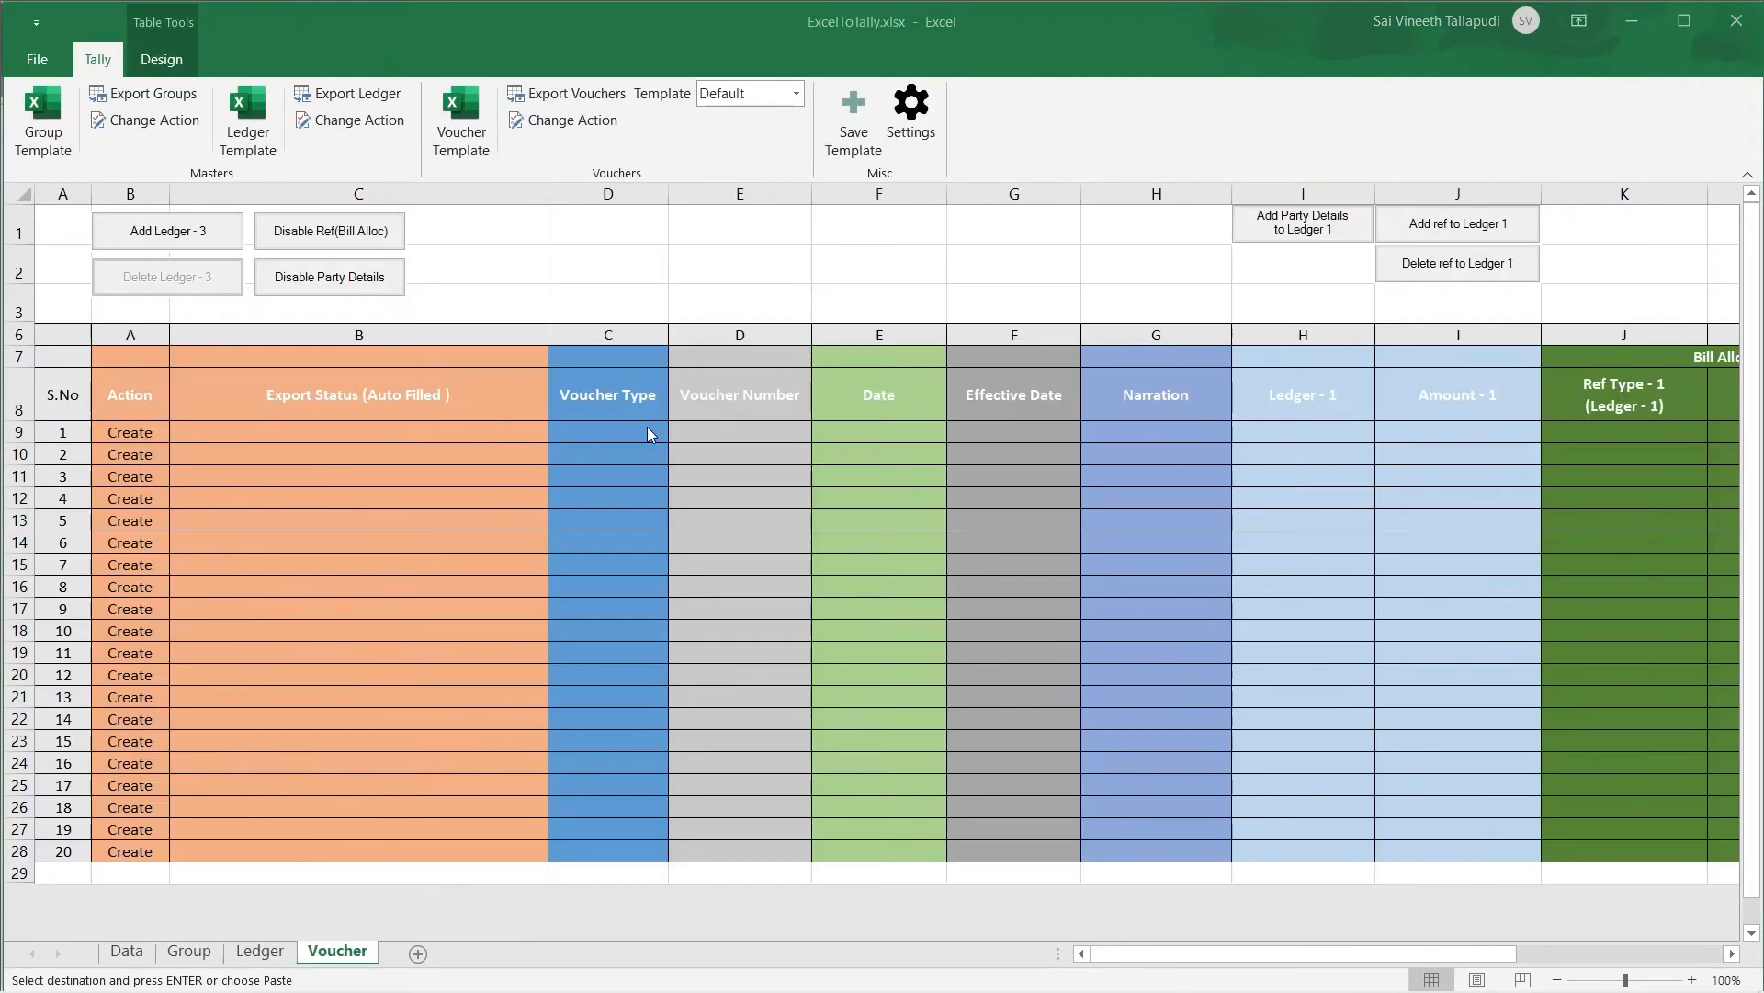
Step: Paste the 15 vouchers at D9 and export them to TallyPrime, receiving IDs 86–100
left_click(590, 434)
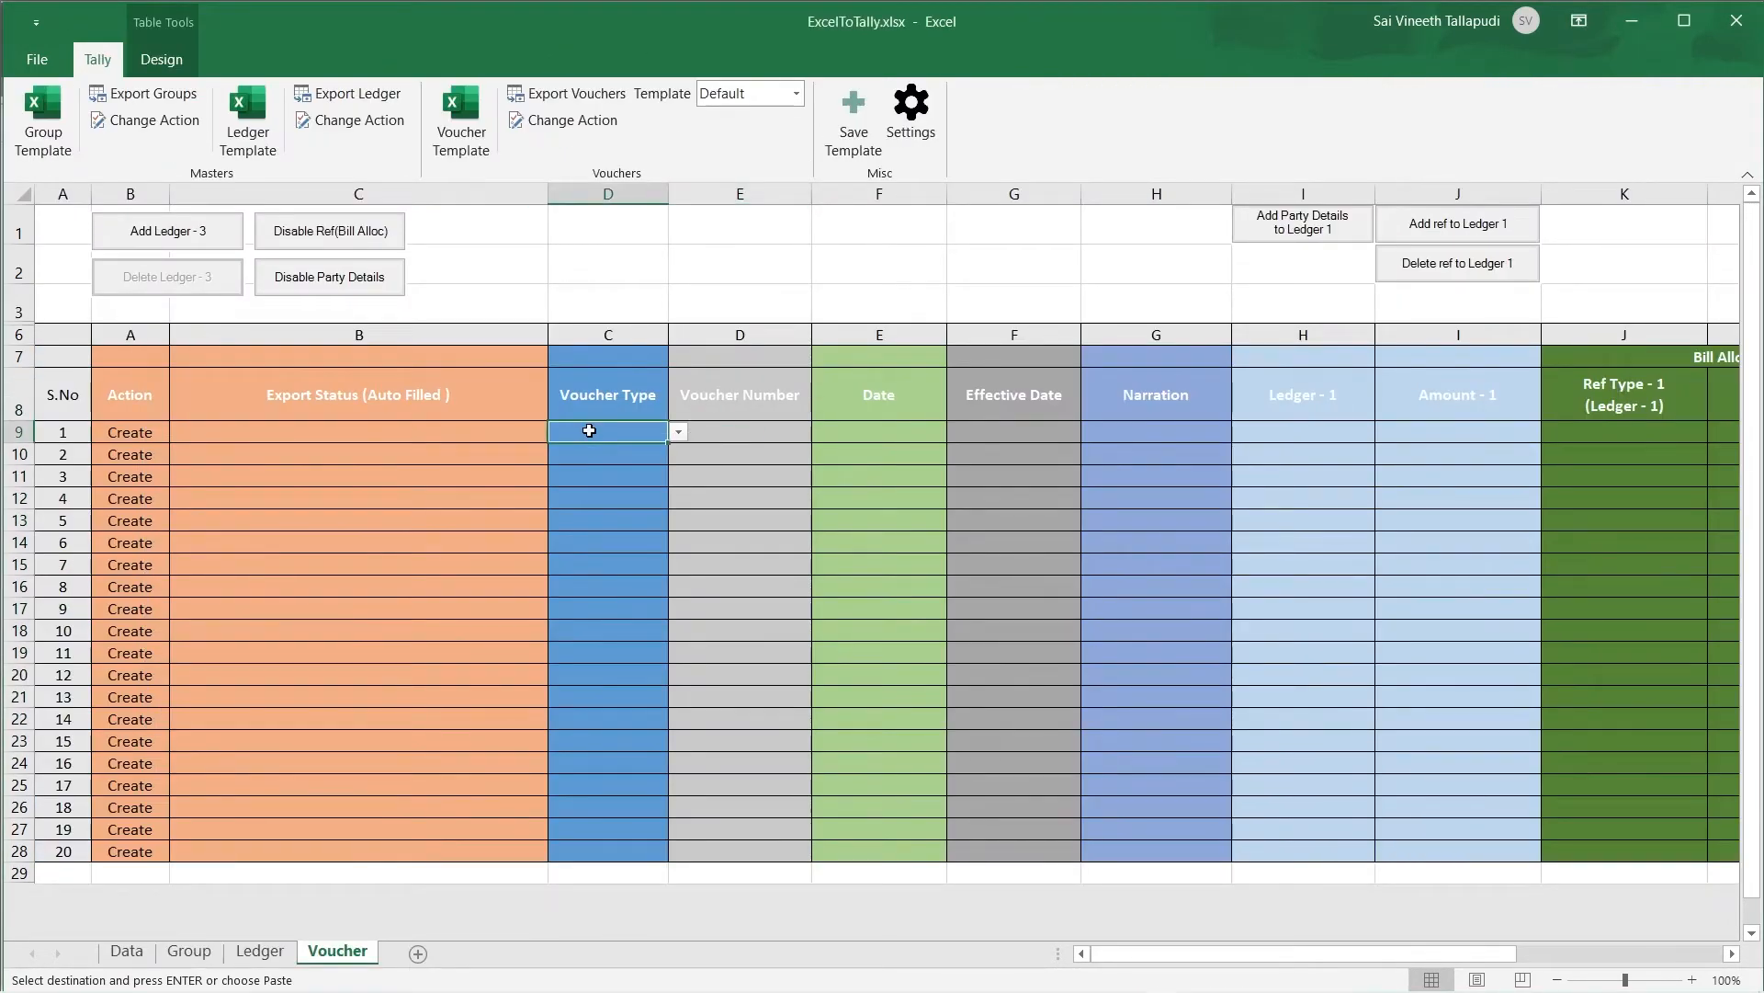
key("ctrl+alt+v")
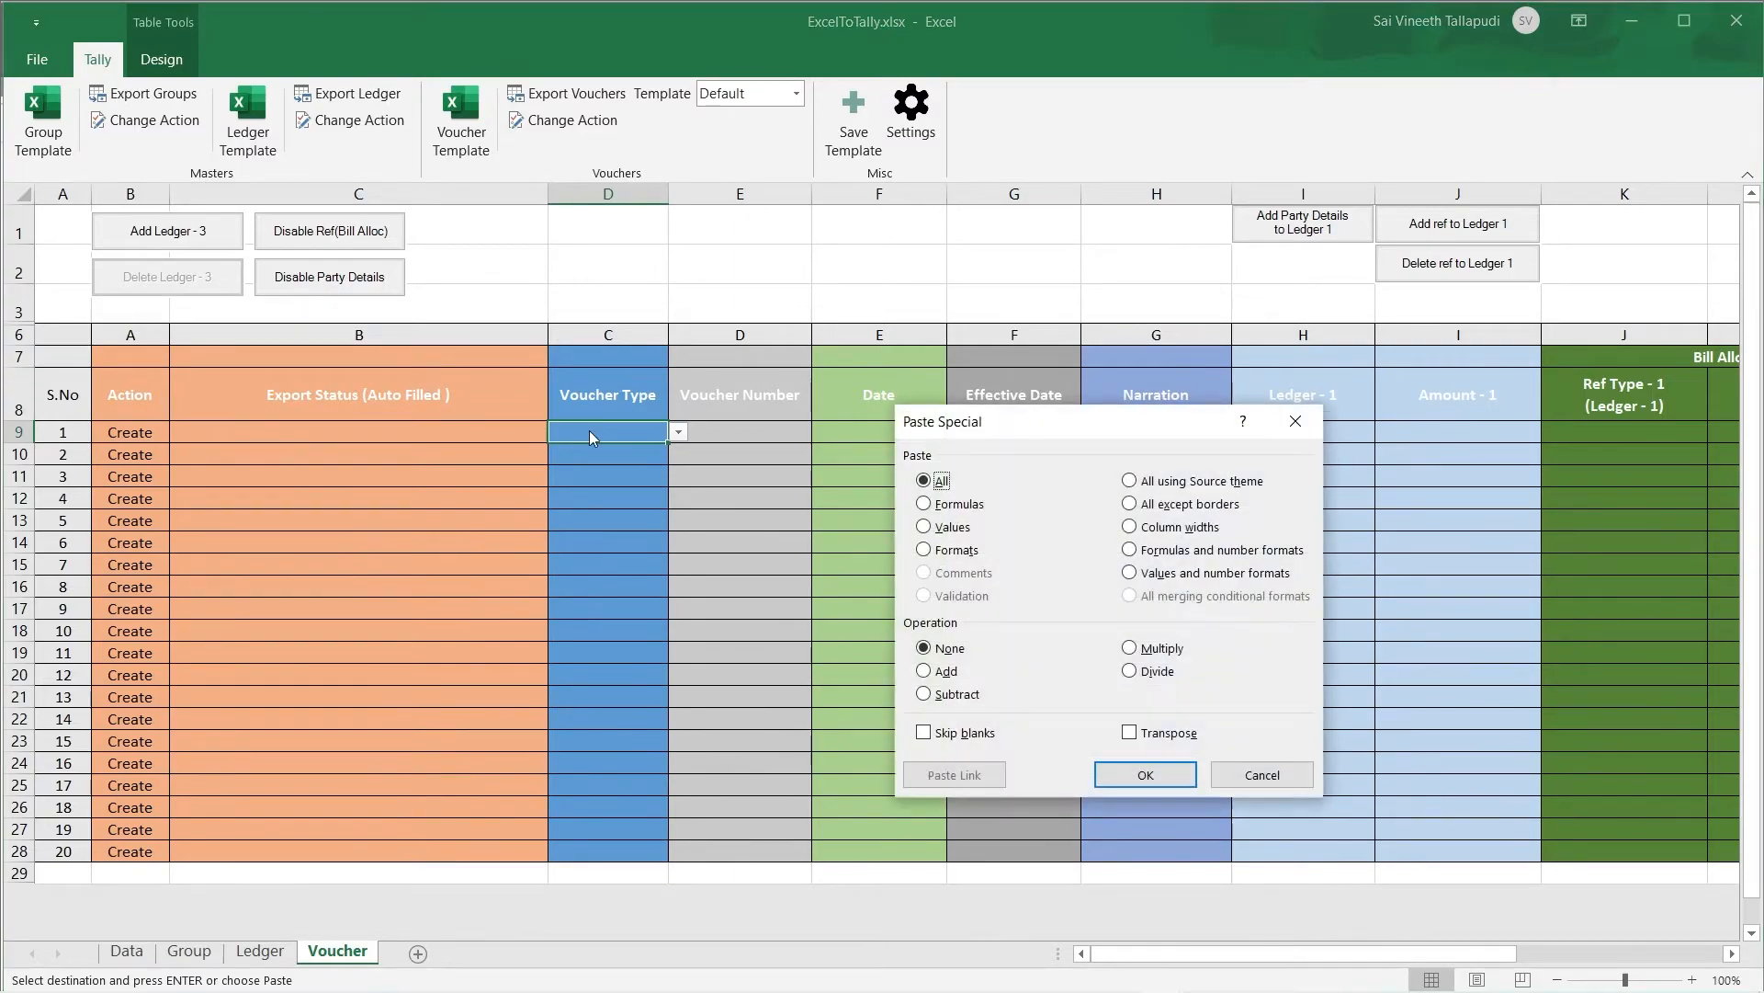
key("Return")
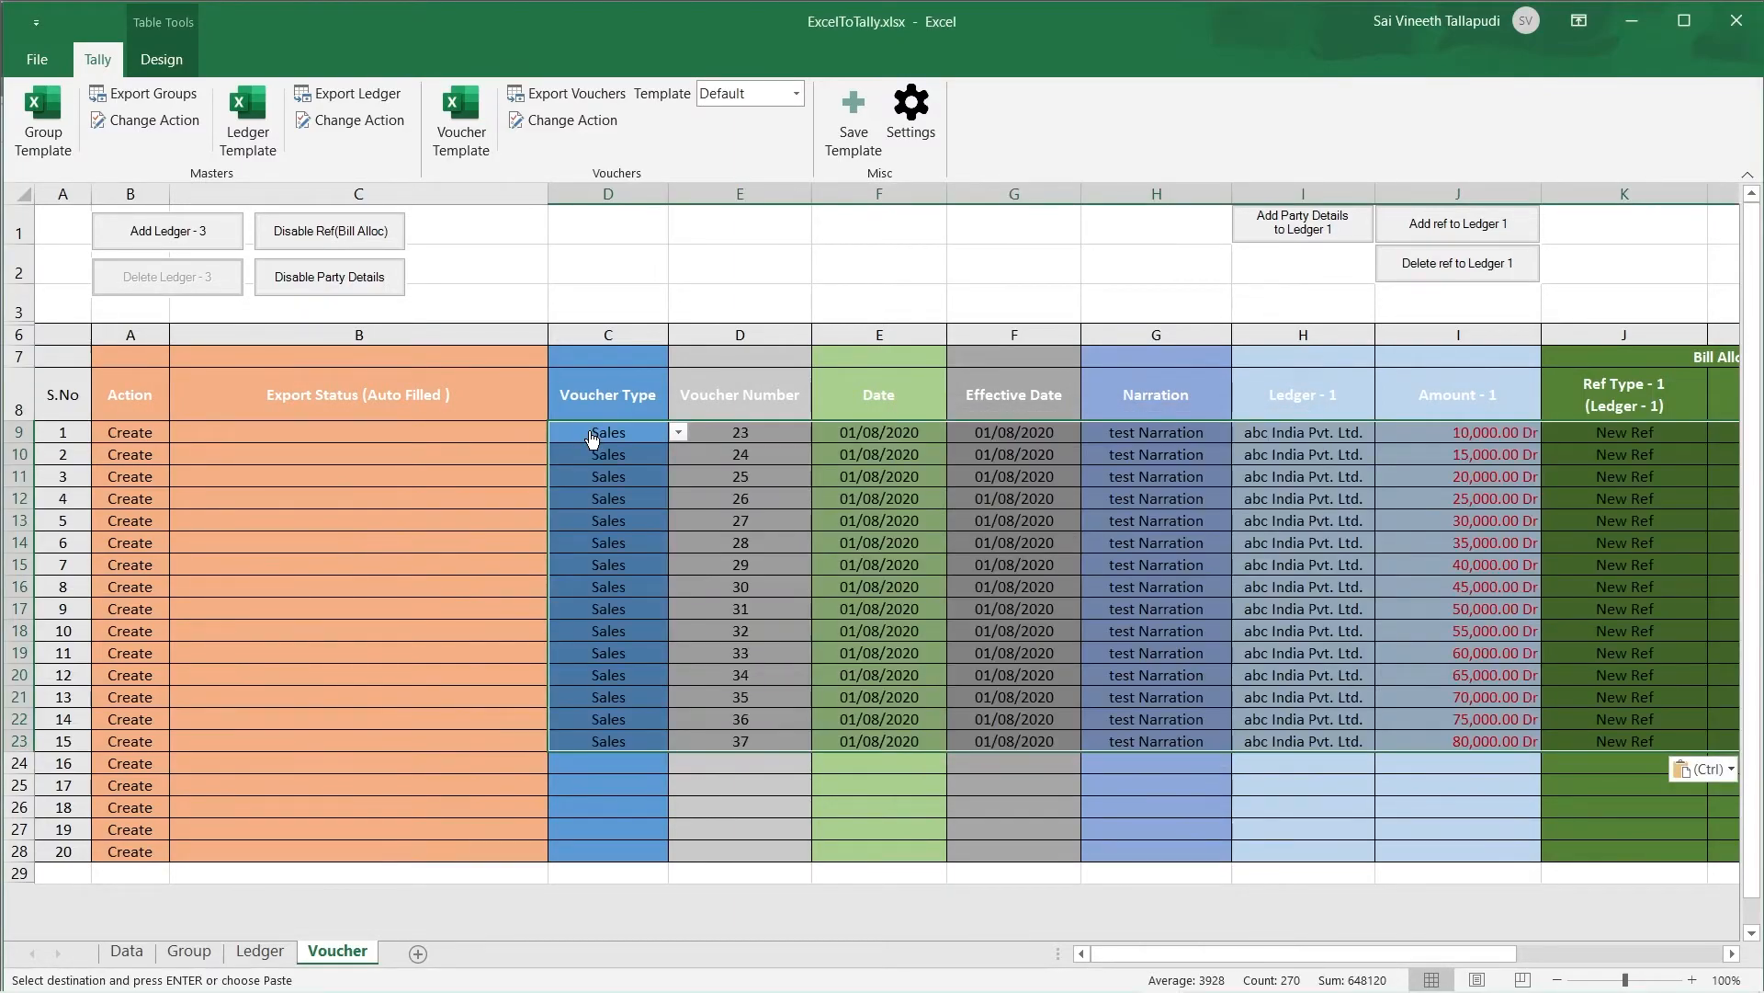
left_click(726, 512)
key("Up")
key("Up")
key("Up")
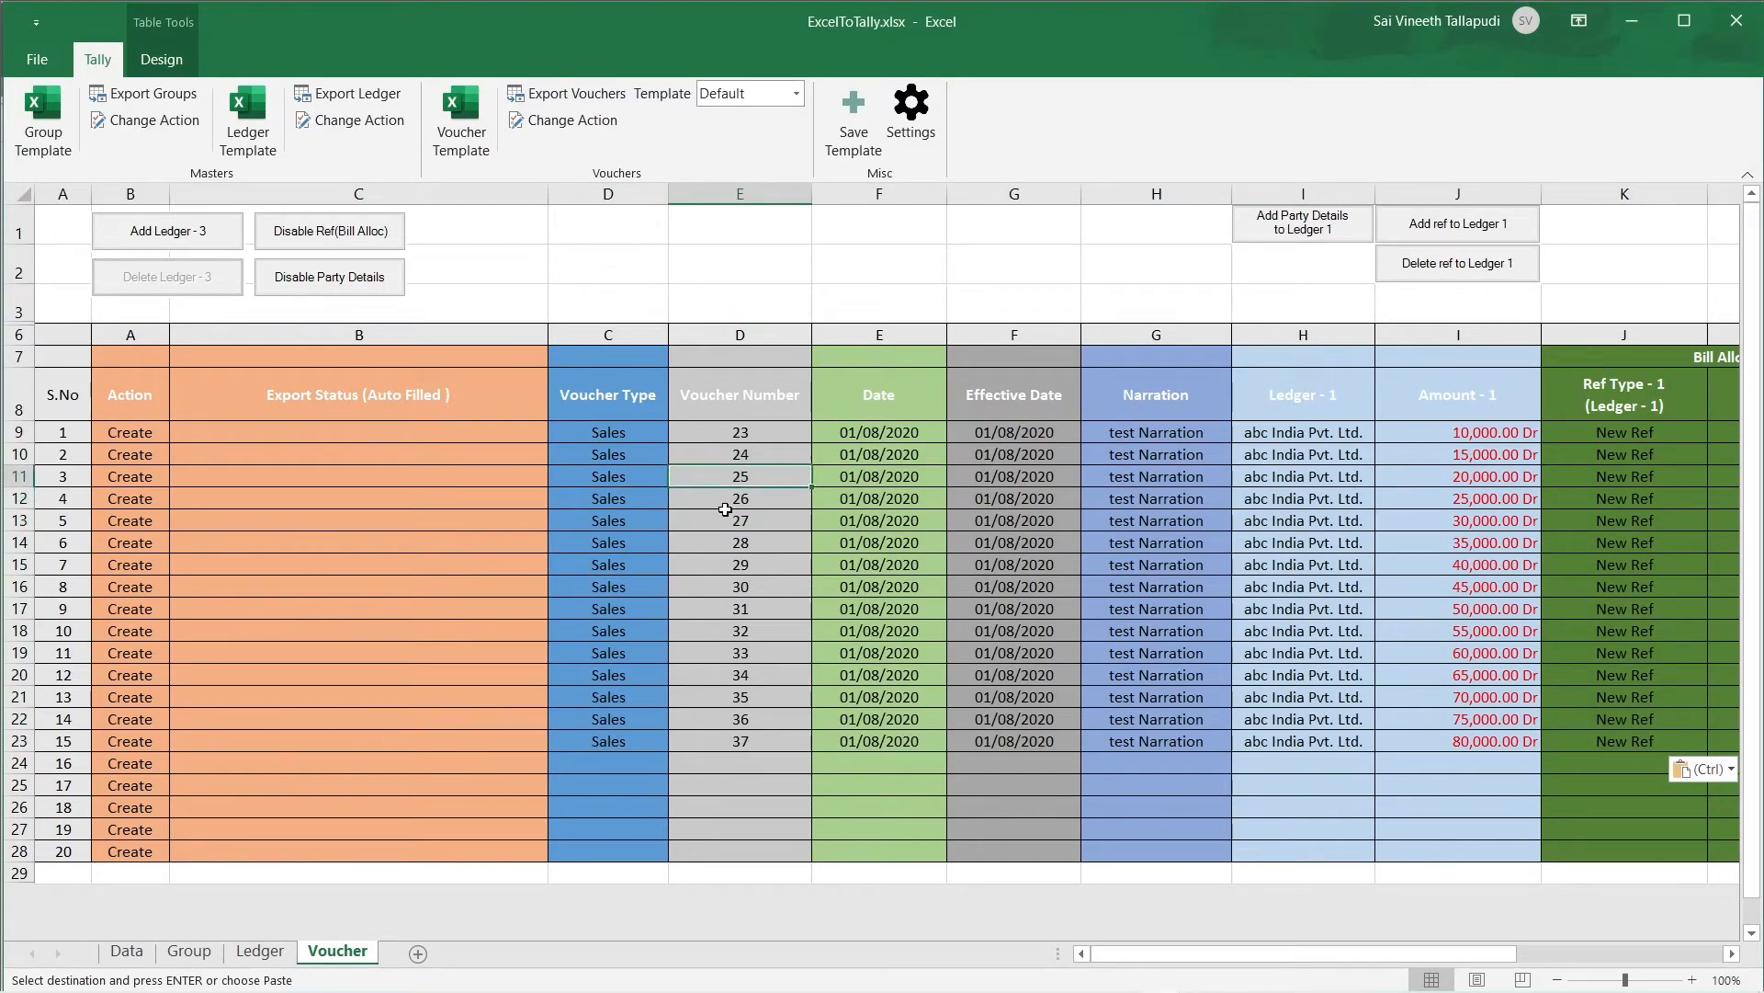
key("Right")
key("Right")
key("Right")
key("Right")
key("Right")
key("Right")
key("Right")
key("Right")
key("Right")
key("Right")
key("Right")
key("Right")
key("Right")
key("Right")
key("Right")
key("Right")
key("Right")
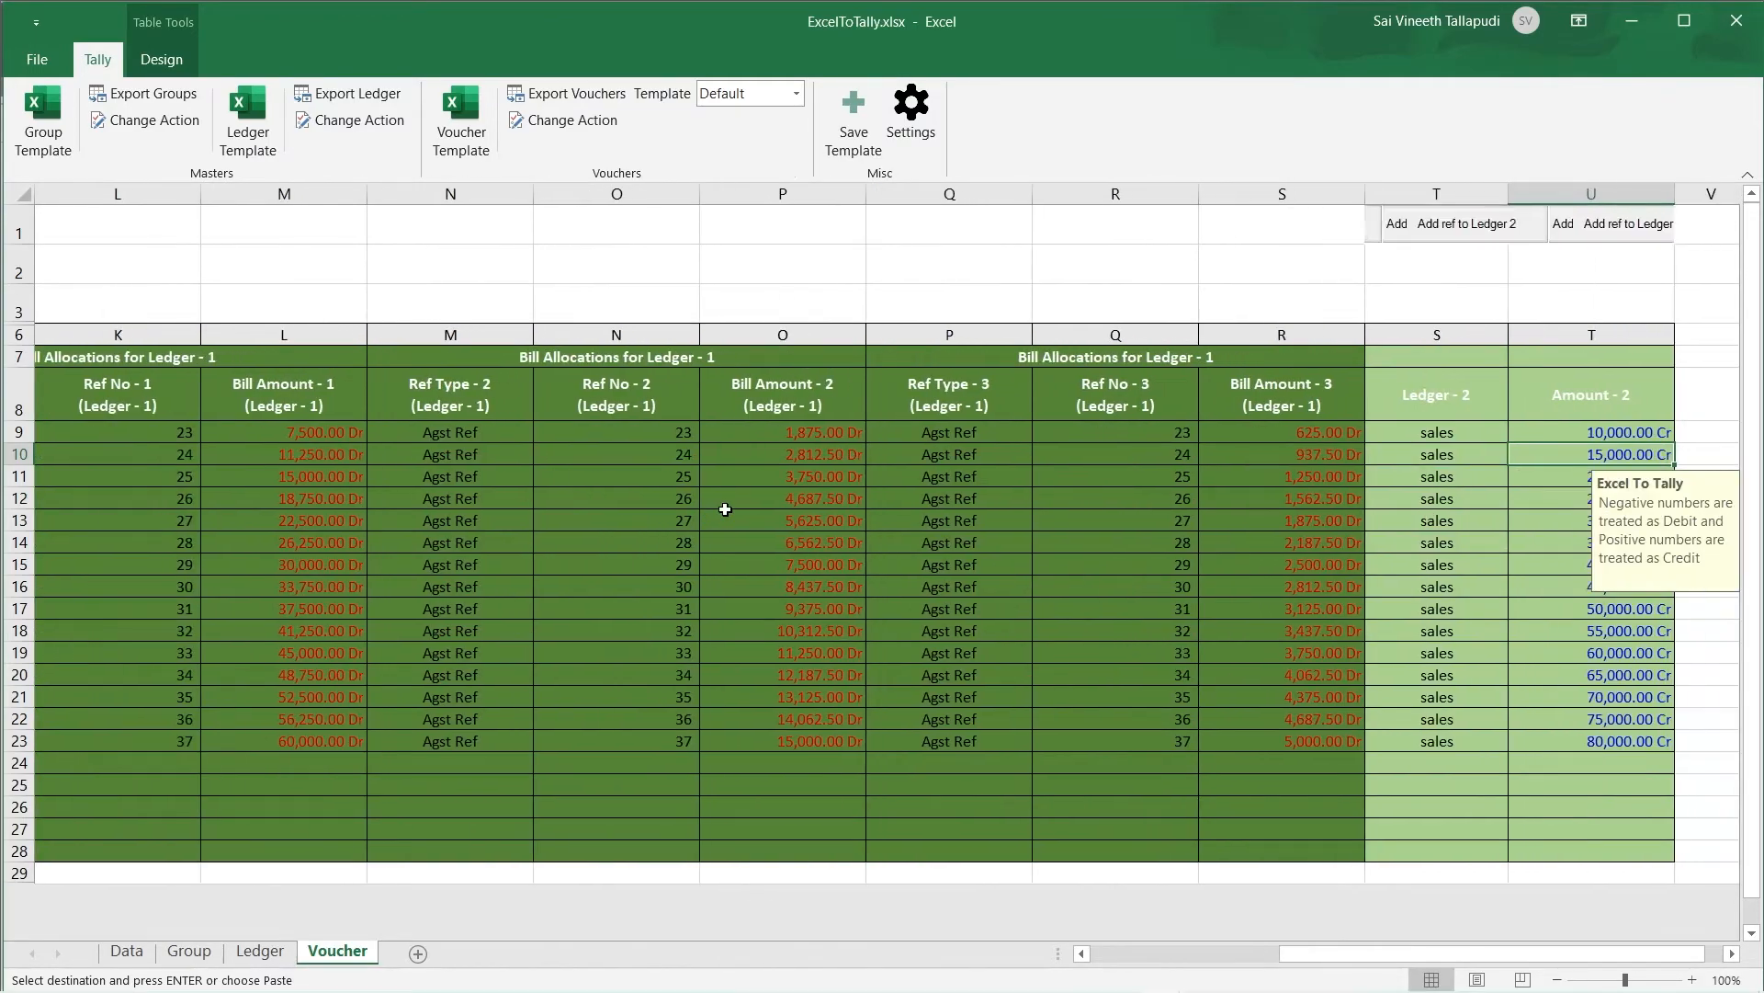
key("Left")
key("Left")
key("Left")
key("Left")
key("Left")
key("Left")
key("Left")
key("Left")
key("Left")
key("Left")
key("Left")
key("Left")
key("Left")
key("Left")
key("Left")
key("Left")
key("Left")
key("Left")
key("Left")
key("Left")
key("Left")
key("Left")
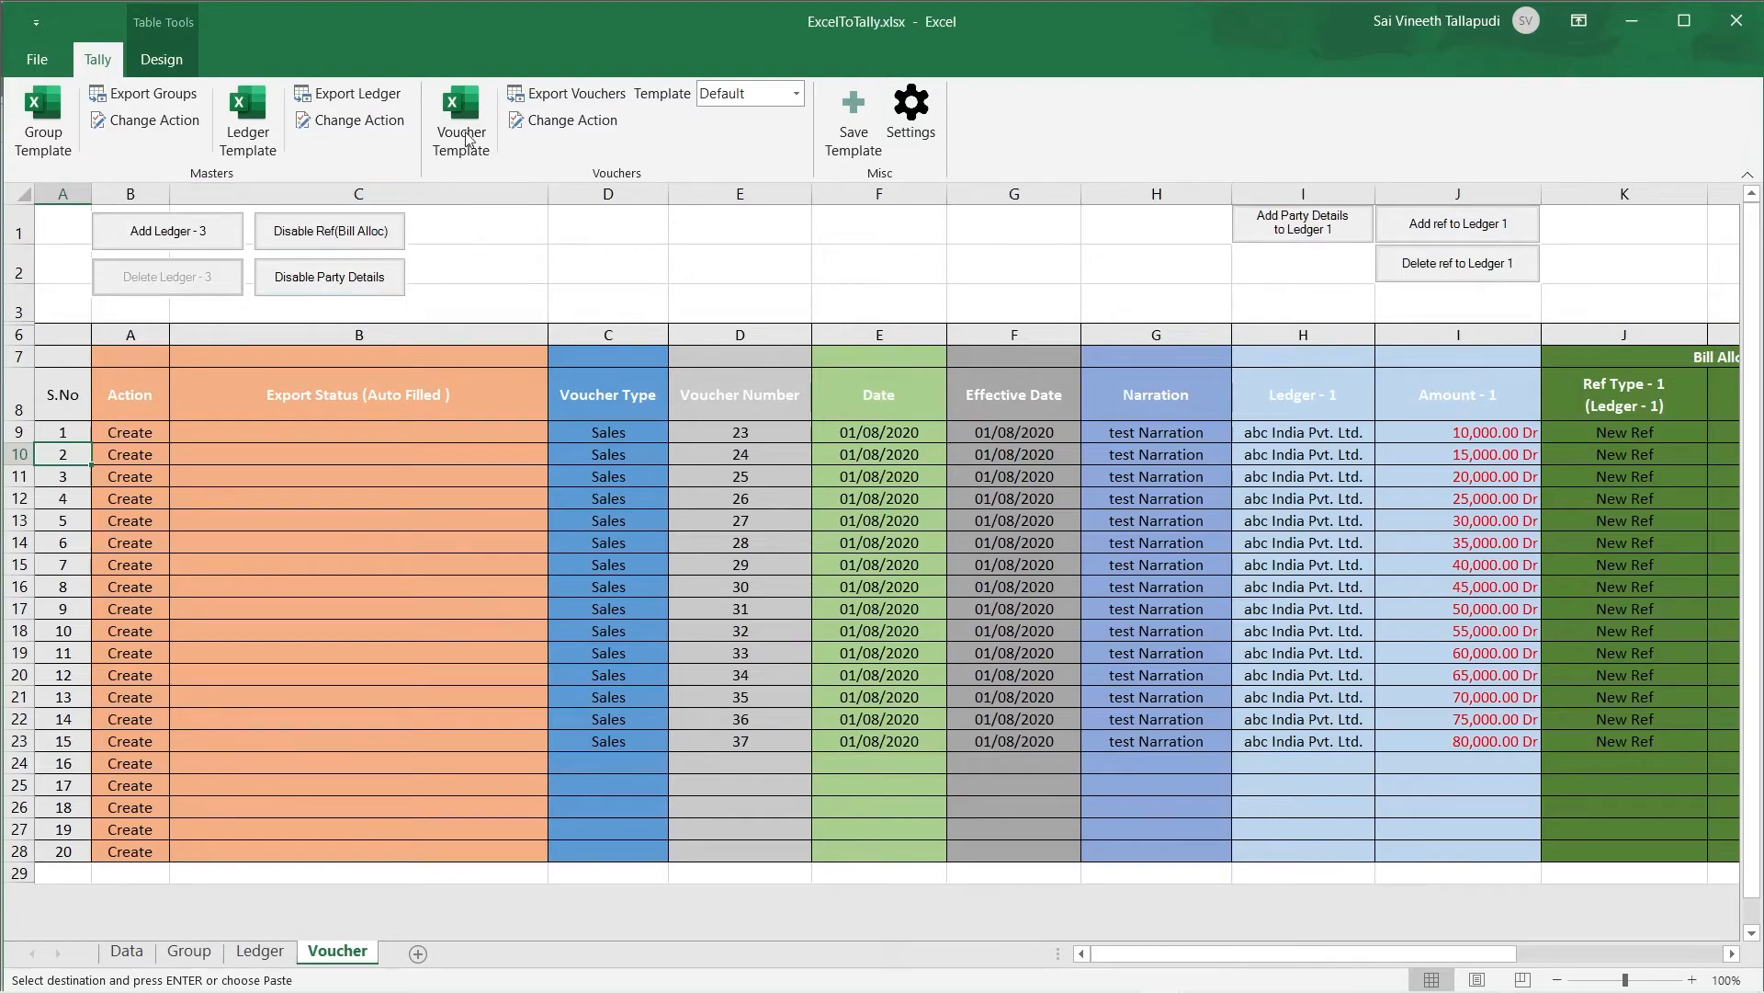
left_click(531, 103)
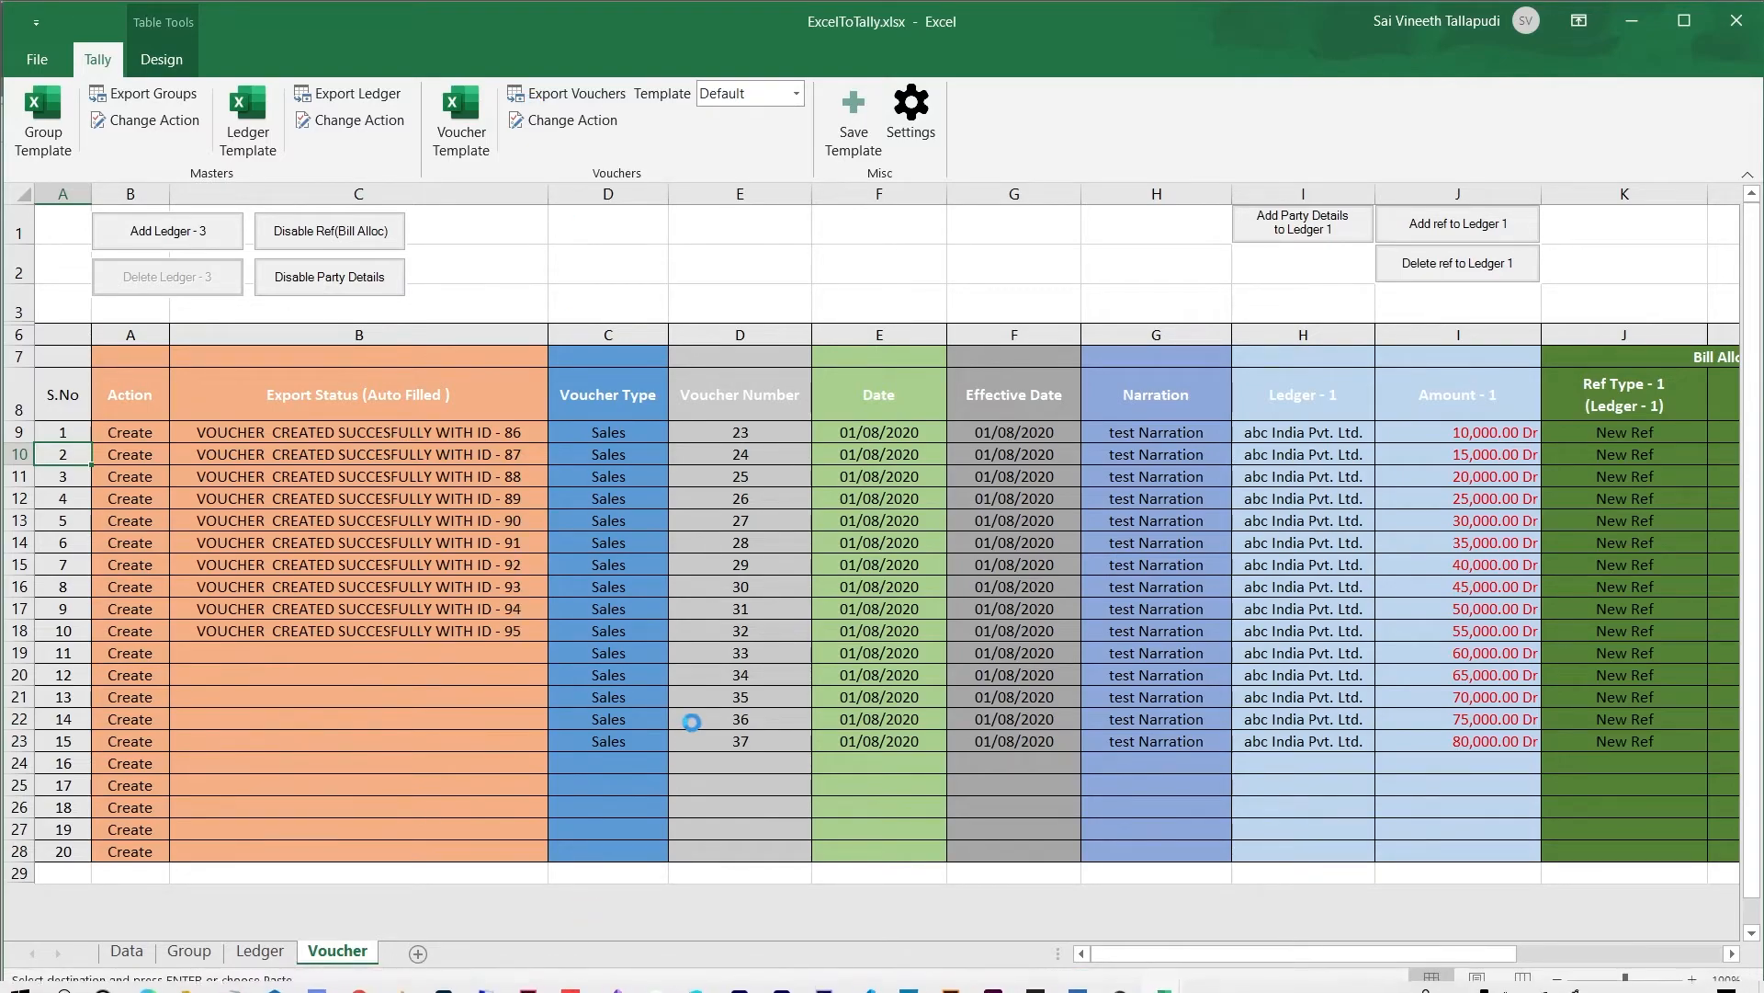
mouse_move(659, 991)
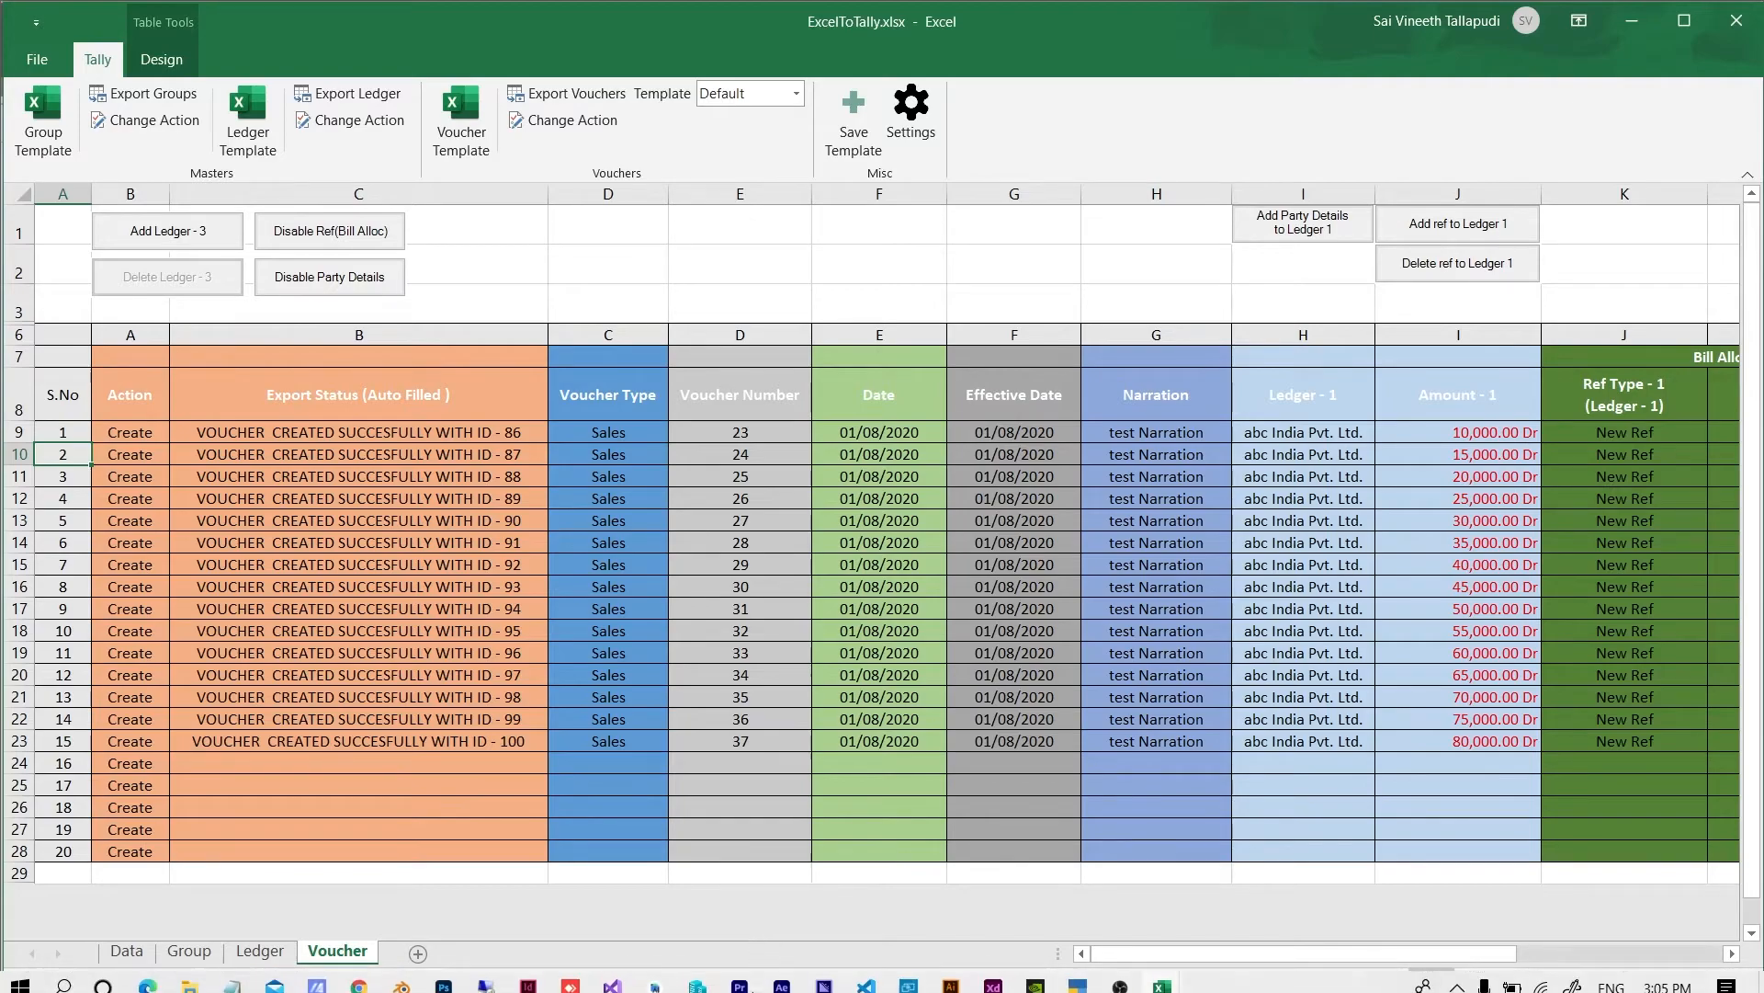
Step: Refresh TallyPrime's Statistics report to see the updated voucher counts
left_click(1088, 972)
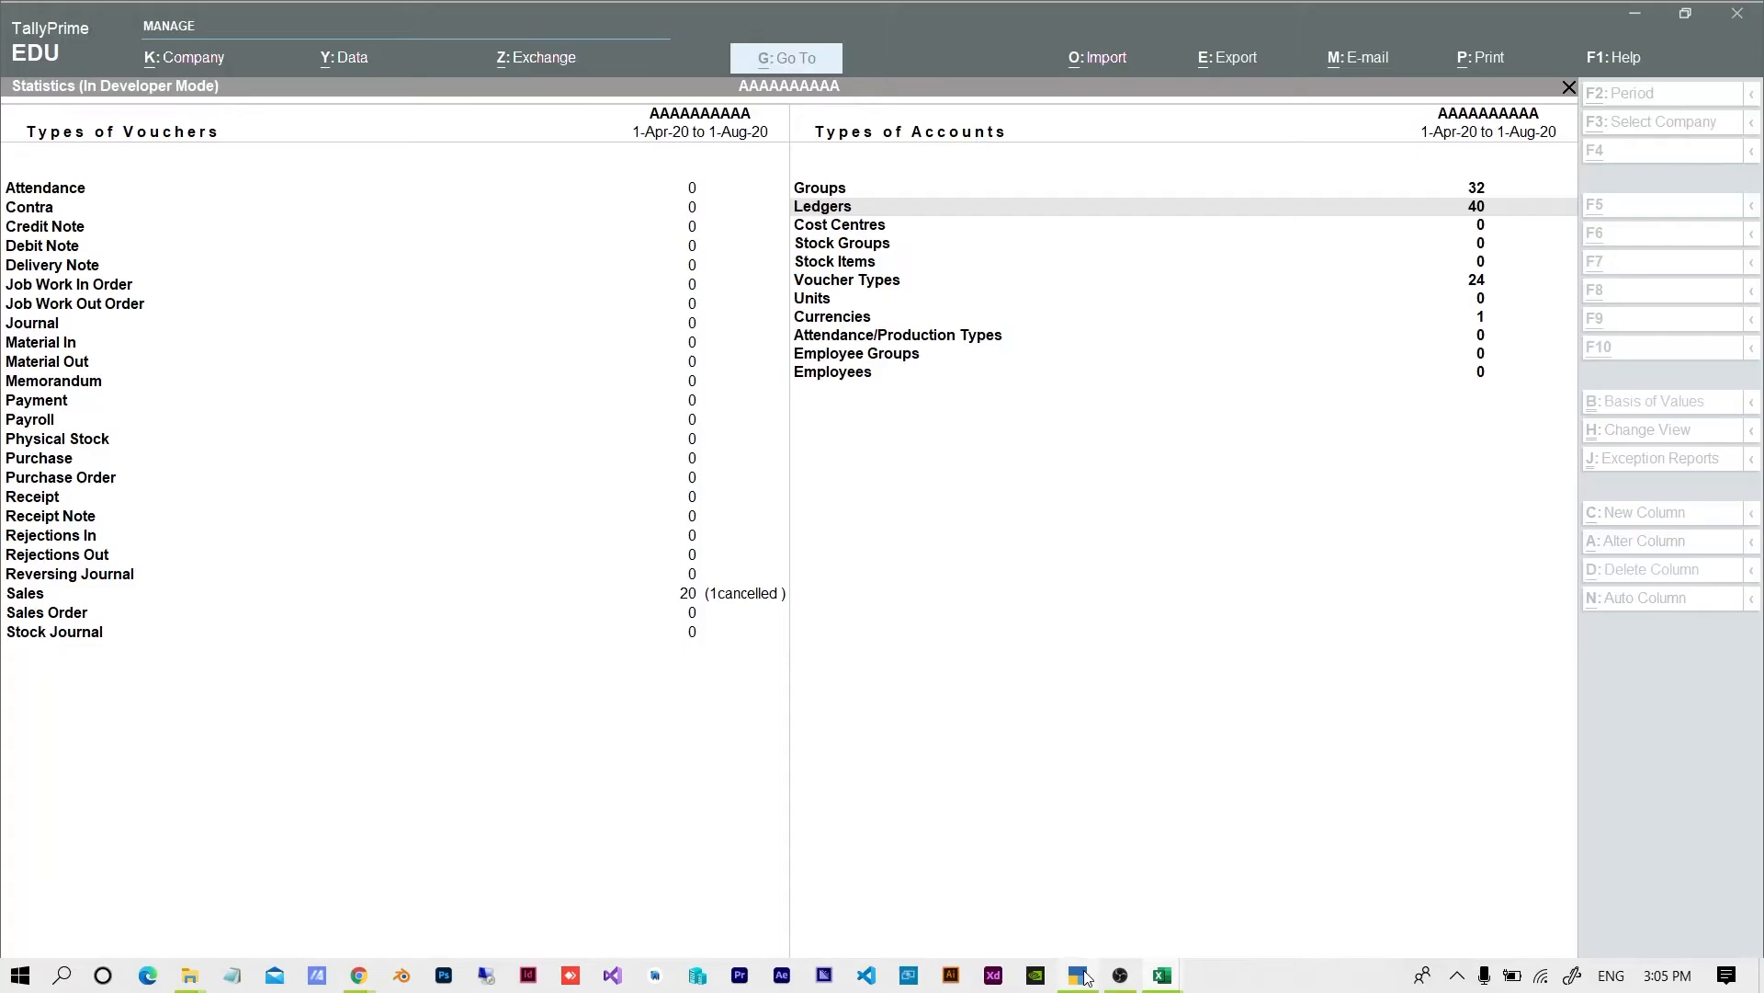
key("Escape")
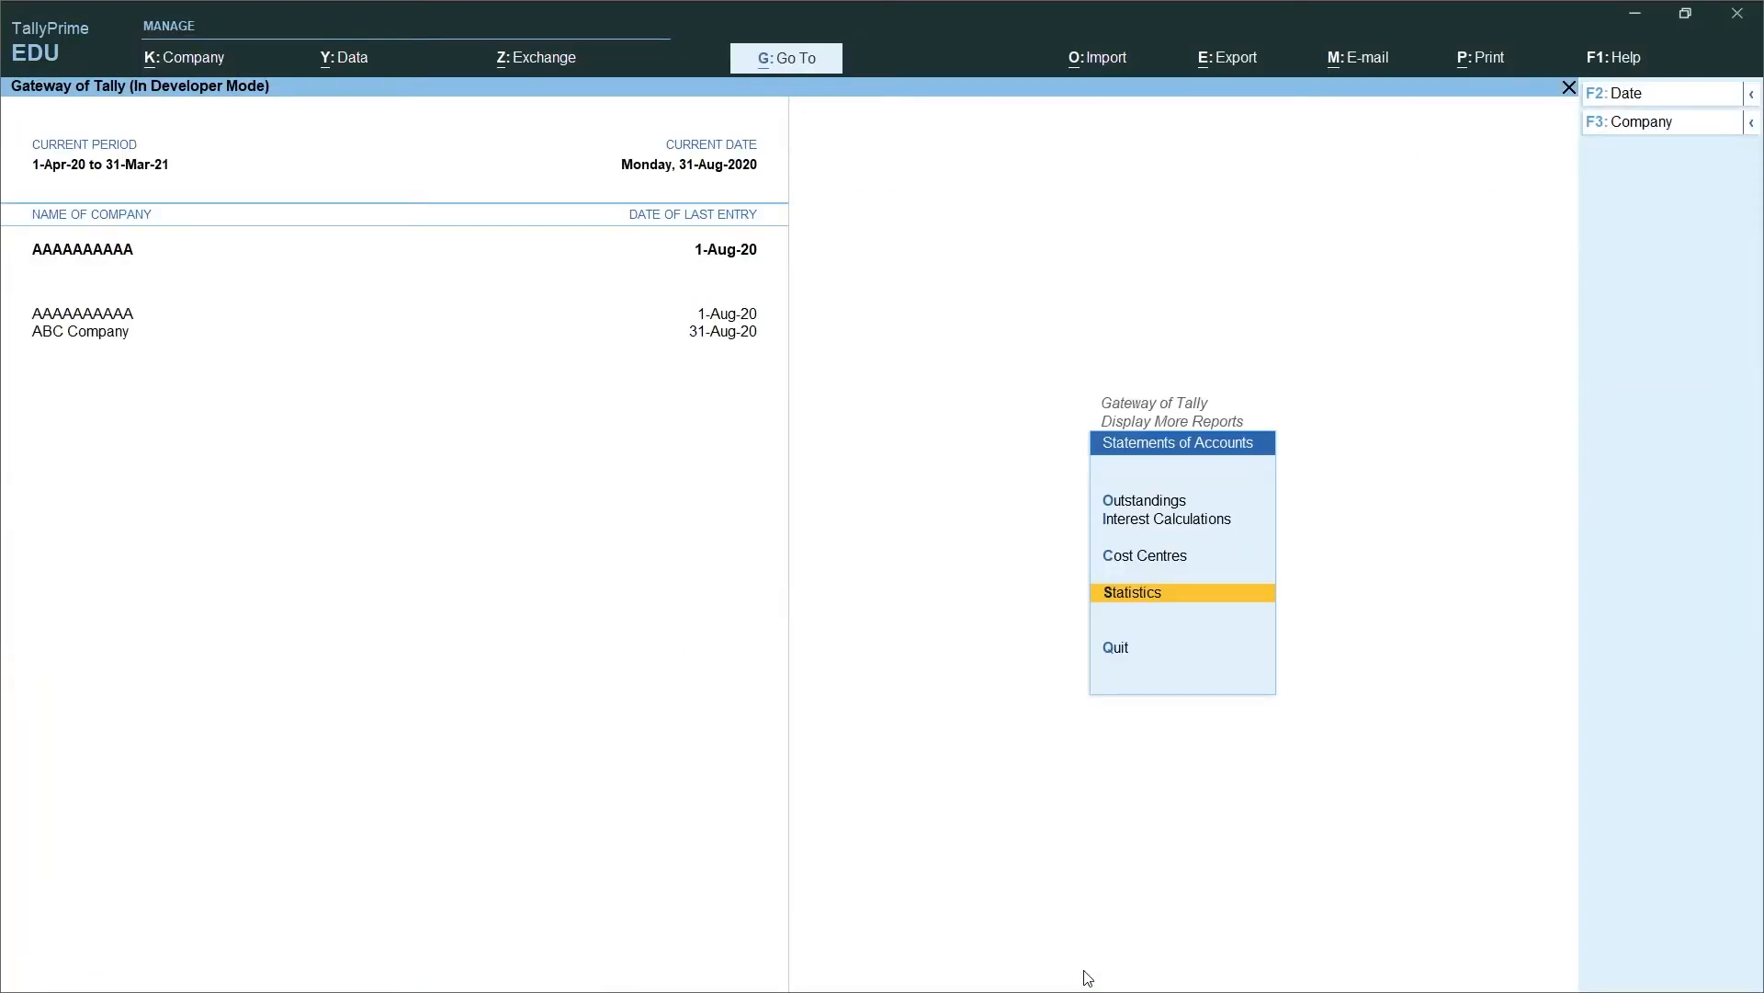
key("Up")
key("Down")
key("Return")
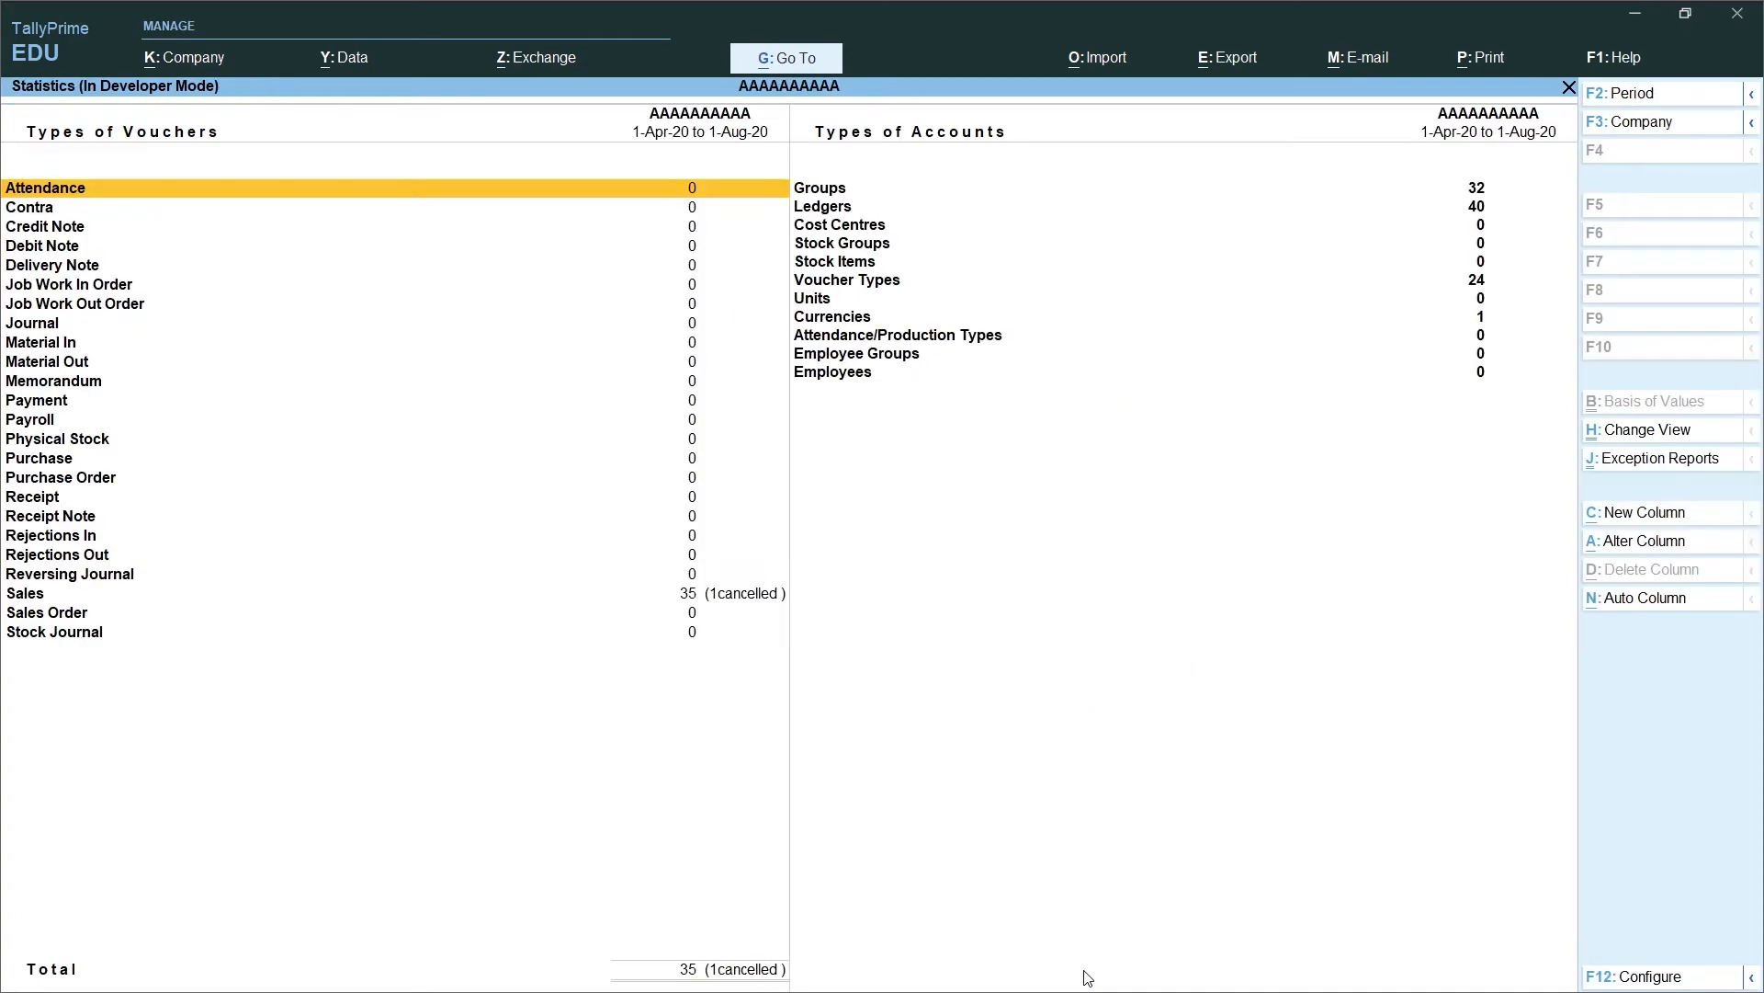
key("Down")
key("Down")
key("Down")
key("Down")
key("Down")
key("Down")
key("Down")
key("Down")
key("Down")
key("Down")
key("Down")
key("Down")
key("Down")
key("Down")
key("Down")
key("Down")
key("Down")
key("Down")
key("Down")
key("Down")
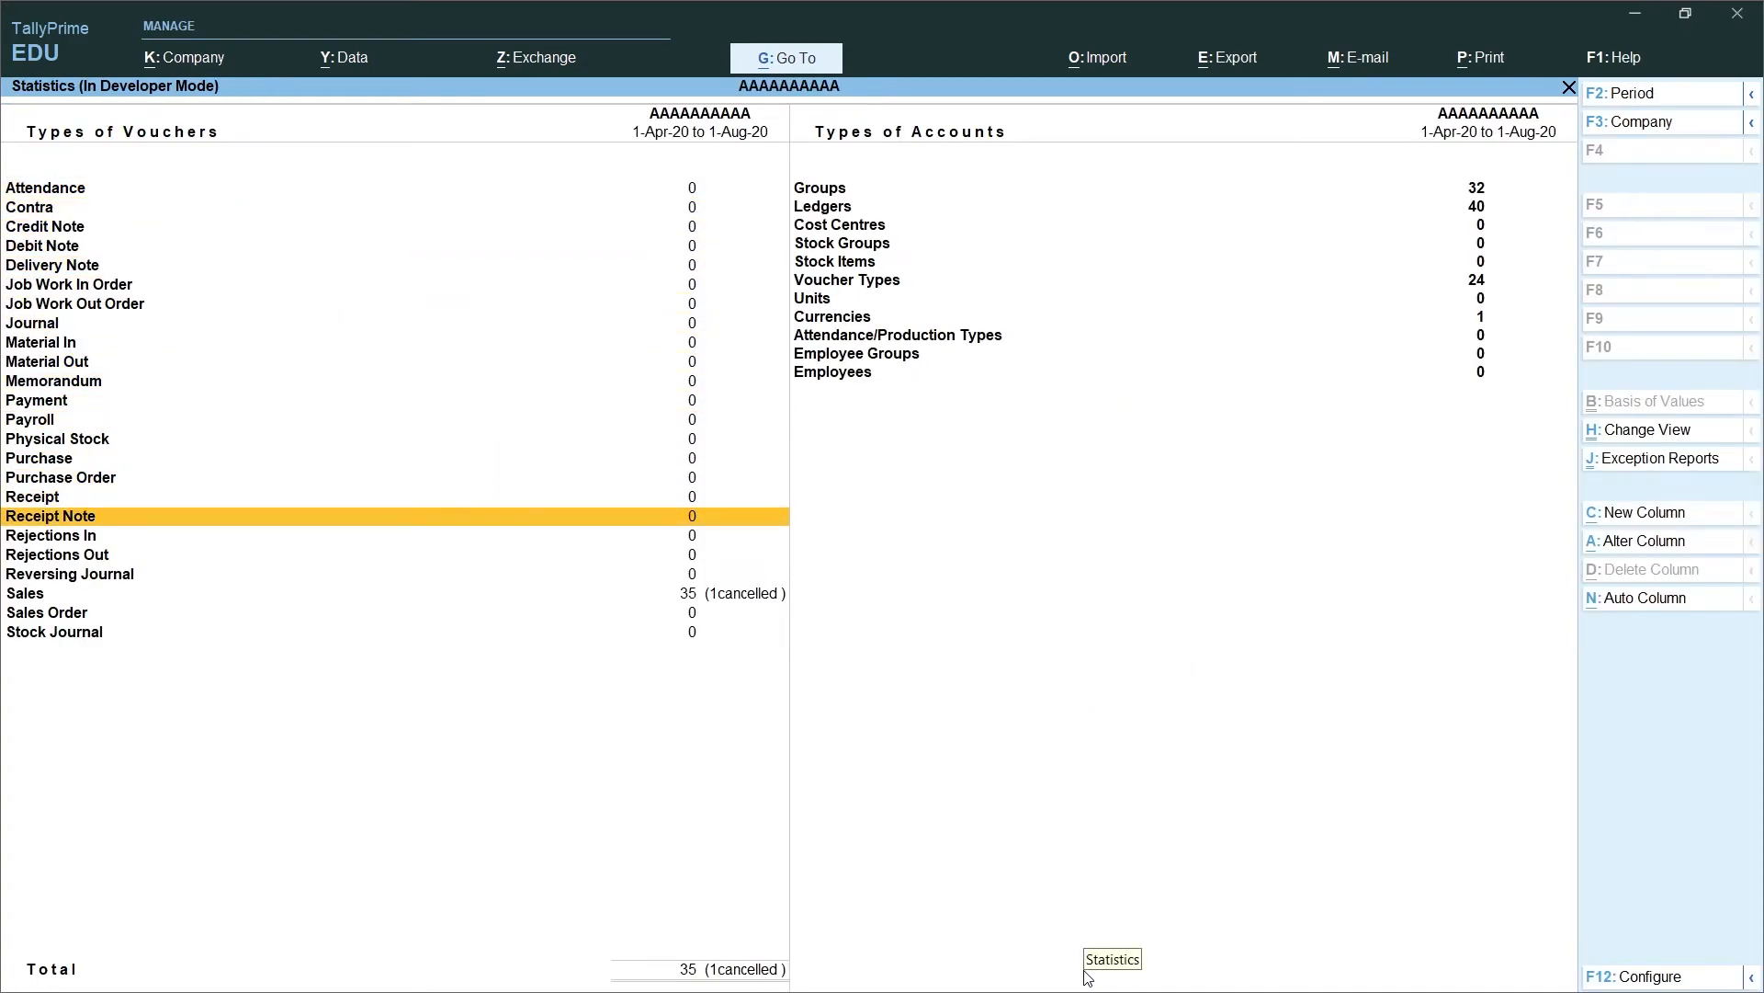
left_click(1087, 977)
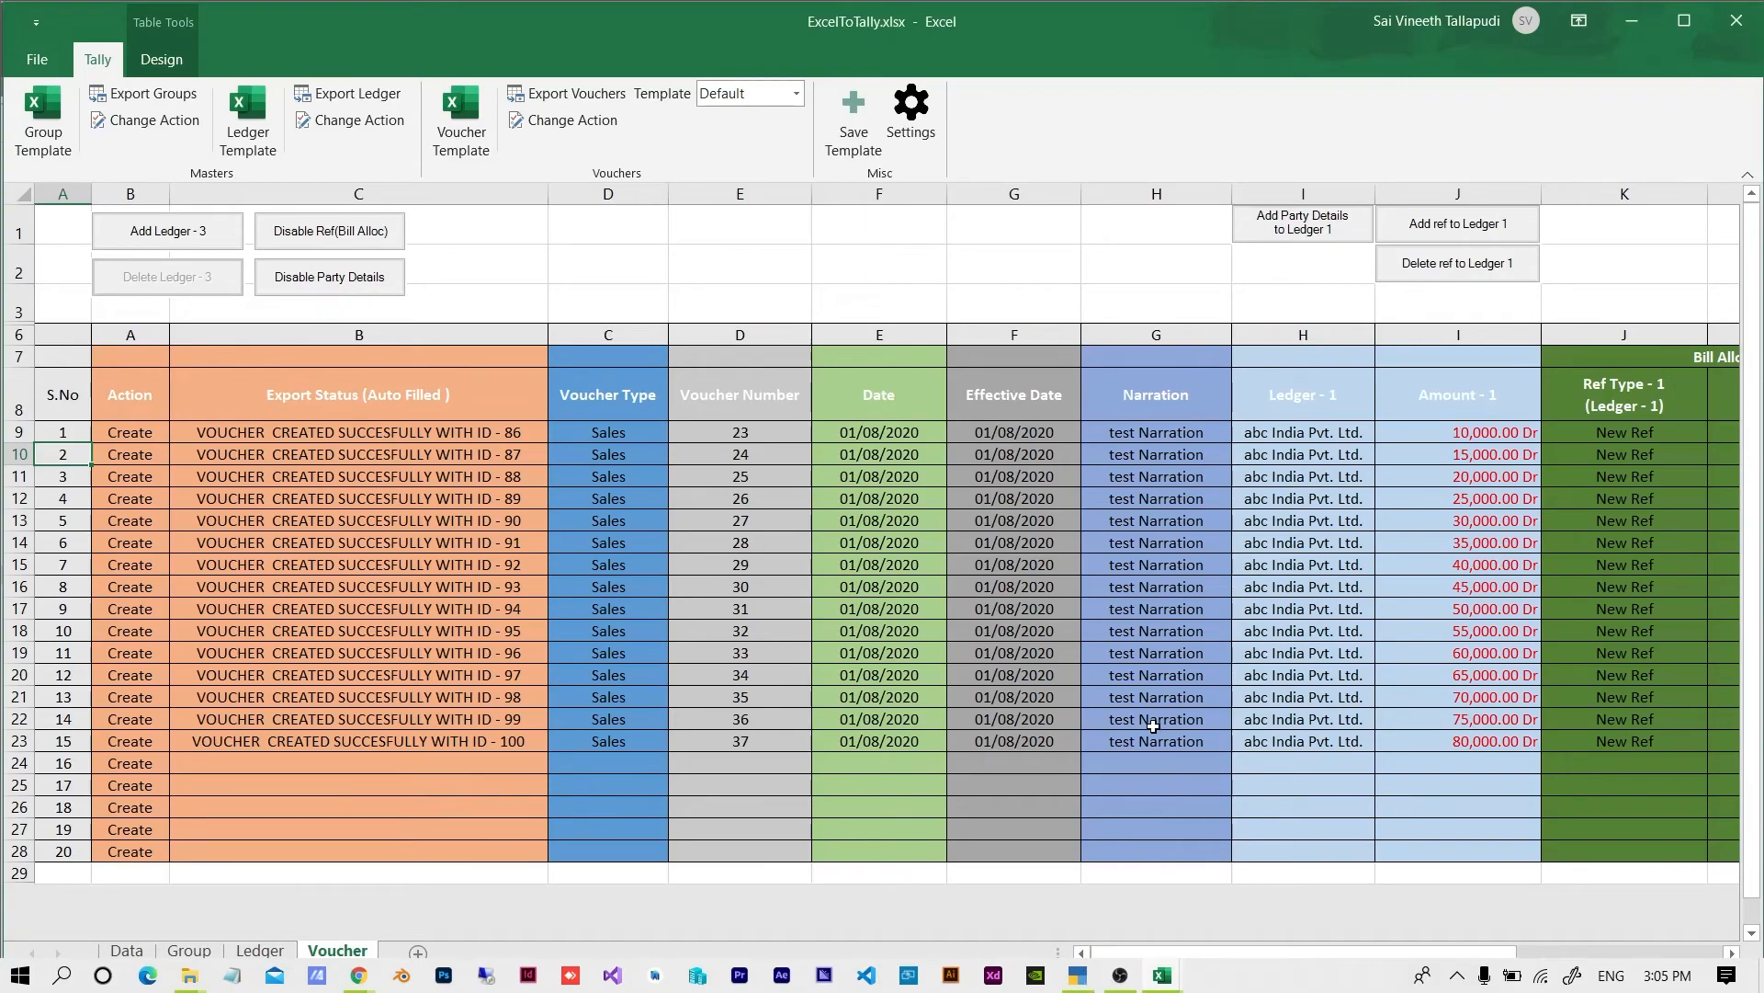
Step: Open TallyPrime's August Sales voucher register and step through the imported vouchers
left_click(878, 435)
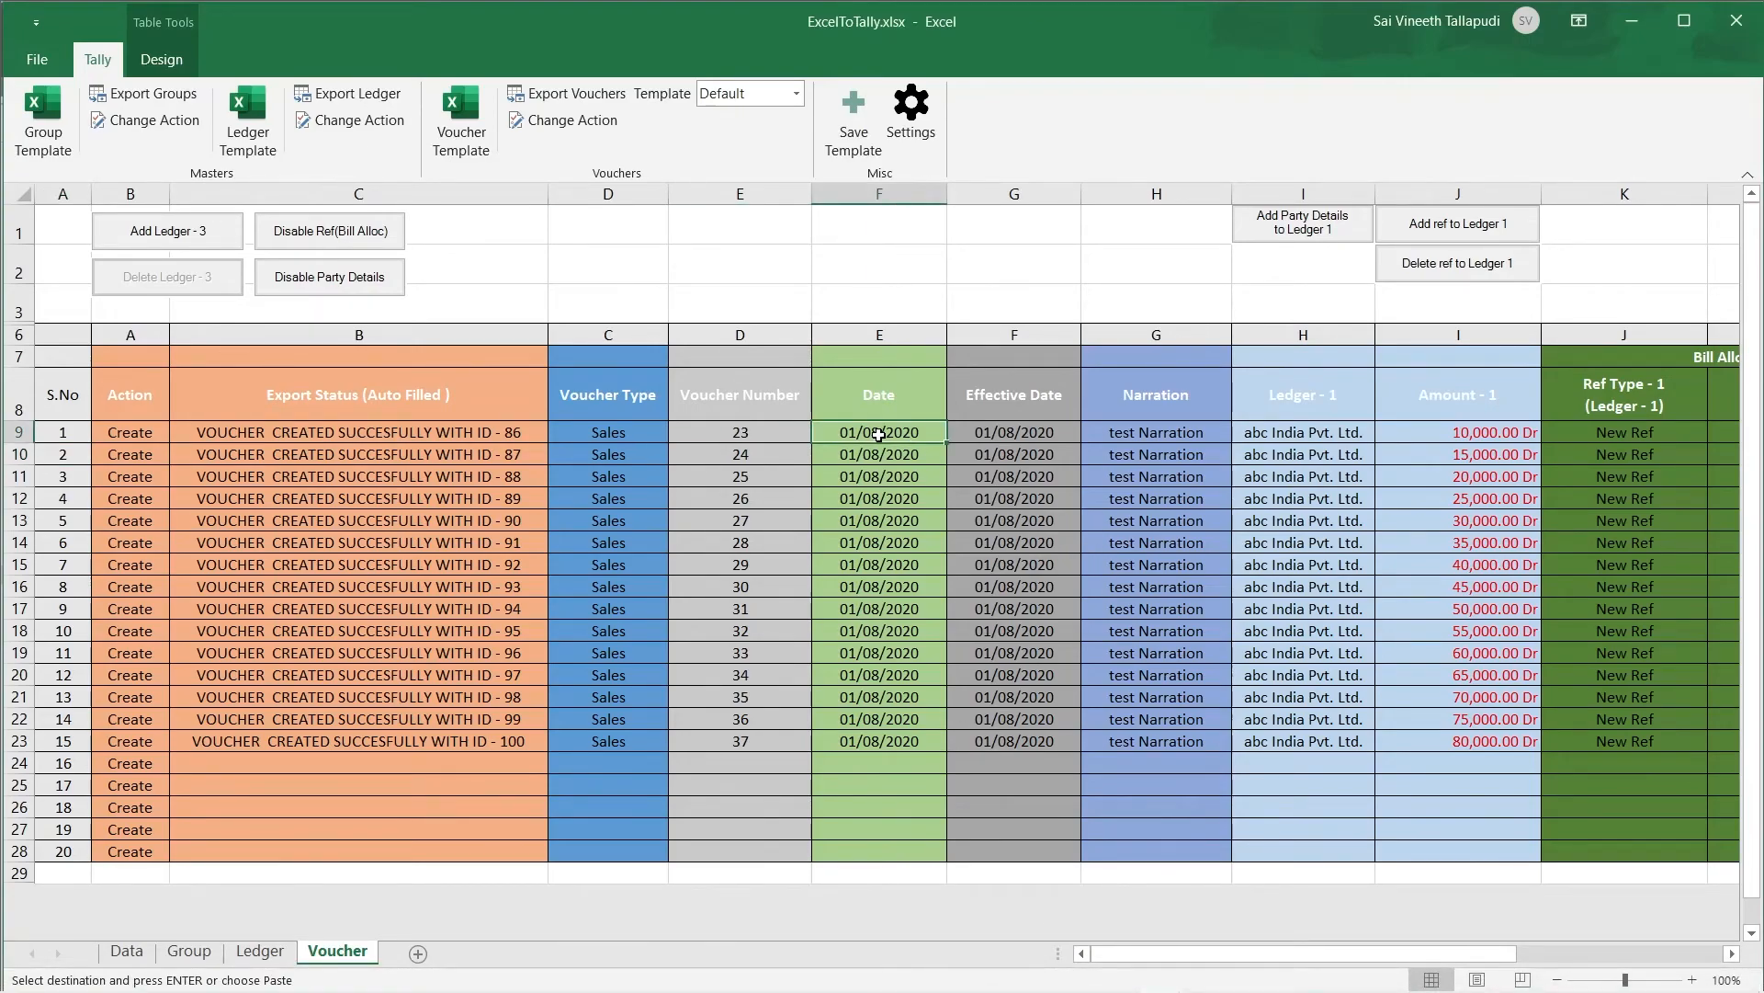
key("alt+Tab")
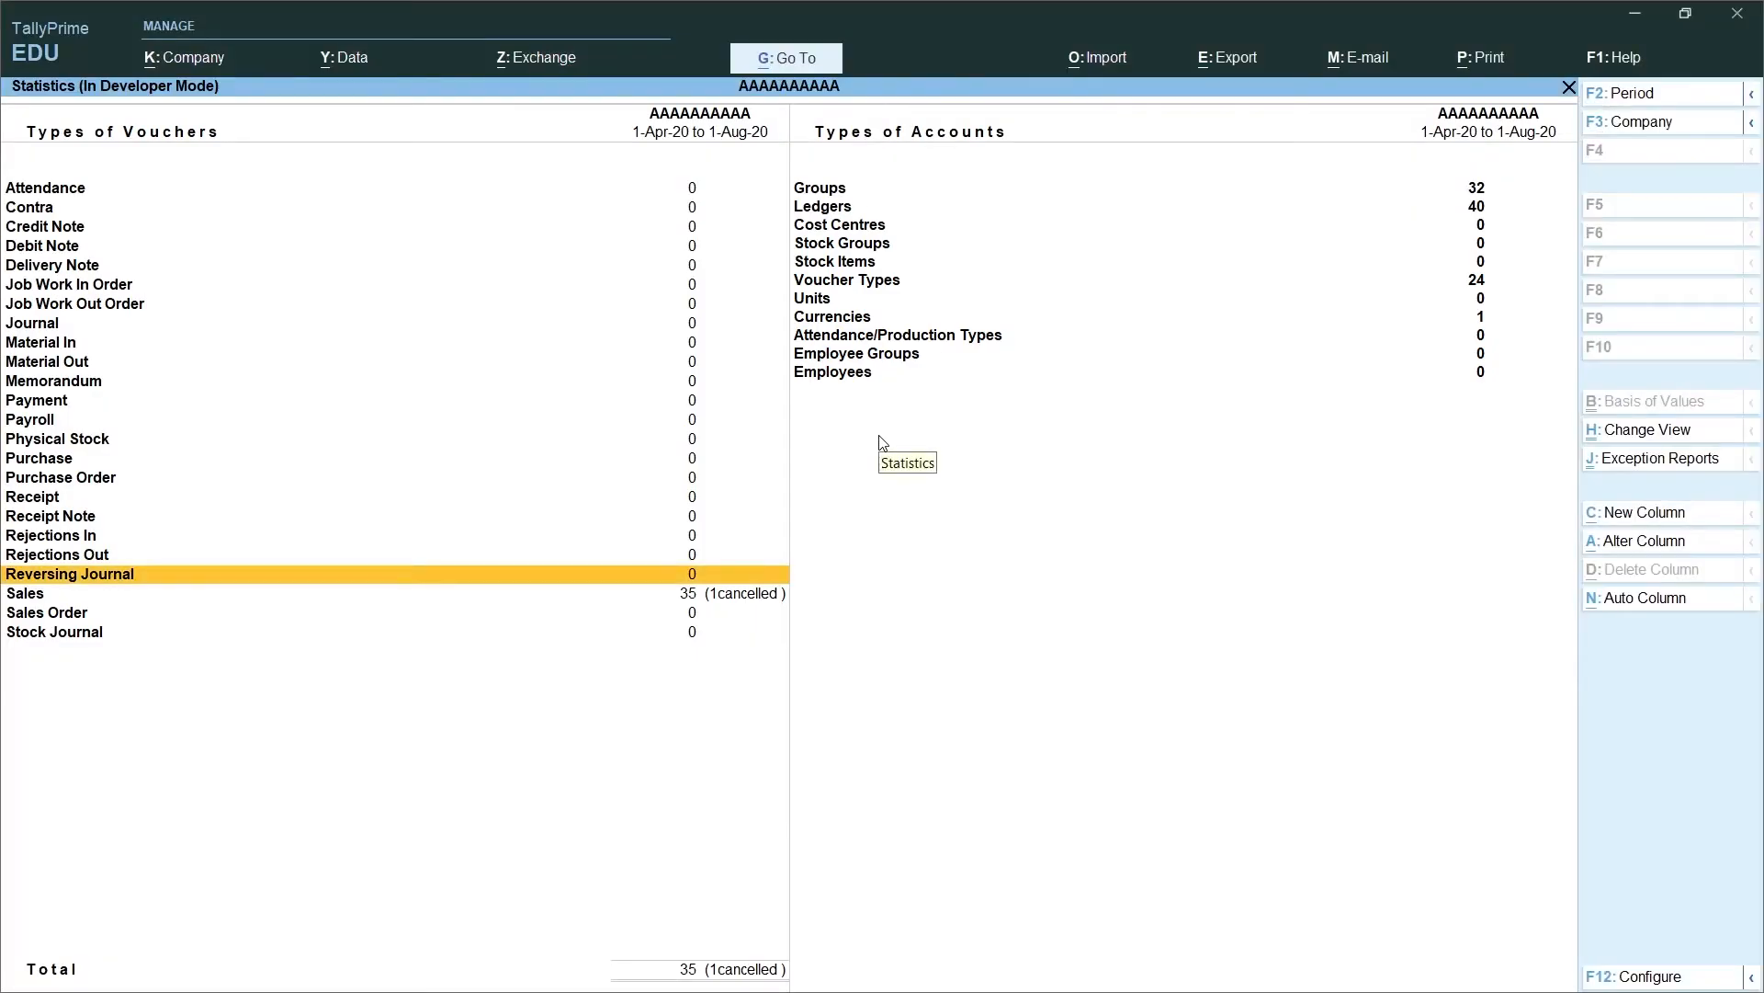
key("Down")
key("Return")
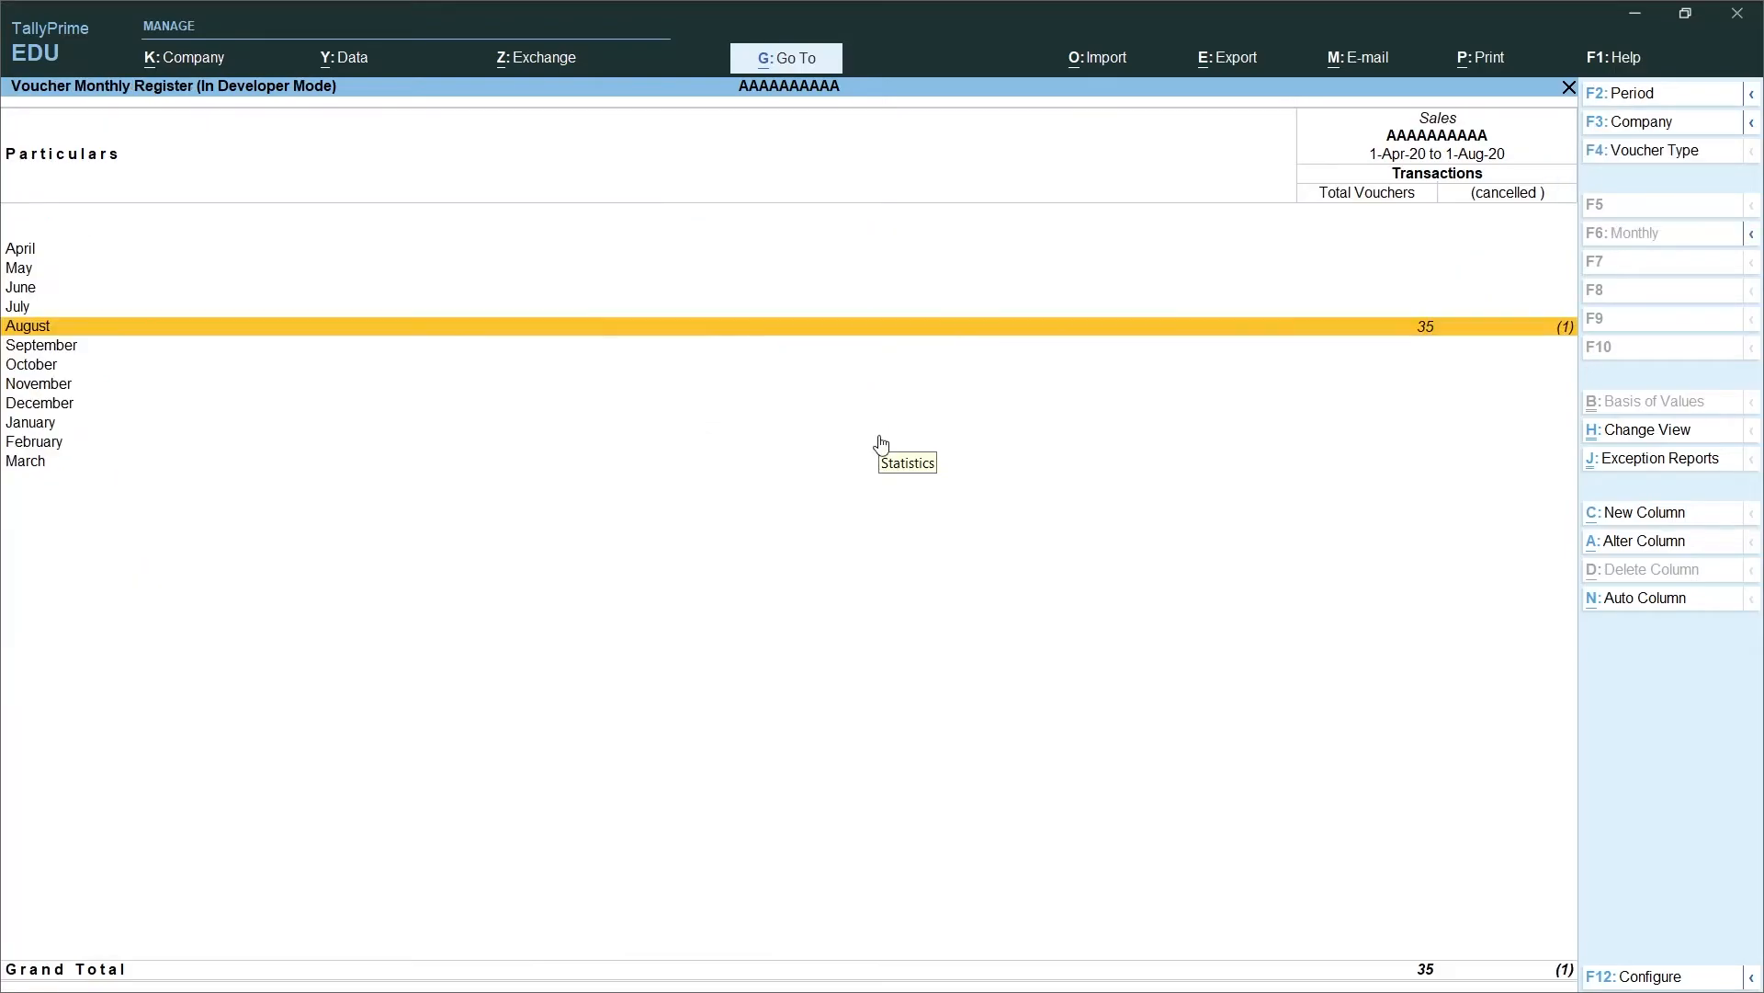
key("Return")
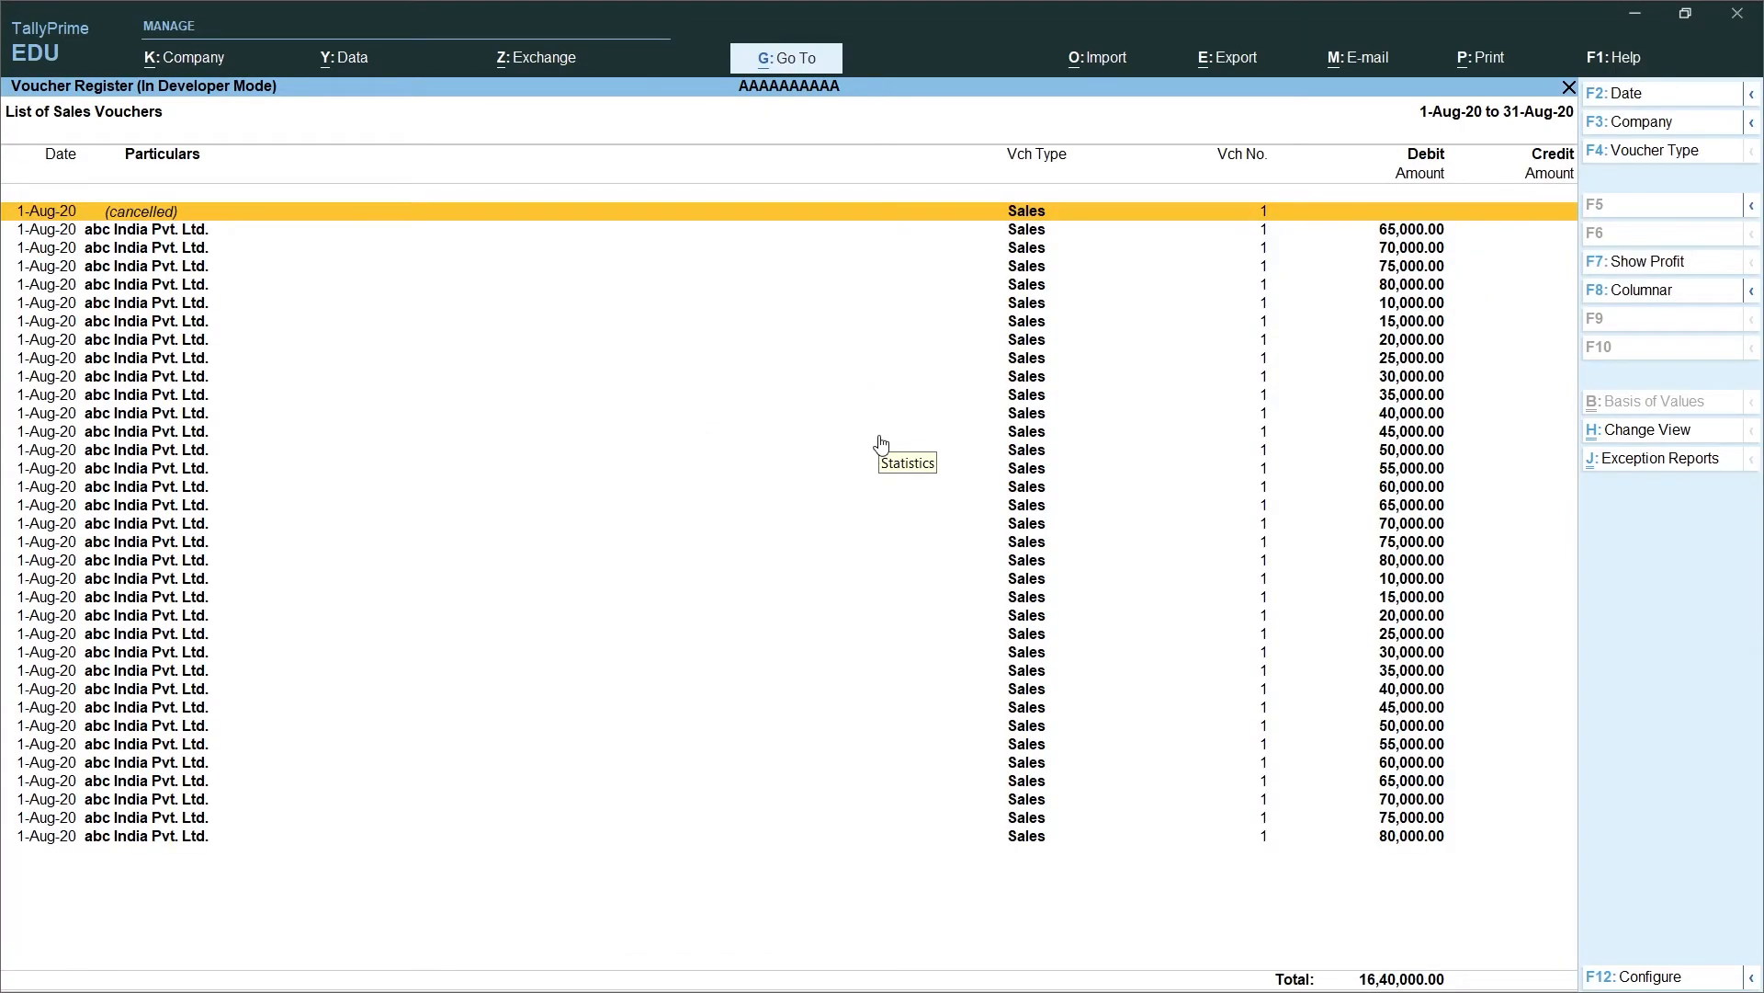
key("Down")
key("Down")
key("Down")
key("Down")
key("Down")
key("Down")
key("Down")
key("Down")
key("Down")
key("Down")
key("Down")
key("Down")
key("Down")
key("Down")
key("Down")
key("Down")
key("Down")
key("Down")
key("Down")
key("Down")
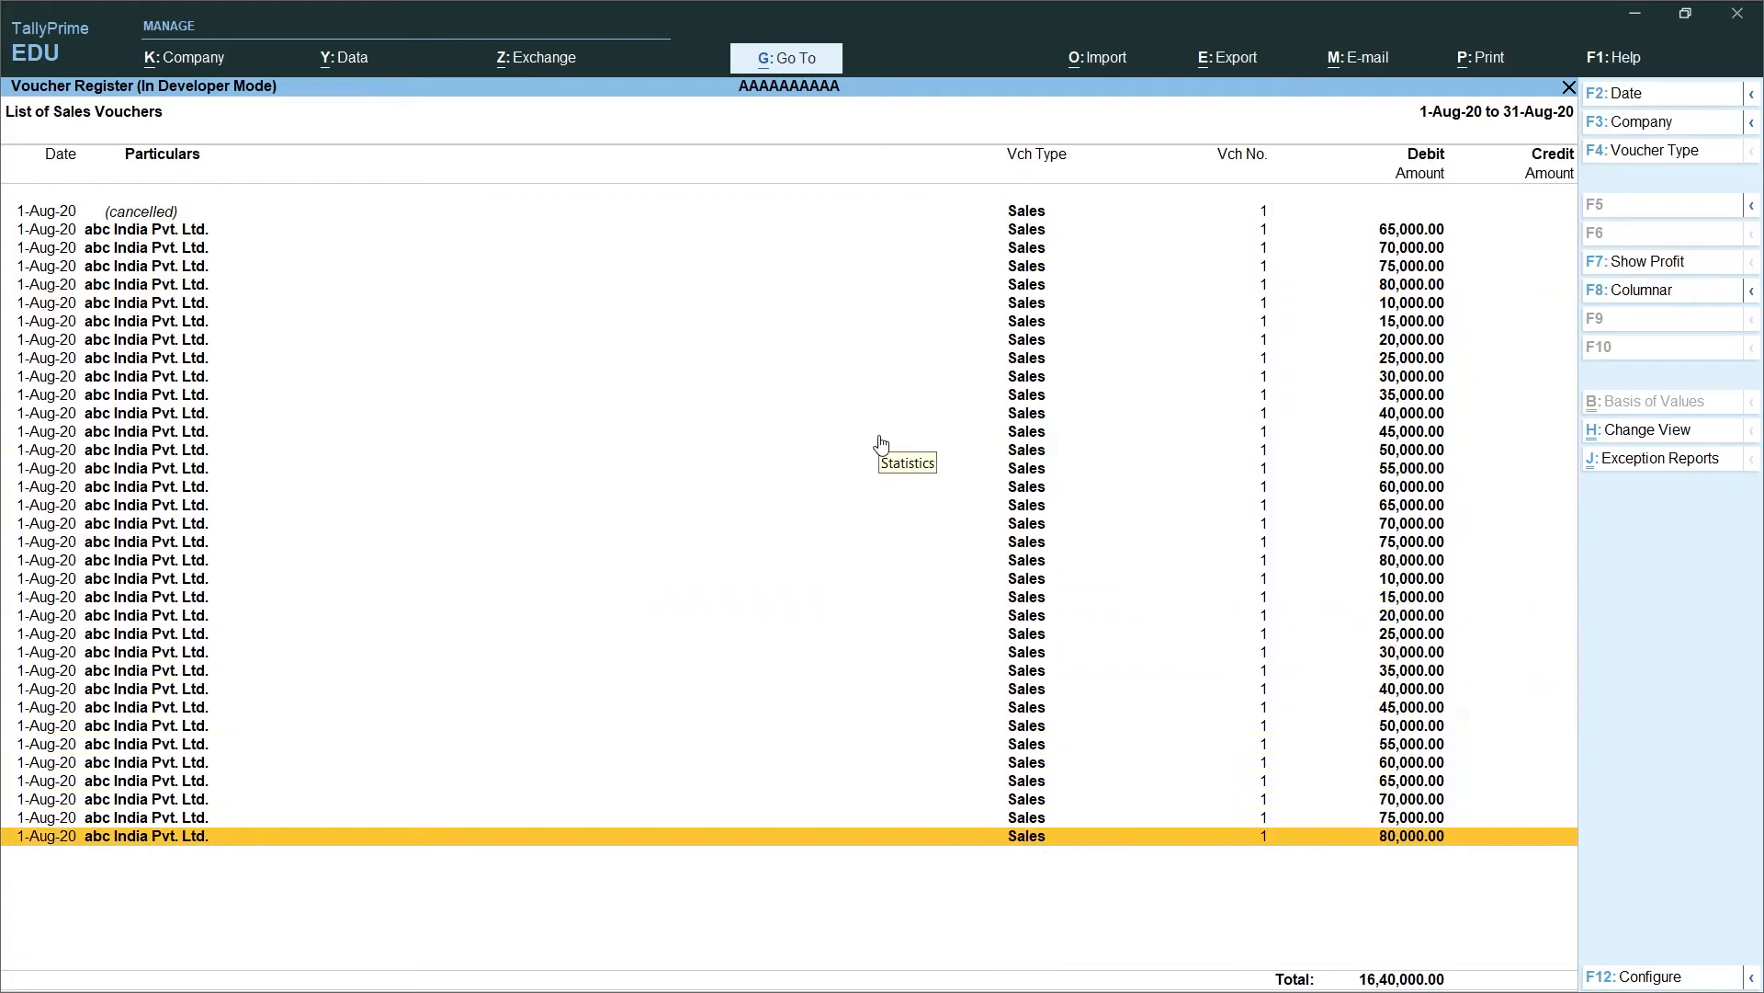
key("alt+Tab")
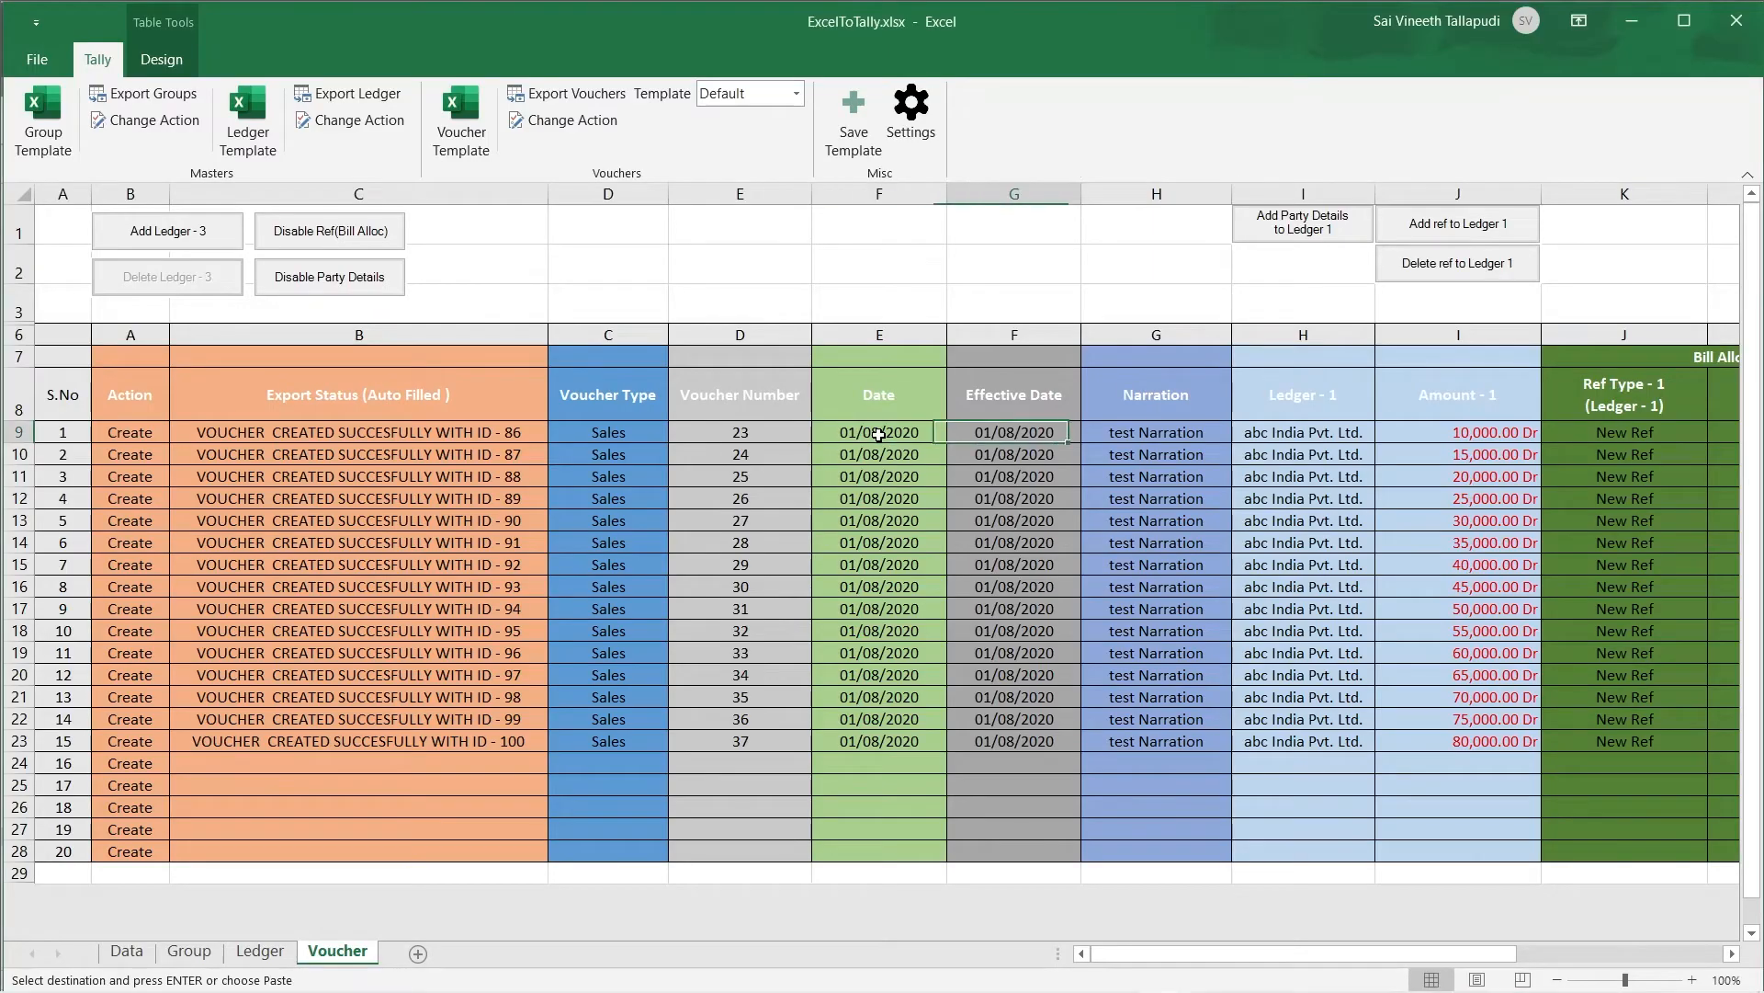
key("Down")
key("Down")
key("Down")
key("Down")
key("Down")
key("Down")
key("Down")
key("Down")
key("Down")
key("Down")
key("Down")
key("Down")
key("Down")
key("Down")
key("Left")
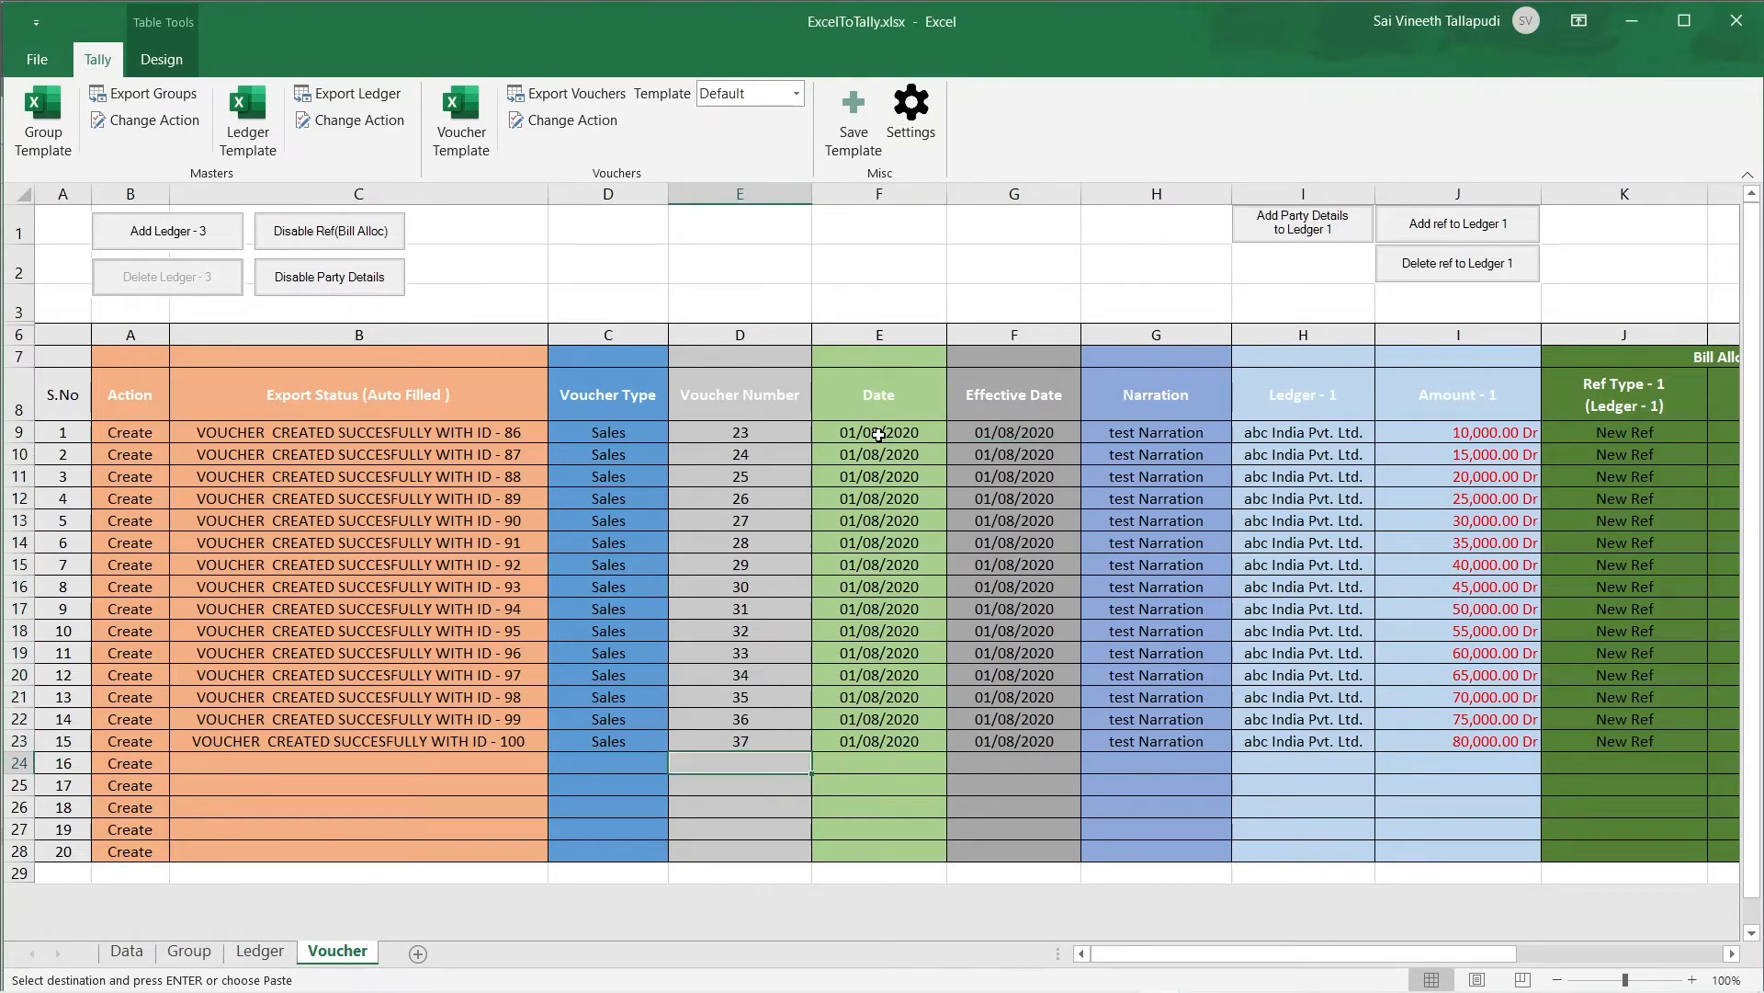
Step: Compare the register's vouchers with the Excel rows, checking the Ref Type and Ref No values
key("alt+Tab")
key("Up")
key("Up")
key("Up")
key("Up")
key("Up")
key("Up")
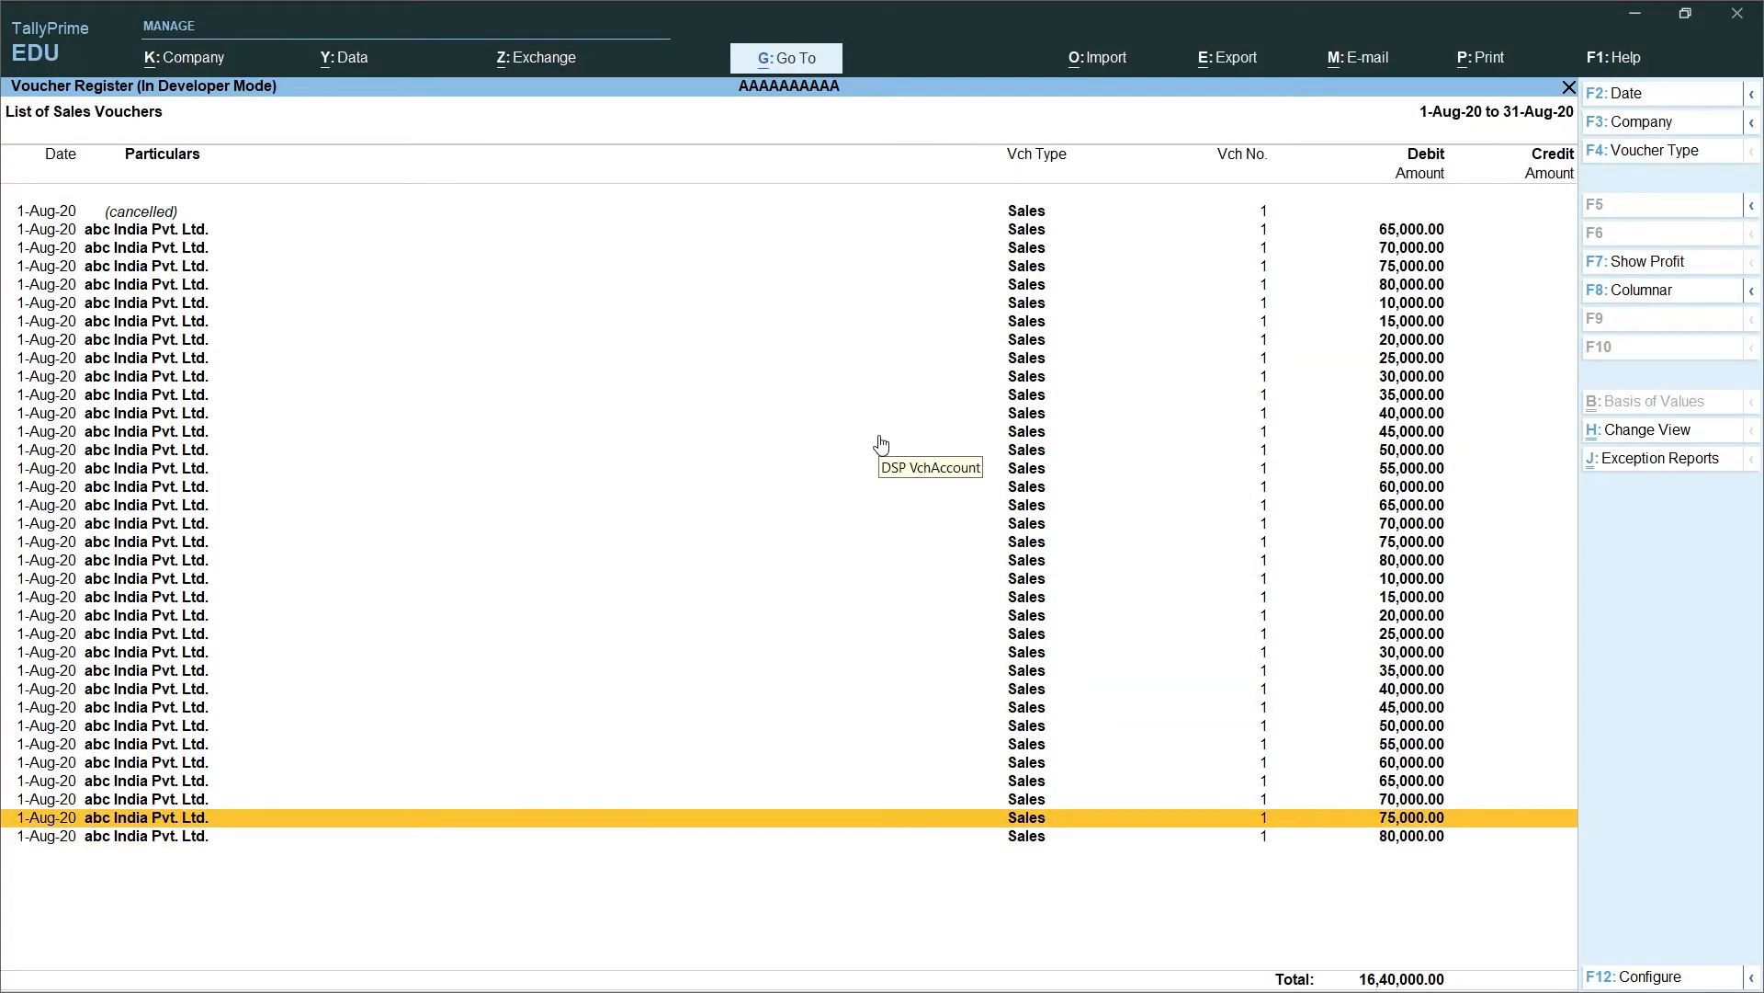
key("alt+Tab")
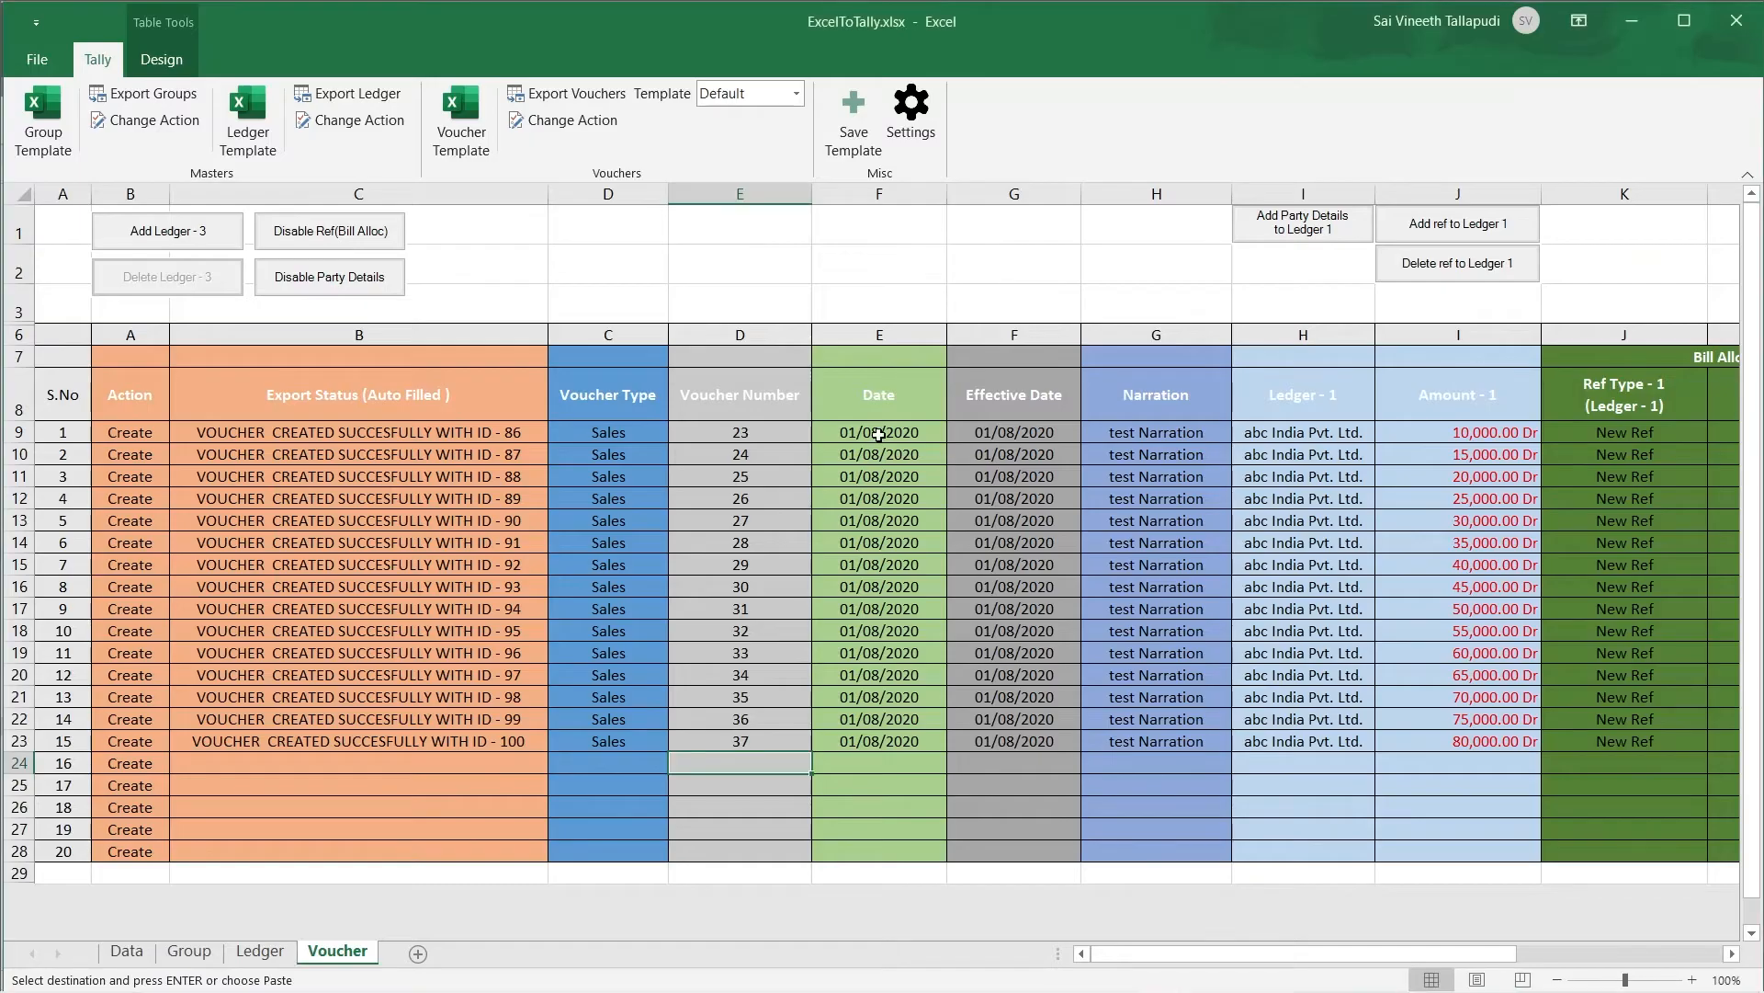
left_click(832, 487)
key("Right")
key("Right")
key("Right")
key("Right")
key("Right")
key("Right")
key("Left")
key("Right")
key("Left")
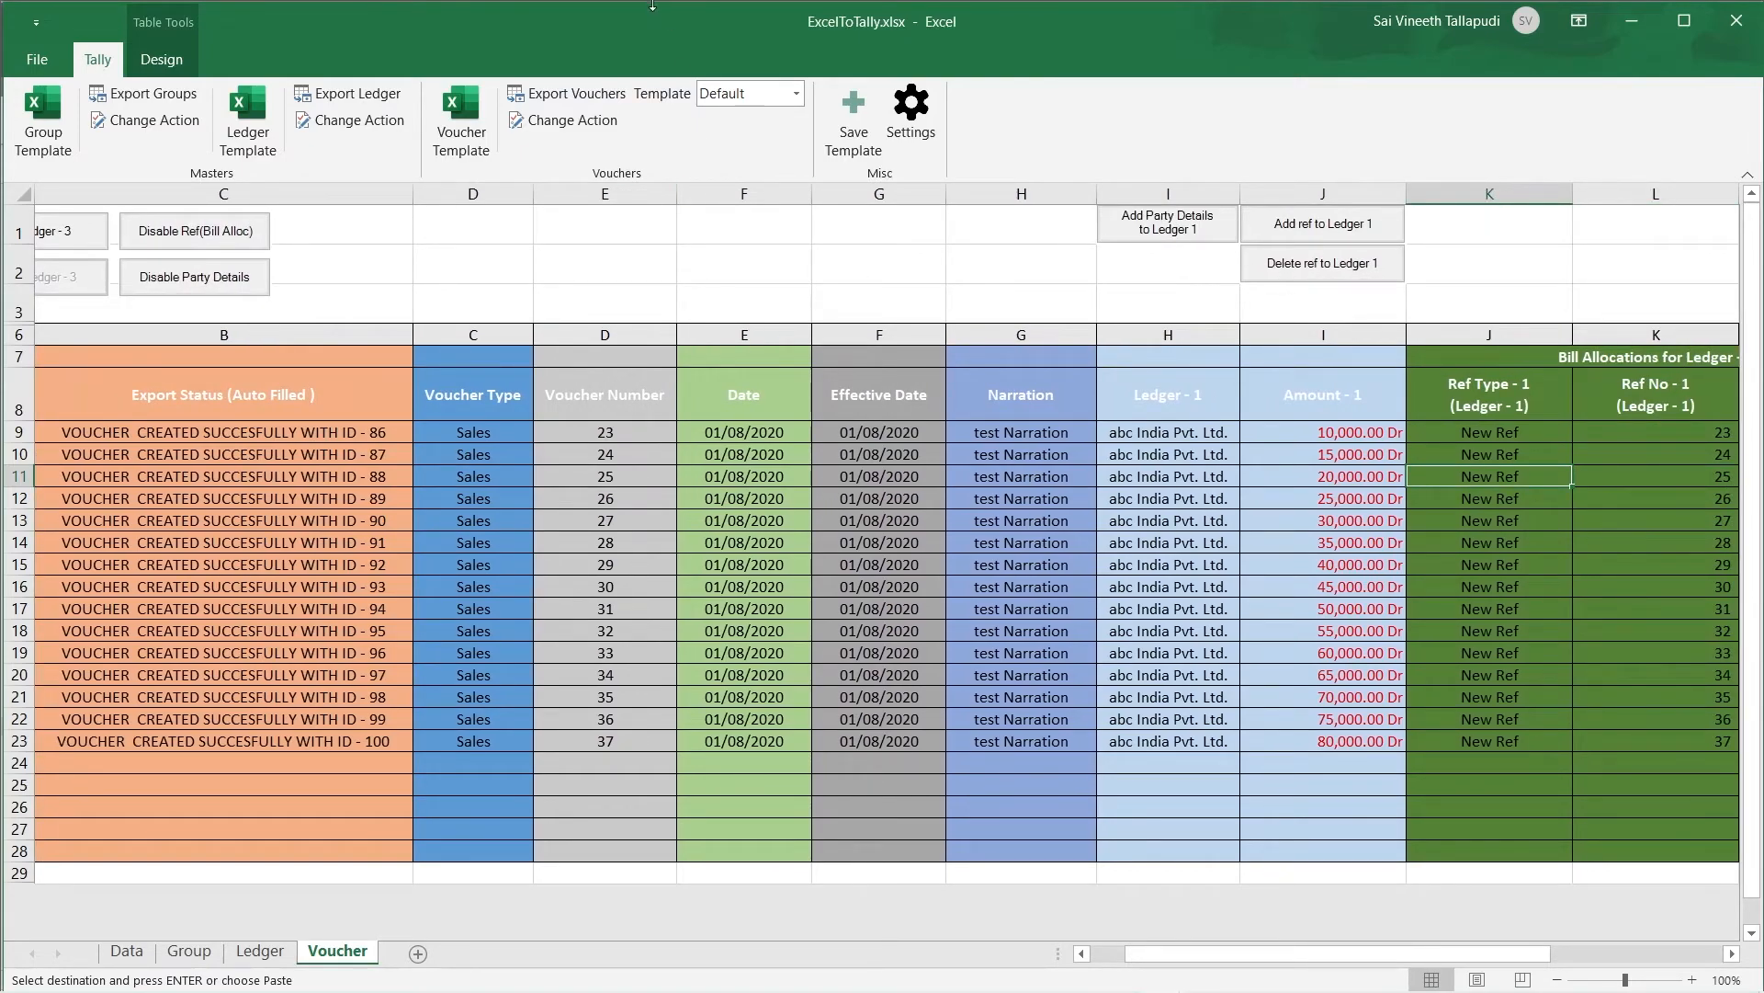
Step: Add a third ledger, enable party details, and add bill references to Ledger - 2
left_click(703, 562)
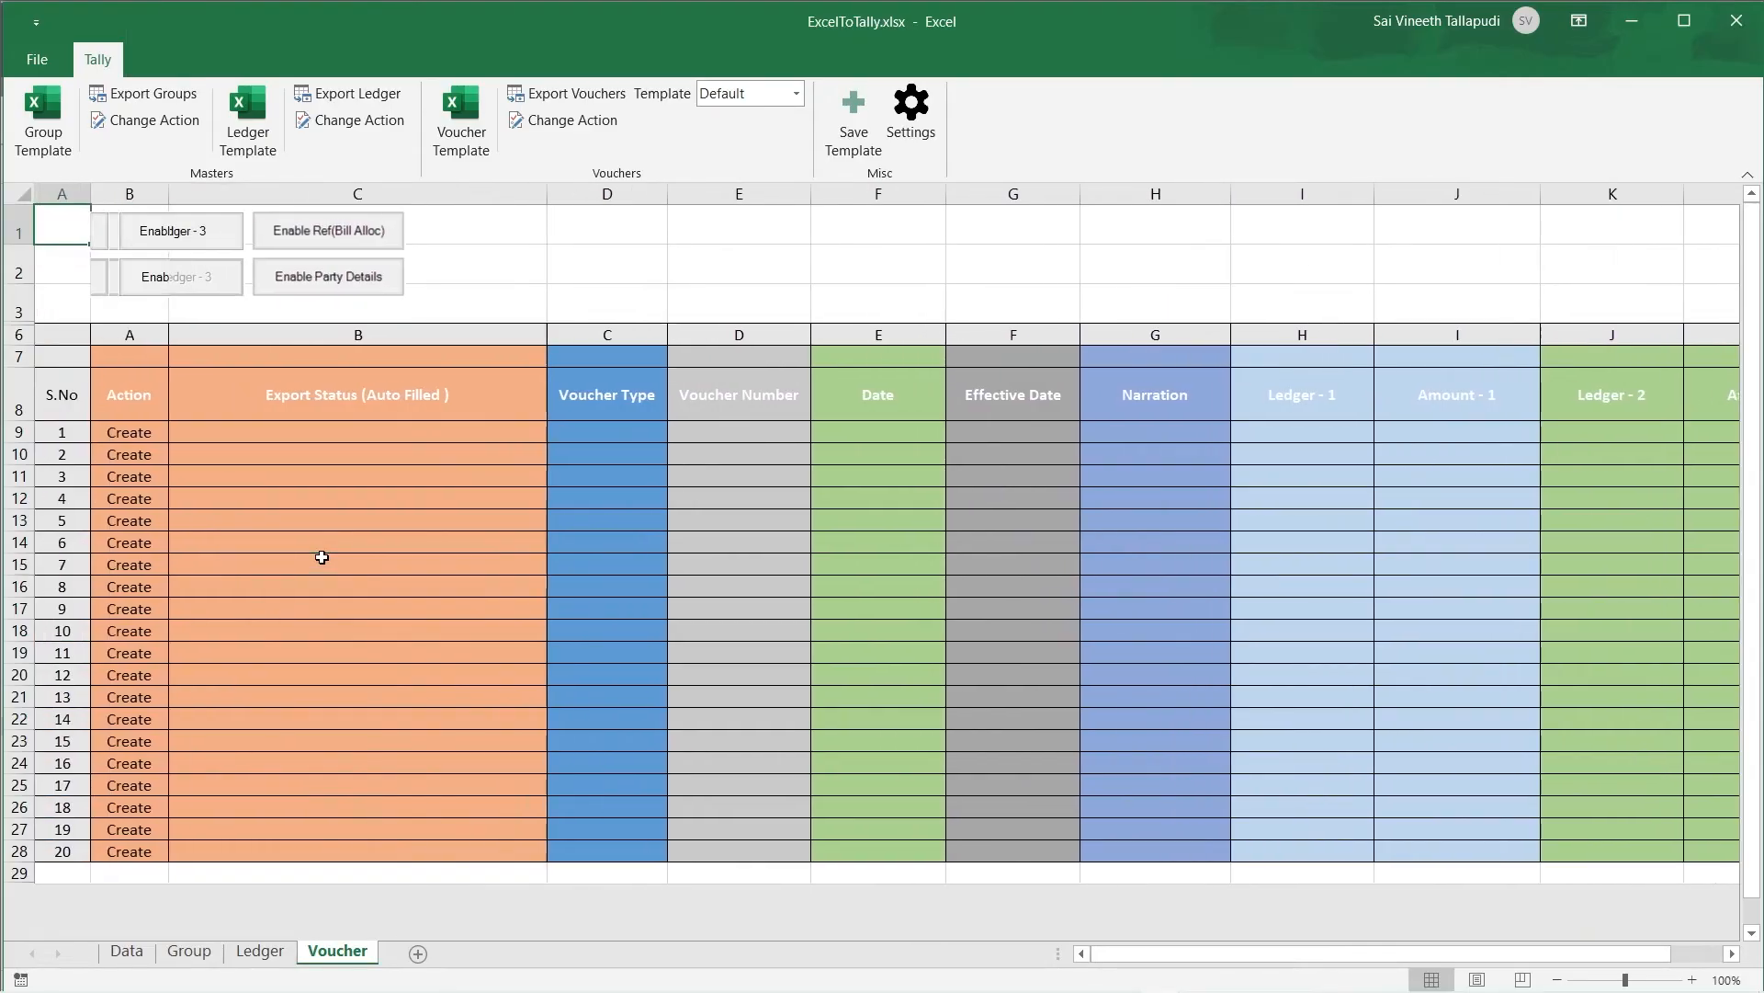
left_click(183, 230)
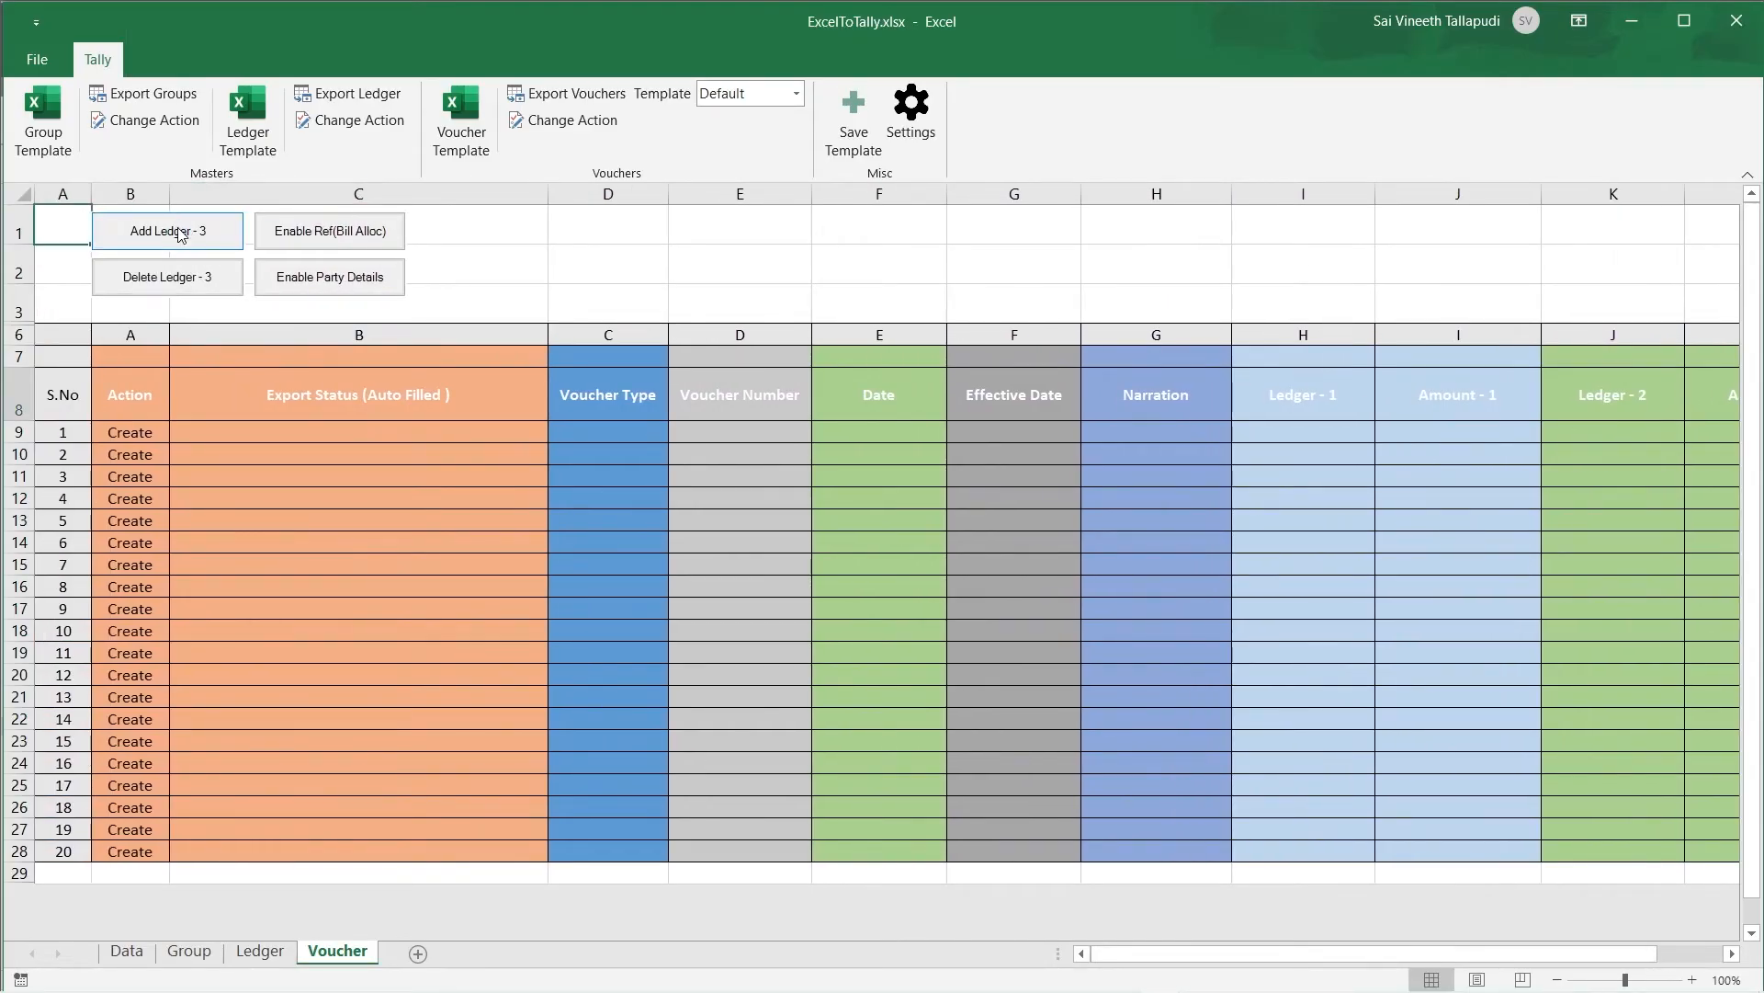
left_click(821, 418)
left_click(362, 279)
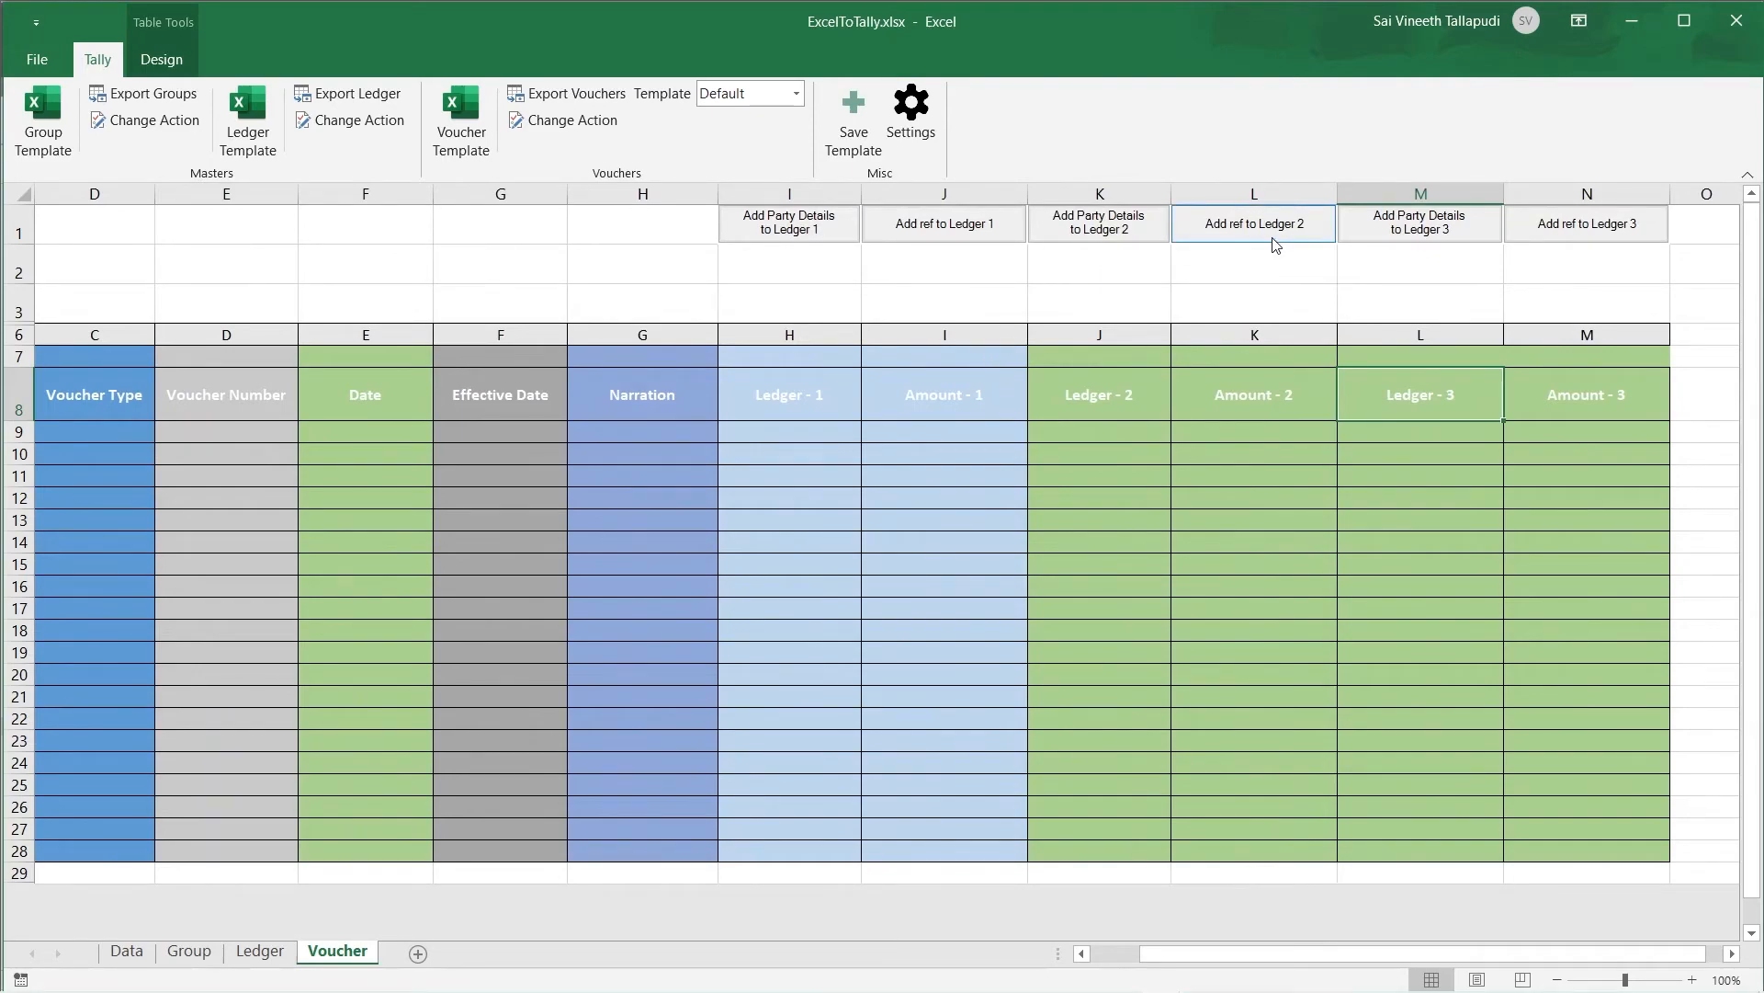
left_click(1273, 241)
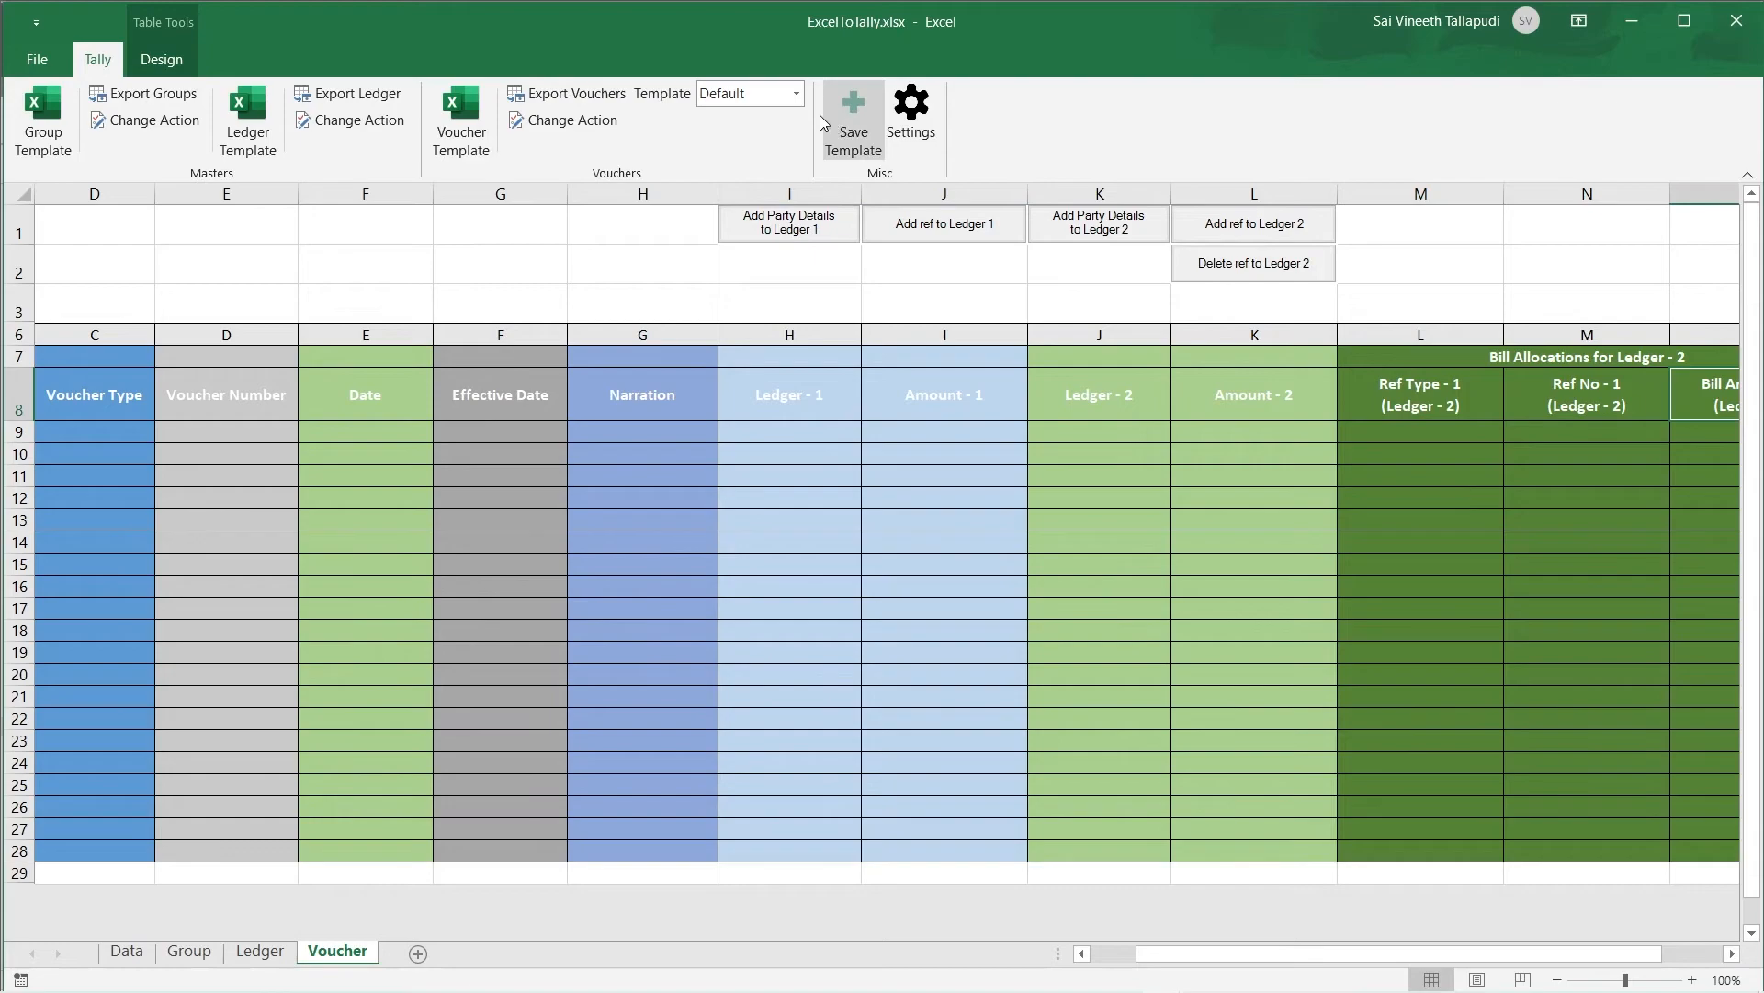
Step: Save the layout as template 'Test', then reload the Default template
left_click(798, 93)
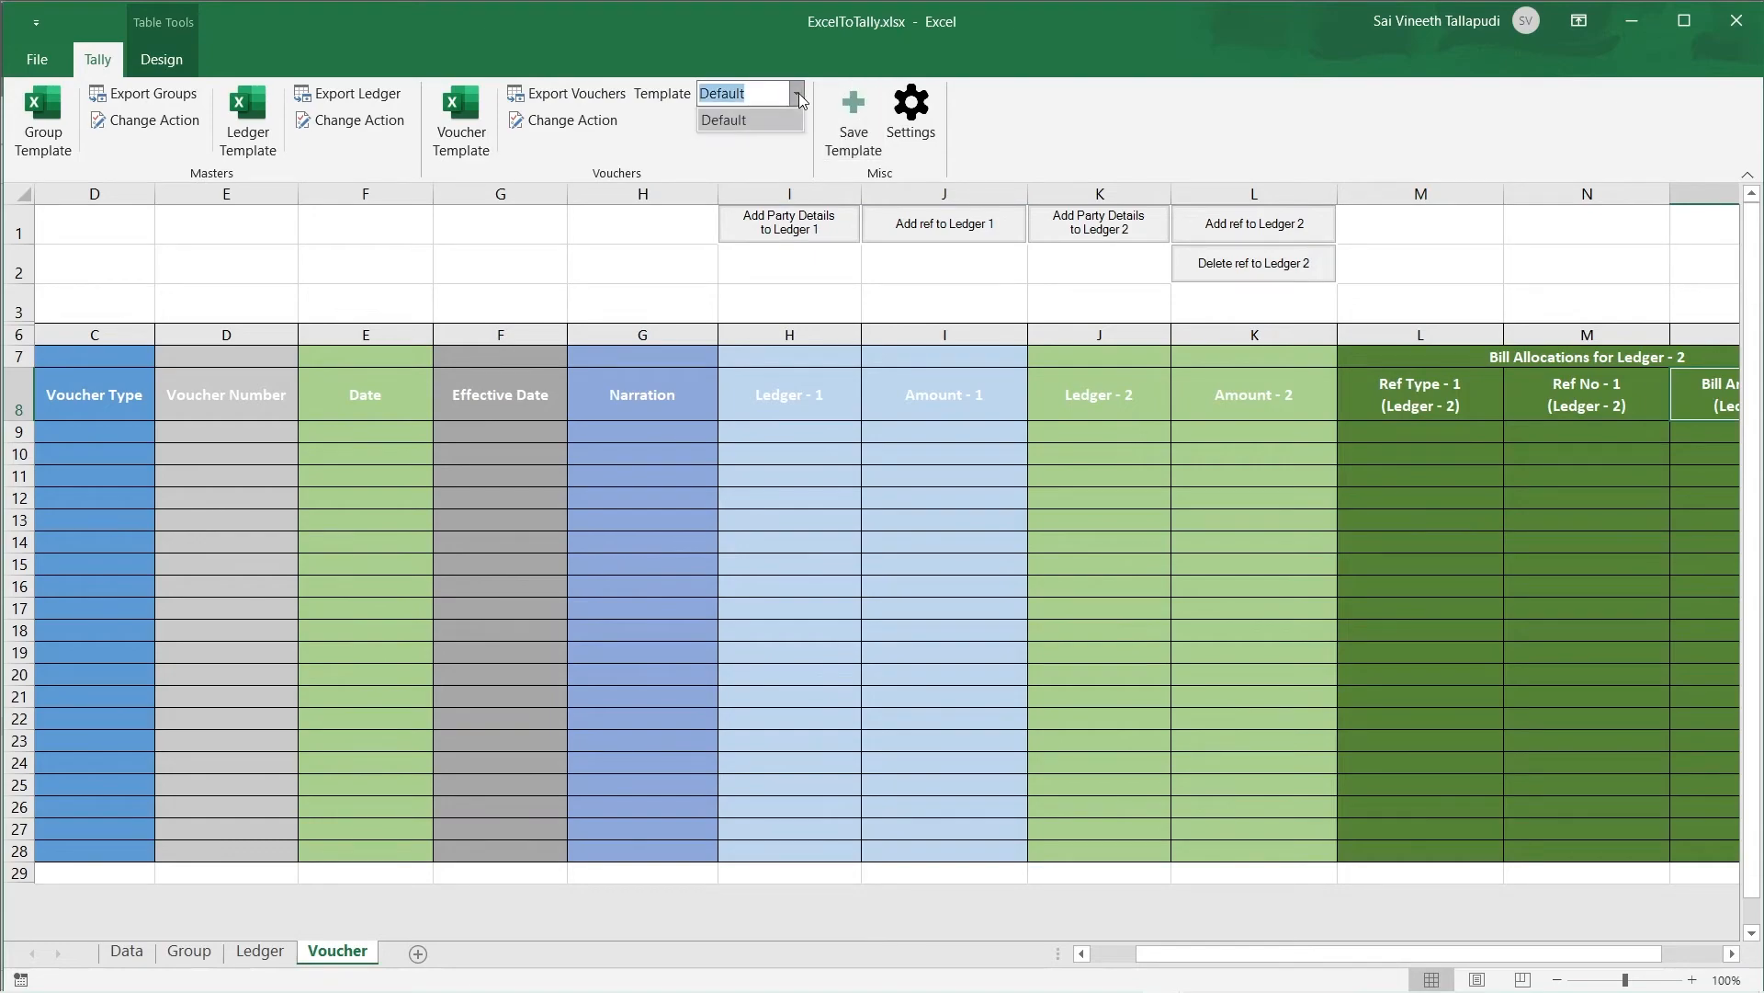
left_click(854, 129)
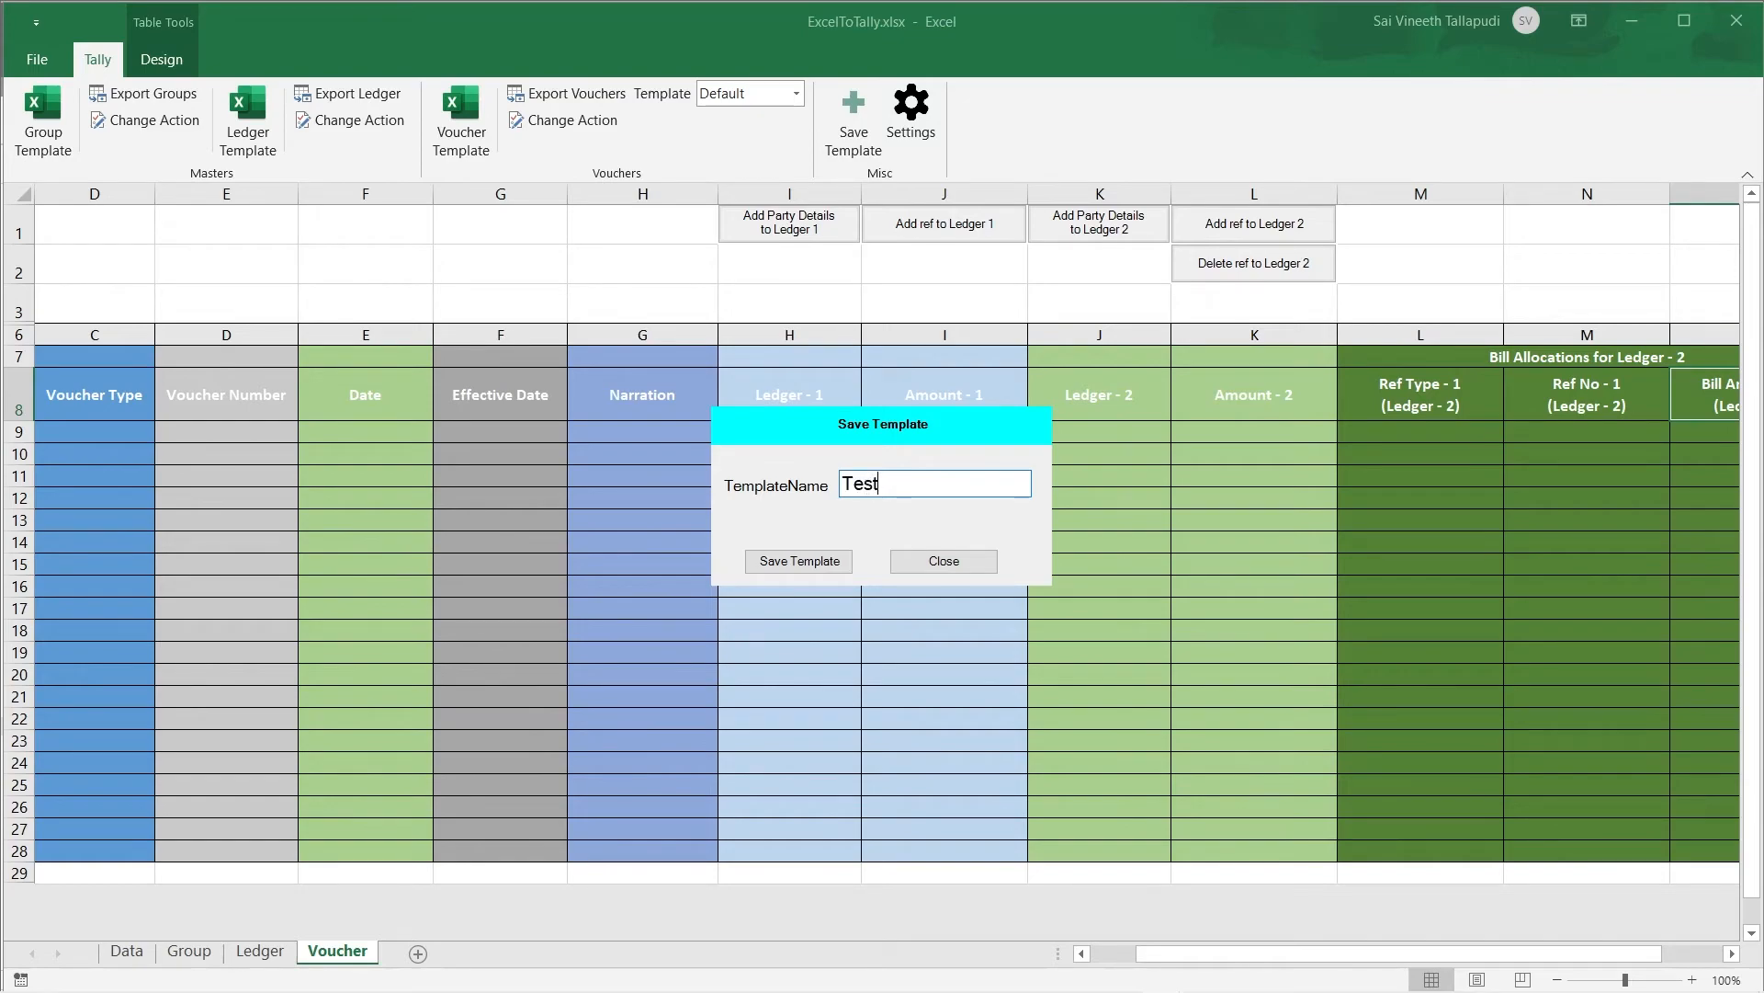
left_click(804, 569)
left_click(797, 96)
left_click(743, 122)
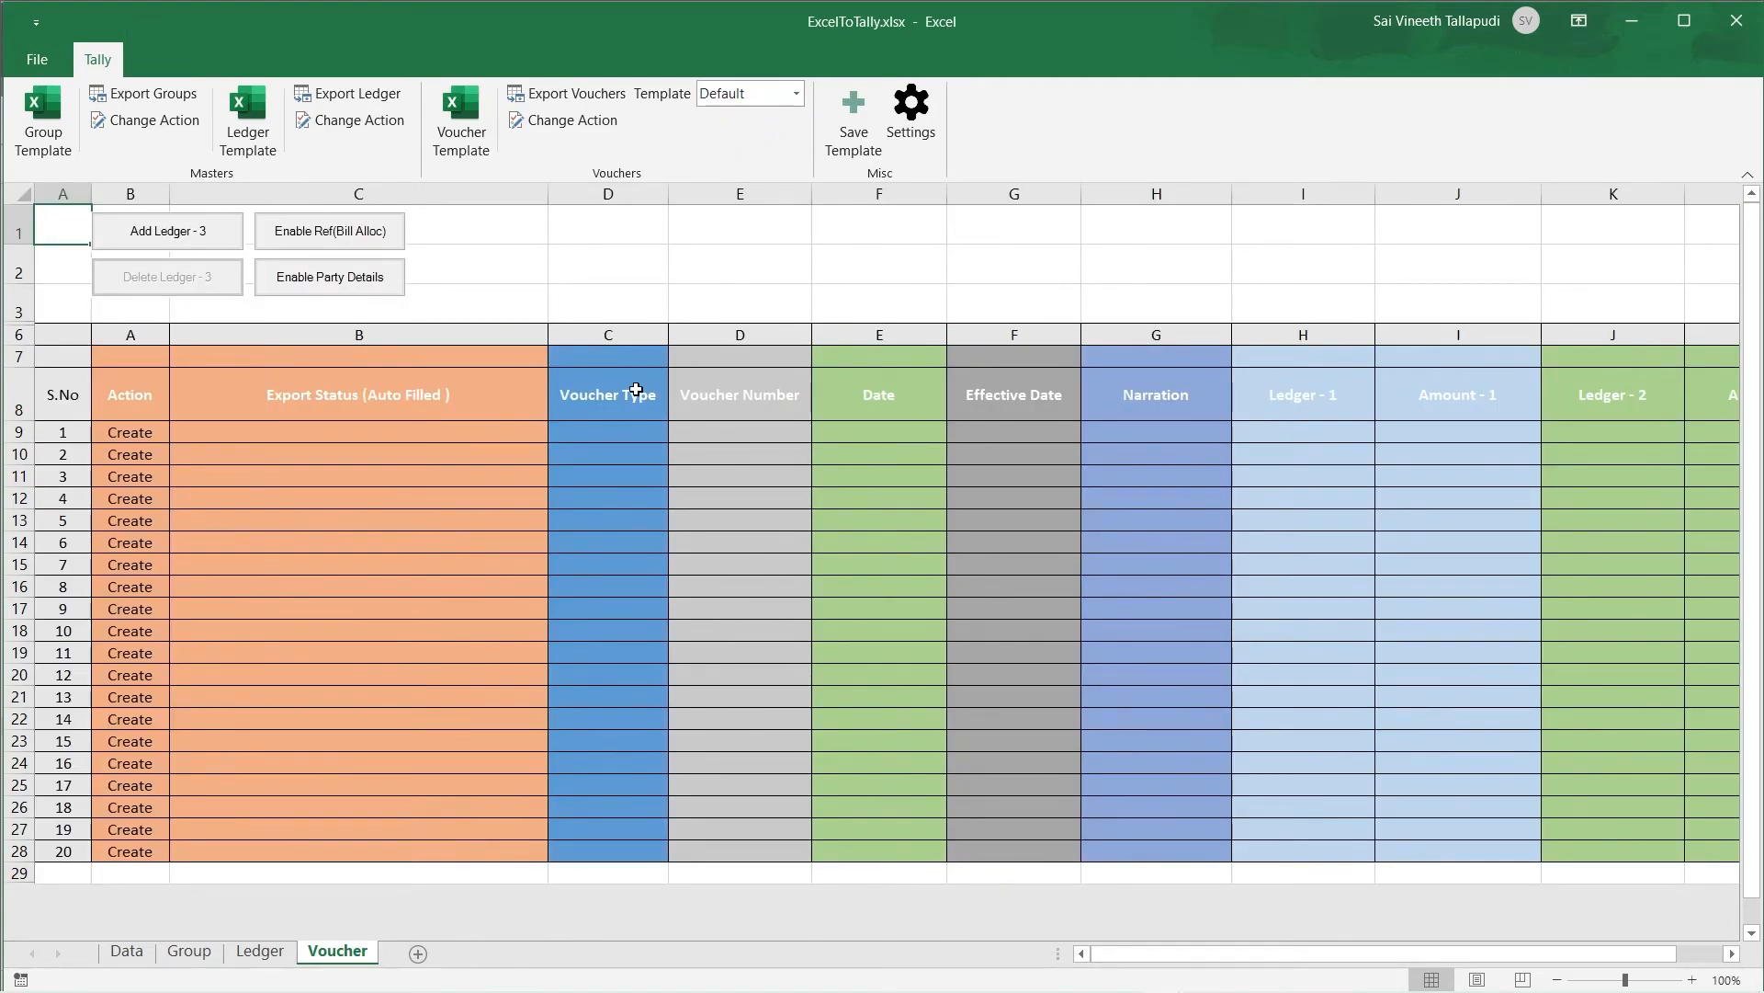
left_click(636, 390)
key("Right")
key("Right")
key("Right")
key("Right")
key("Right")
key("Right")
key("Right")
key("Right")
key("Left")
key("Left")
key("Left")
key("Left")
key("Left")
key("Left")
key("Left")
key("Left")
key("Left")
key("Left")
key("Left")
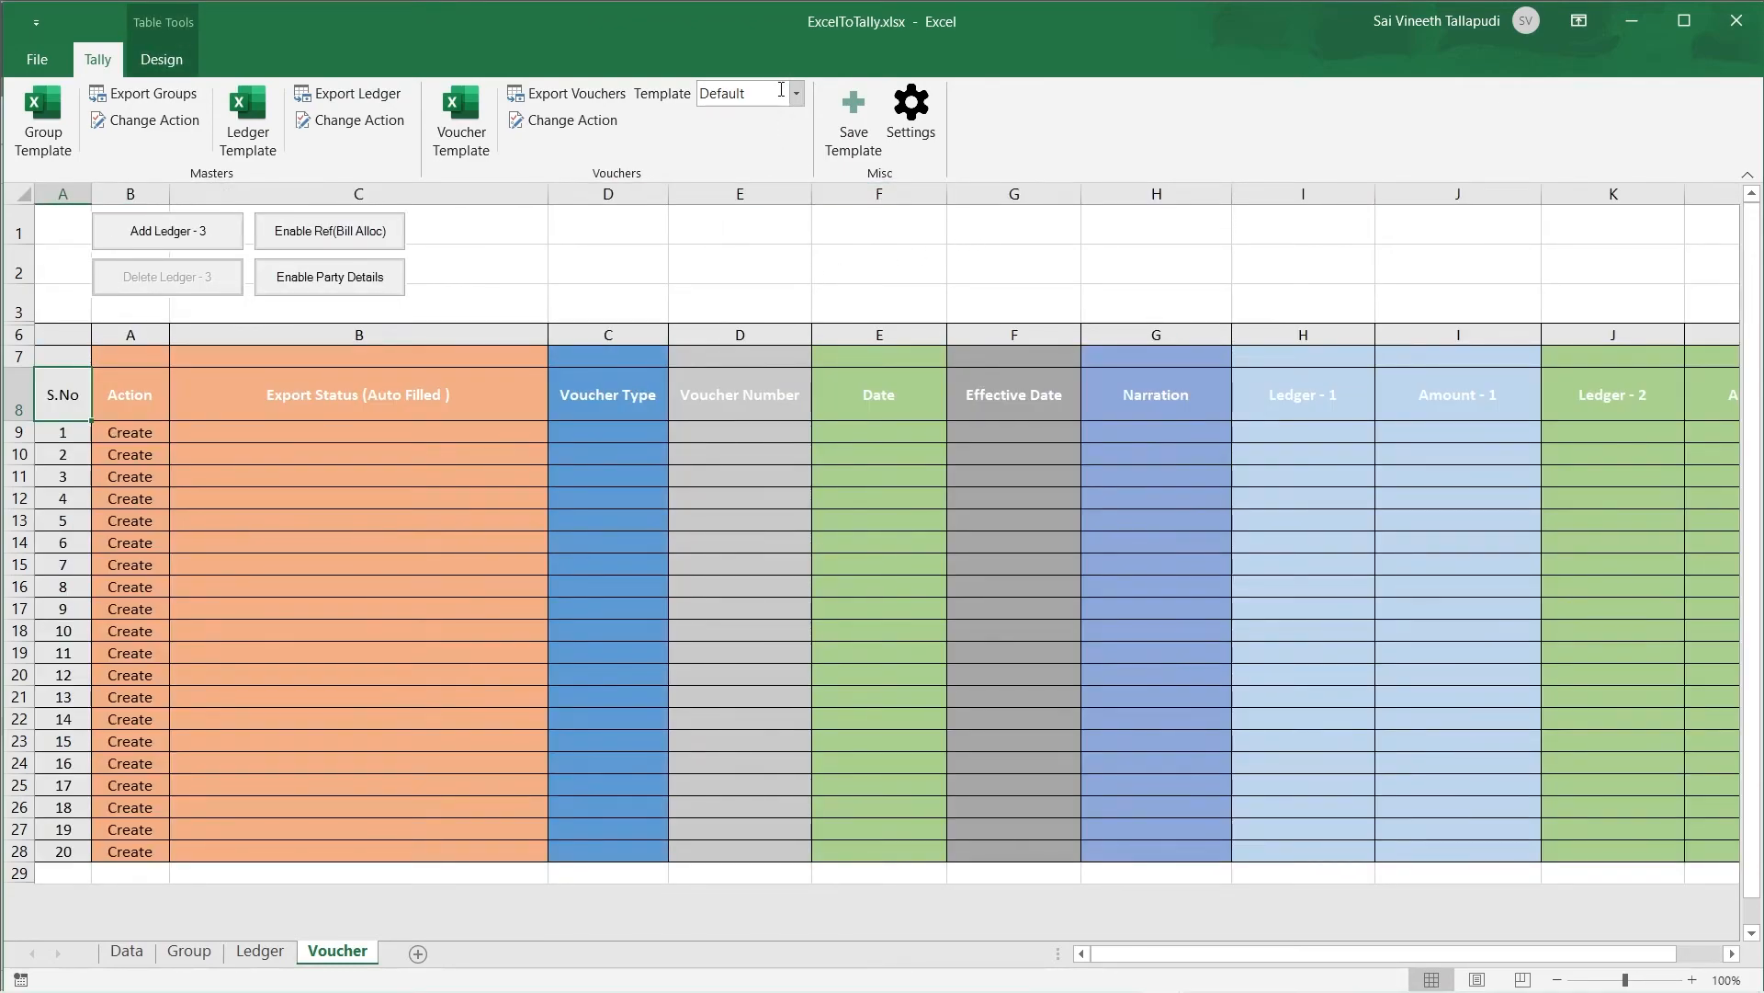
left_click(791, 96)
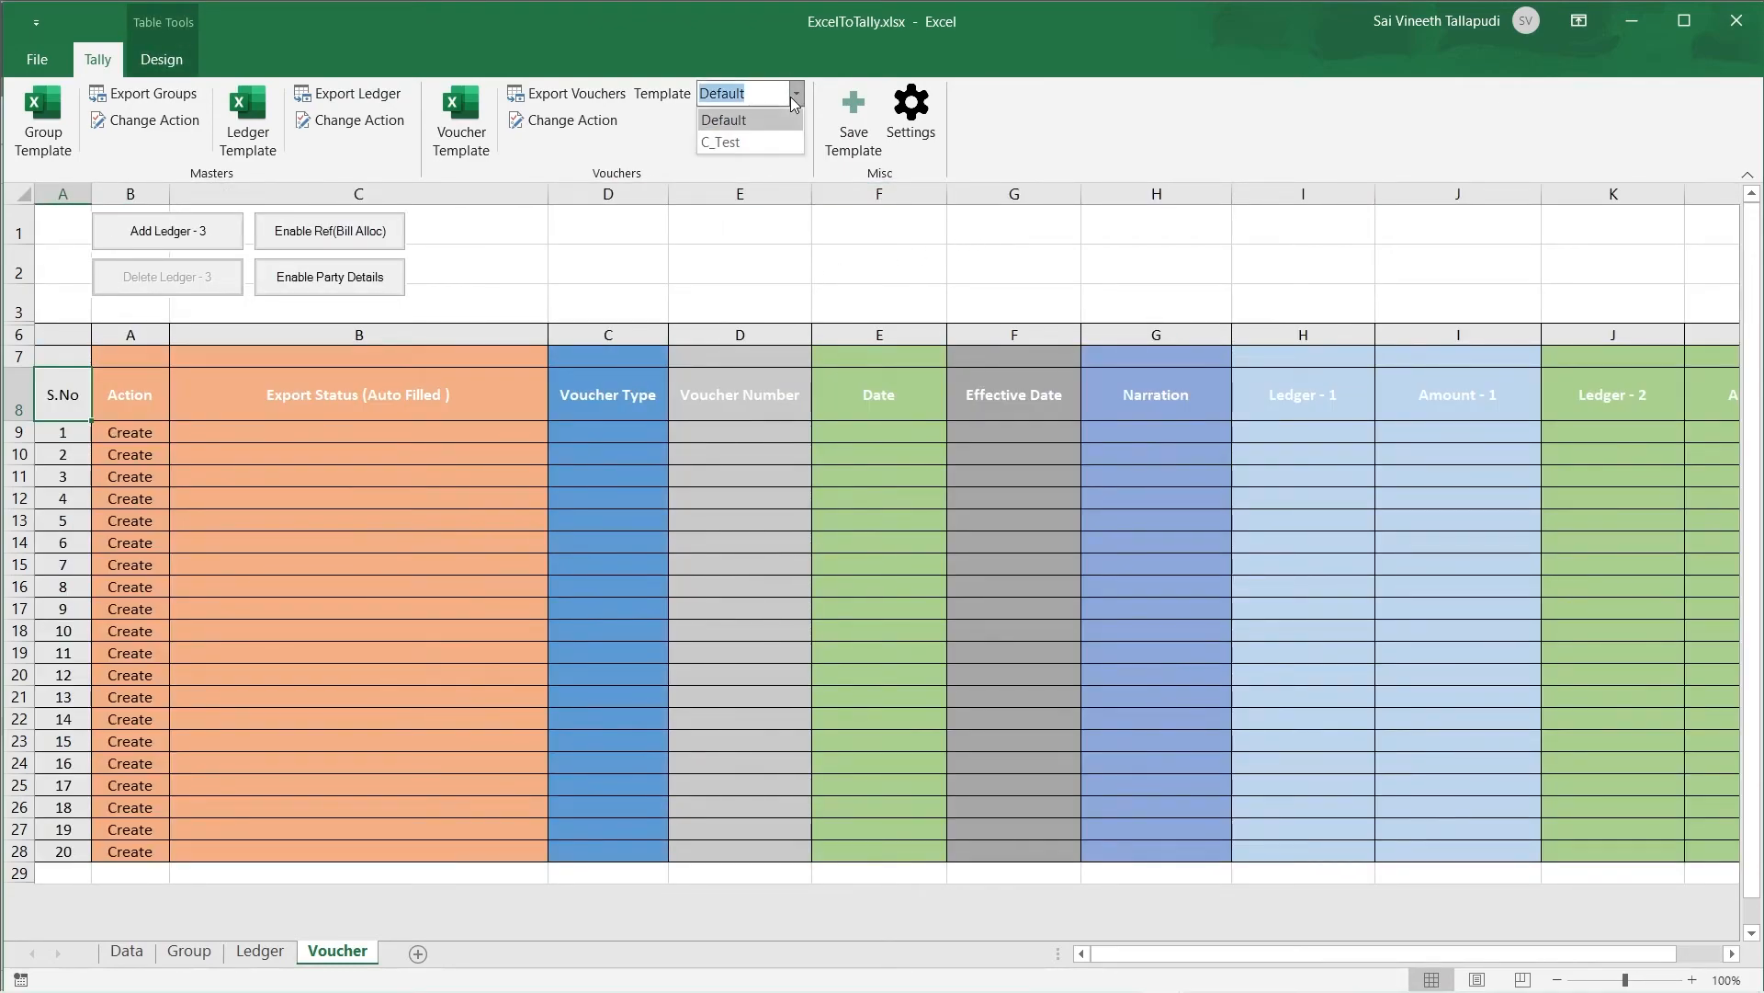
left_click(754, 141)
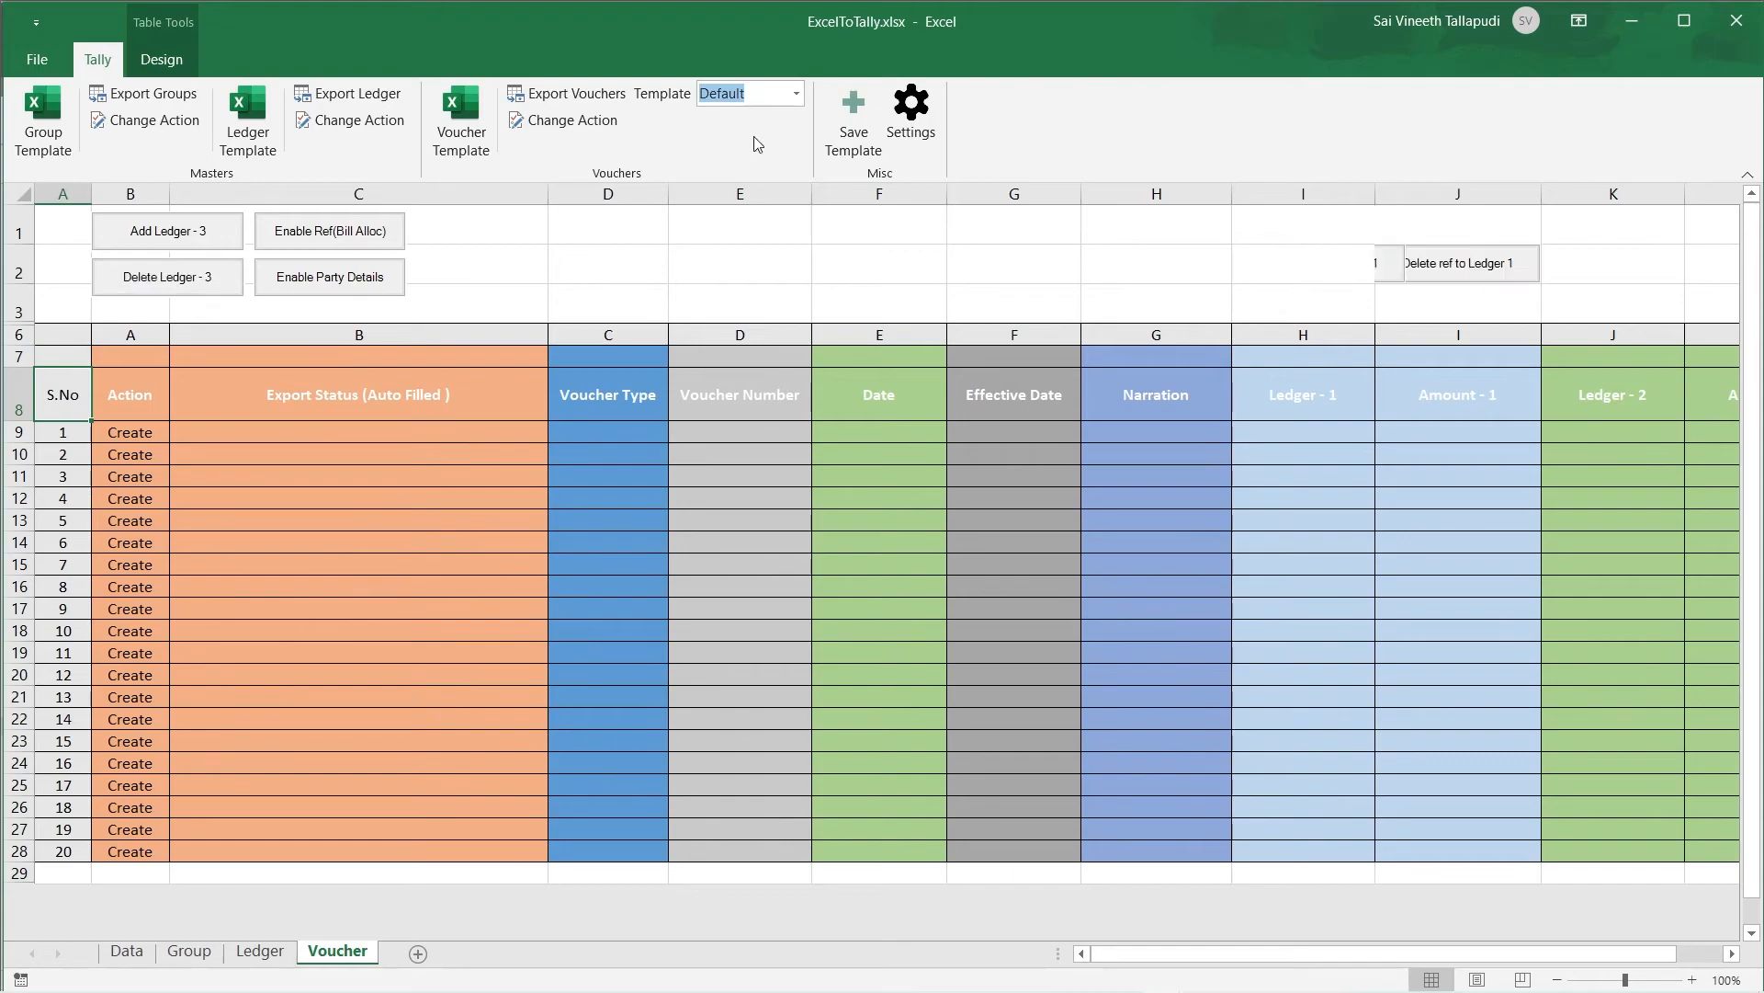
left_click(885, 396)
key("Right")
key("Right")
key("Right")
key("Right")
key("Right")
key("Right")
key("Right")
key("Right")
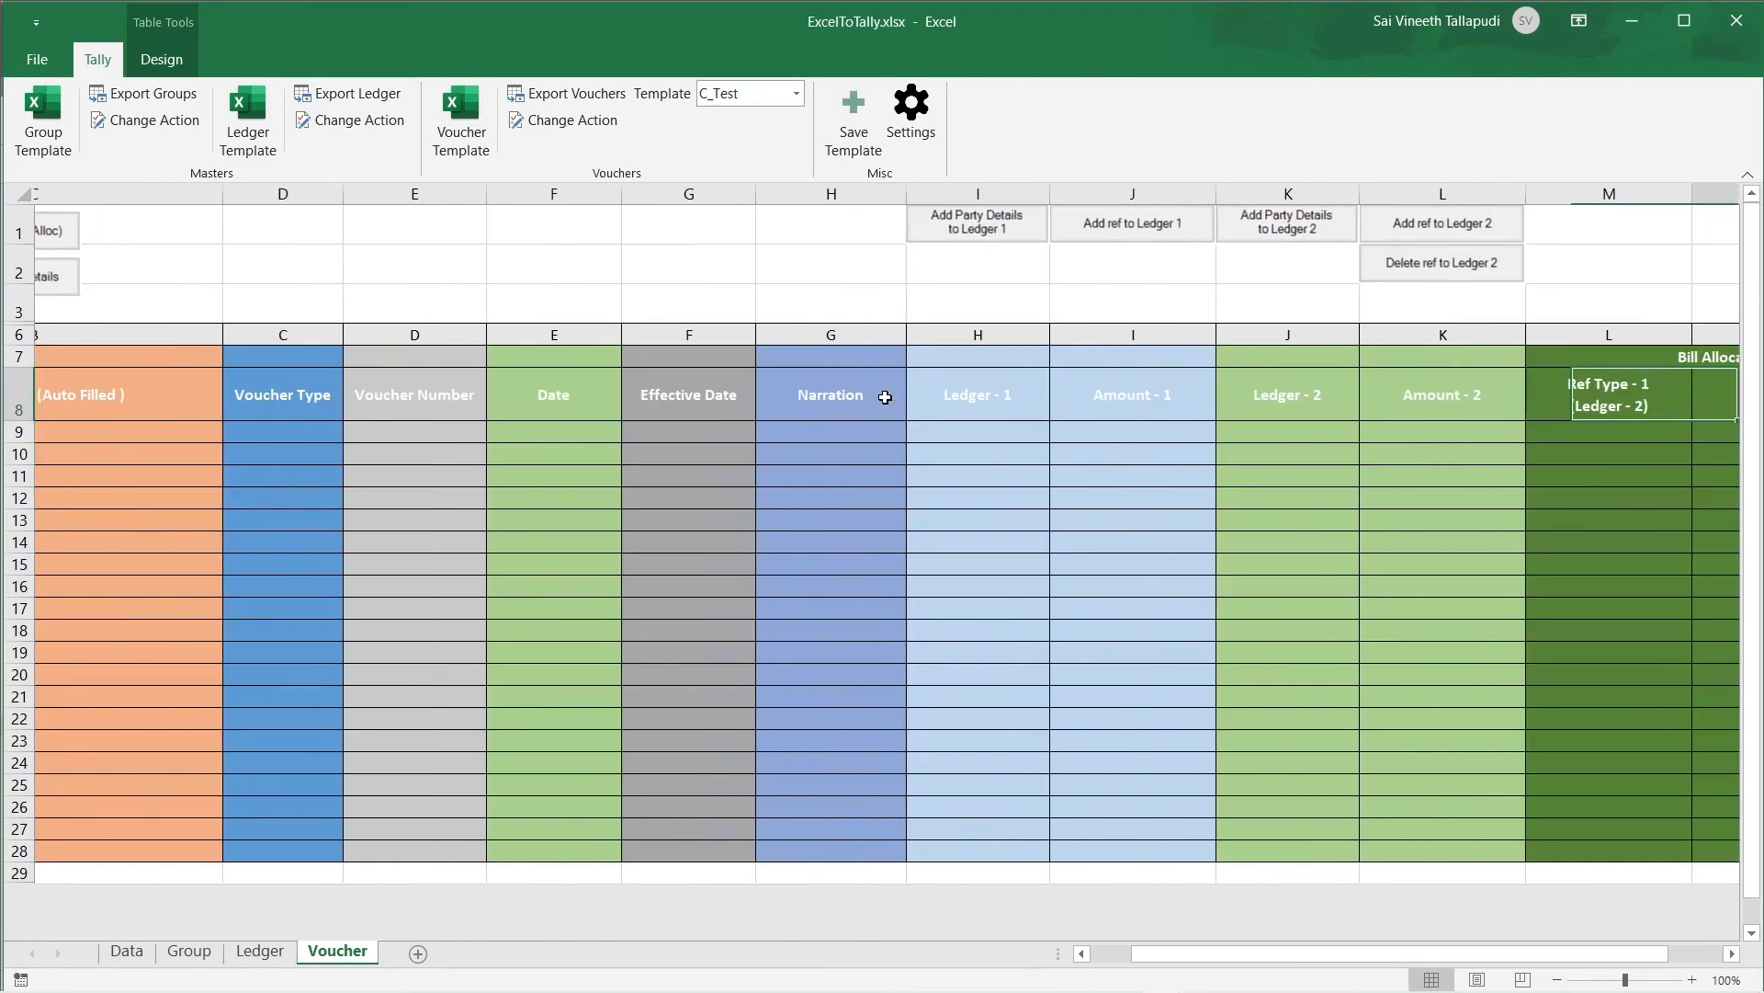
key("Right")
key("Right")
key("Right")
key("Right")
key("Left")
key("Left")
key("Left")
key("Left")
key("Left")
key("Left")
key("Left")
key("Left")
key("Left")
key("Left")
key("Left")
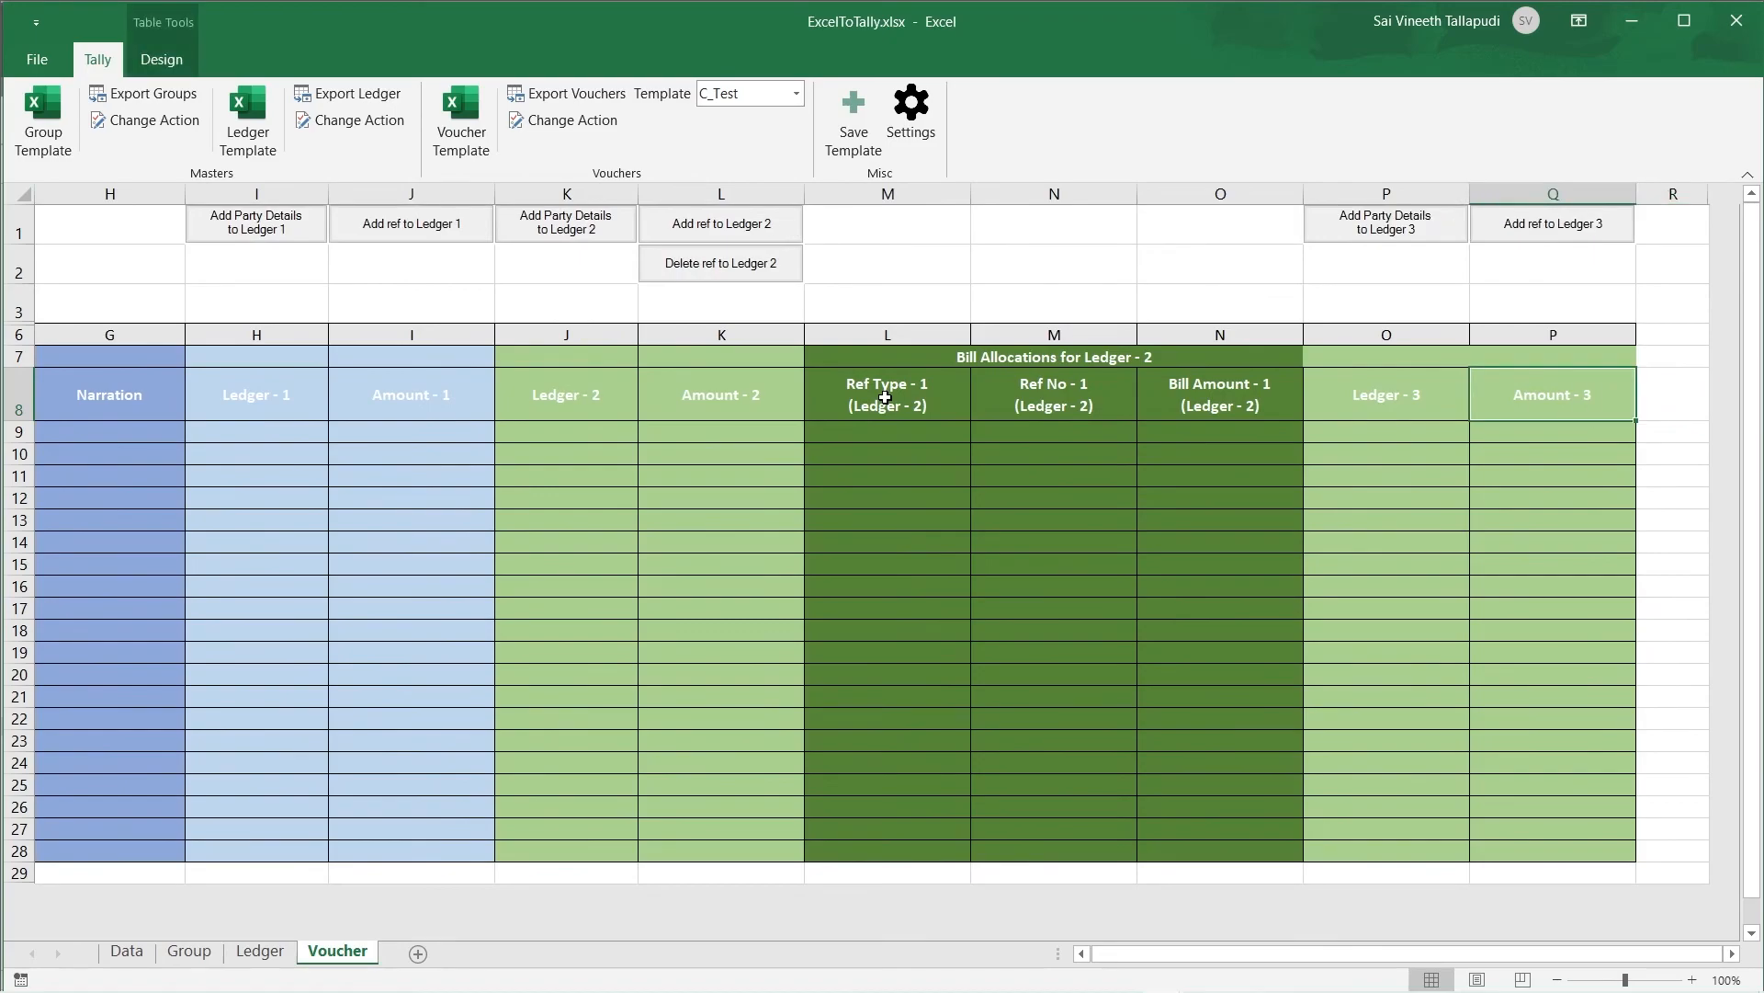
key("Left")
key("Left")
key("Left")
key("Left")
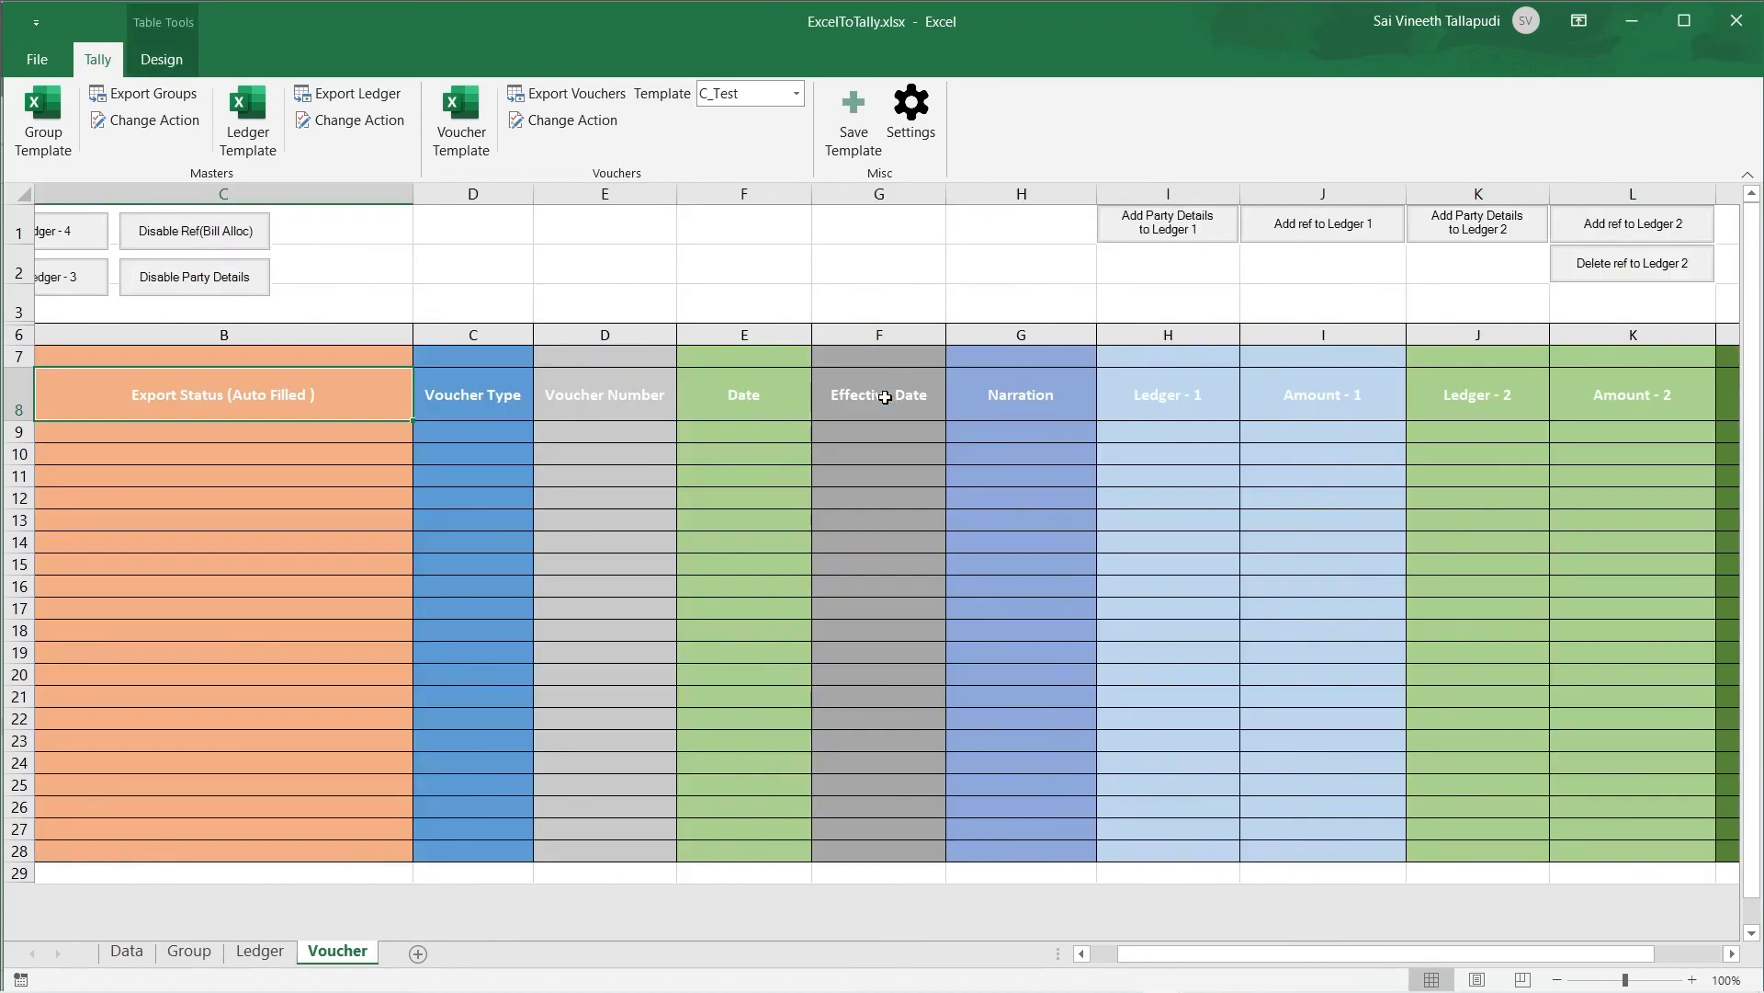
left_click(796, 96)
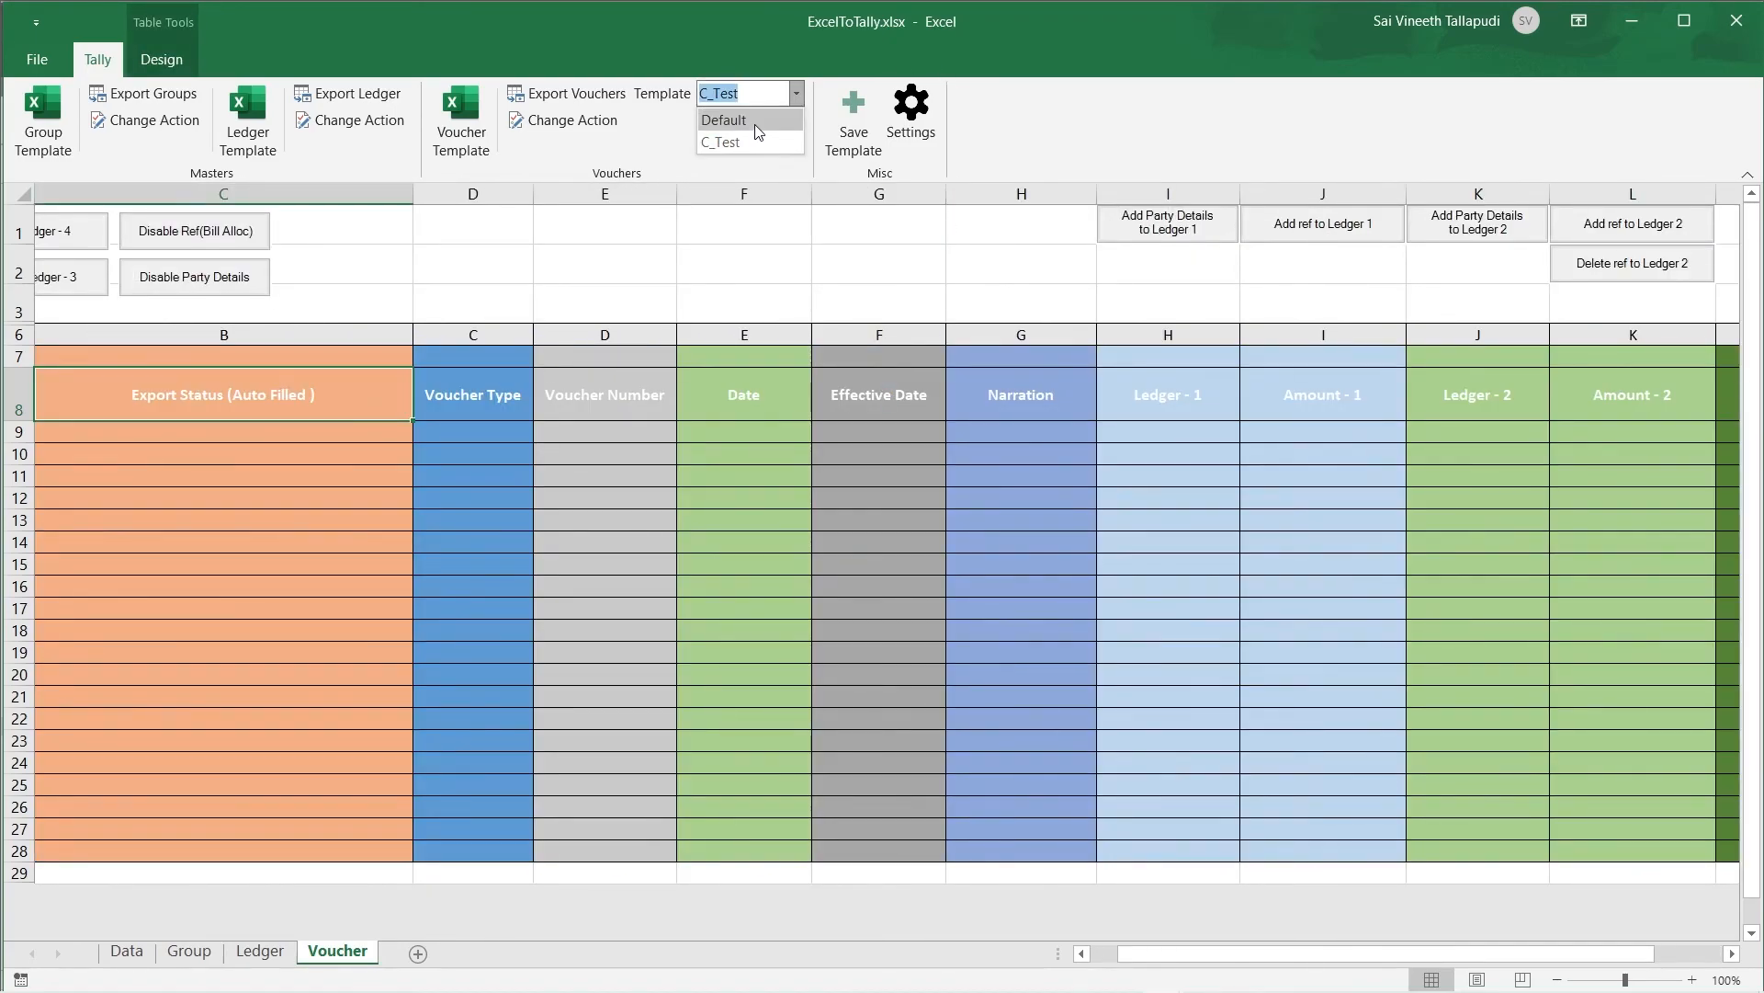
left_click(757, 126)
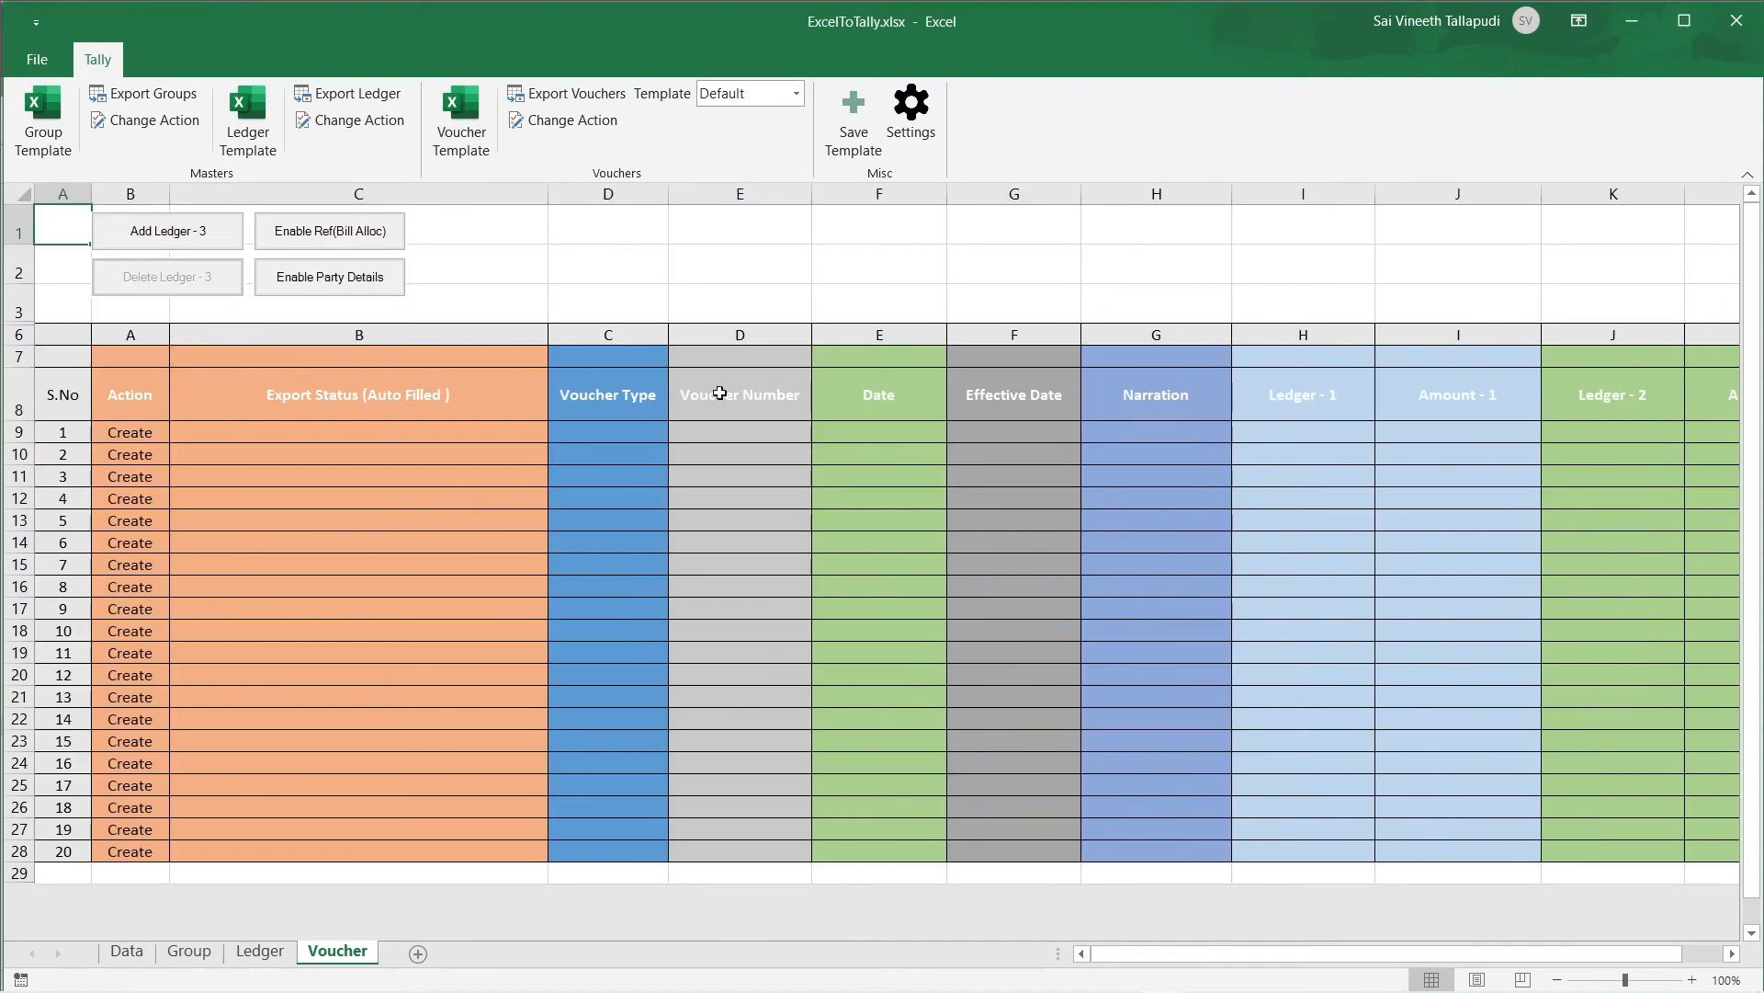
left_click(720, 403)
left_click(913, 145)
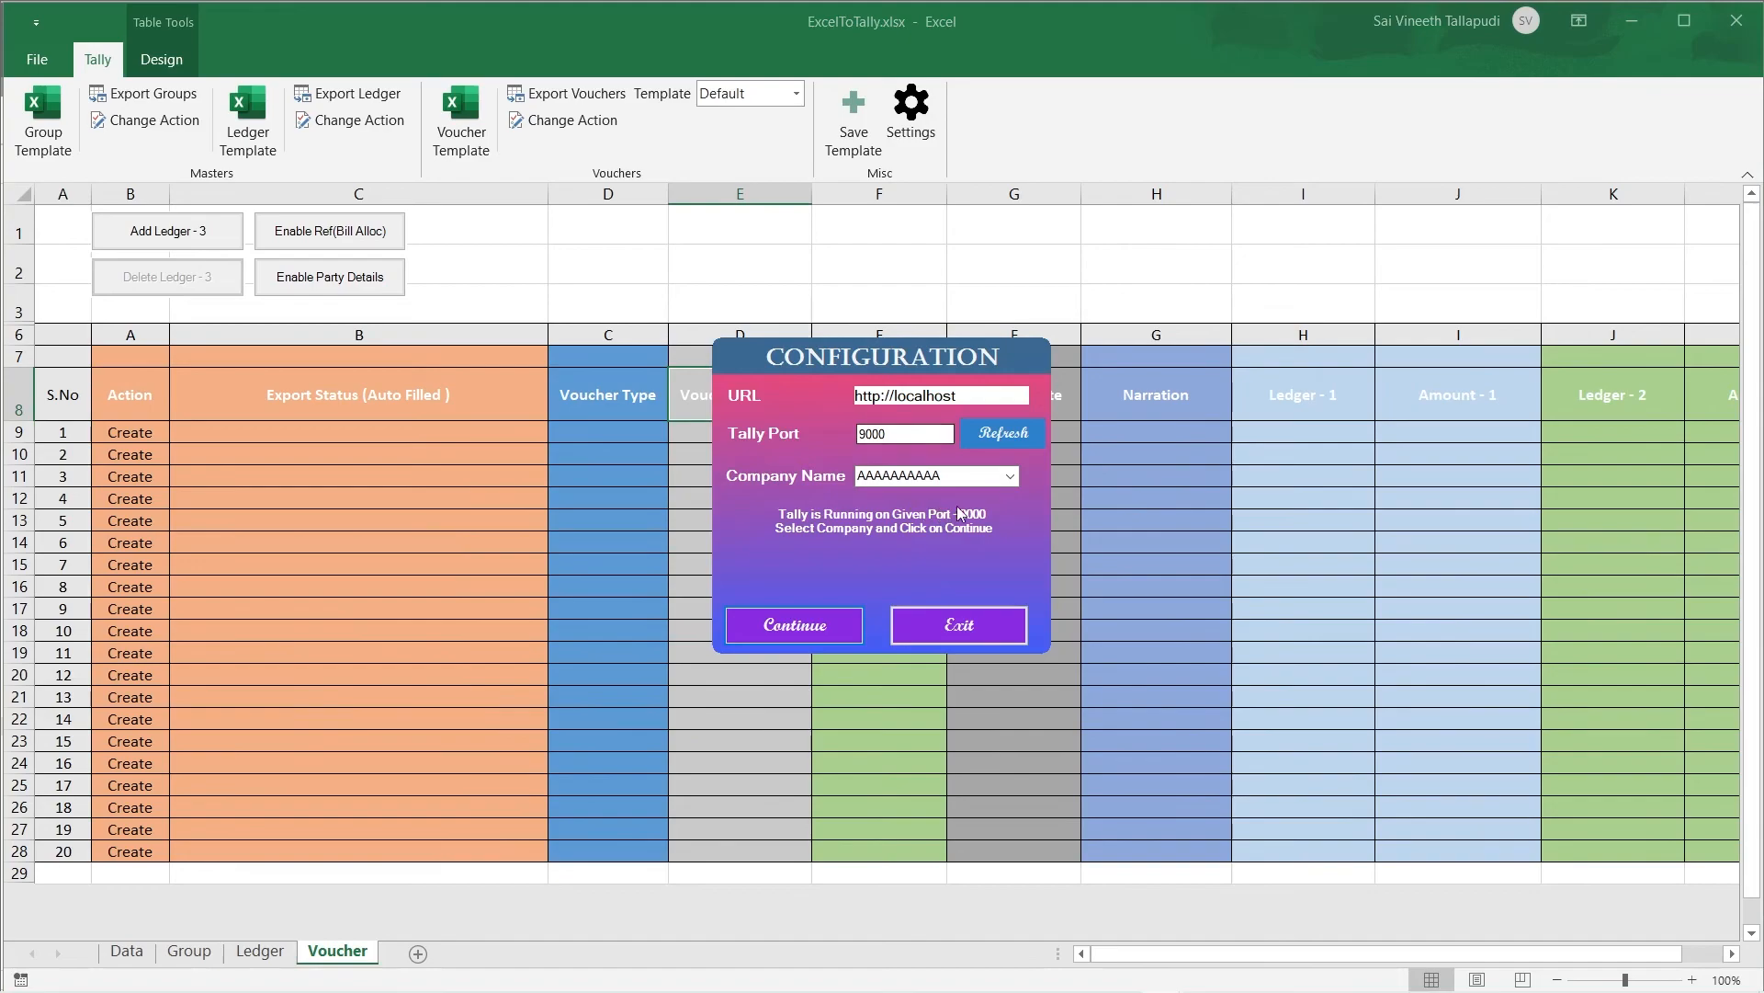
left_click(1009, 476)
left_click(902, 539)
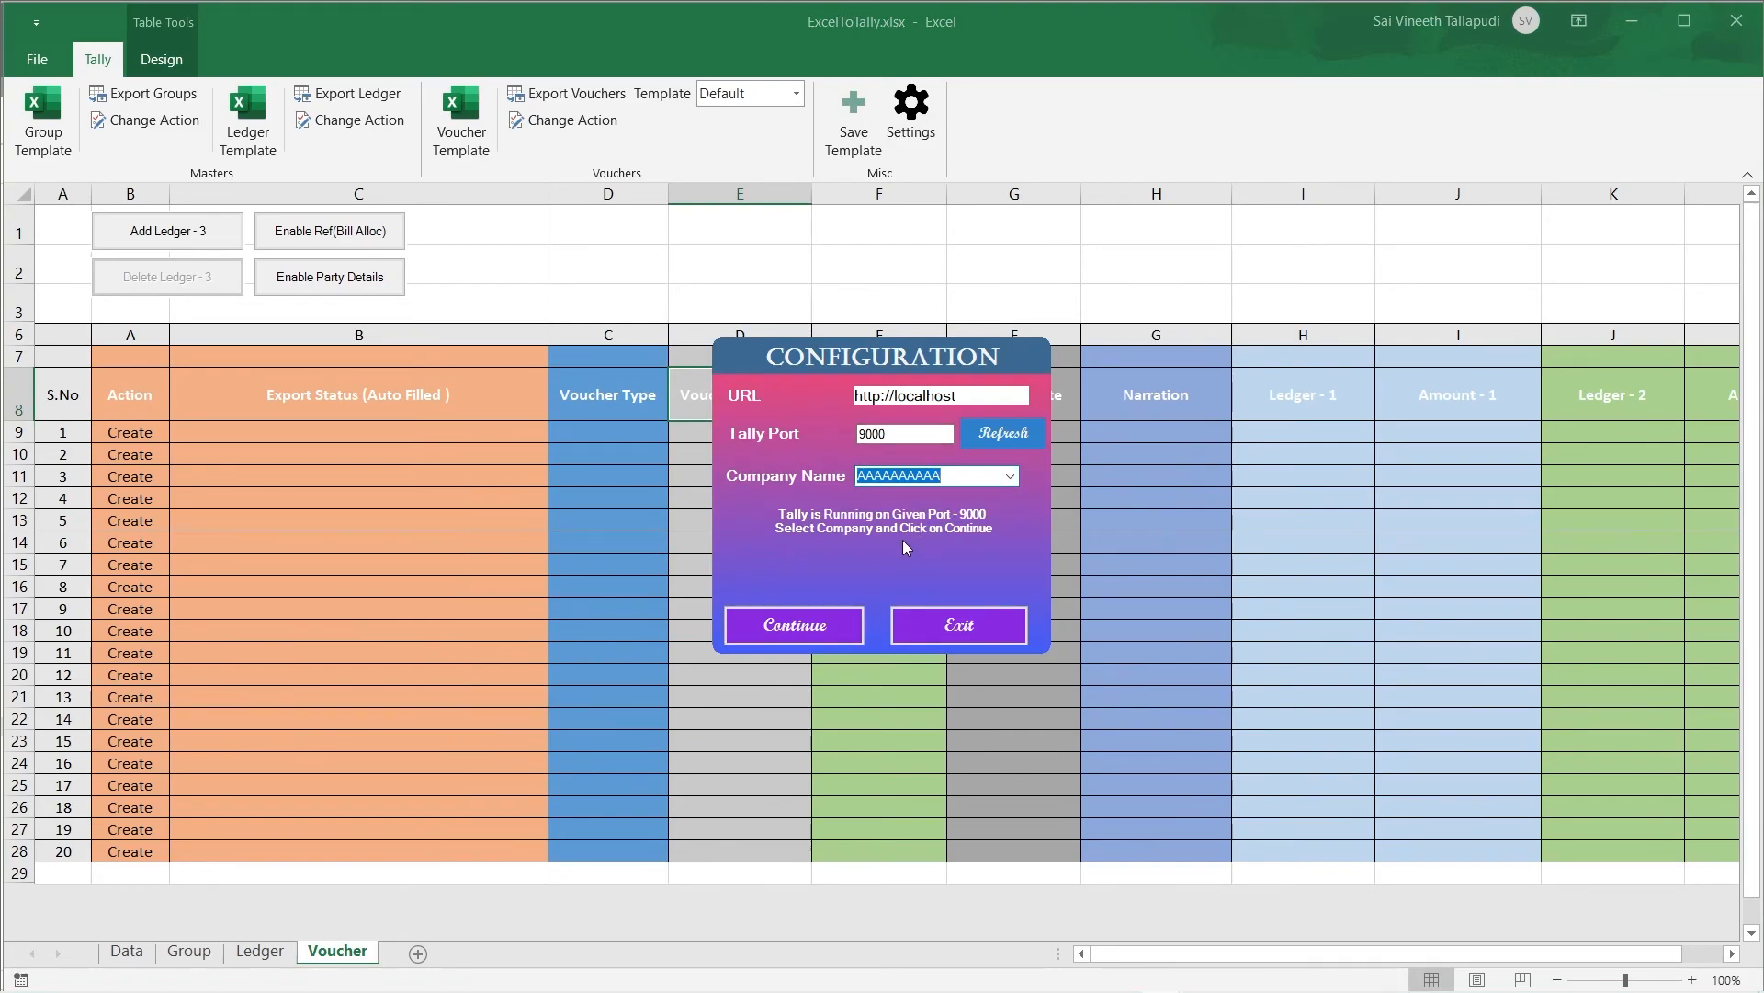
left_click(973, 400)
left_click_drag(973, 401, 820, 412)
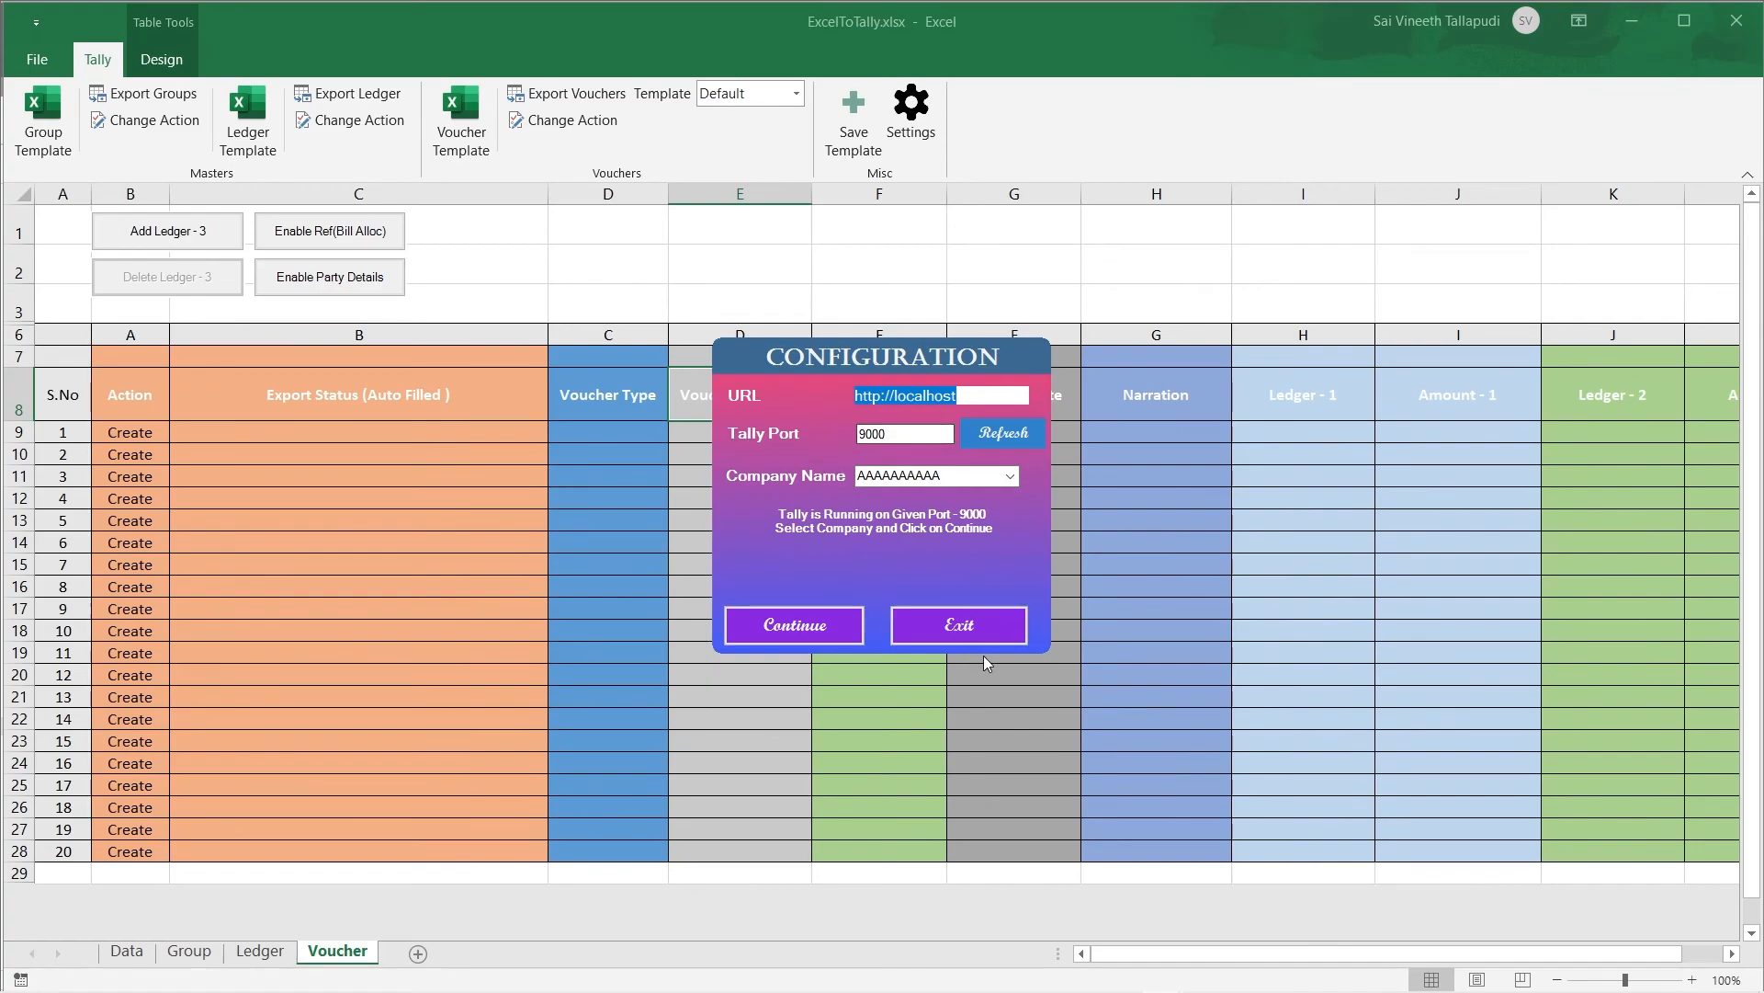
left_click(976, 630)
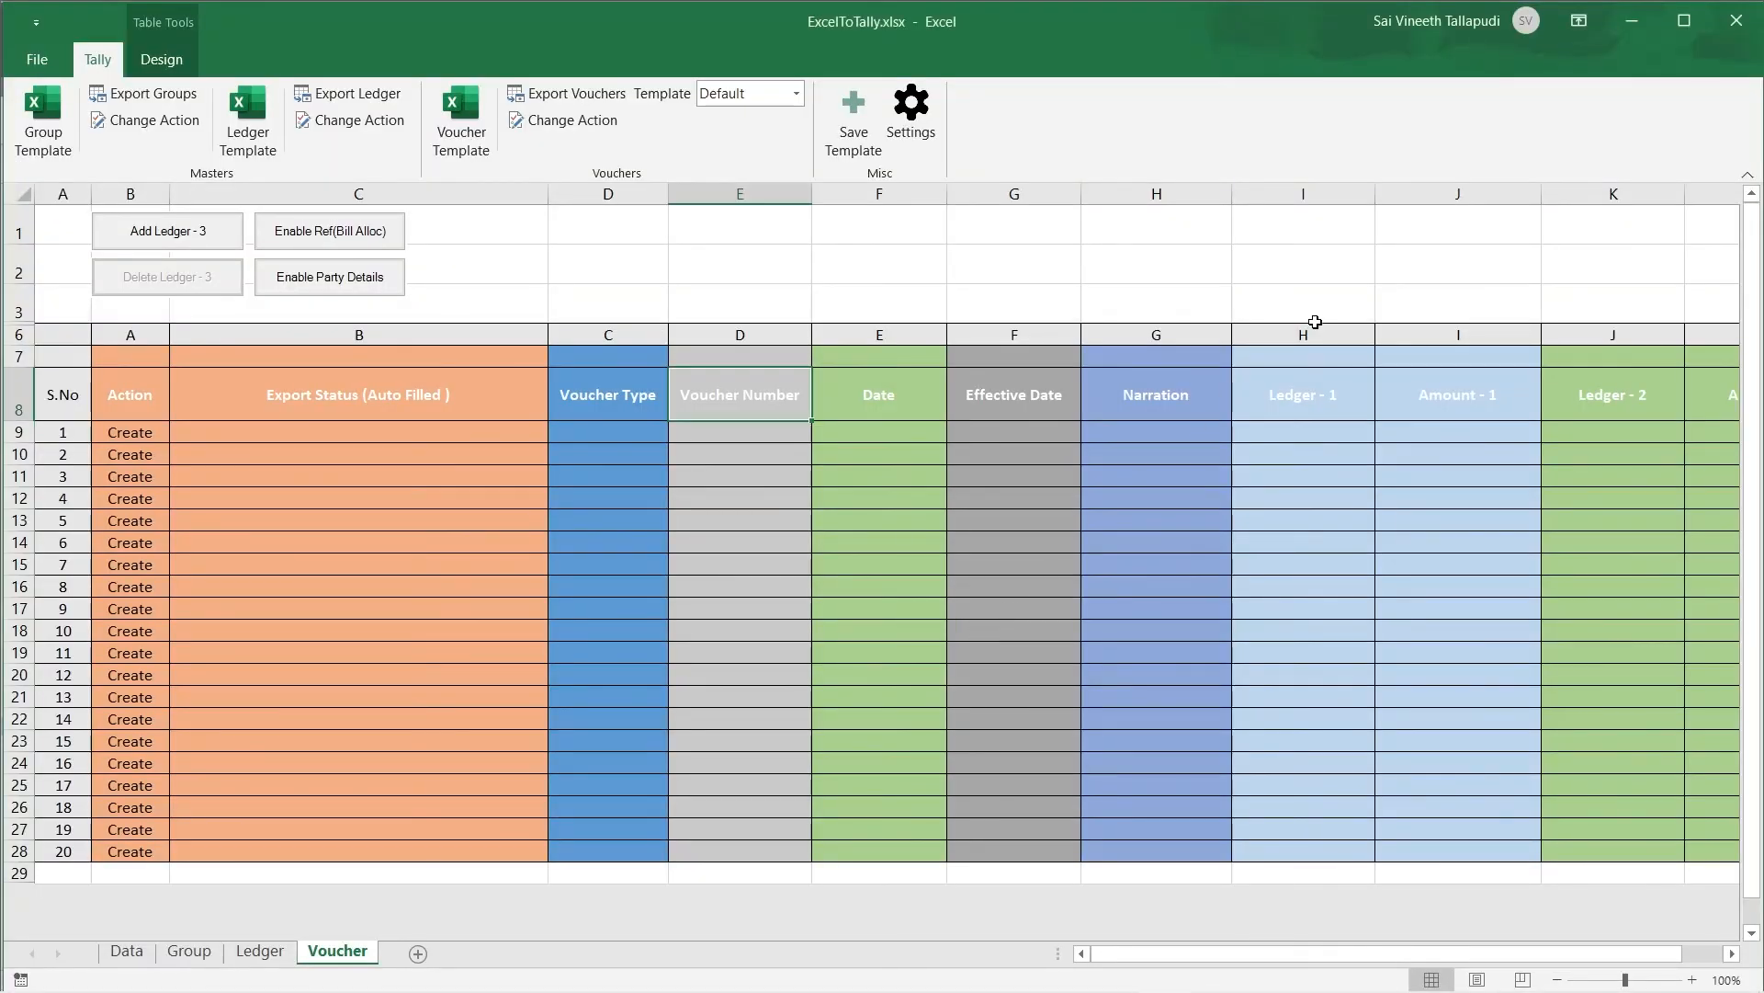